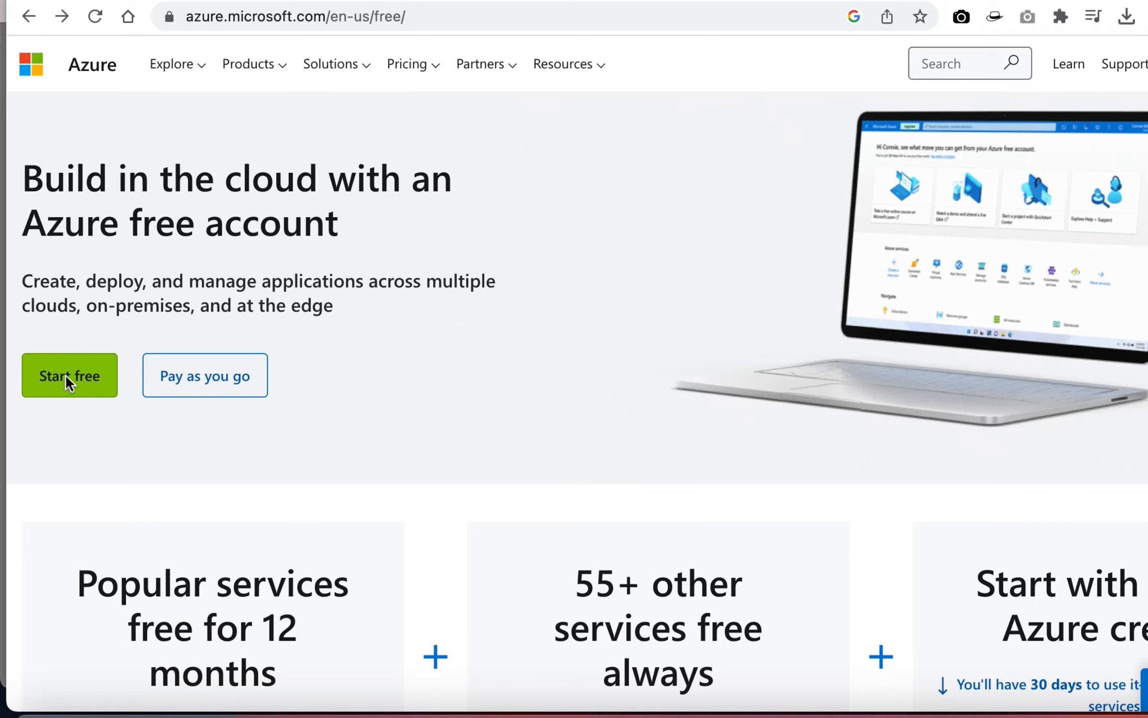
Start the Azure free account sign-up to reach the Virtual machines page.
click(86, 399)
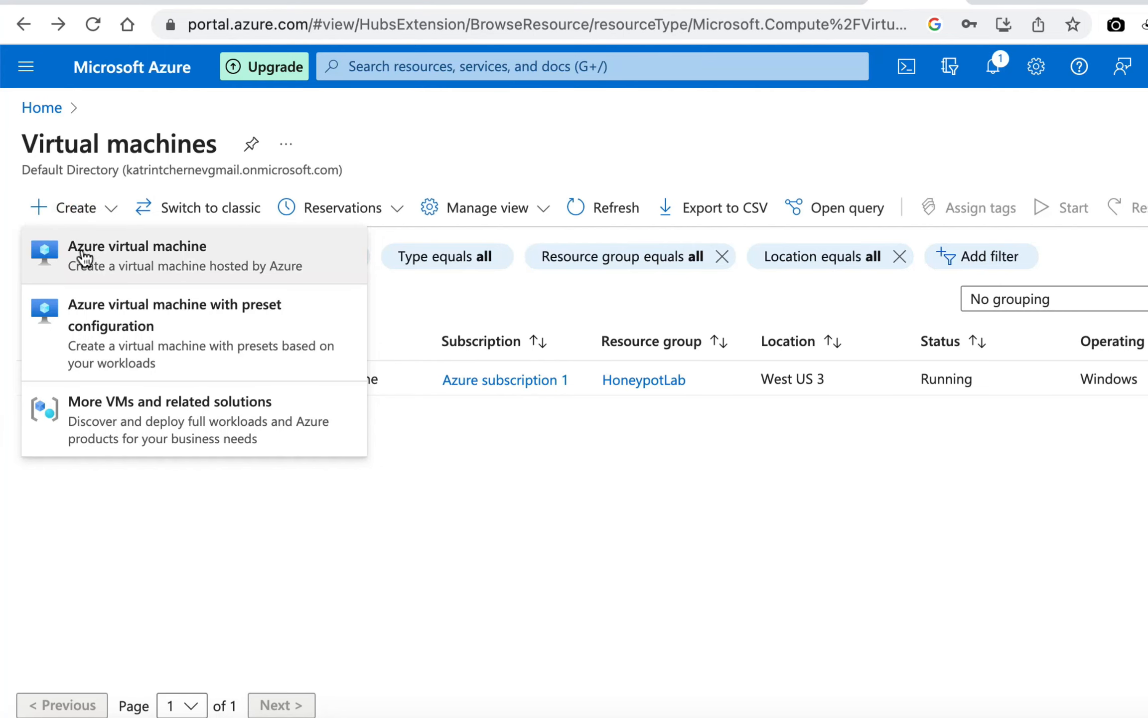
Start a new Azure VM in a new HoneyPot resource group in West US 3 with Standard security type.
click(84, 253)
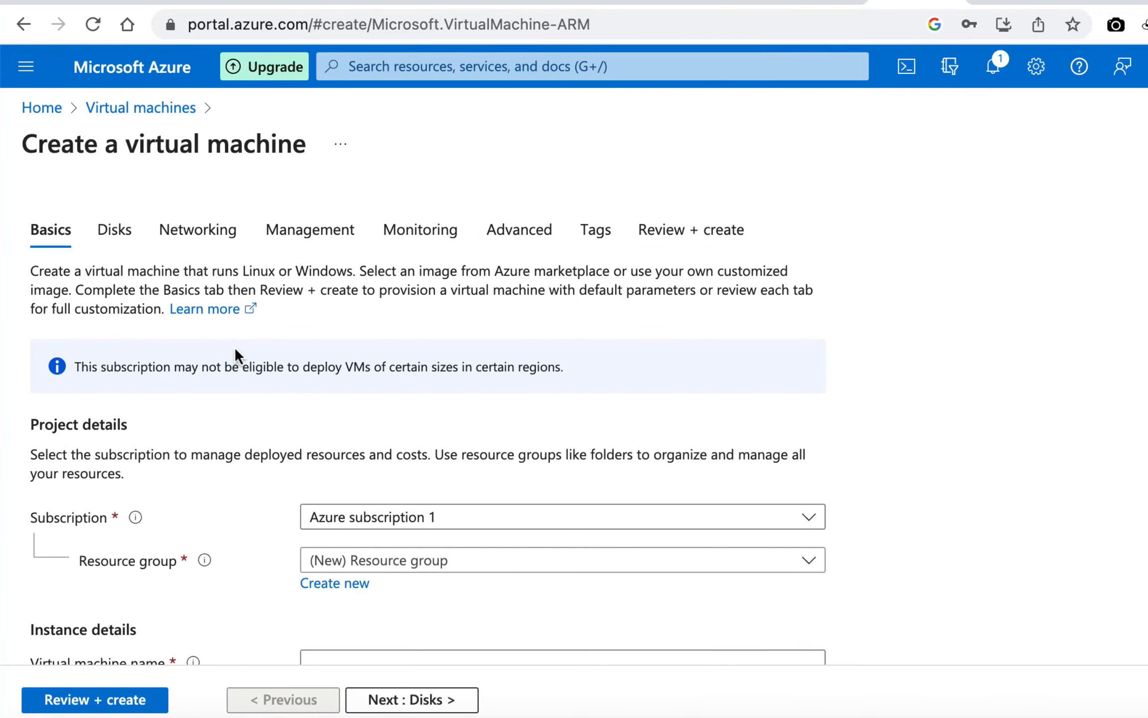
scroll(235, 347, down, 5)
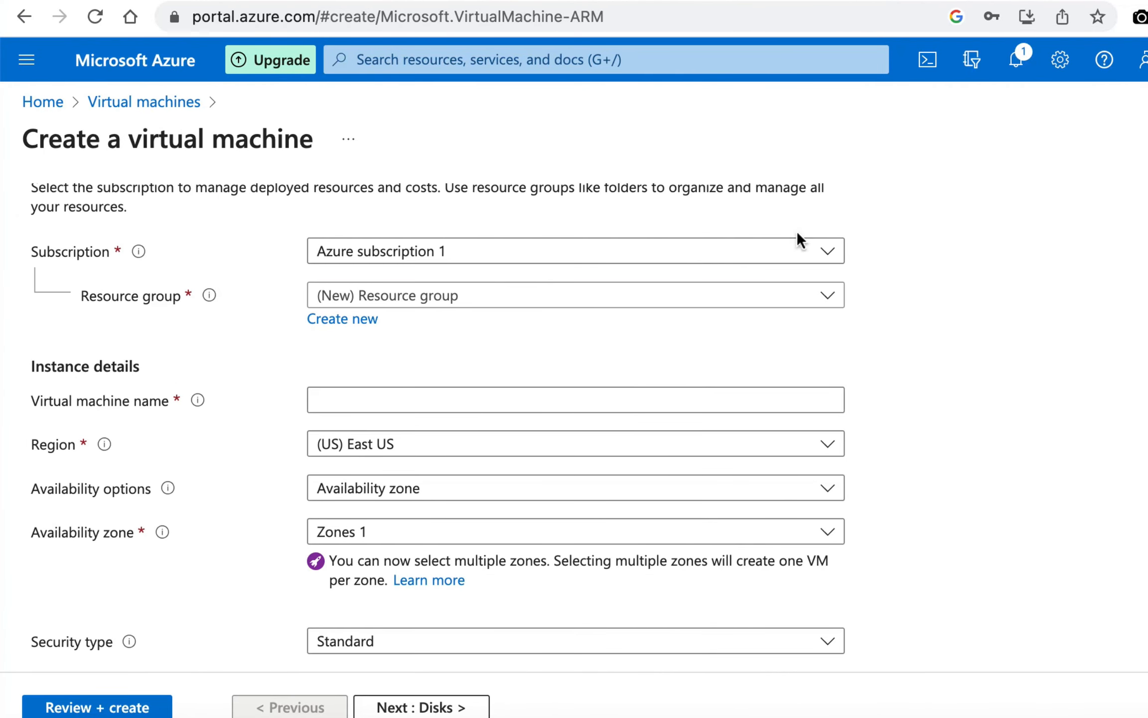
click(314, 321)
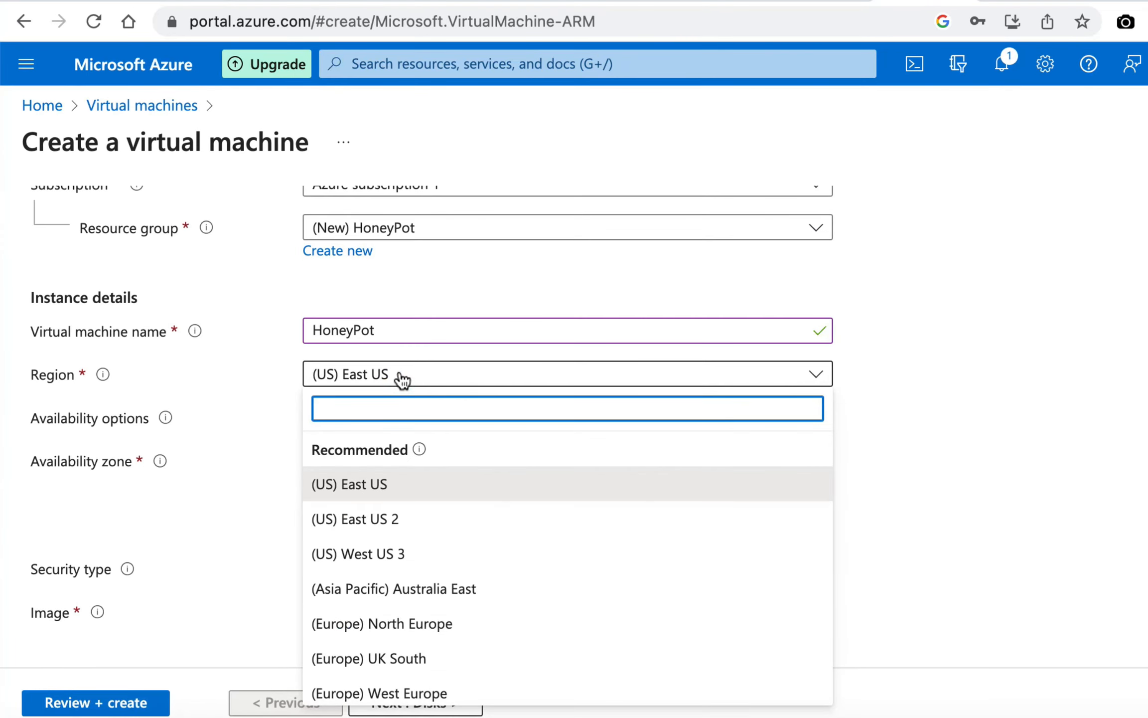
click(394, 554)
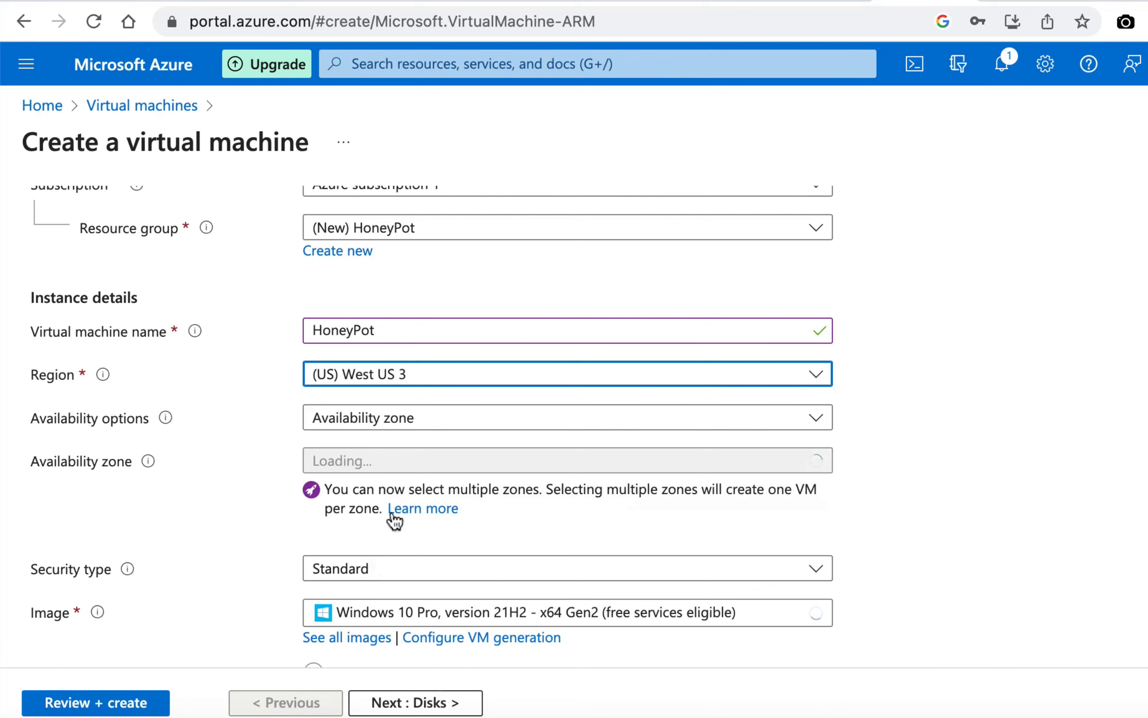
click(439, 421)
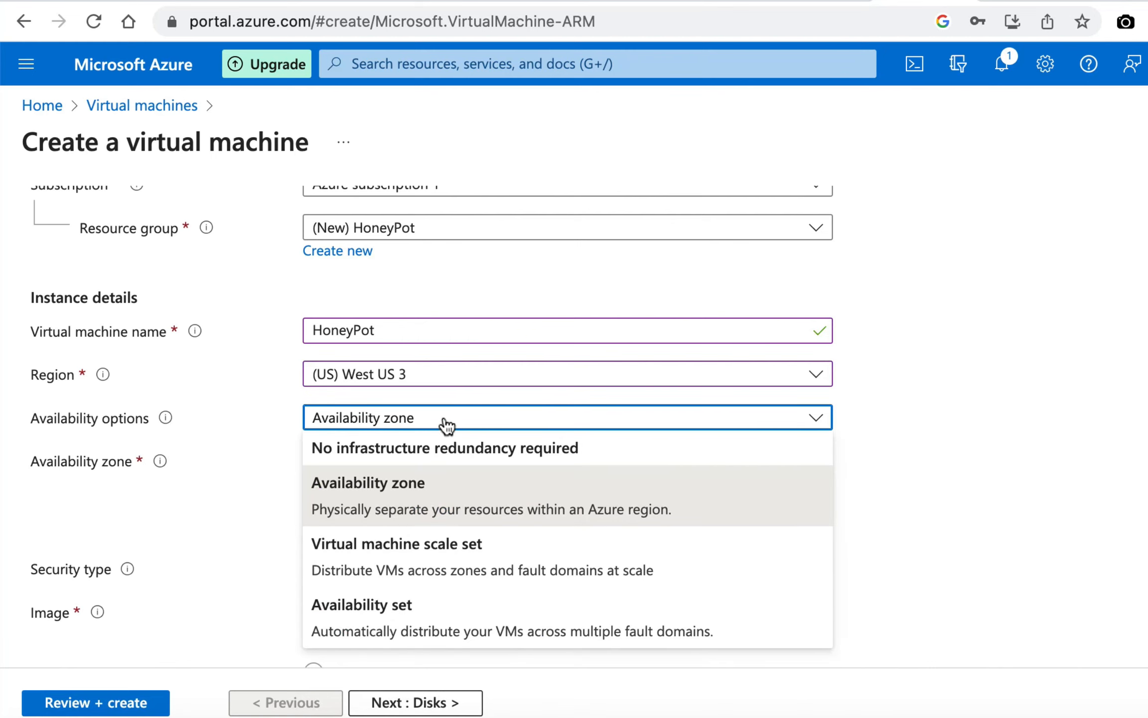
scroll(532, 422, down, 5)
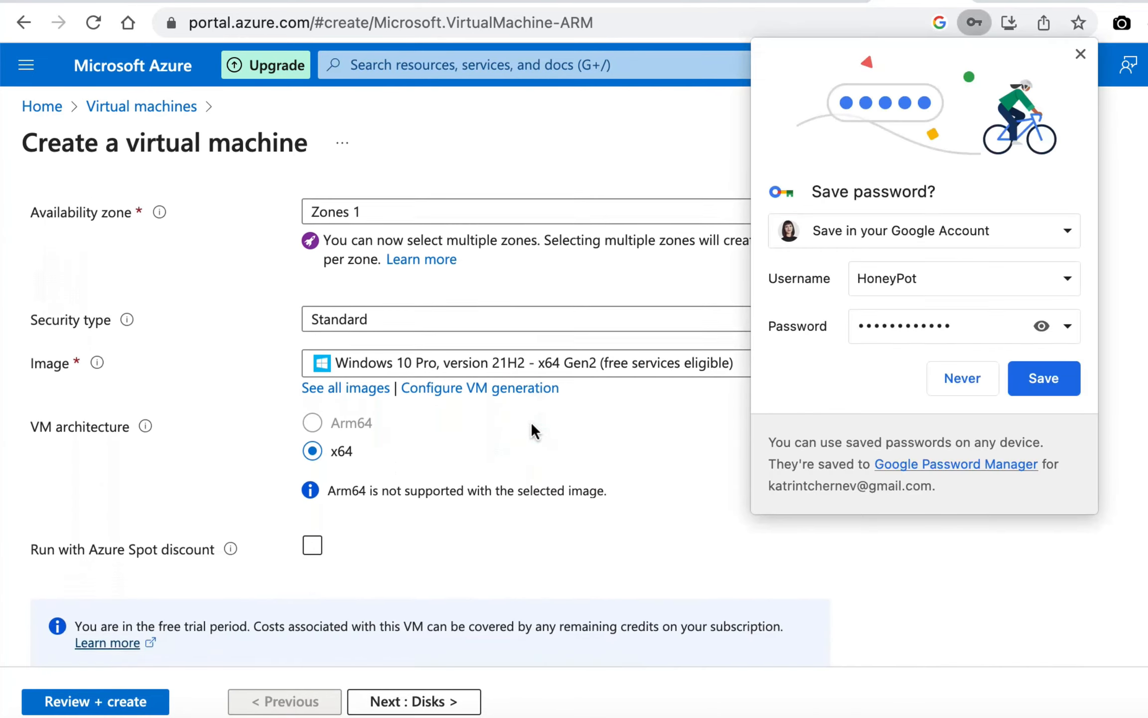
click(1036, 377)
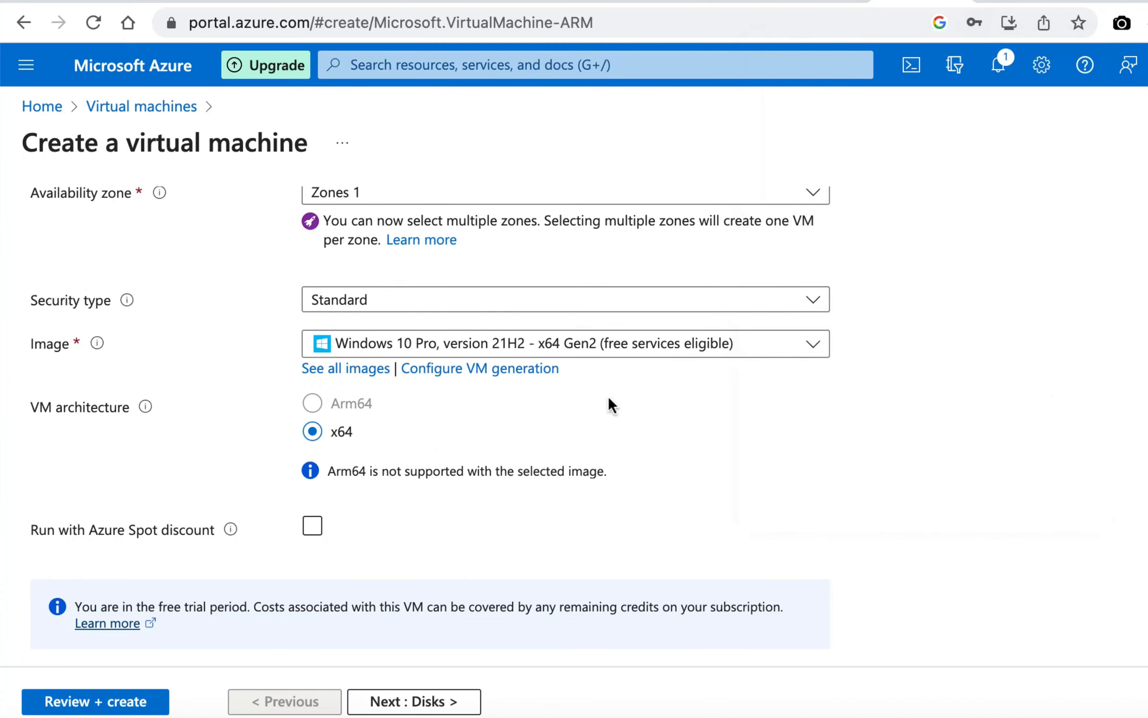
scroll(608, 396, down, 1)
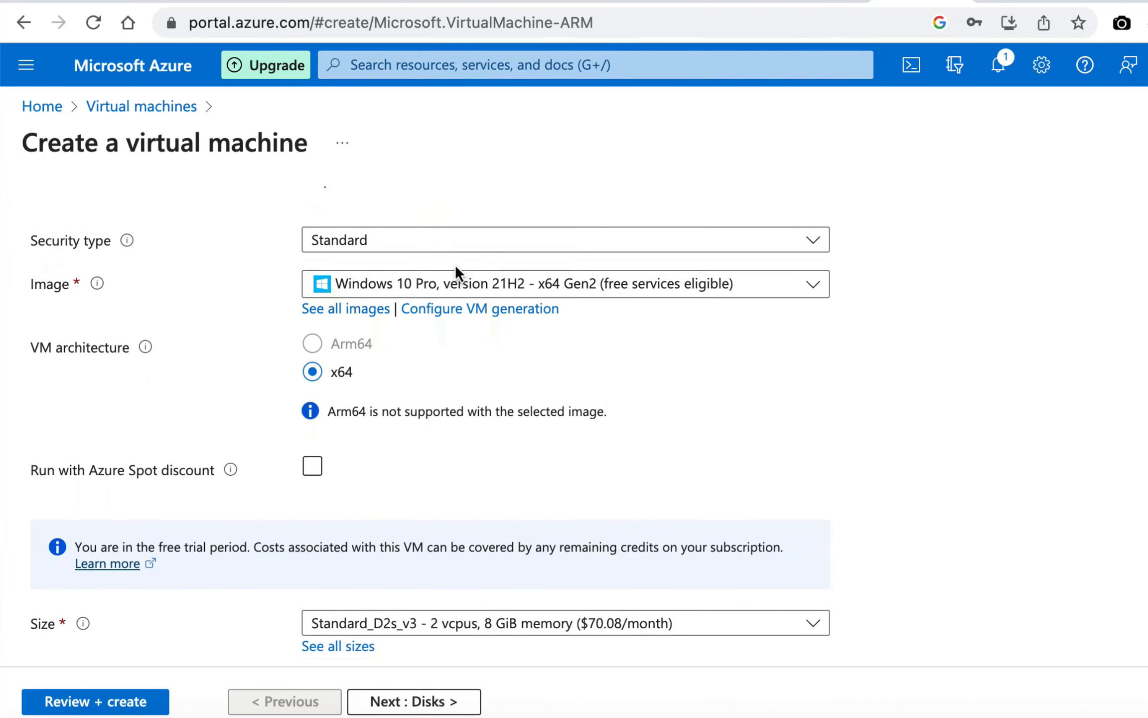
click(442, 248)
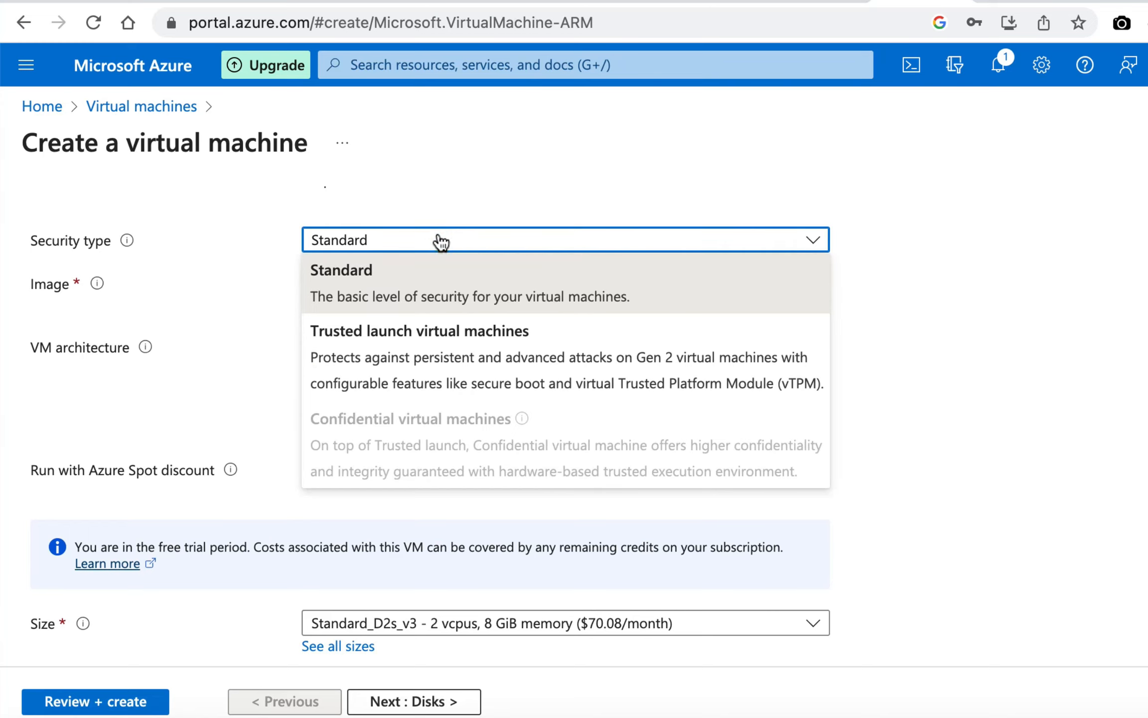
click(440, 241)
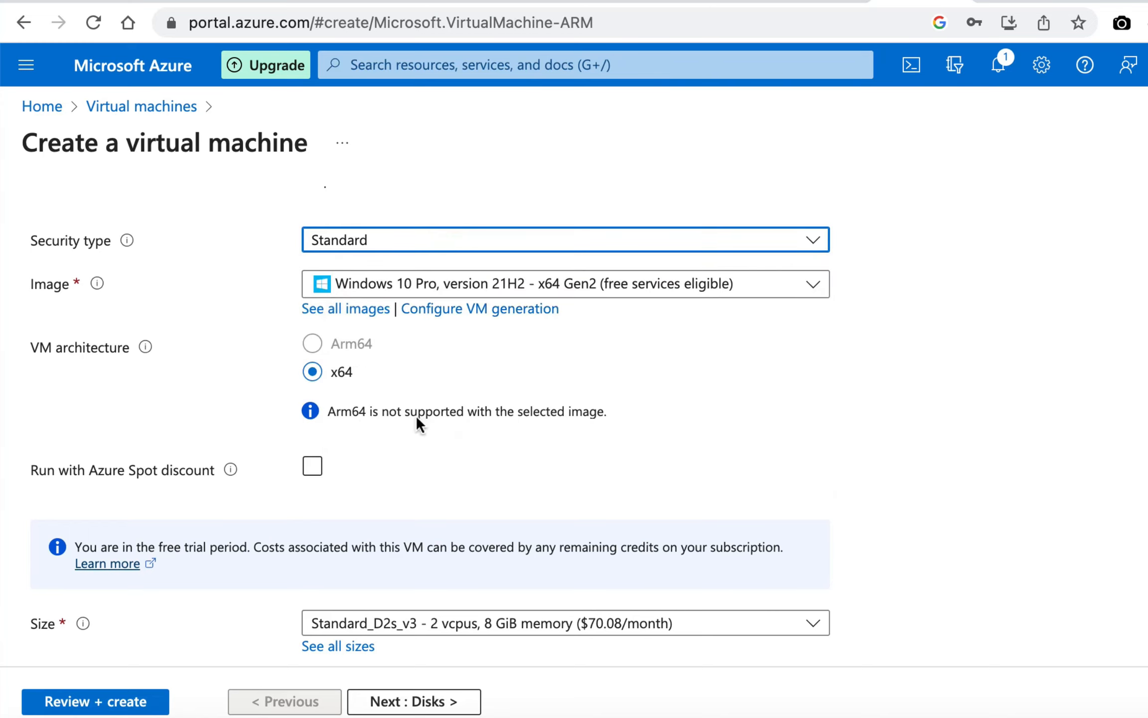
Enter the administrator username and password, keeping inbound RDP (3389) allowed.
scroll(419, 423, down, 1)
scroll(418, 425, down, 4)
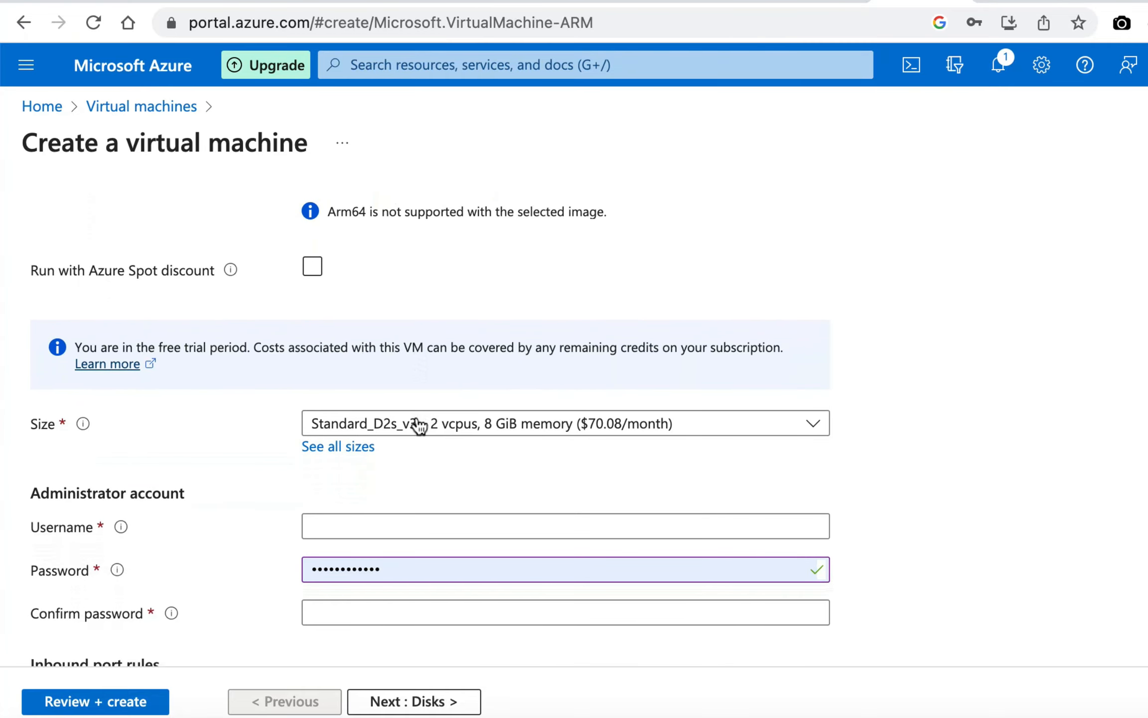
scroll(418, 424, down, 3)
click(414, 395)
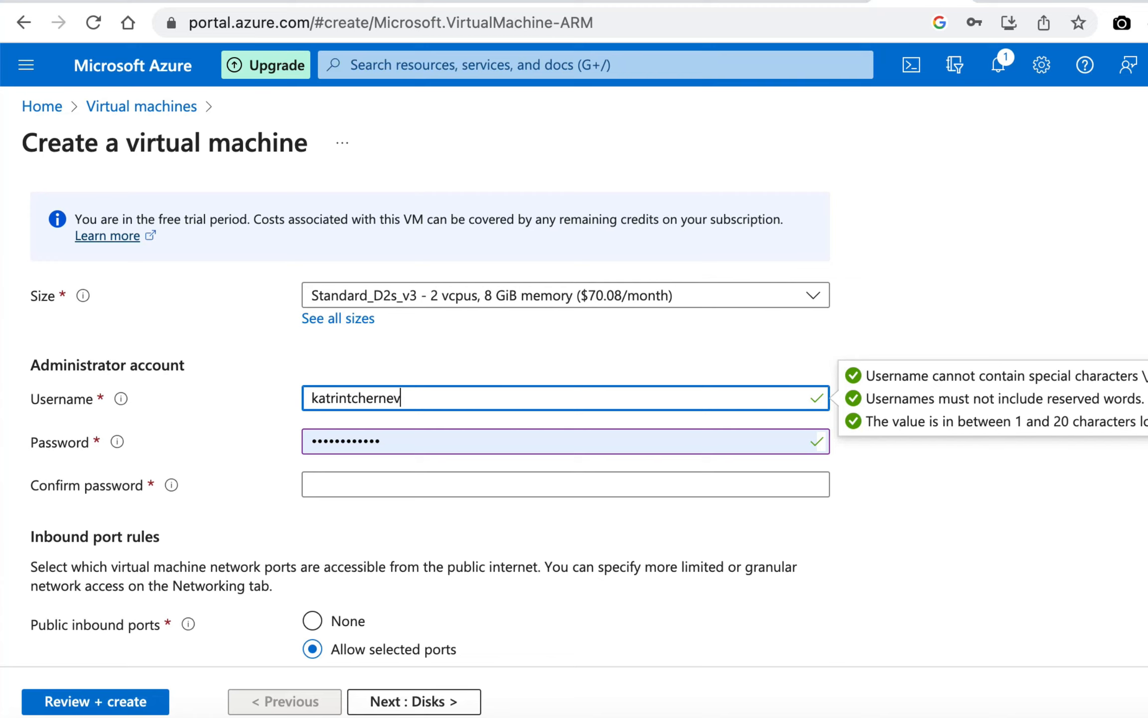
key(Tab)
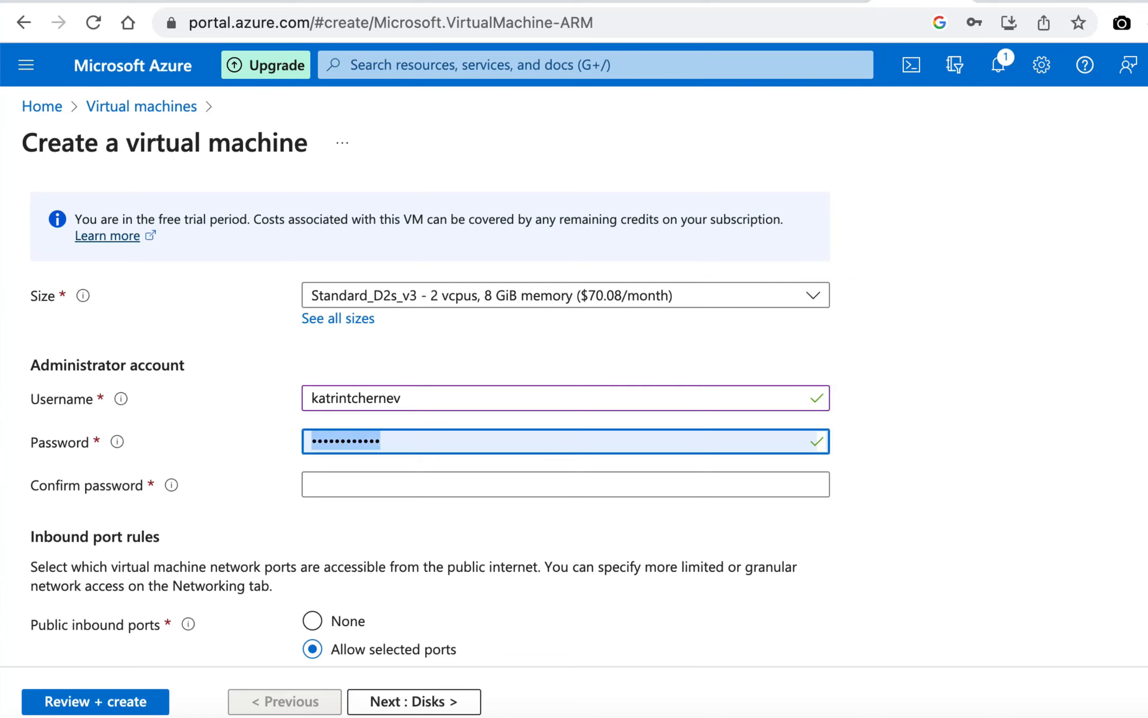
text(P)
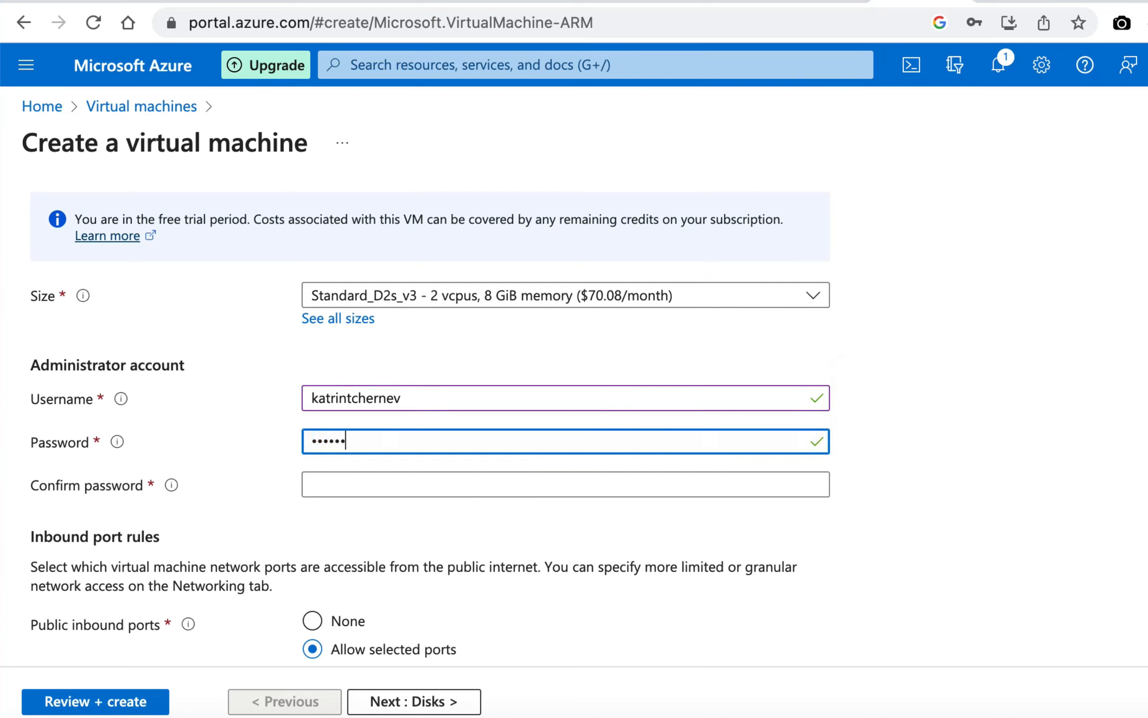
key(Tab)
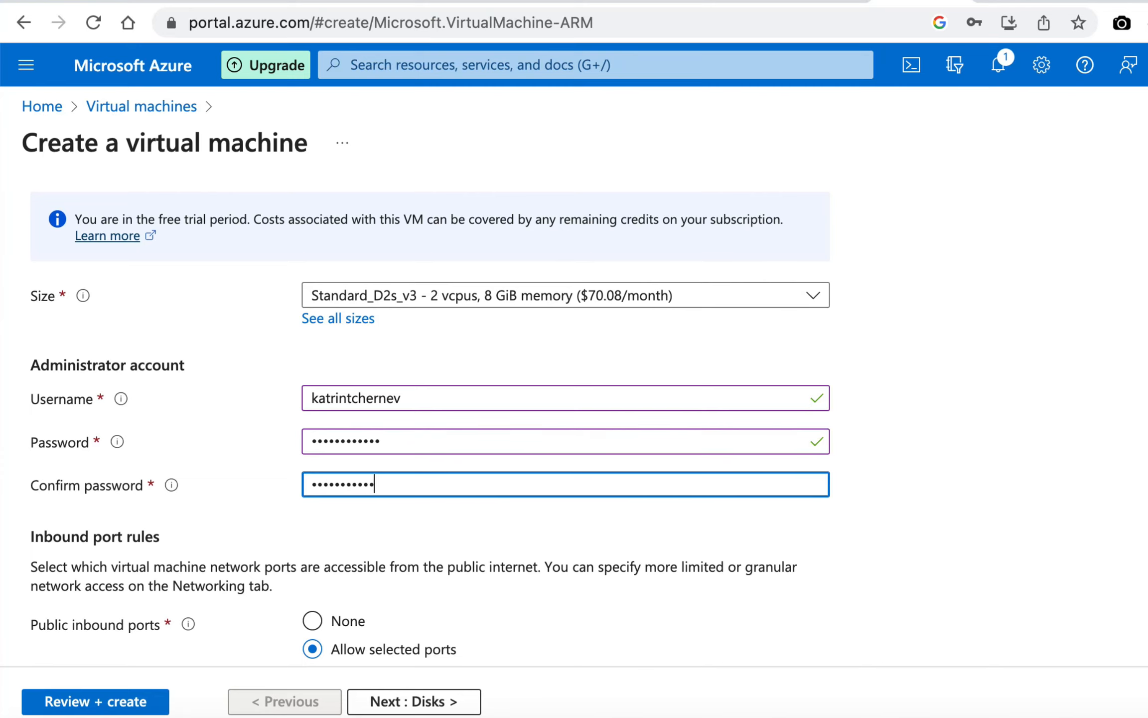
scroll(405, 442, down, 5)
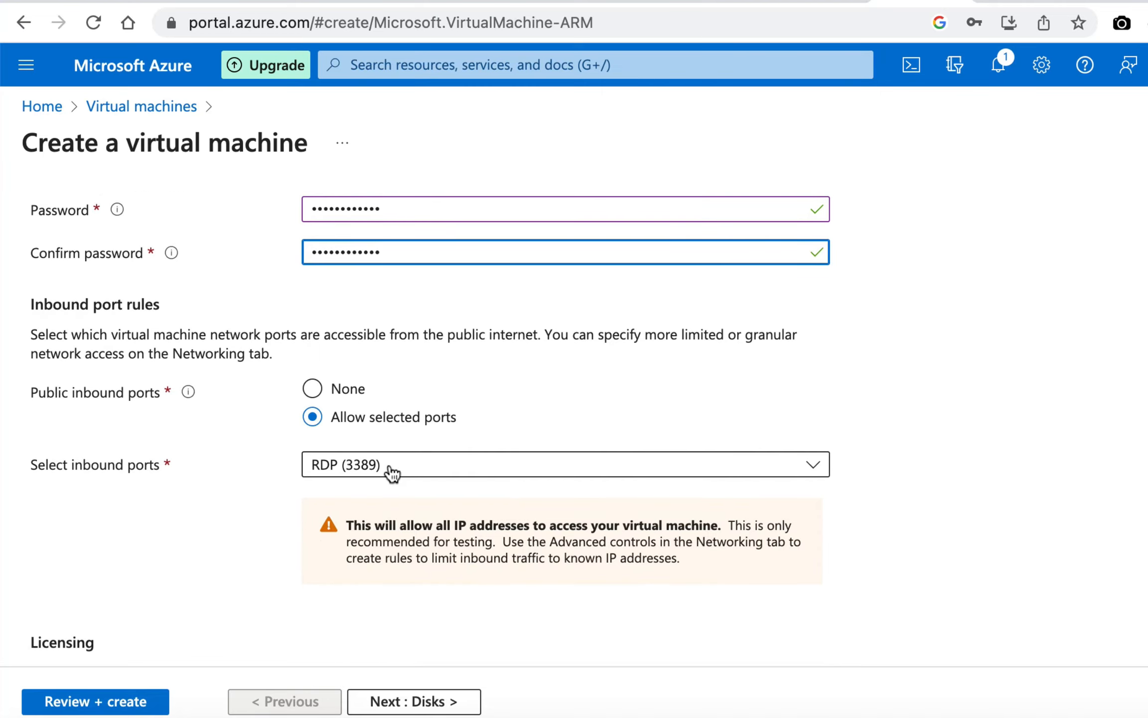
scroll(389, 449, down, 4)
Pass Disks to reach Networking and set the NIC security group to Advanced with HoneyPot-nsg.
click(380, 700)
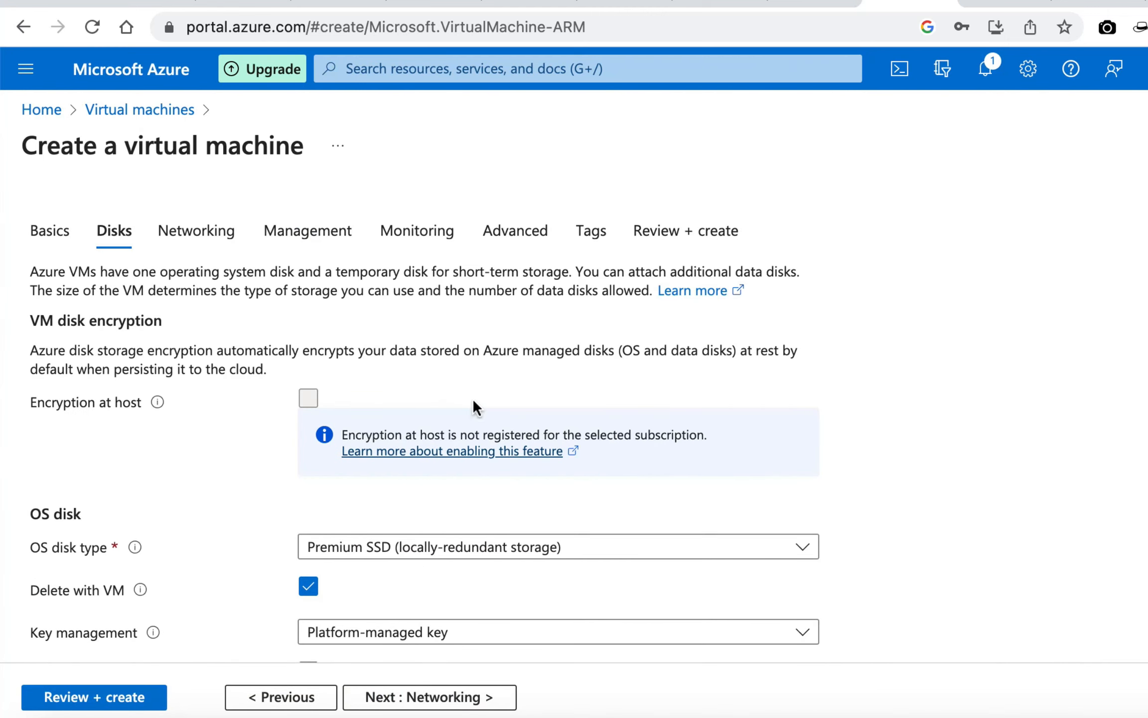
scroll(474, 405, down, 4)
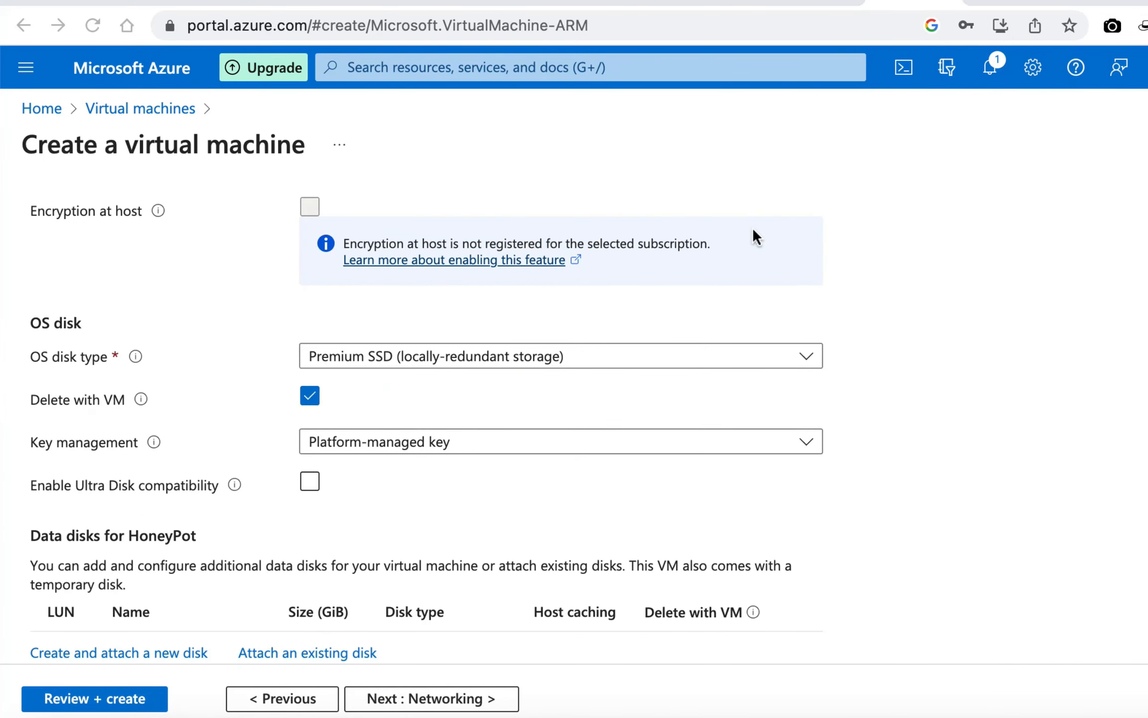
scroll(437, 414, up, 2)
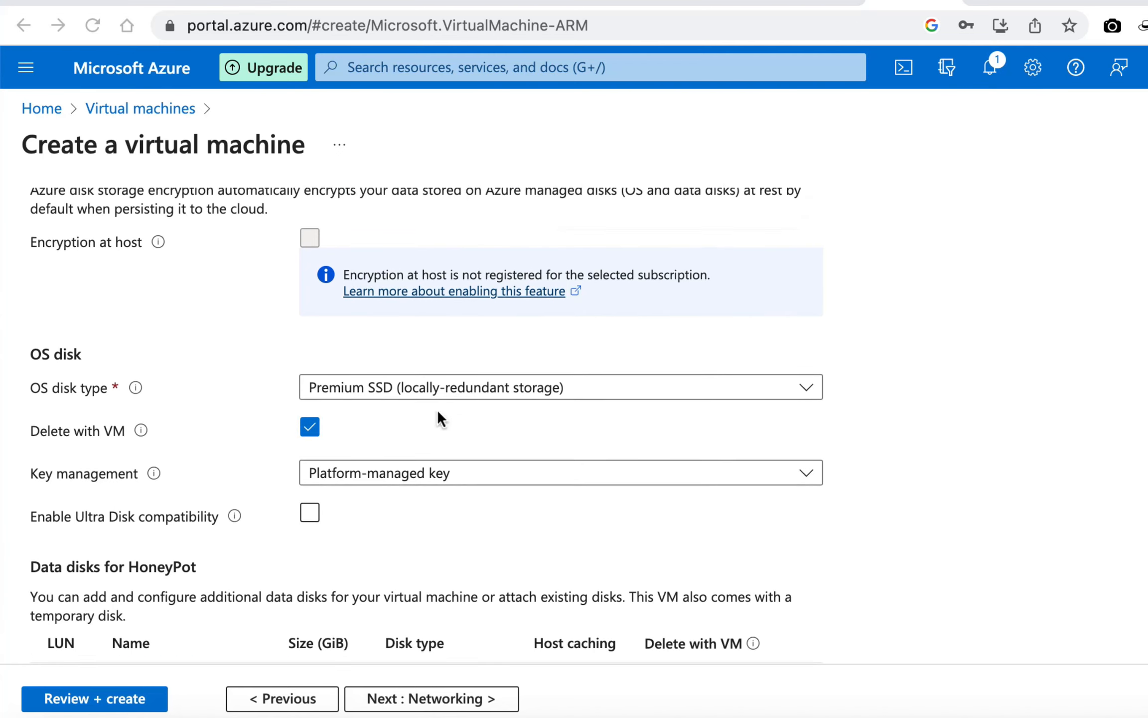
scroll(439, 418, down, 4)
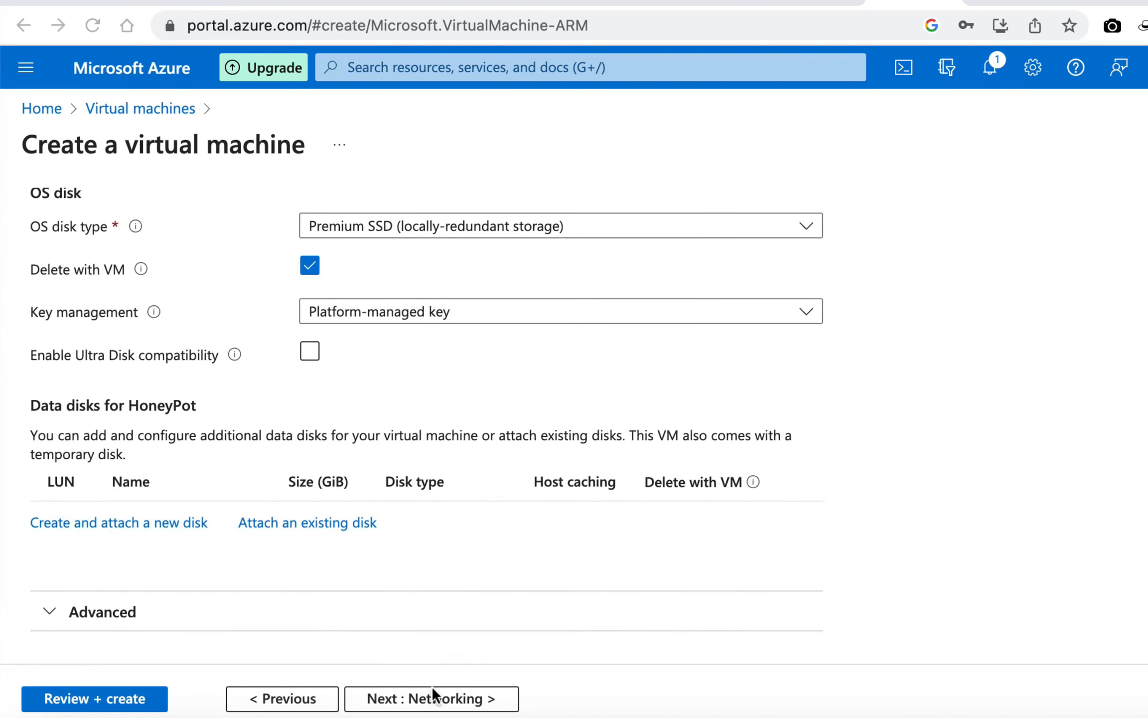
click(434, 702)
click(434, 702)
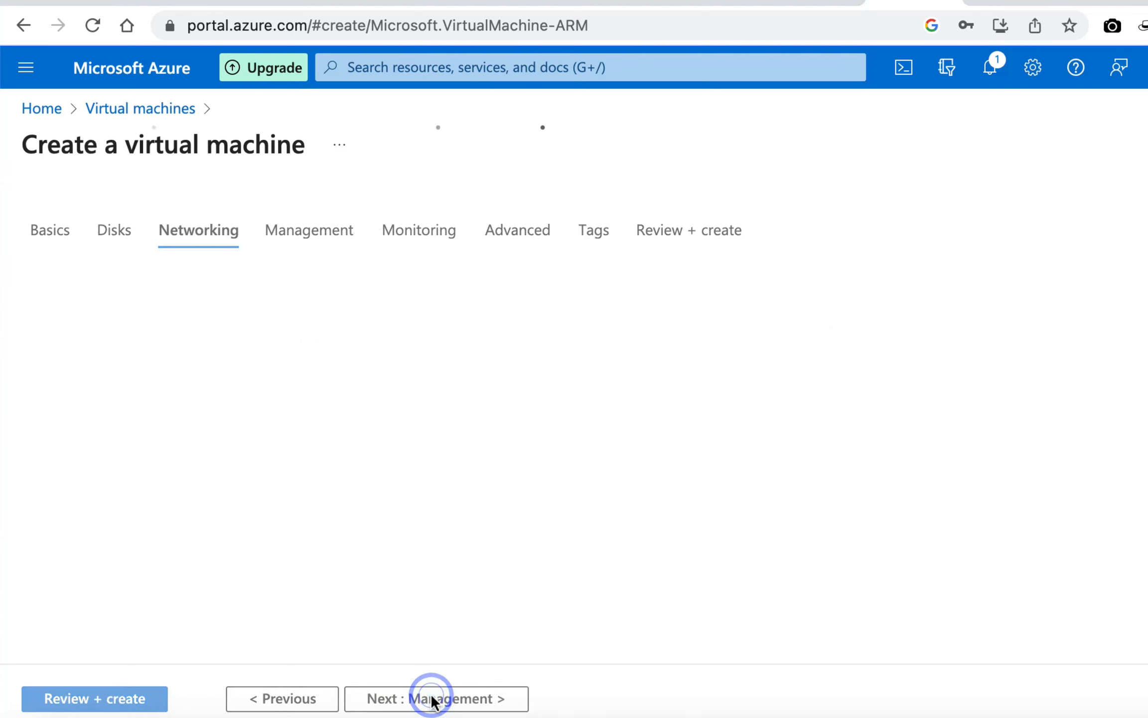
scroll(418, 290, down, 3)
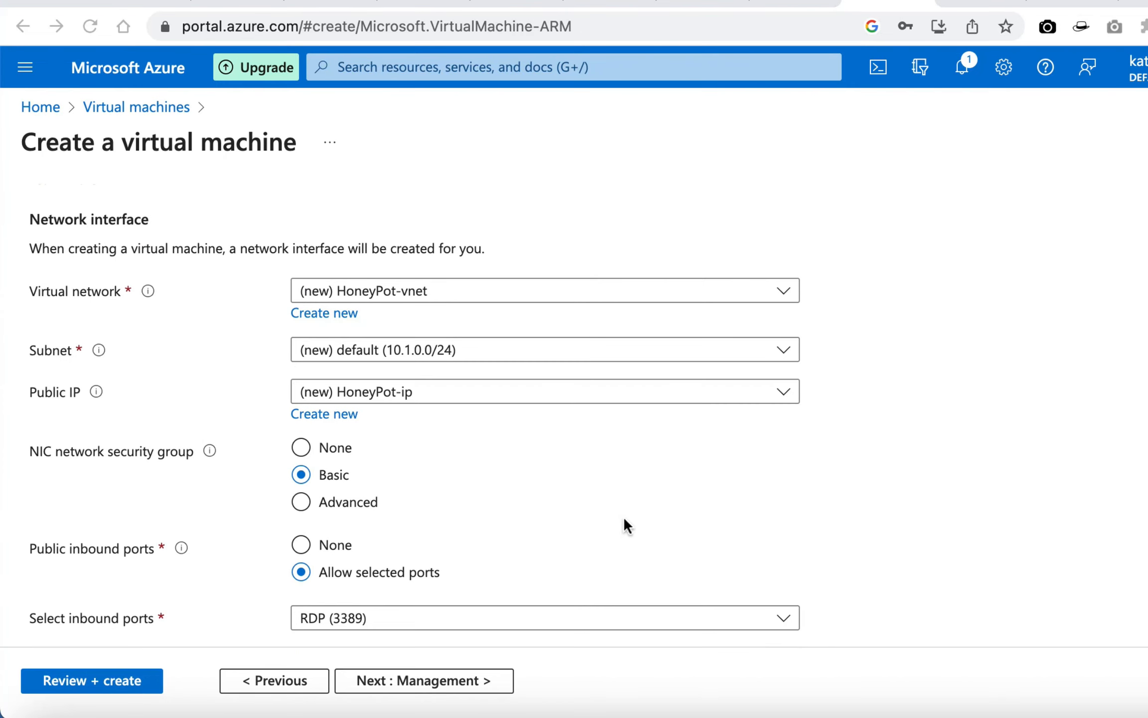
click(304, 502)
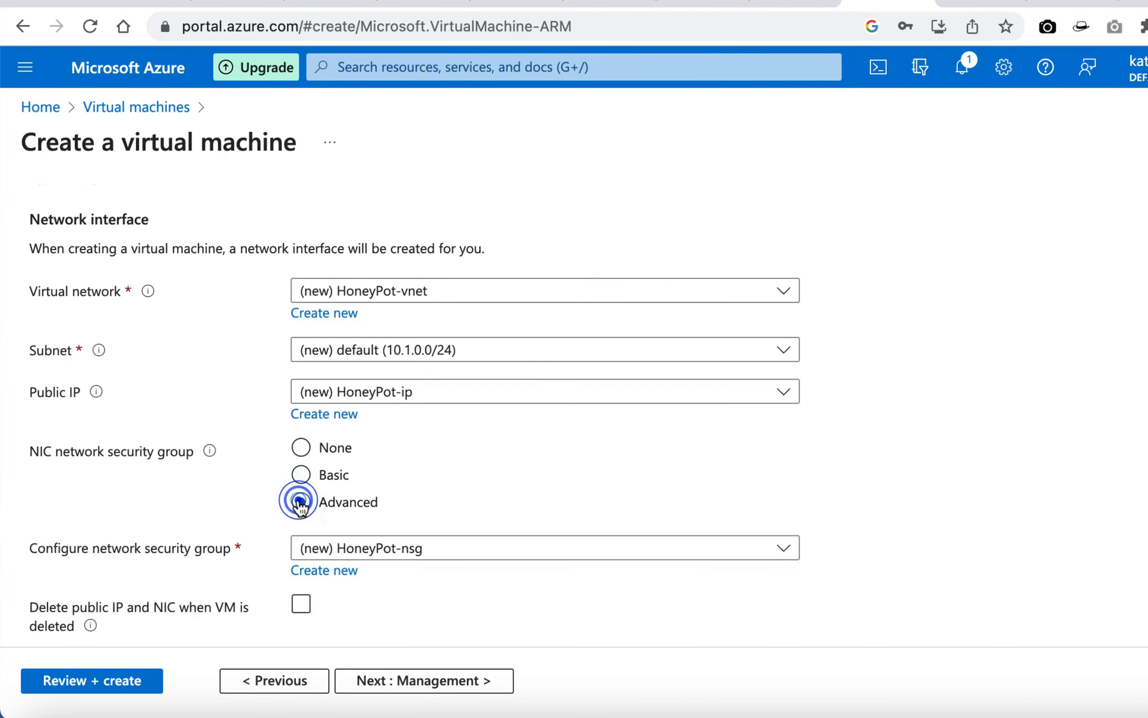
Delete the default RDP rule and begin a new inbound rule with Any source and destination.
click(308, 571)
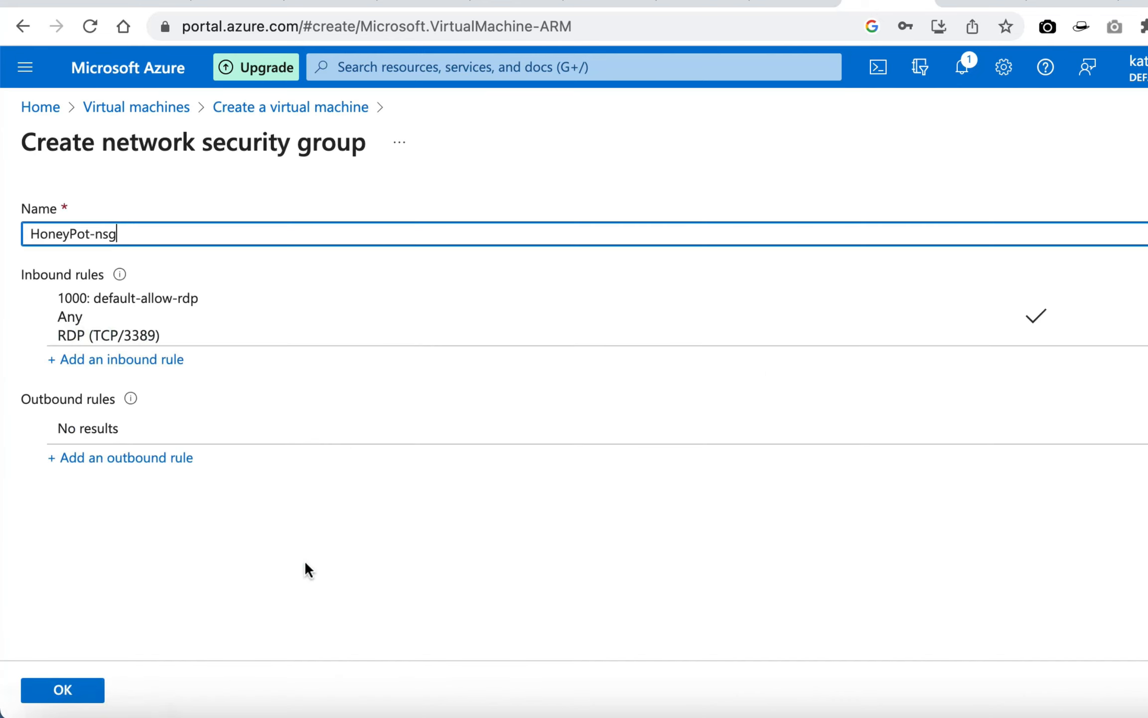
click(1137, 318)
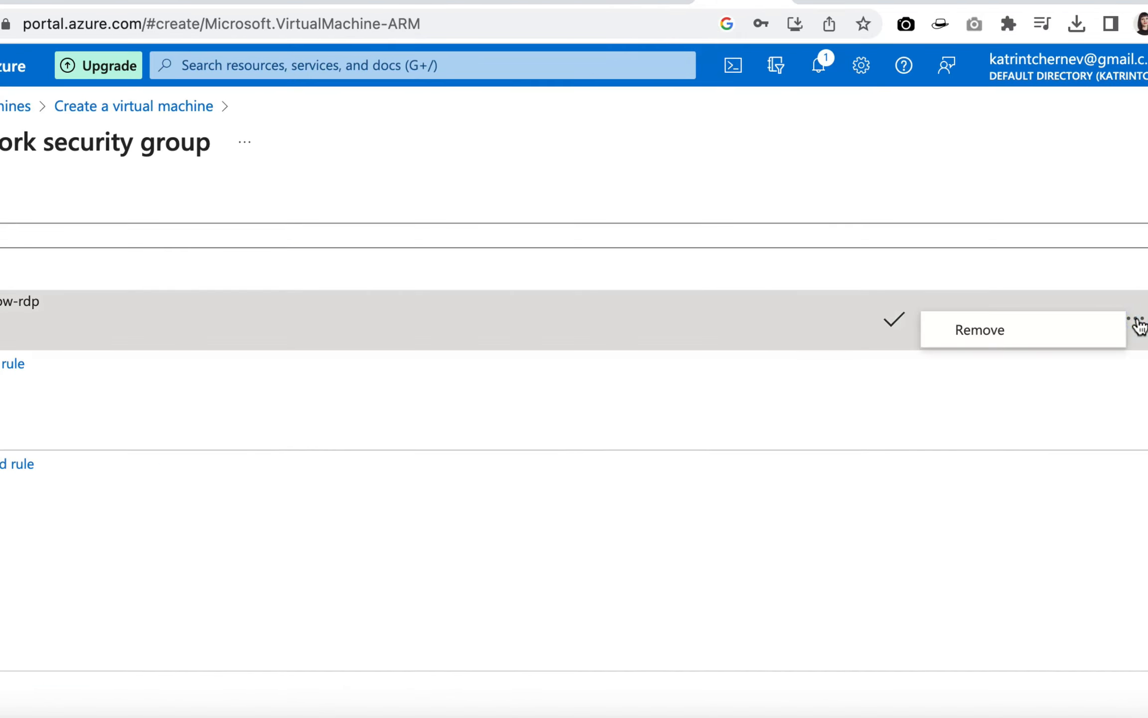
click(980, 330)
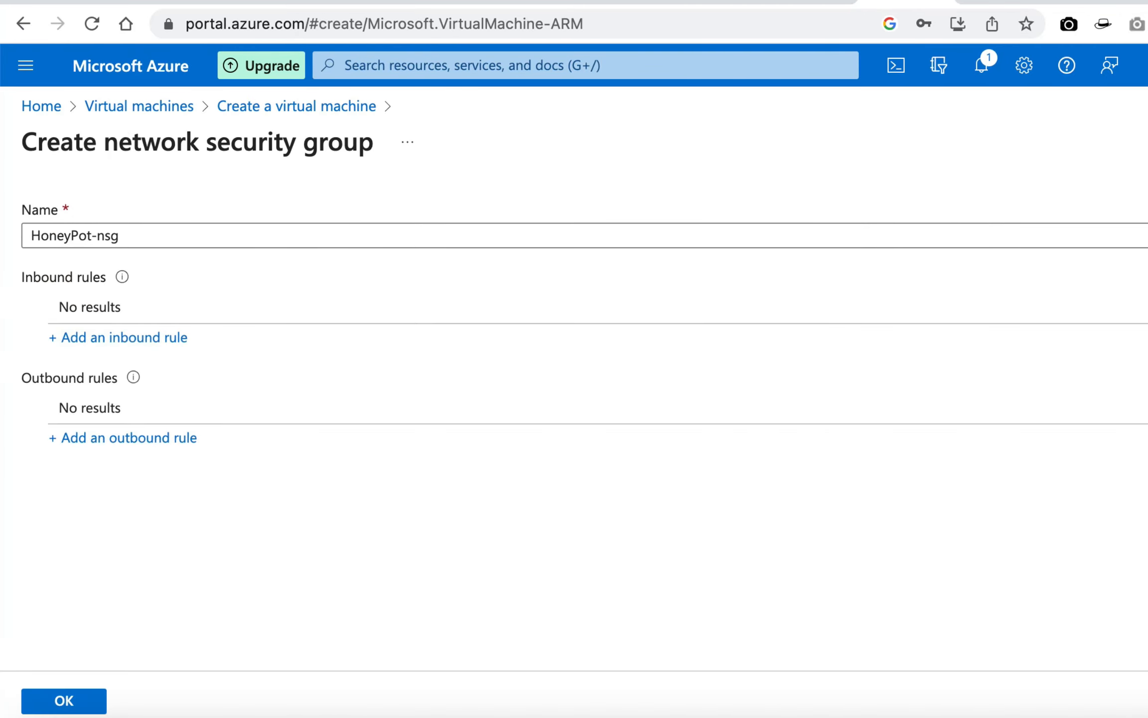
click(159, 336)
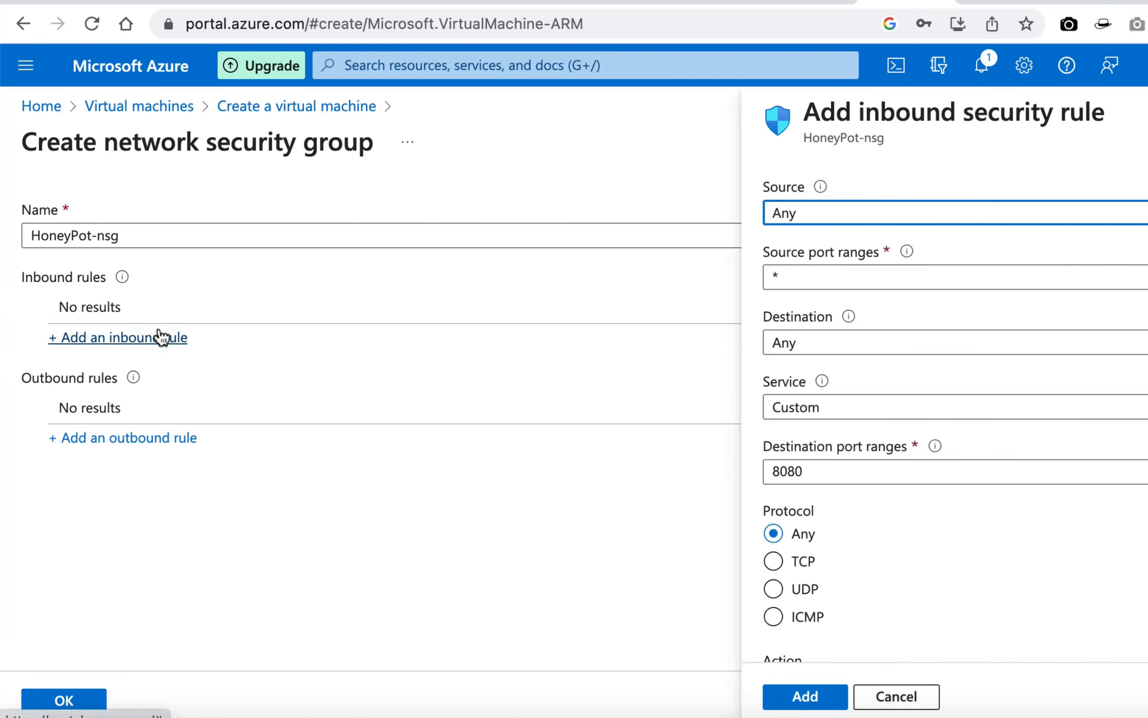
click(828, 352)
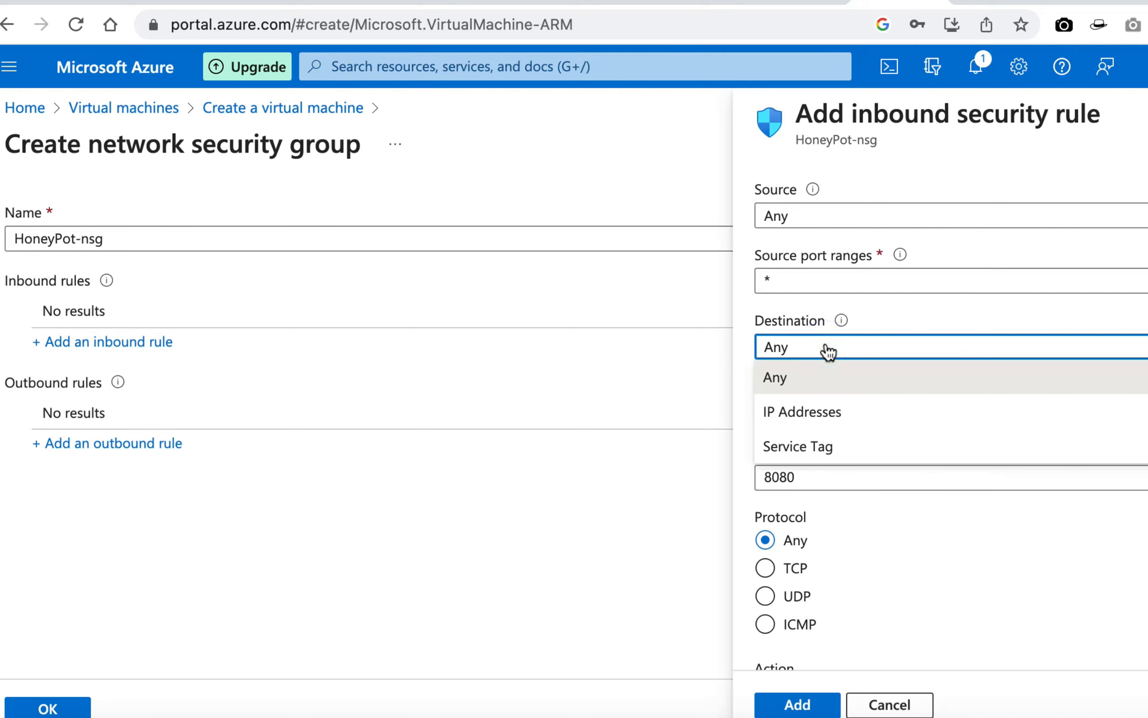
click(823, 377)
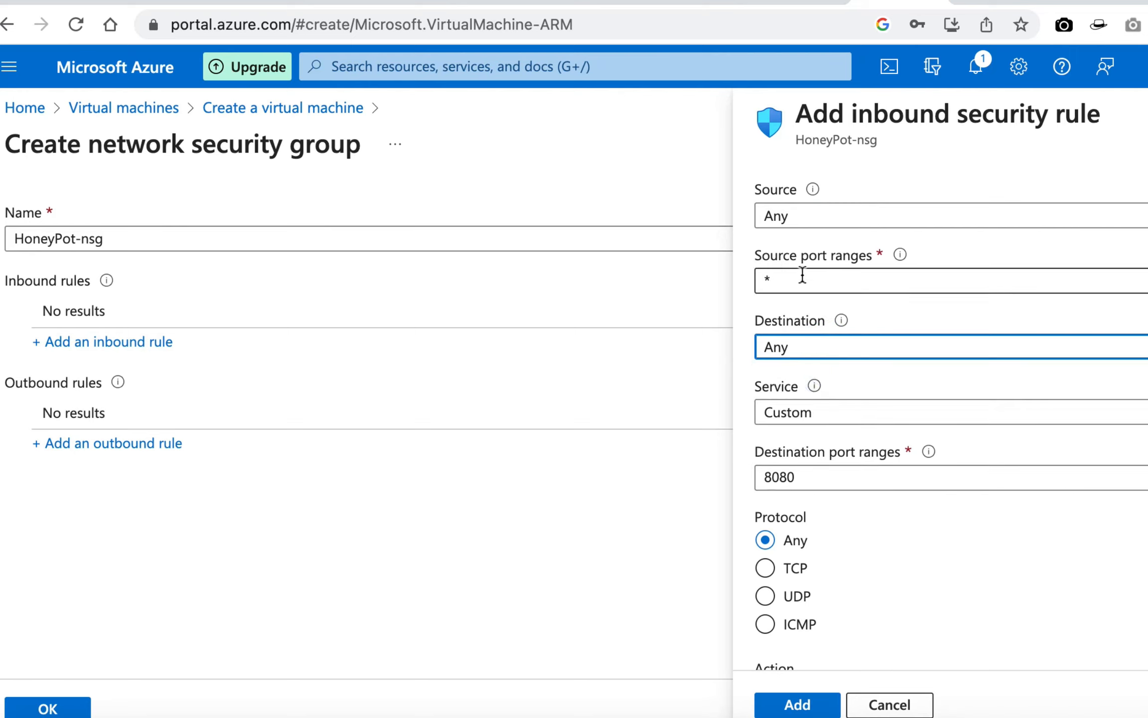
click(810, 225)
click(807, 252)
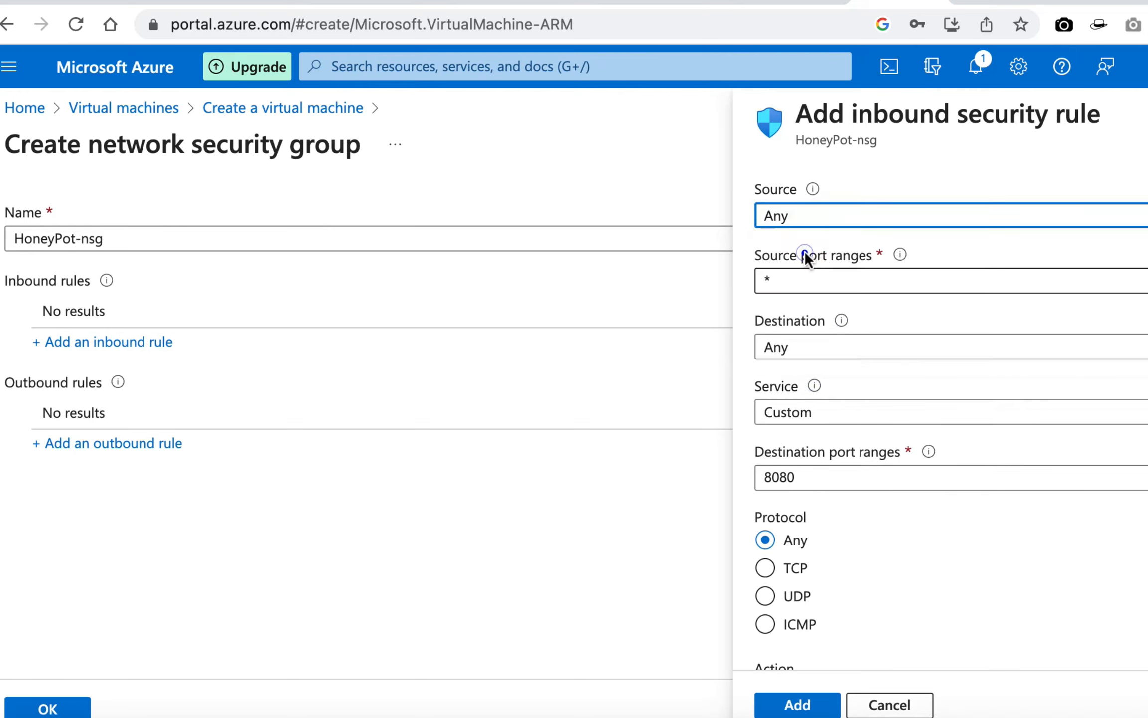
Set destination port ranges to * and priority 100, then add the AllowAnyCustomAnyInbound rule.
click(823, 477)
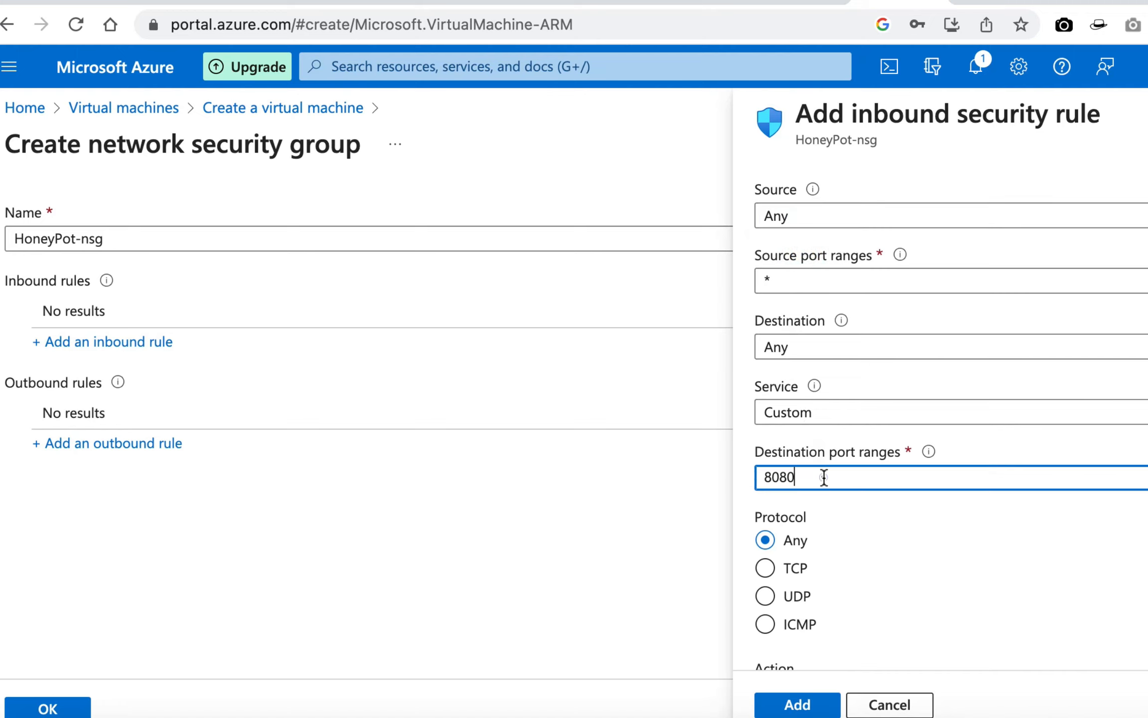
double_click(824, 477)
text(*)
scroll(786, 561, down, 5)
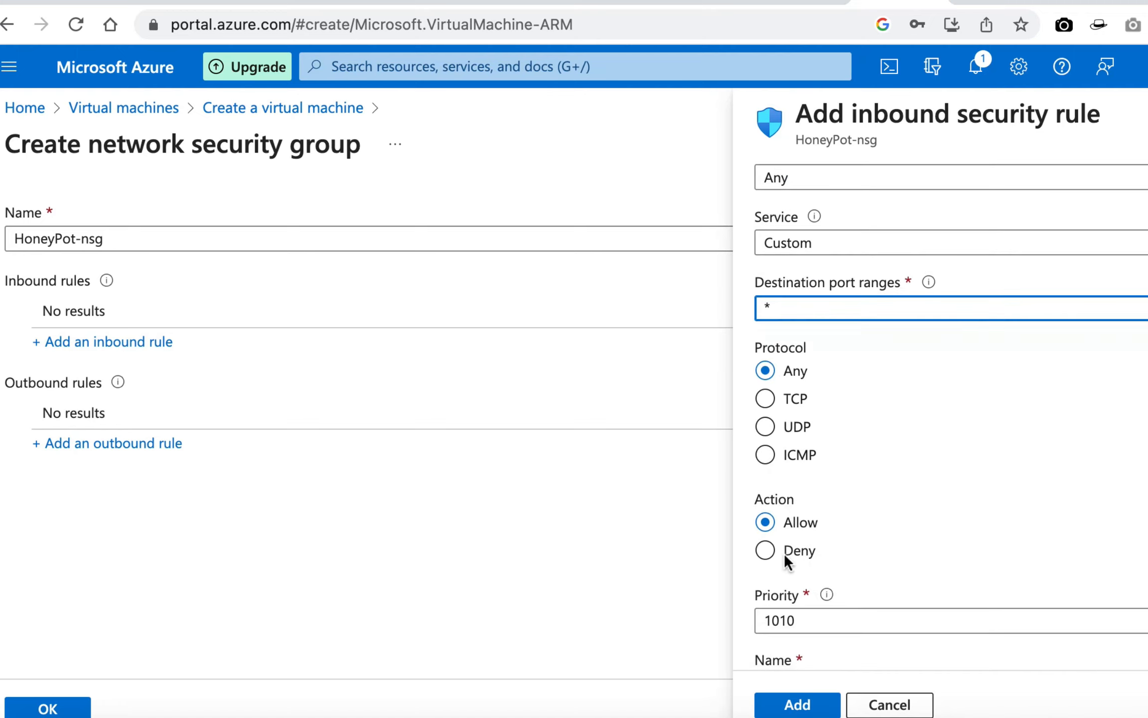
scroll(786, 561, down, 3)
click(802, 488)
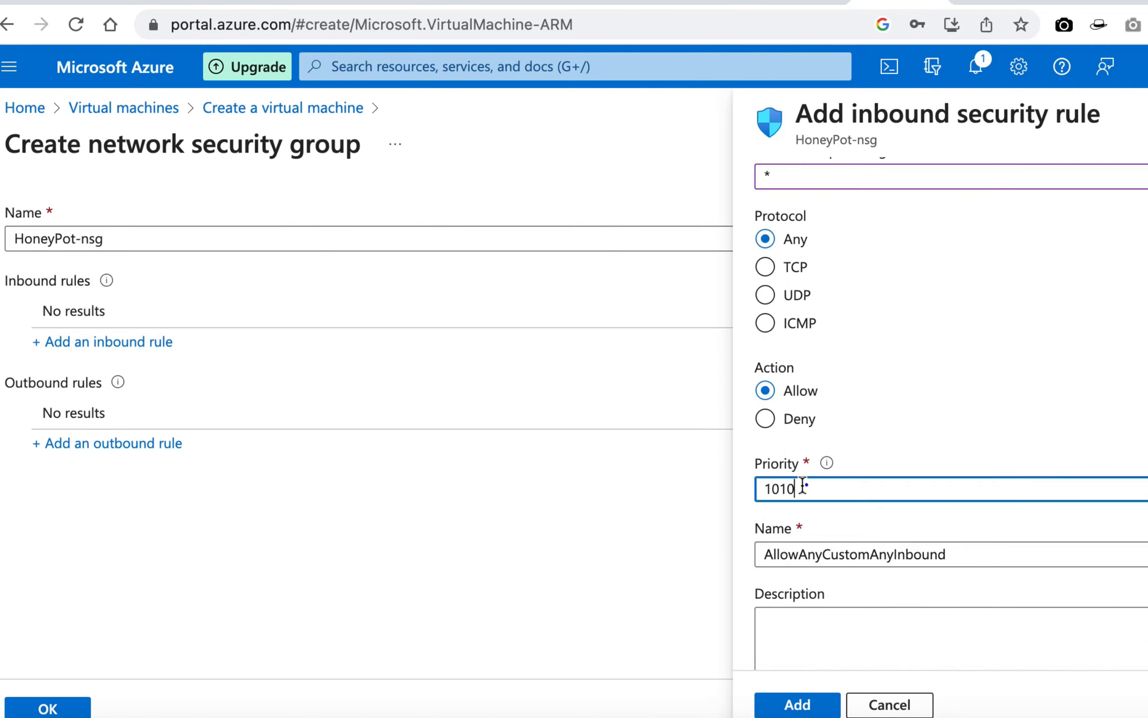
key(BackSpace)
key(BackSpace)
key(BackSpace)
key(BackSpace)
text(1)
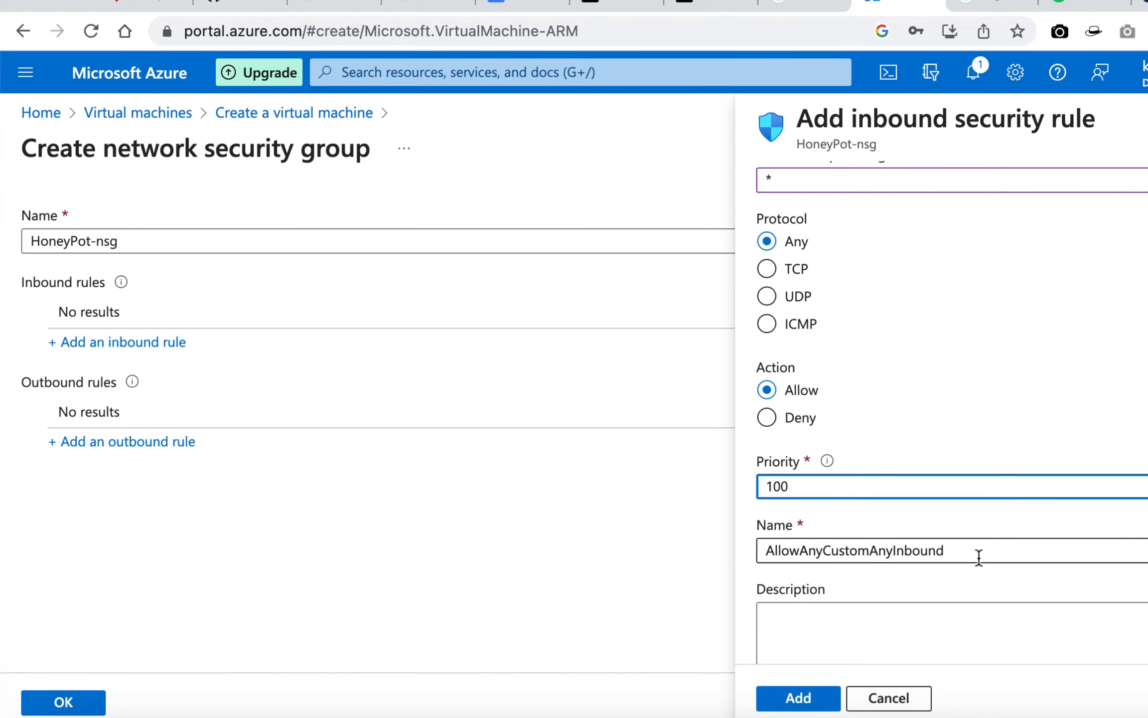
scroll(978, 557, down, 2)
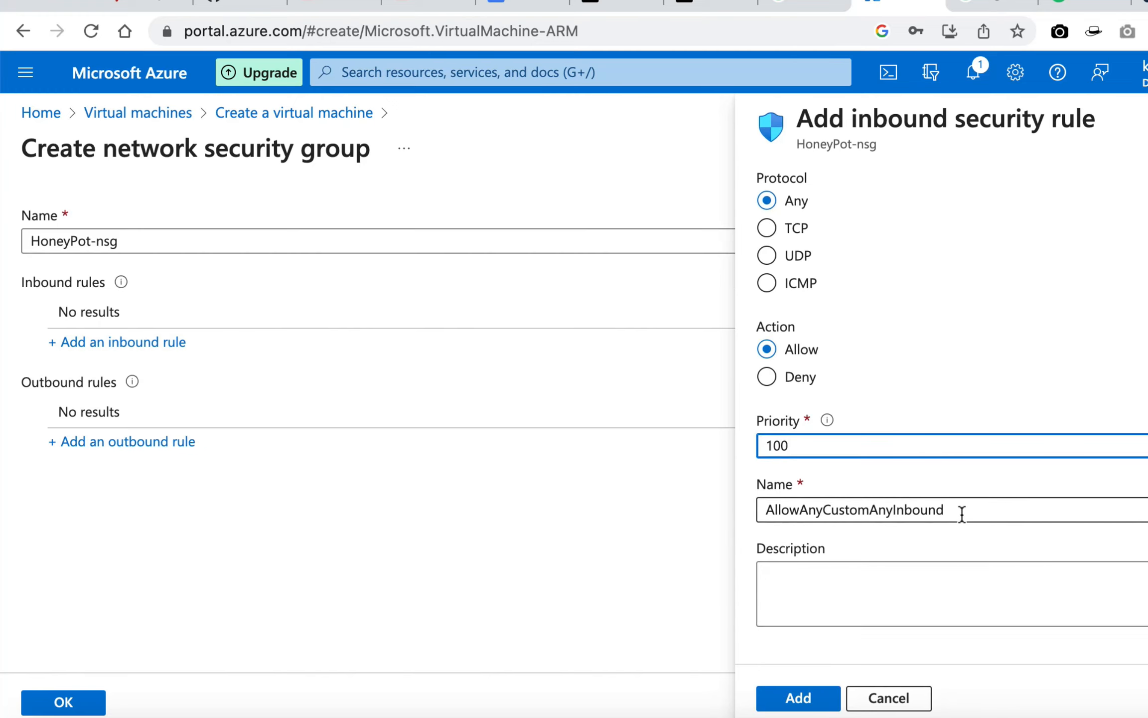
click(798, 697)
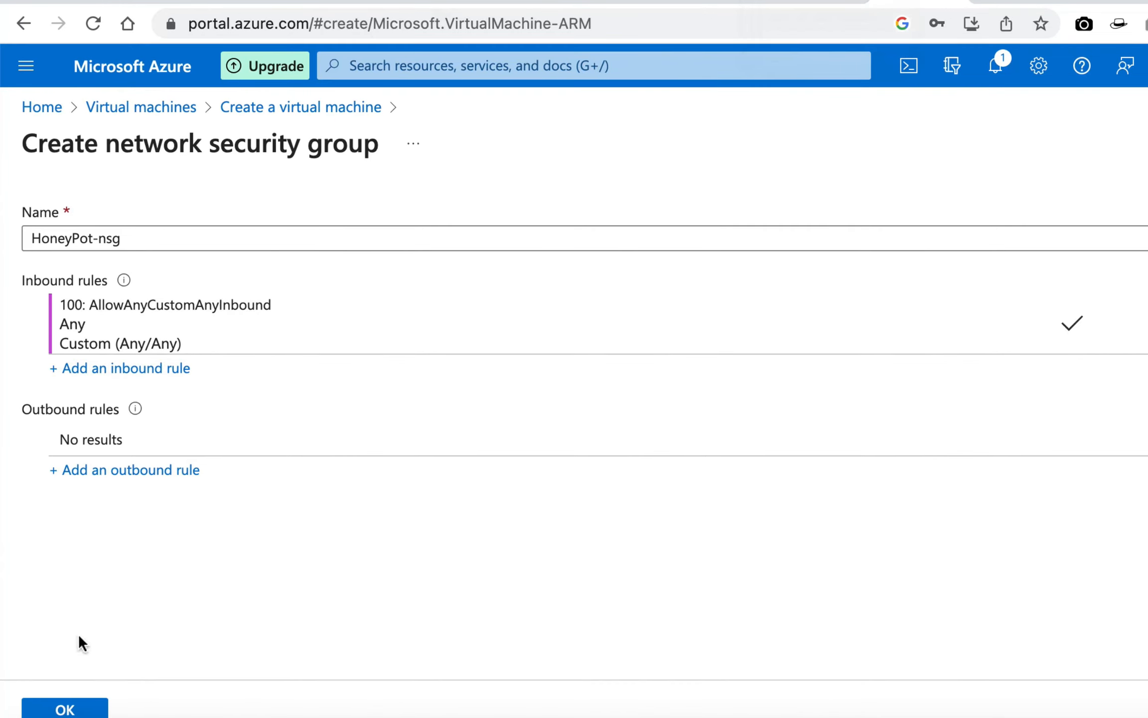
Confirm HoneyPot-nsg, pass Review + create validation, and submit the HoneyPot VM.
click(69, 708)
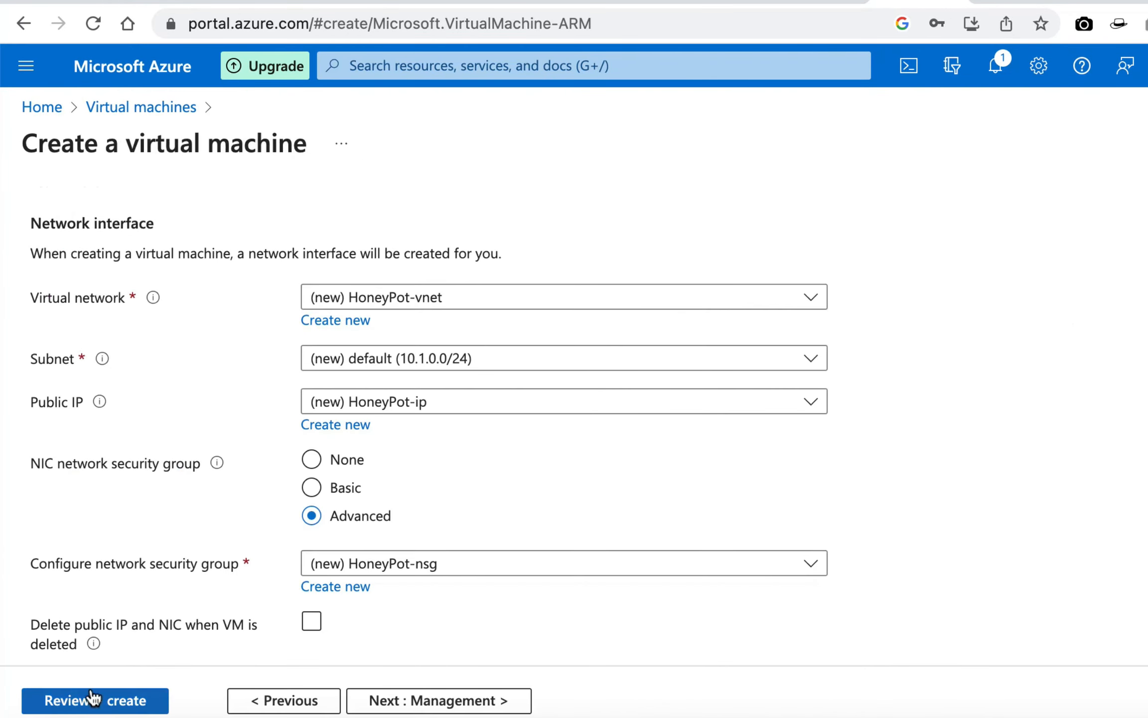
scroll(531, 426, down, 5)
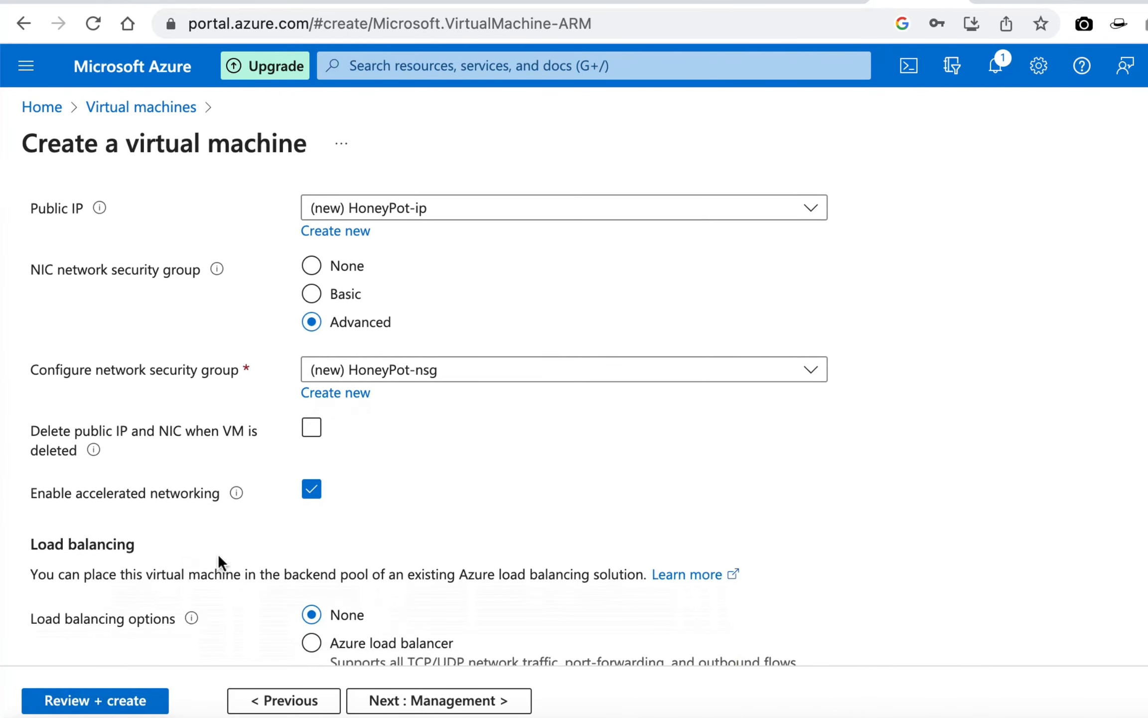
scroll(175, 523, down, 3)
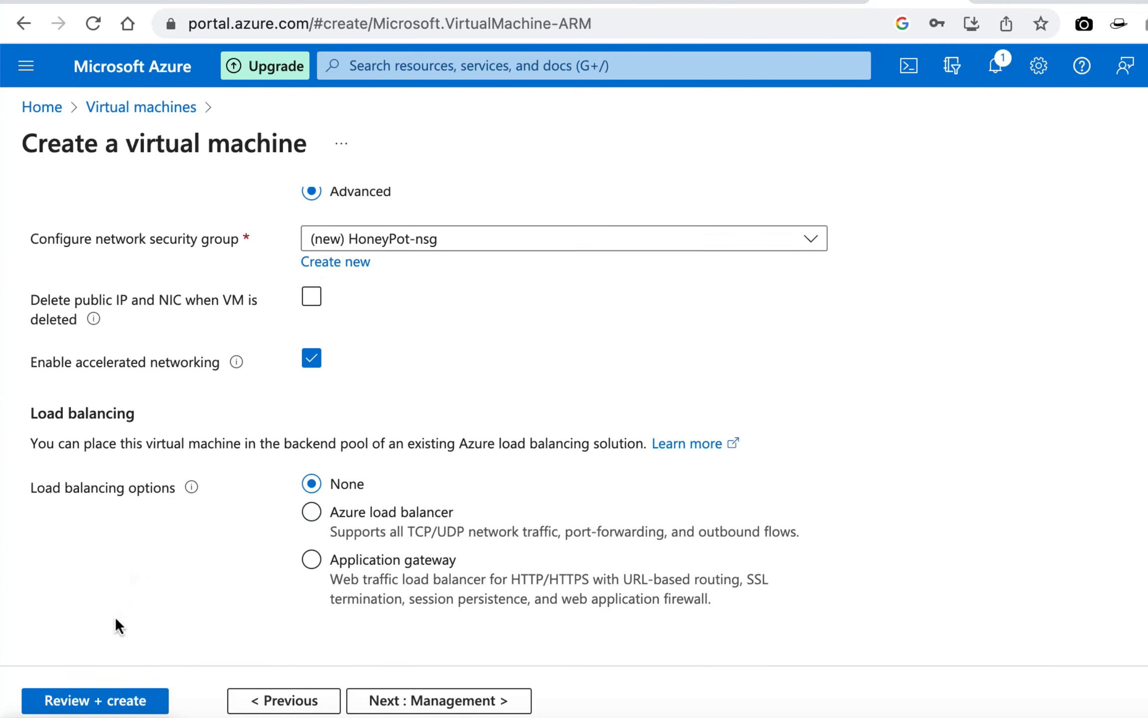
click(100, 701)
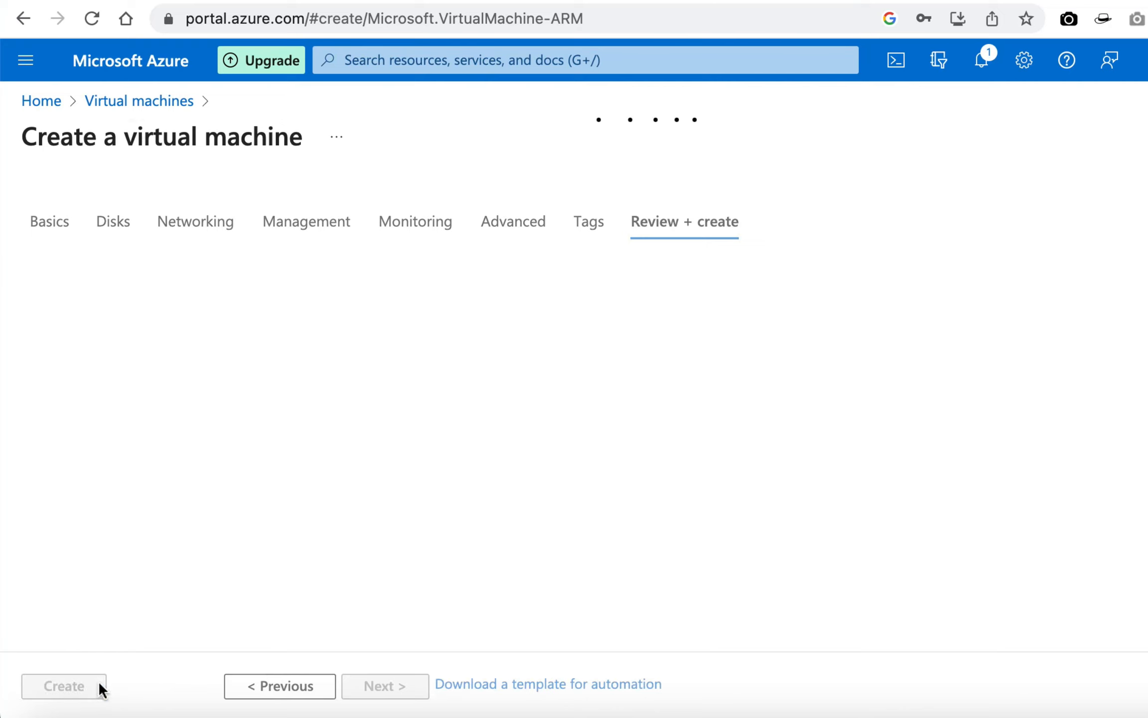
scroll(935, 464, down, 15)
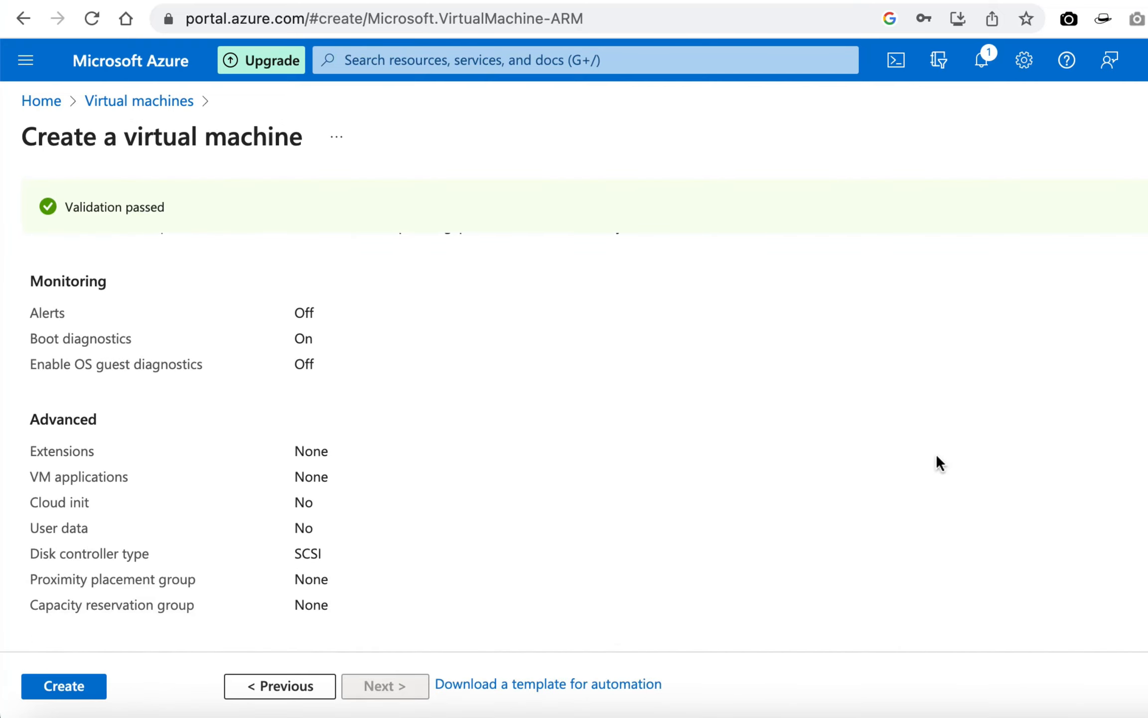
click(64, 686)
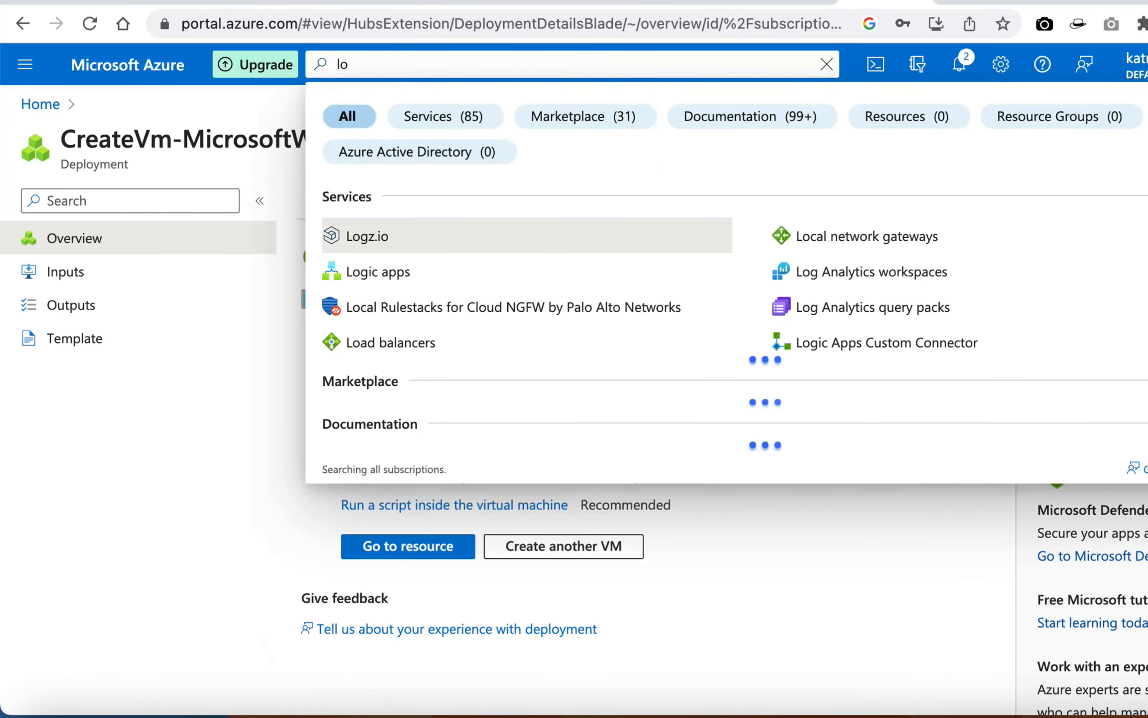
Search 'log anal' and choose the Log Analytics workspaces service.
text(g anal)
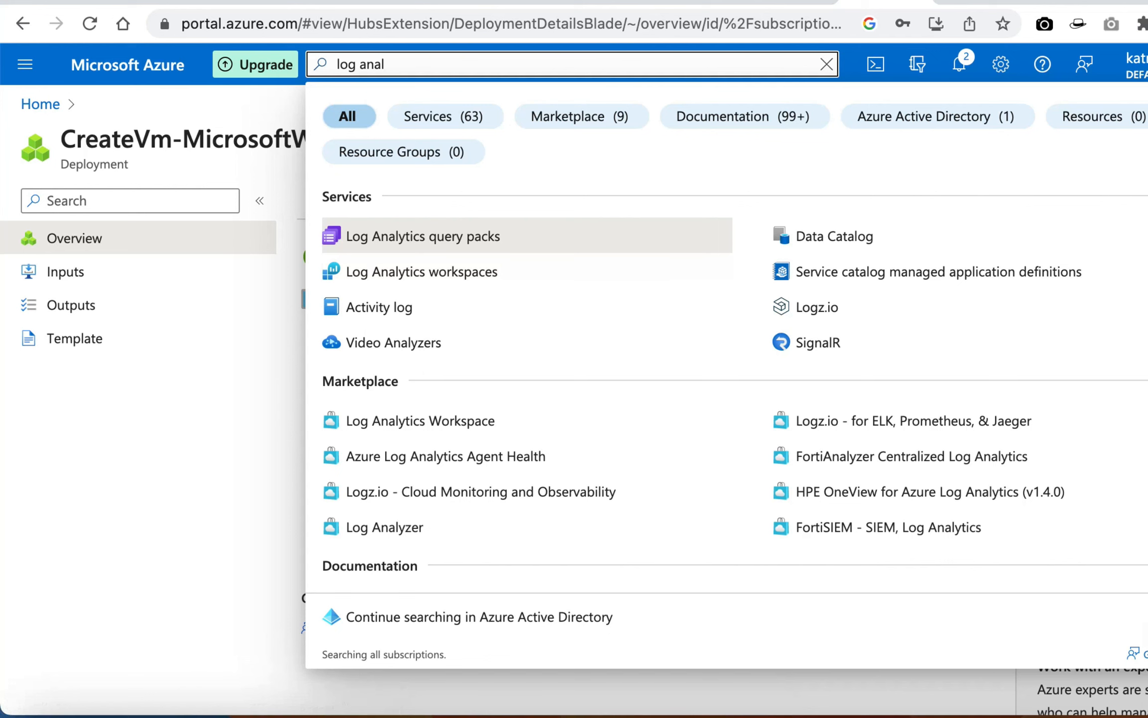
click(476, 275)
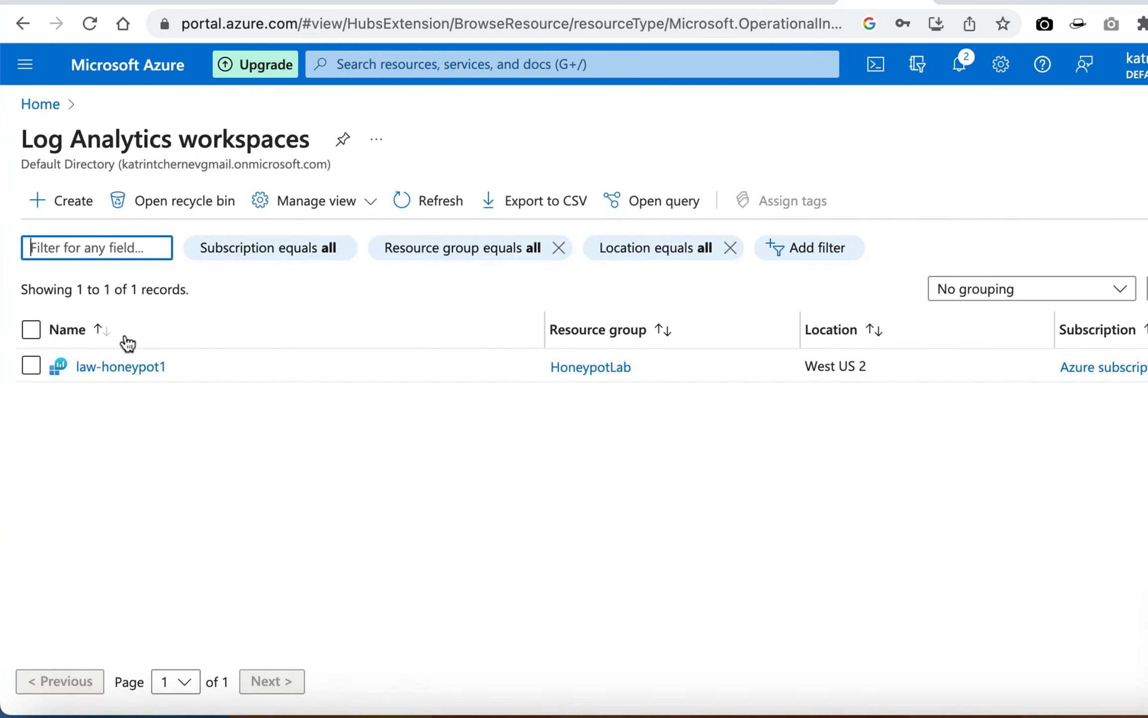
Begin a new workspace in resource group HoneyPot named LogHoneyPot.
click(36, 199)
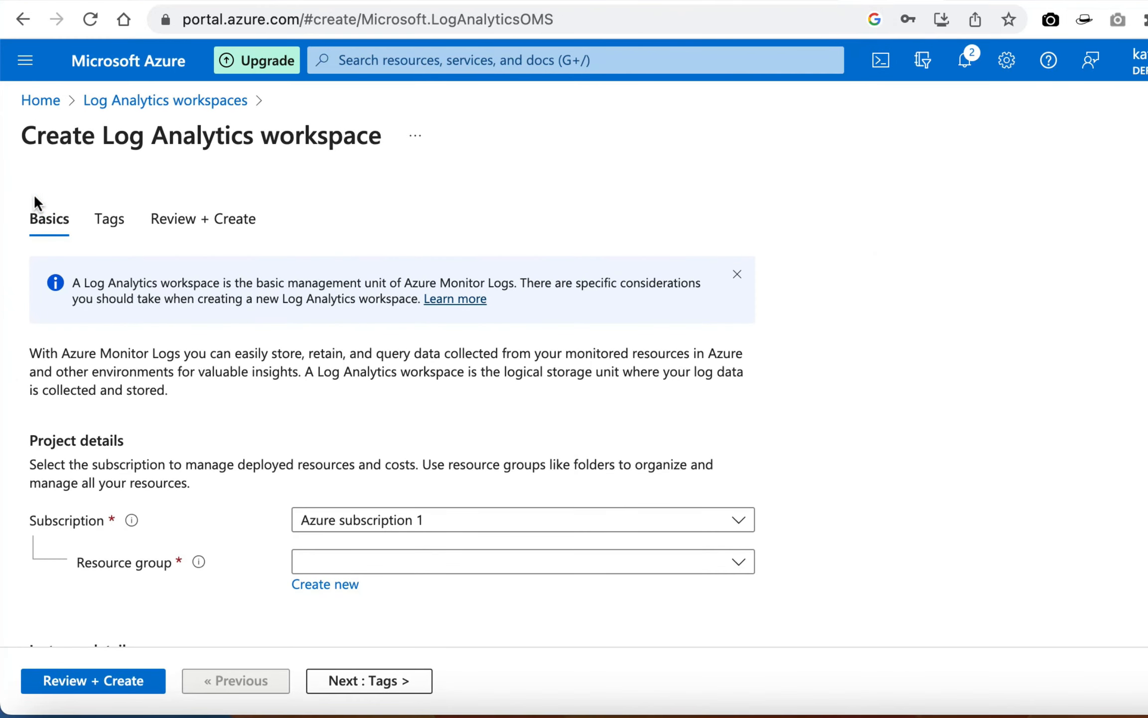
drag(33, 130, 429, 128)
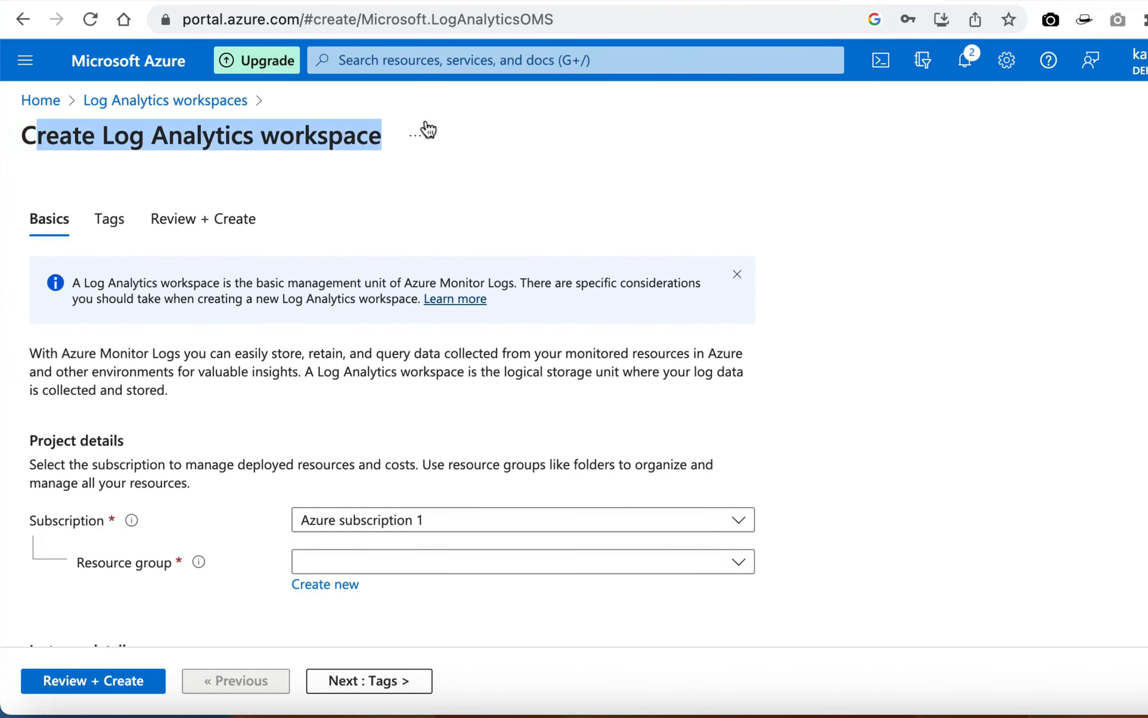
click(520, 242)
scroll(20, 469, down, 2)
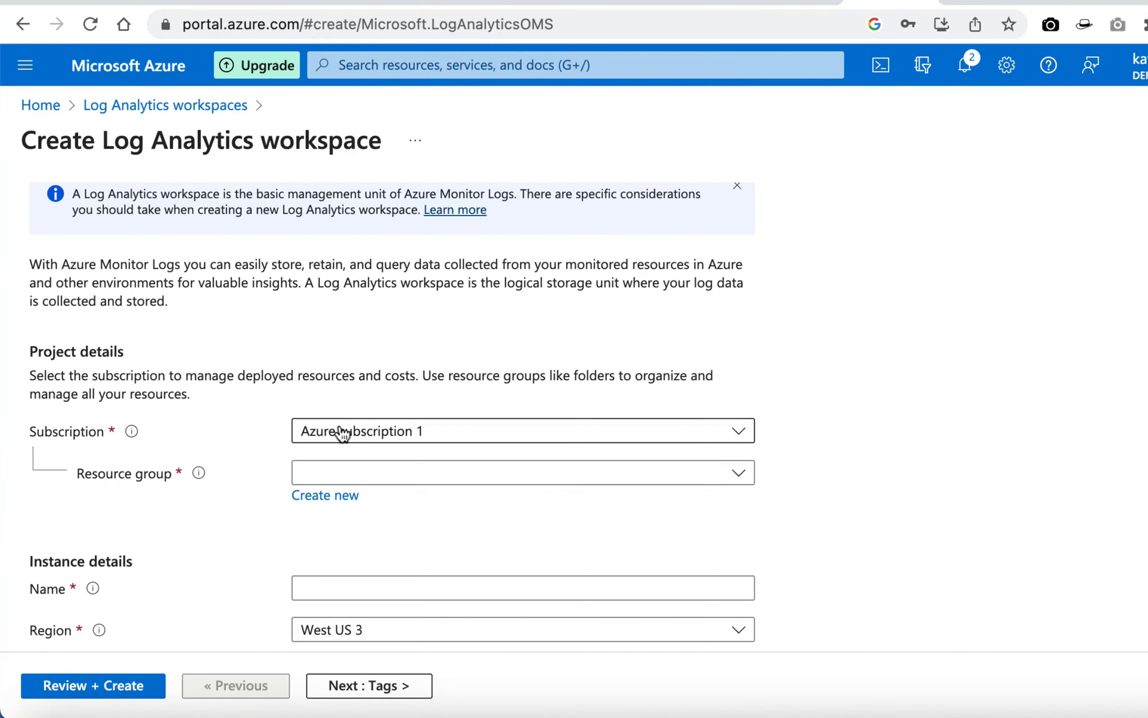
click(342, 427)
click(341, 432)
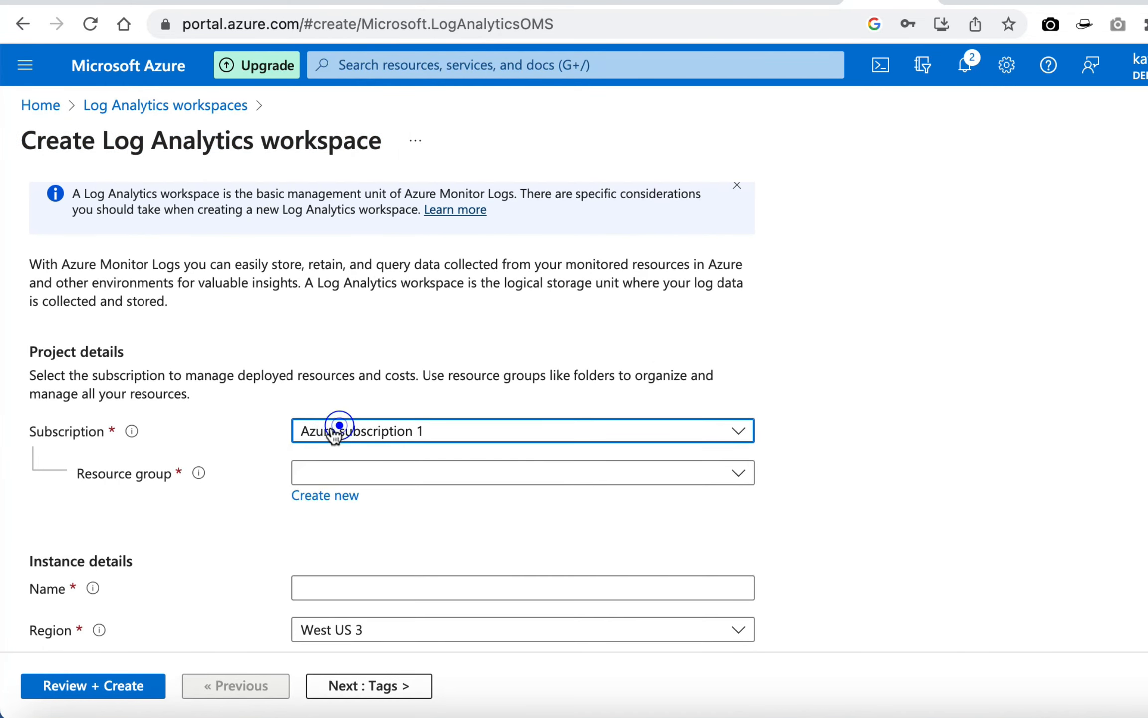
click(345, 473)
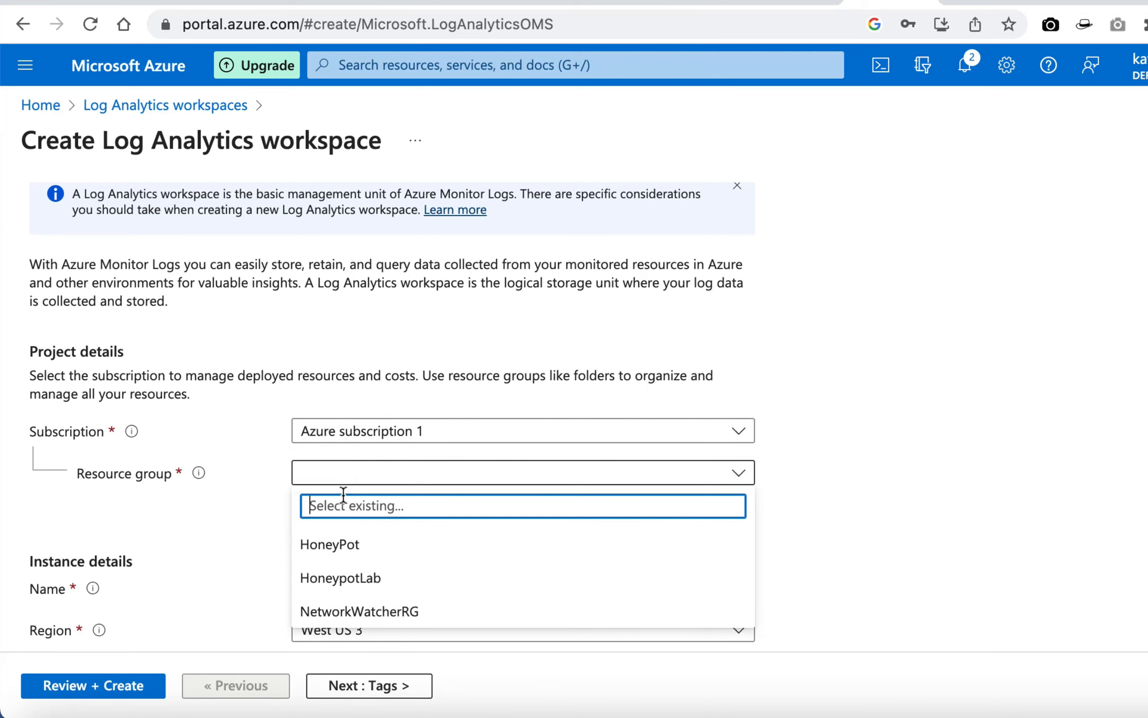
click(341, 545)
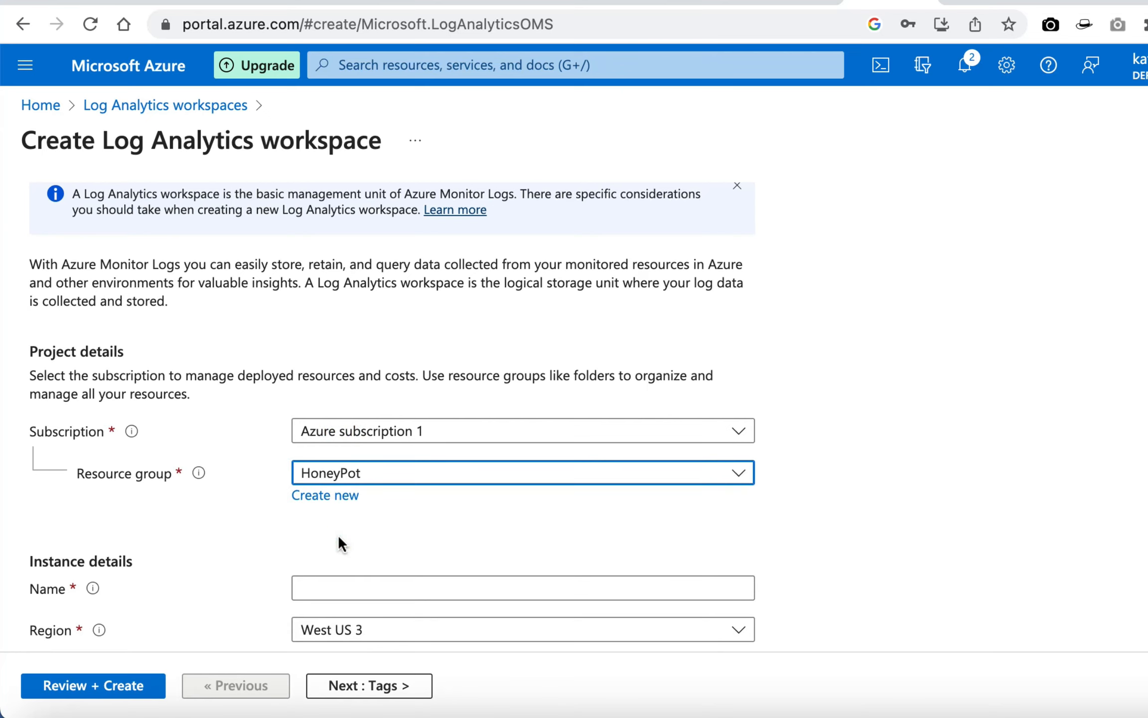
scroll(341, 544, down, 1)
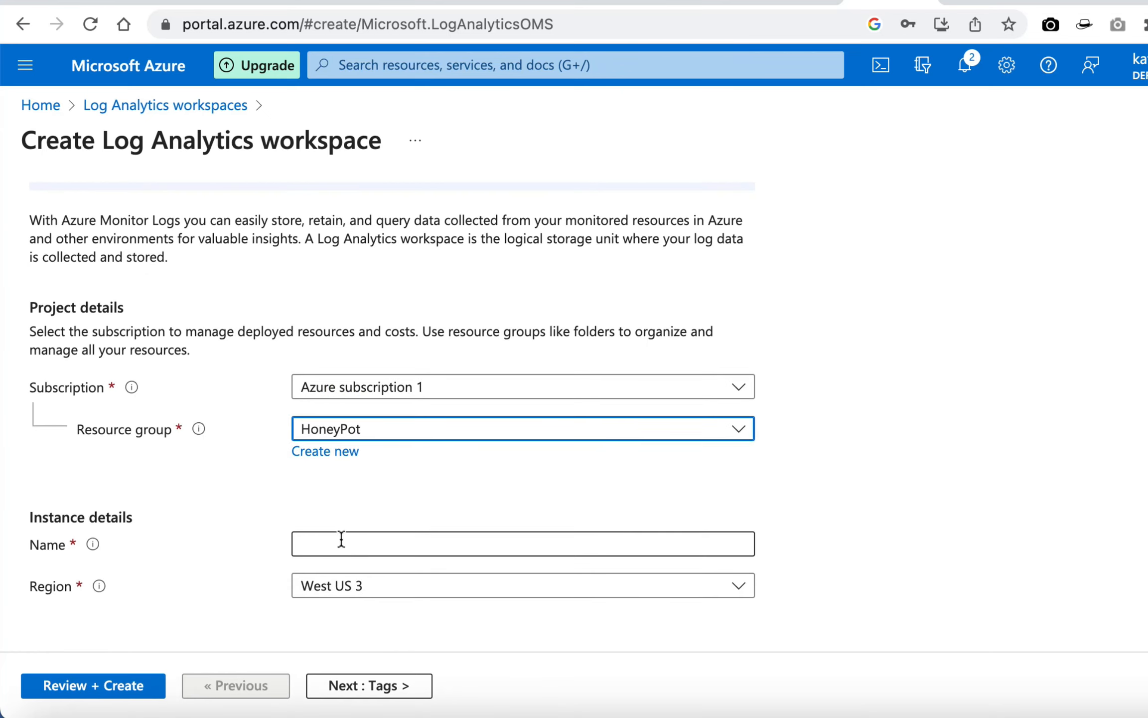
click(341, 539)
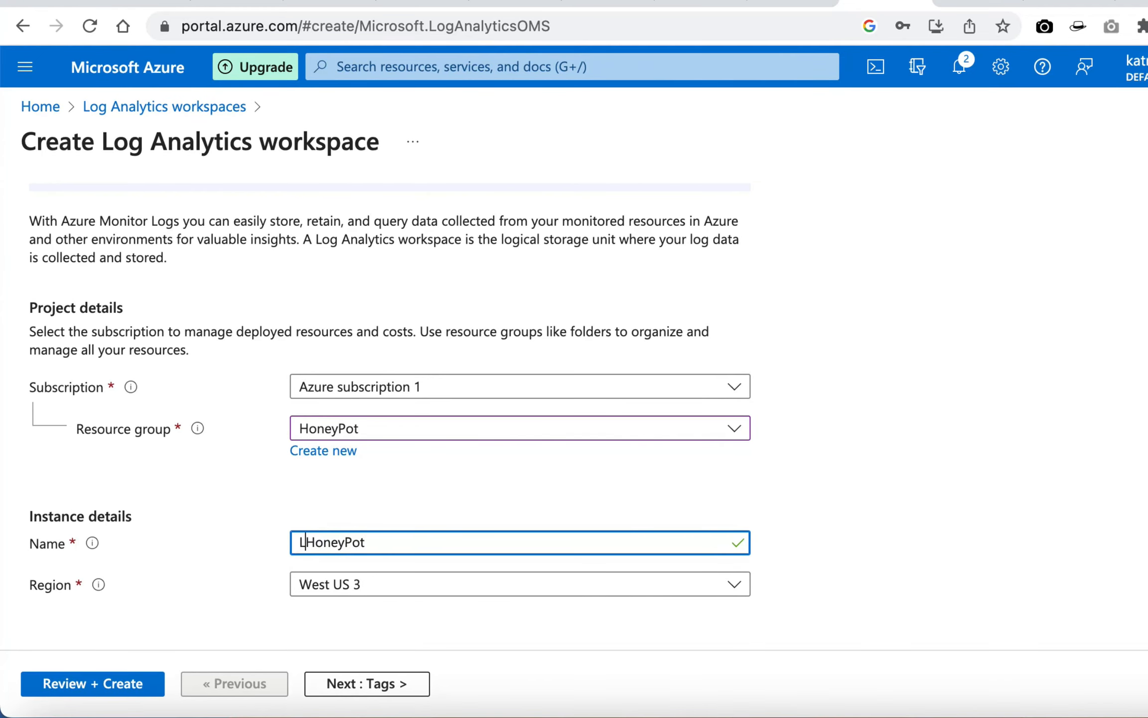
text(Log)
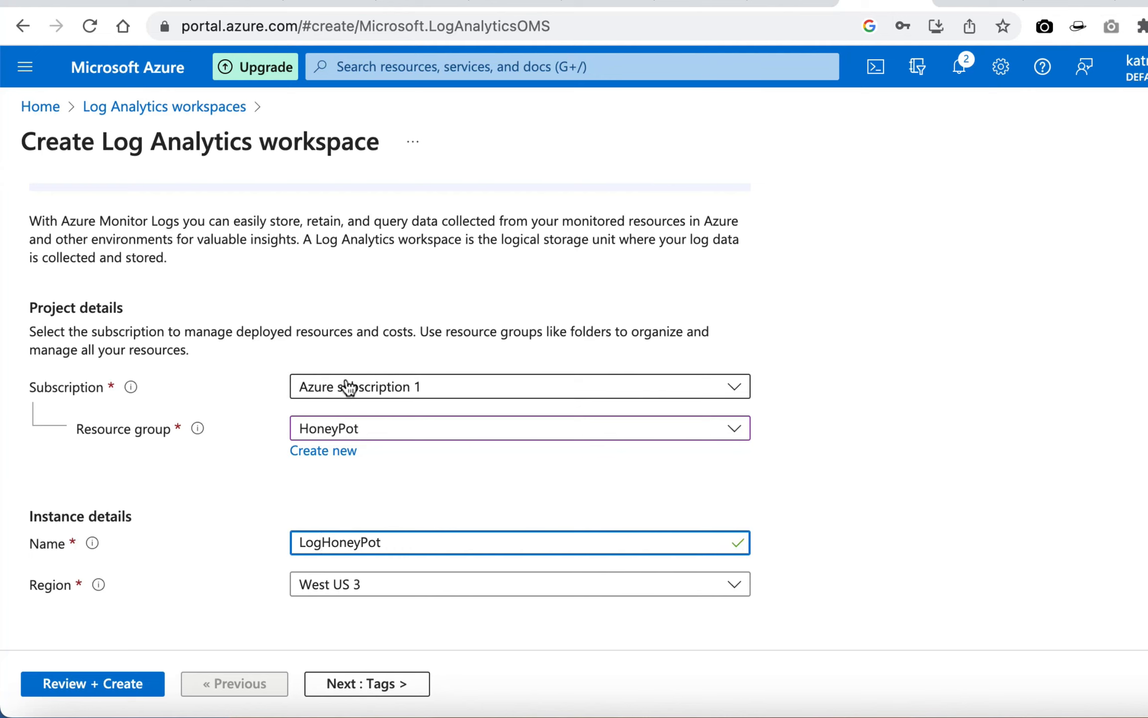
Validate the LogHoneyPot workspace in West US 3 and create it.
click(81, 684)
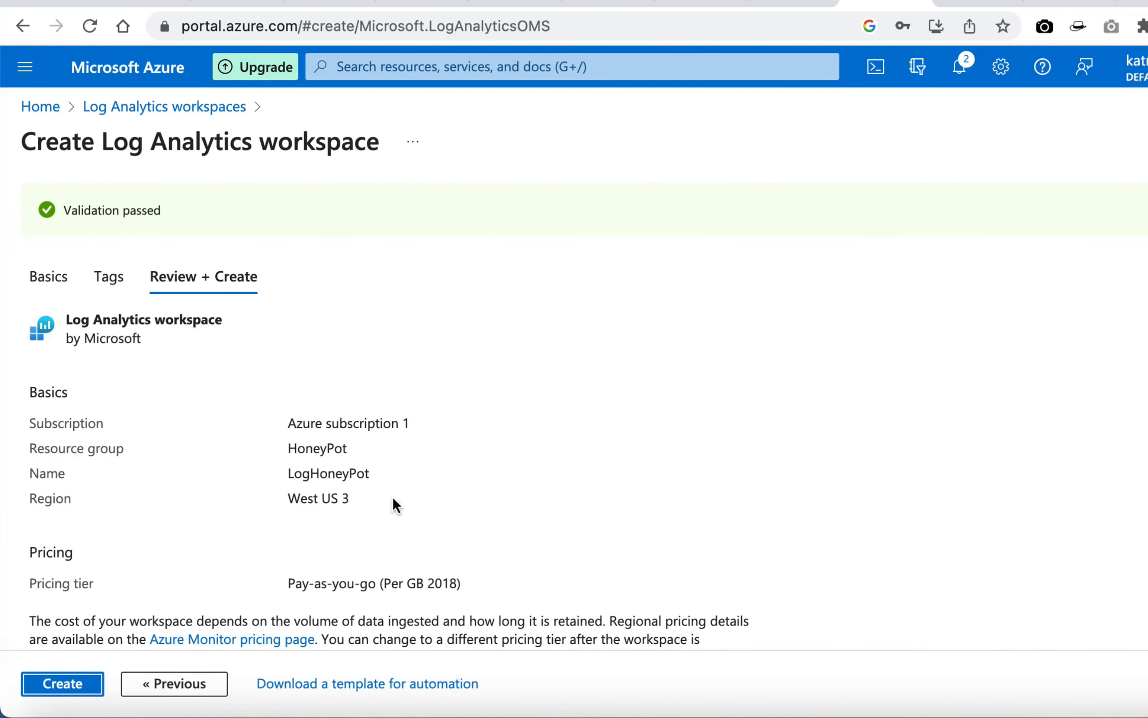
scroll(392, 498, down, 3)
scroll(392, 495, up, 3)
click(40, 684)
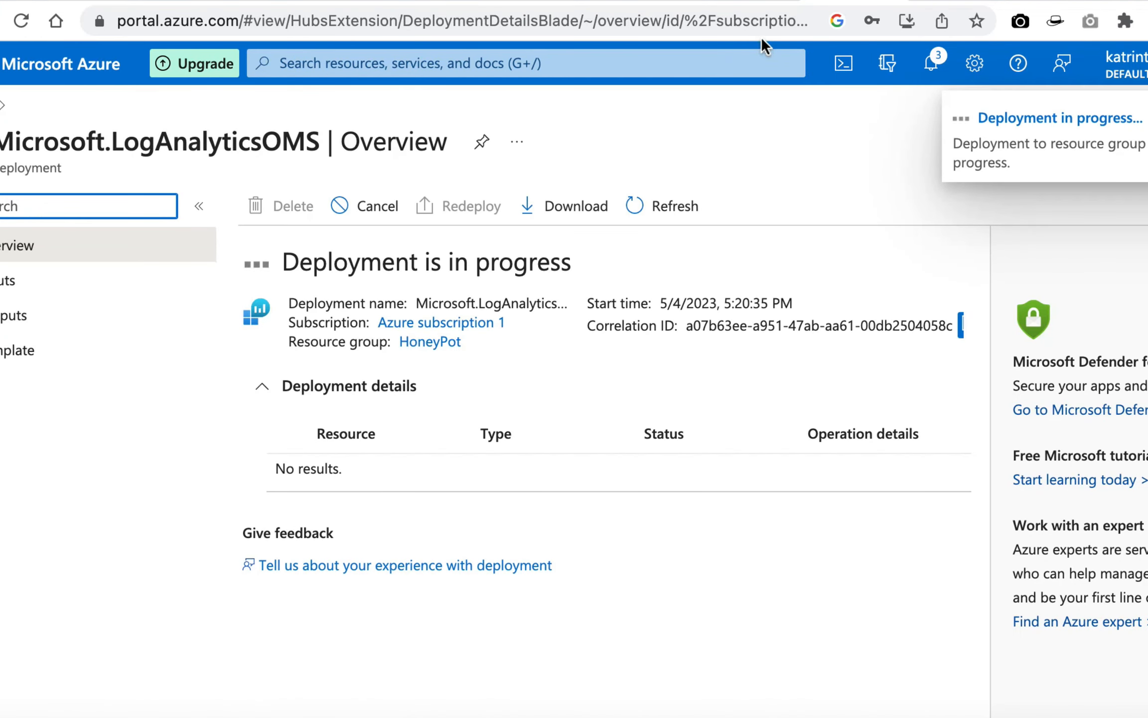
Search 'microsoft defender' and open the Defender plans for the LogHoneyPot workspace.
click(457, 65)
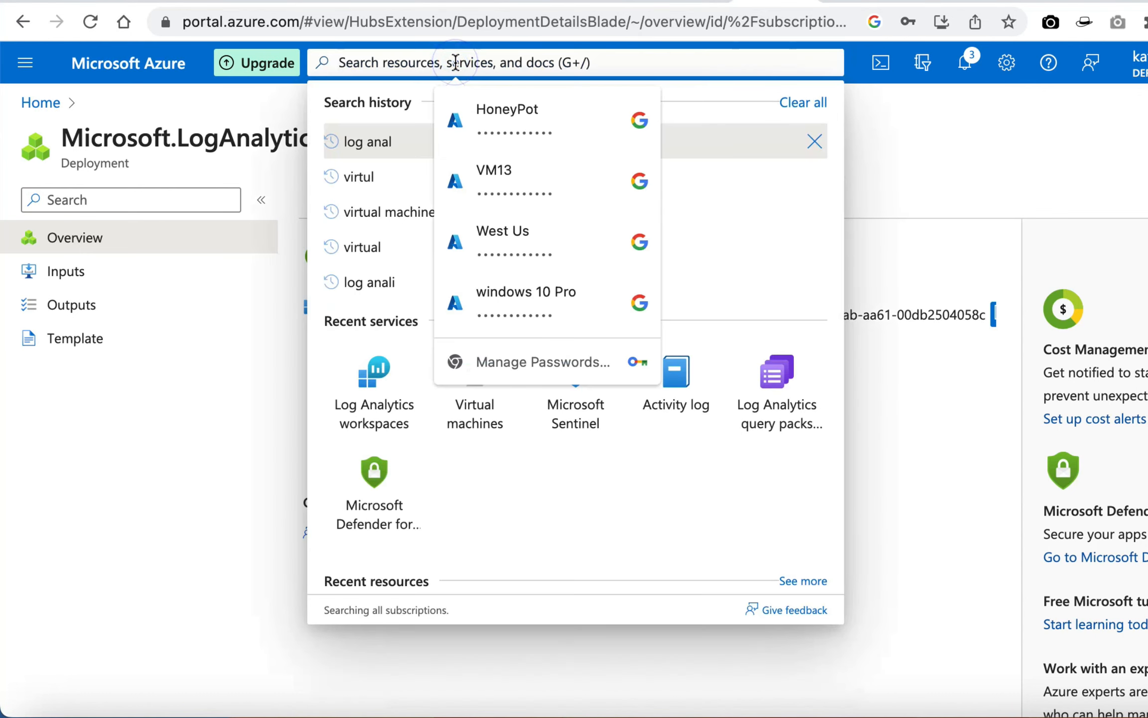
text(microsoft defender)
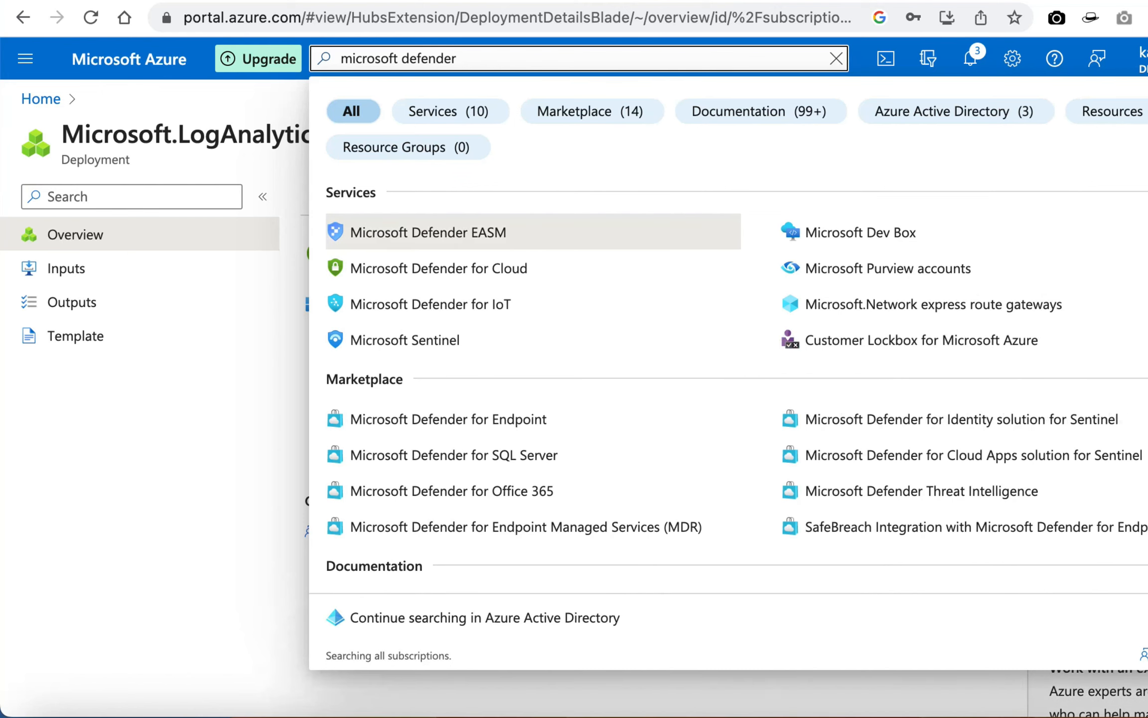
click(442, 267)
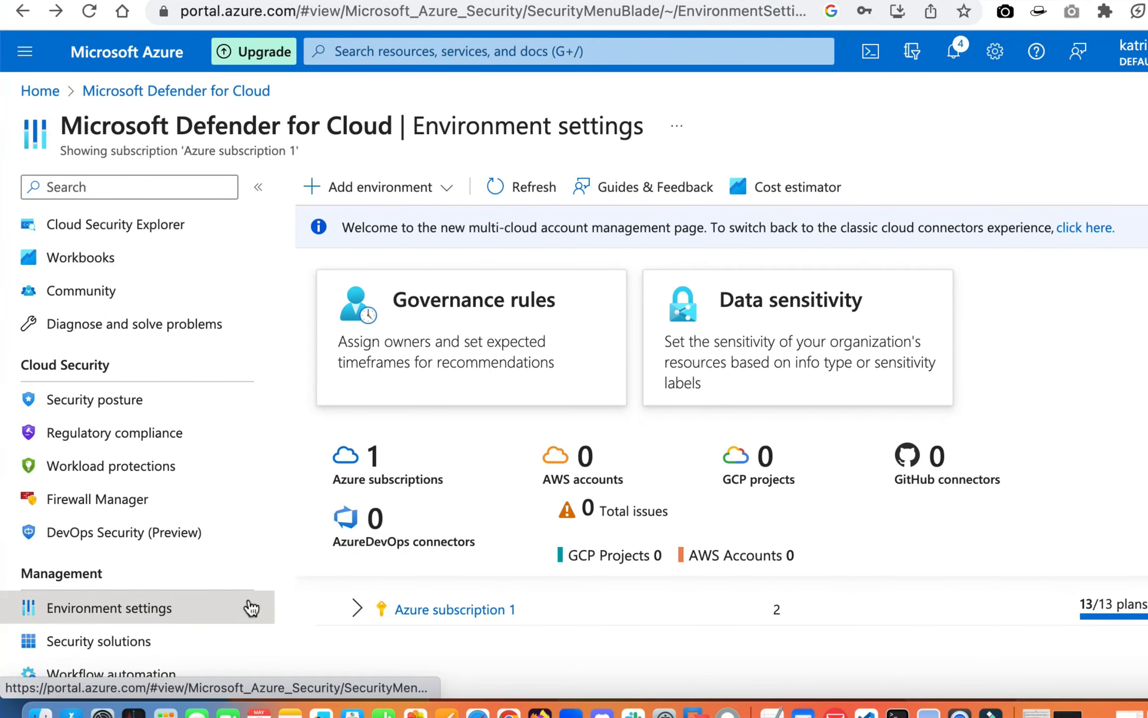
click(357, 608)
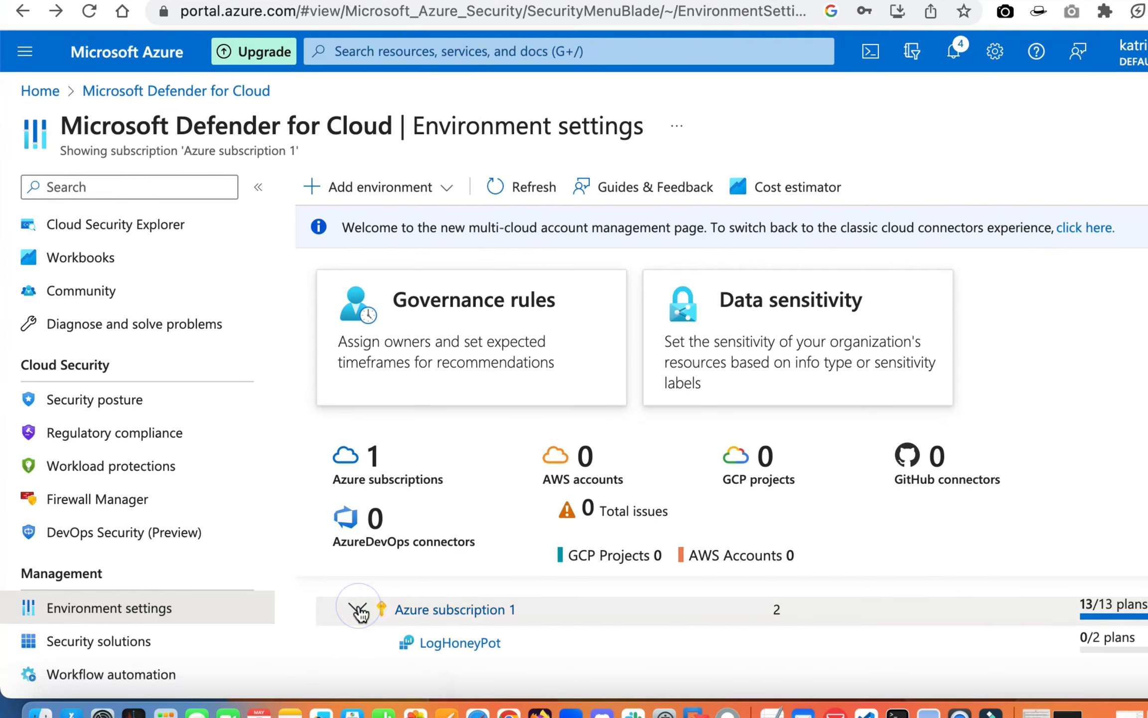
click(441, 644)
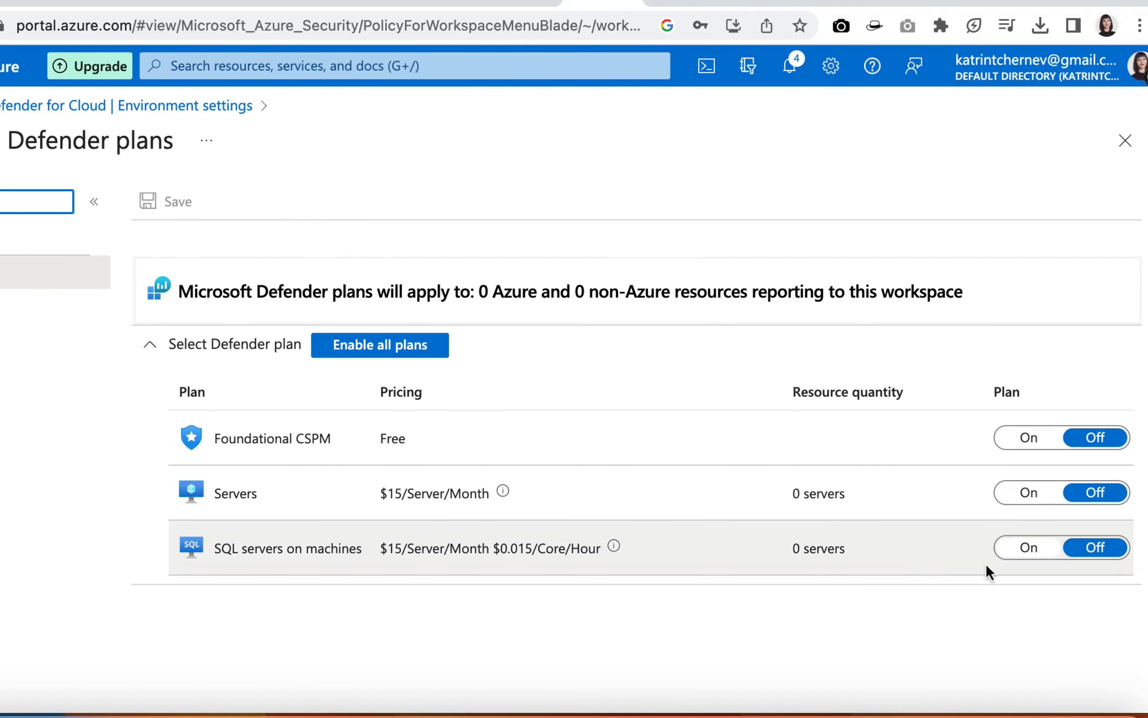
Switch the Servers plan to On and save the Defender plans.
click(1091, 547)
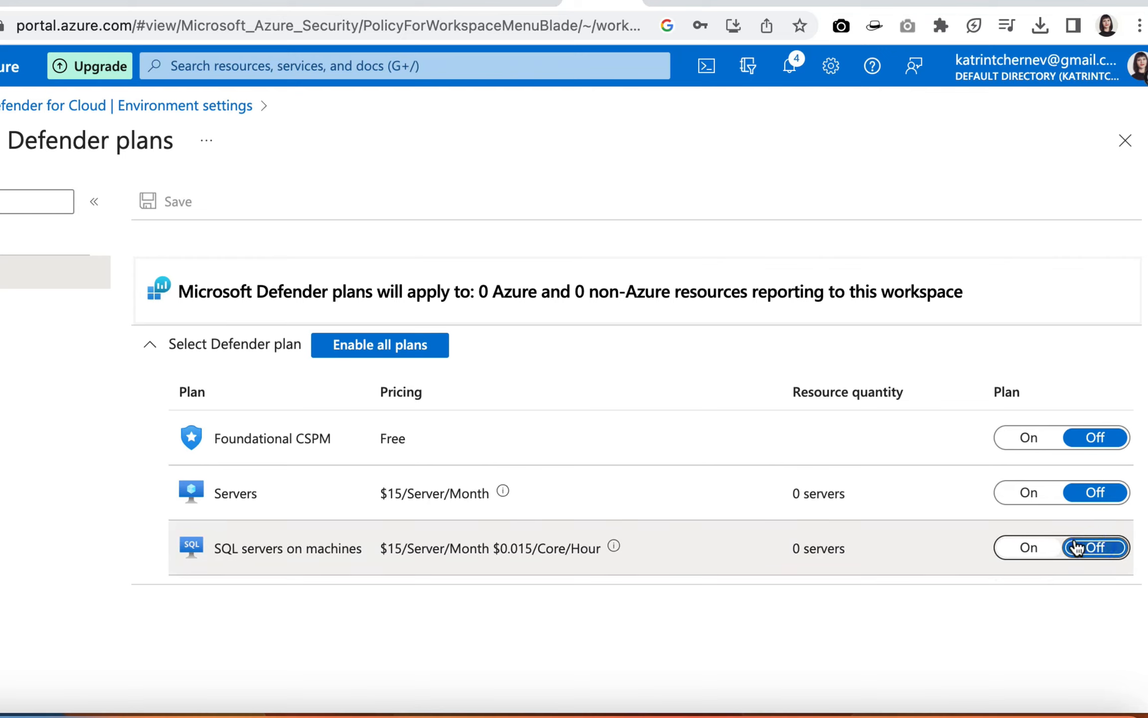
click(1099, 494)
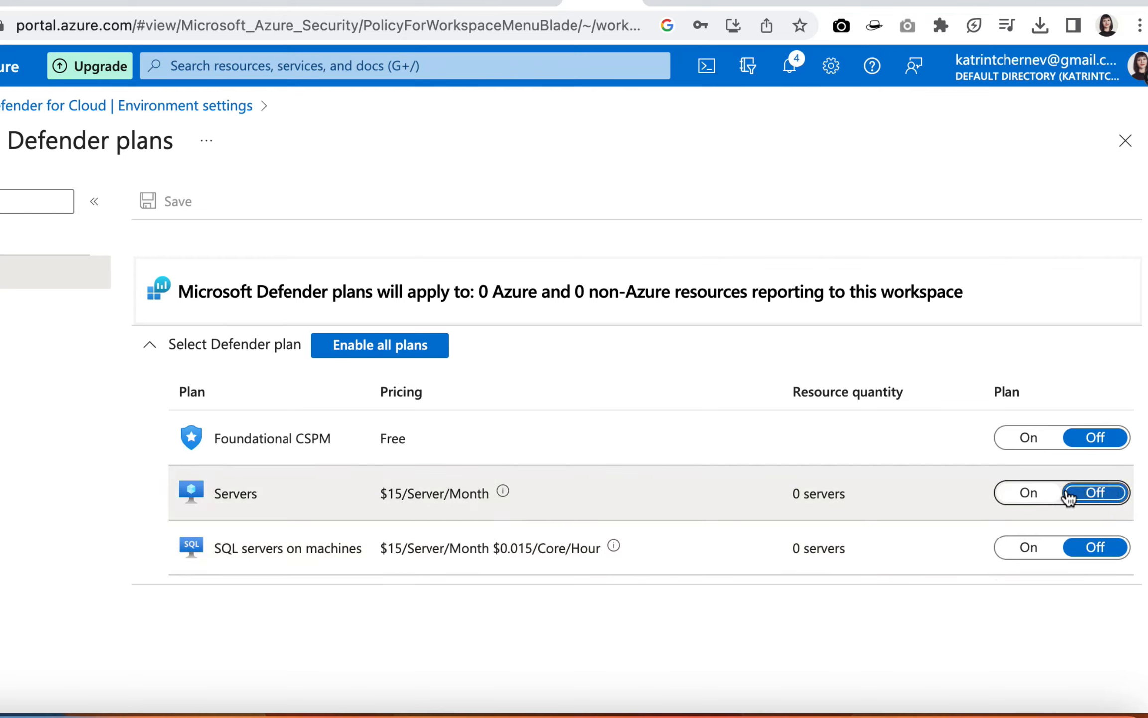
click(1045, 494)
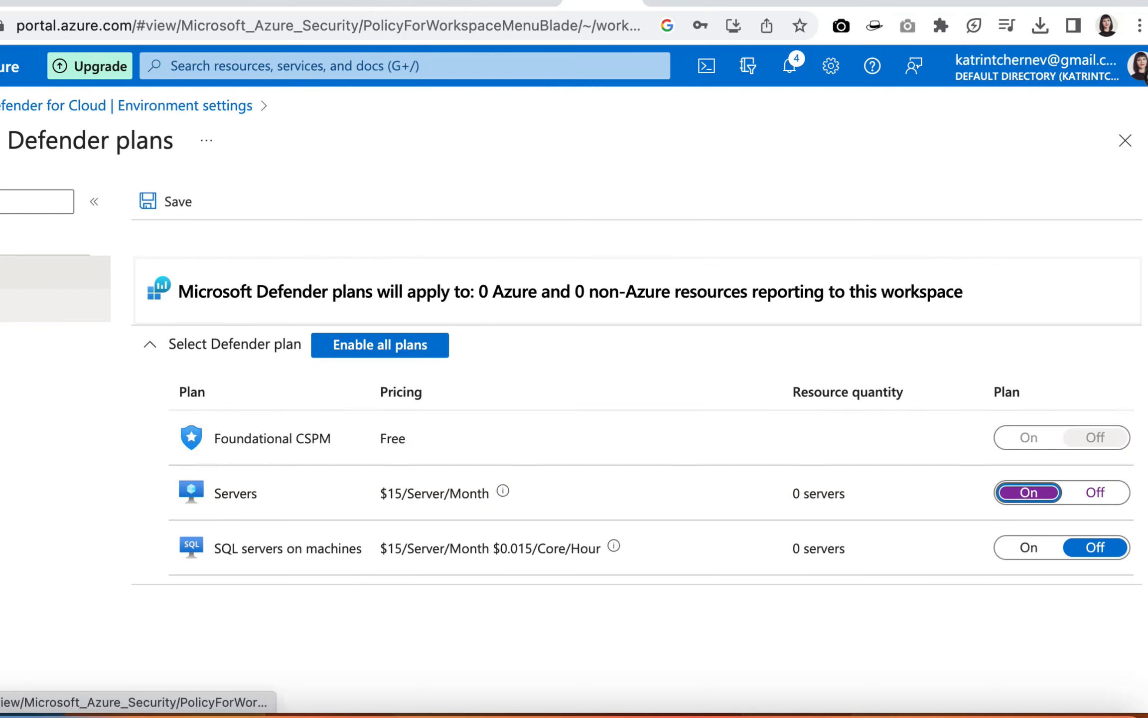
click(146, 205)
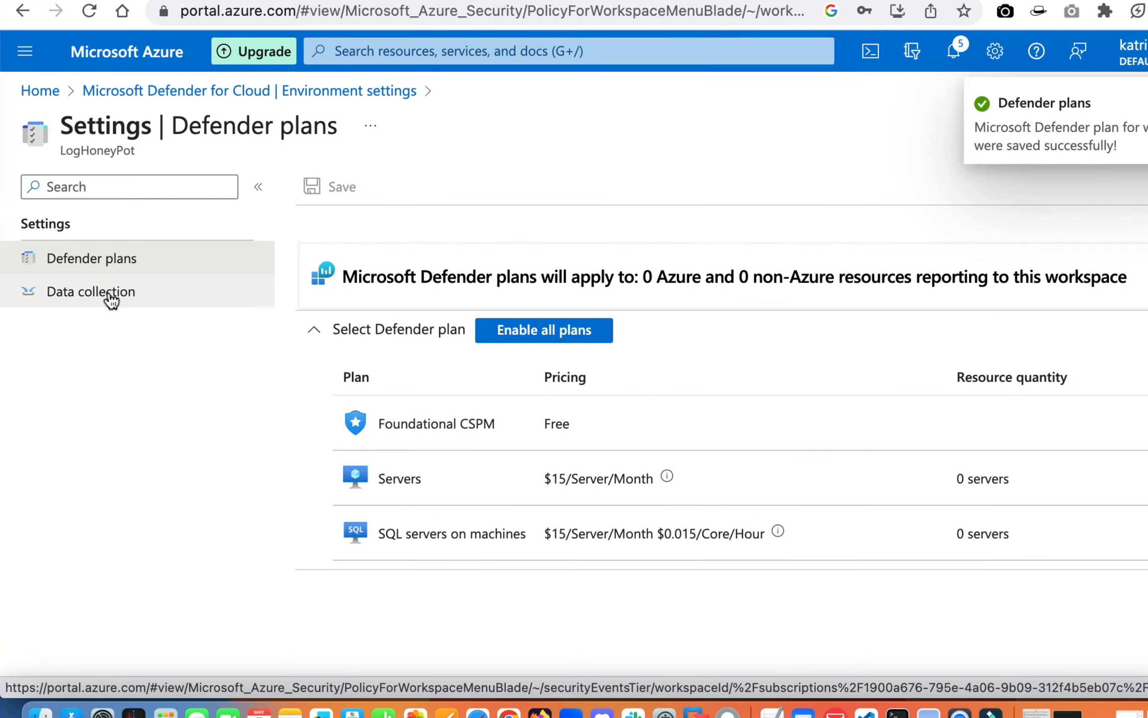
Set LogHoneyPot's Windows security event collection to All Events and save it.
click(15, 305)
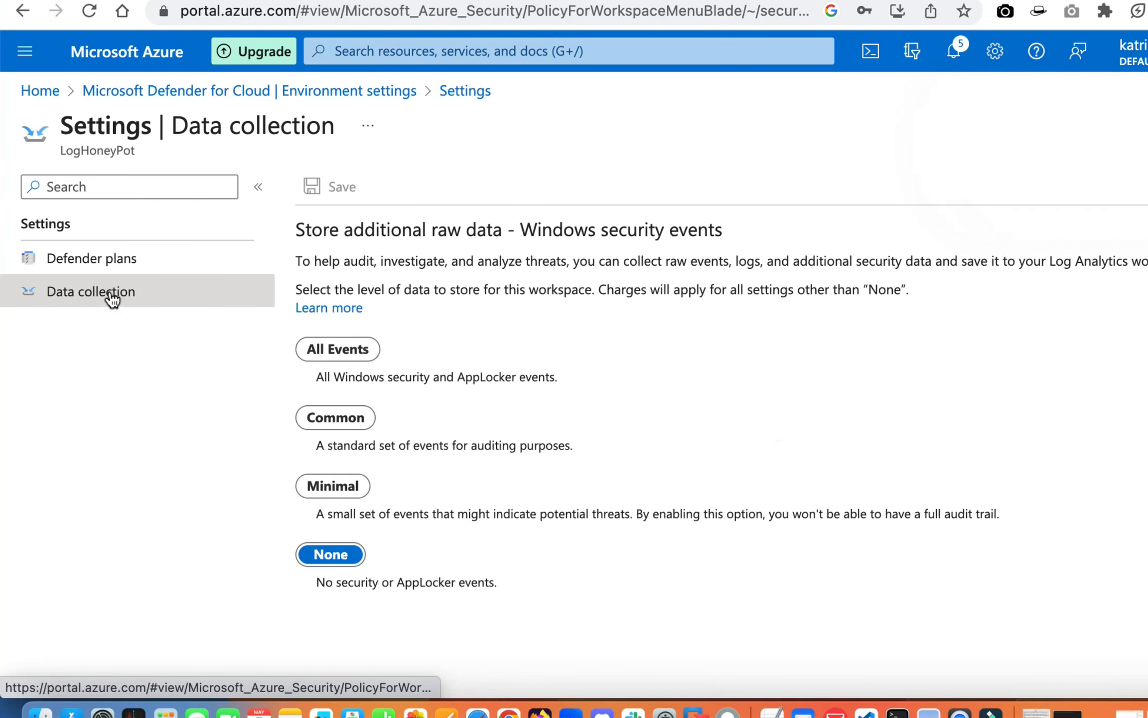
click(358, 351)
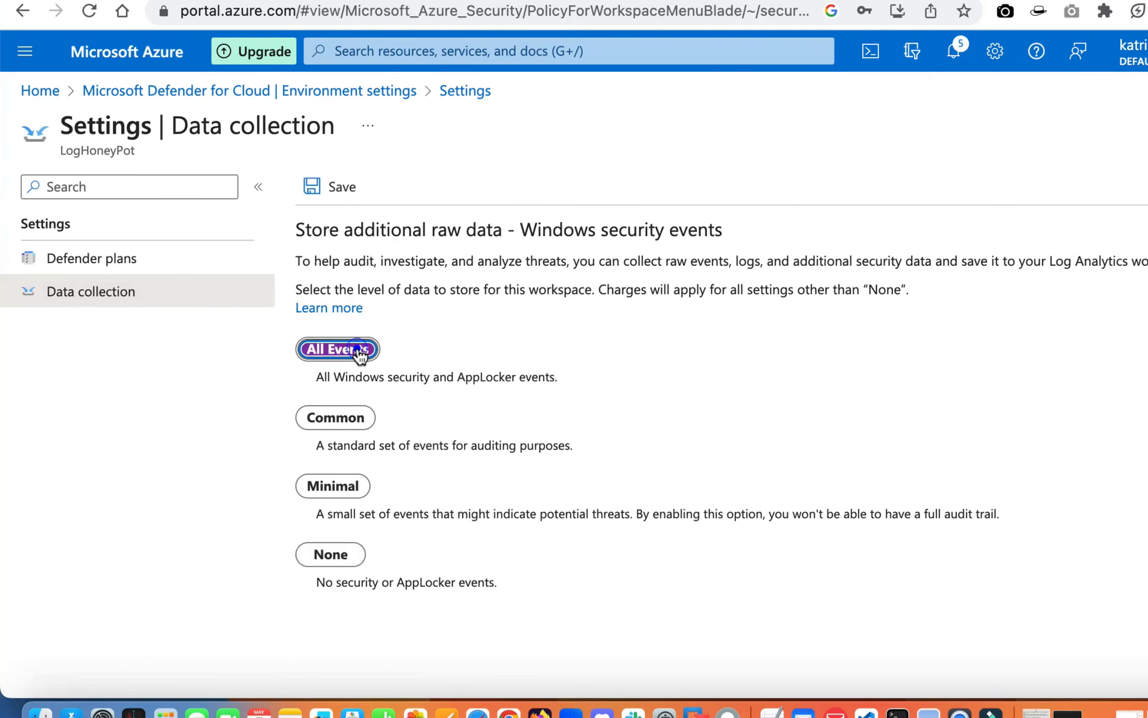
click(341, 190)
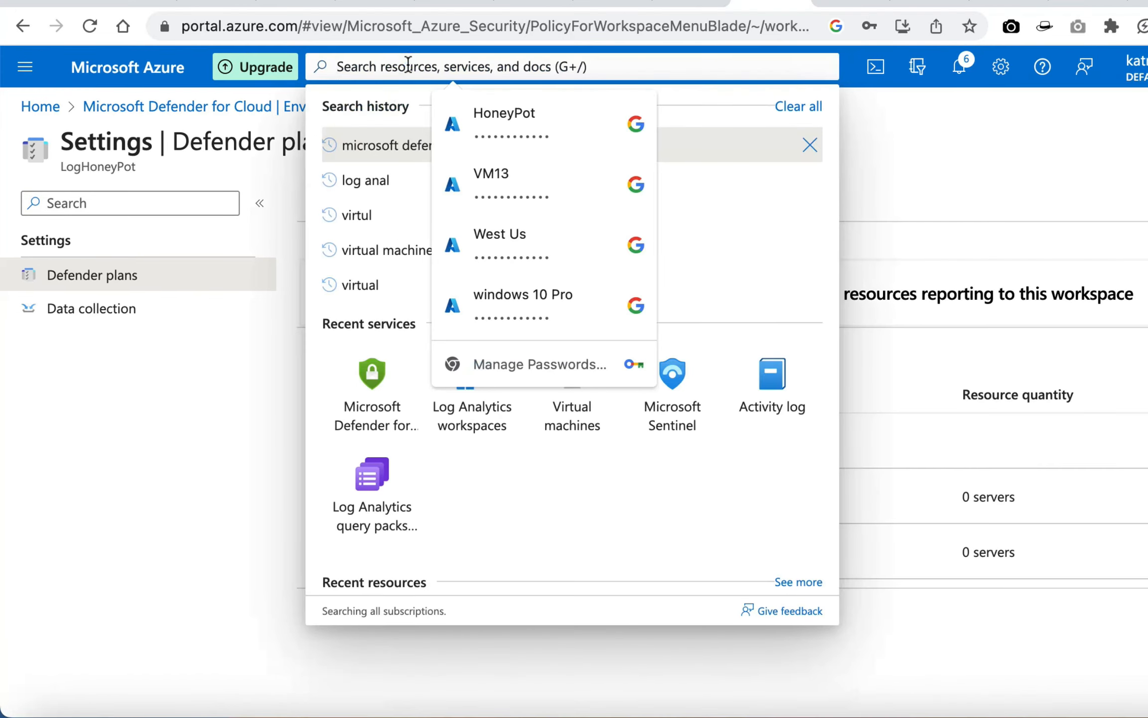
text(work)
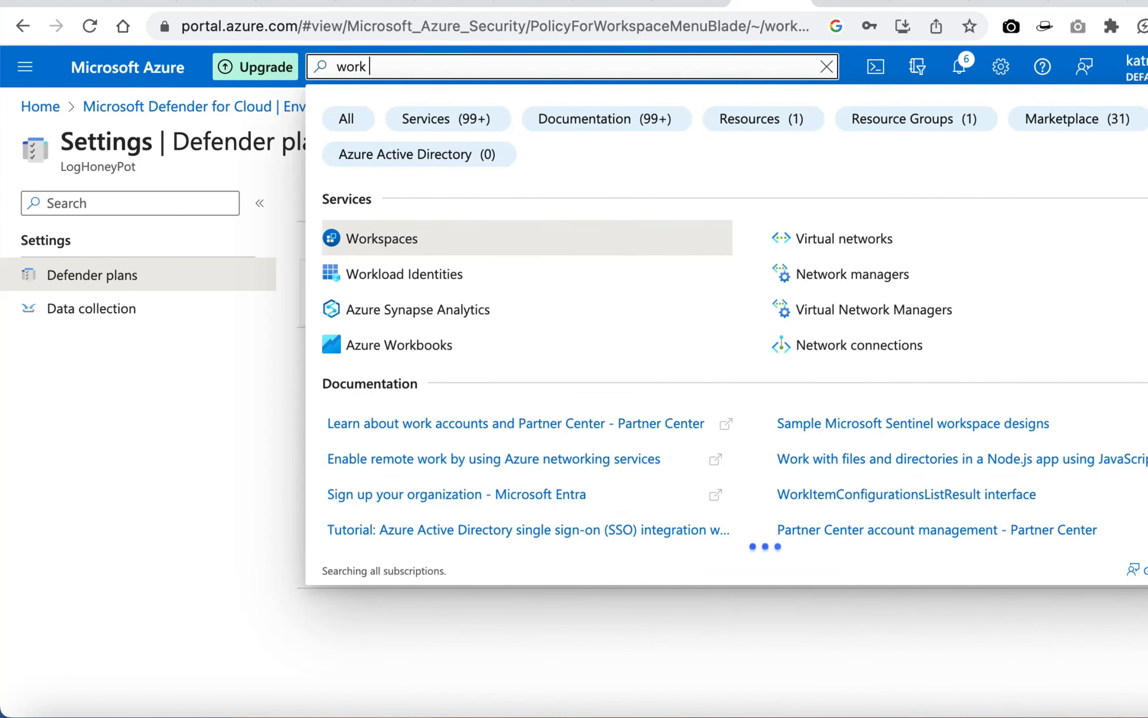
text( analy)
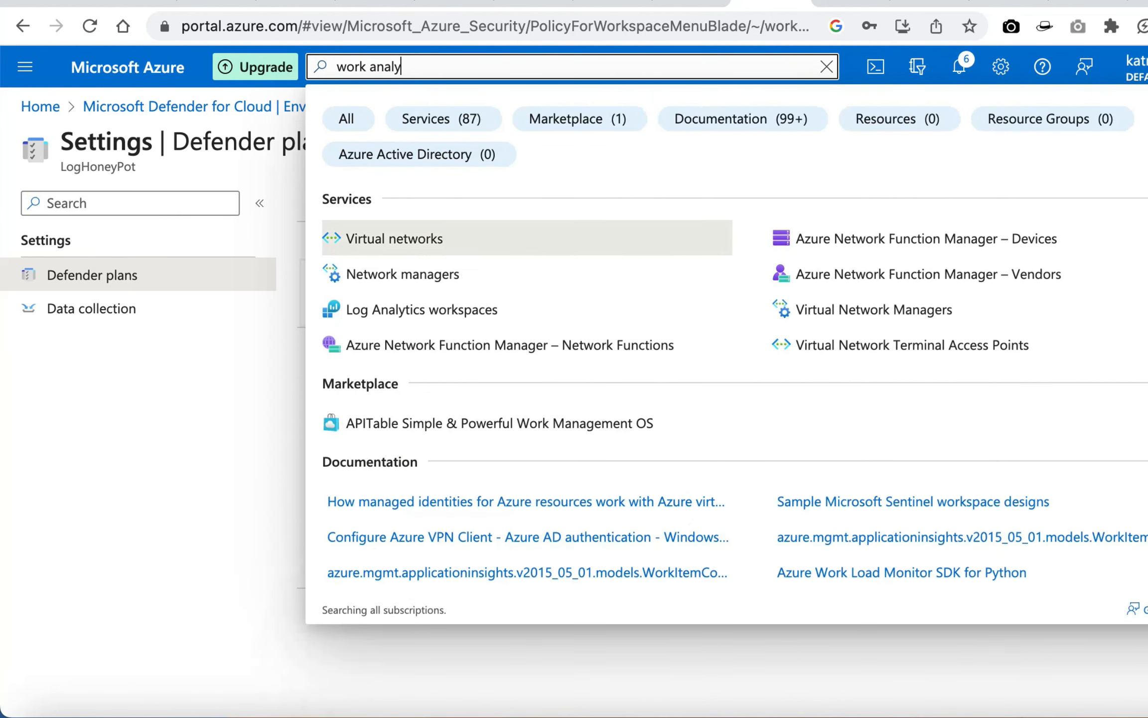
text(tics)
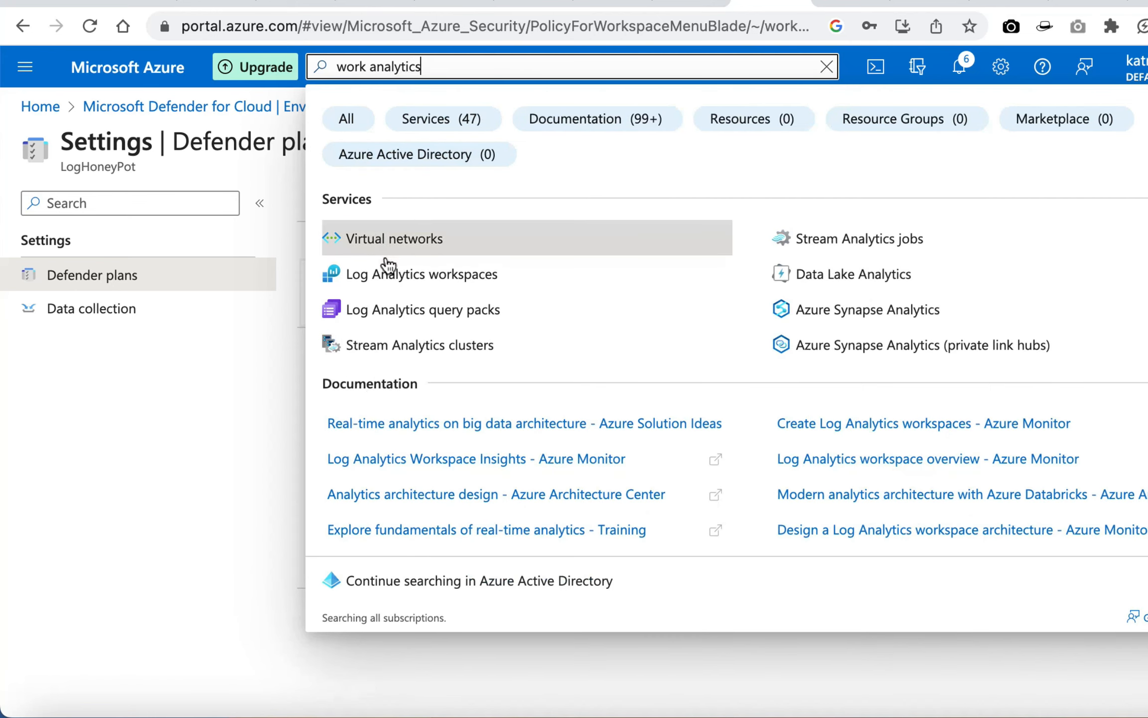
Open LogHoneyPot's Virtual machines list and connect the not-connected HoneyPot VM.
click(393, 279)
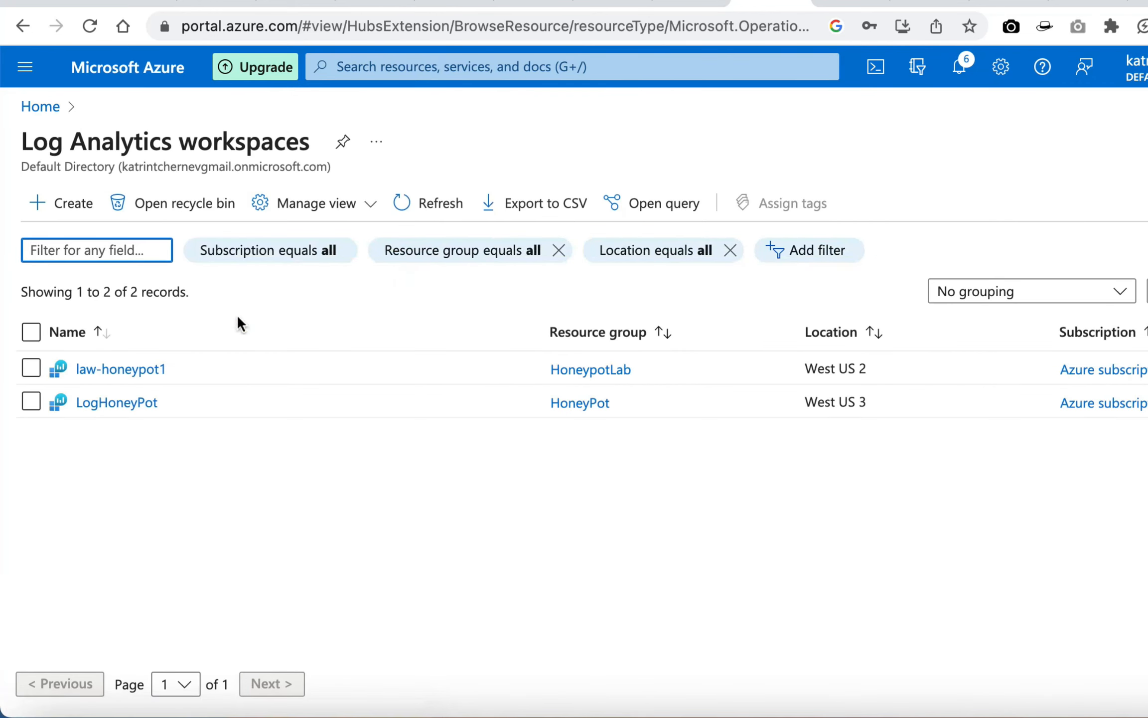
click(101, 401)
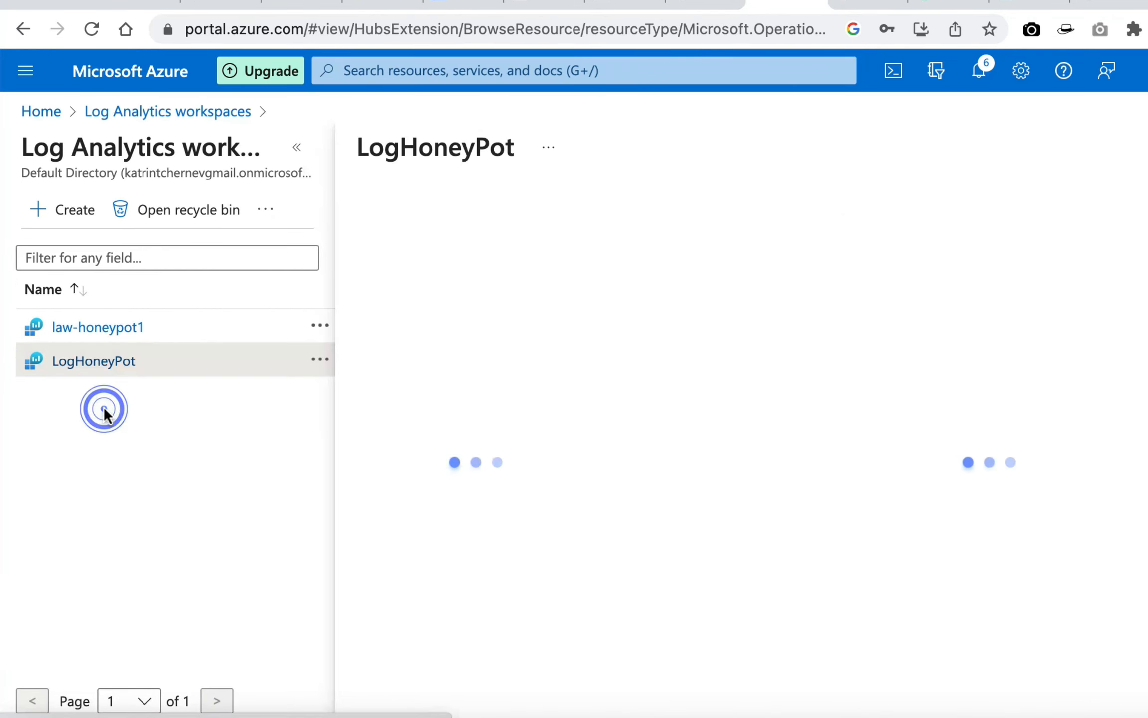
click(449, 598)
scroll(450, 602, down, 5)
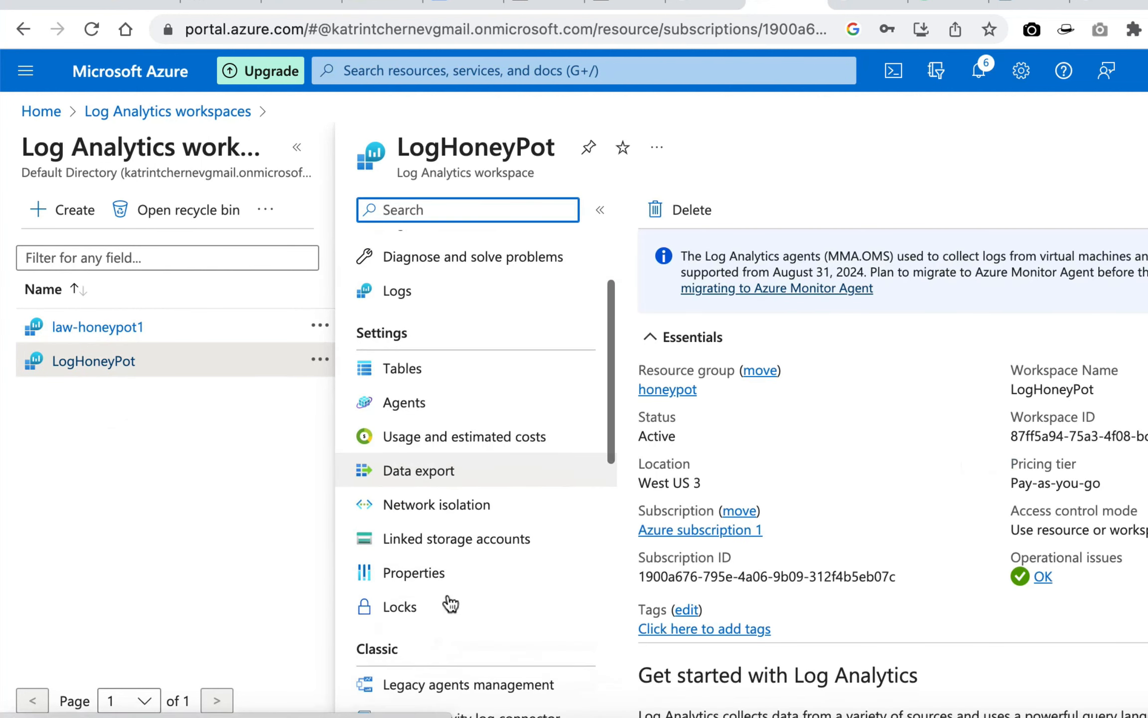
scroll(450, 602, down, 5)
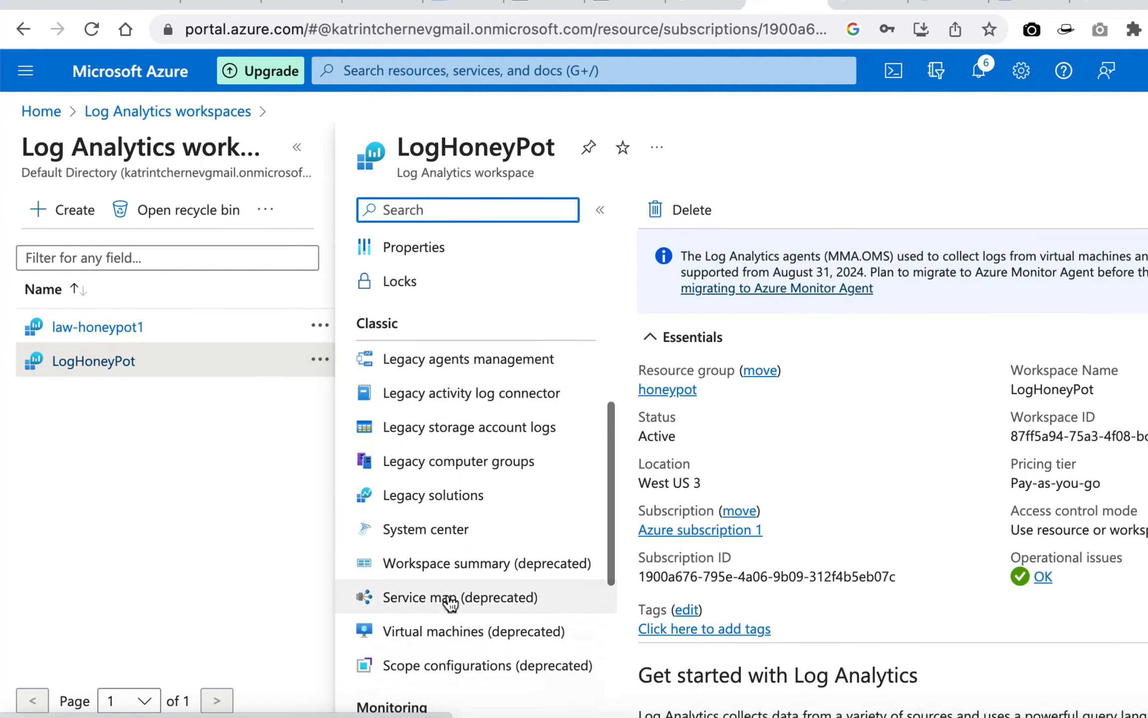
click(451, 604)
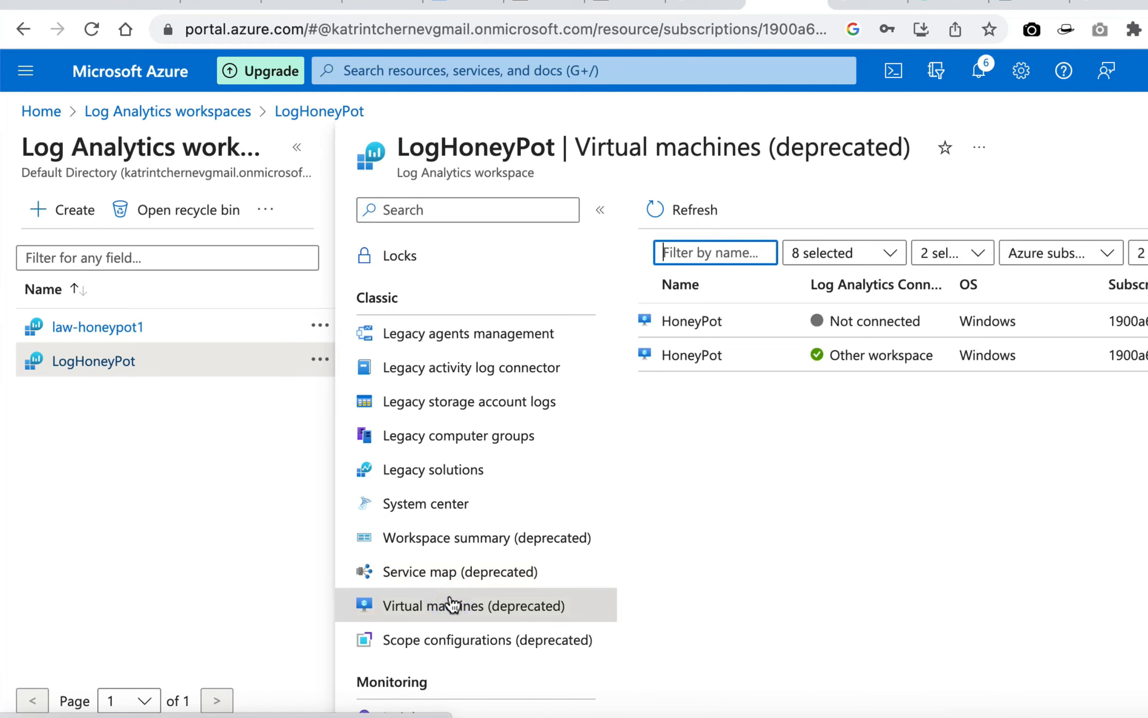
click(700, 323)
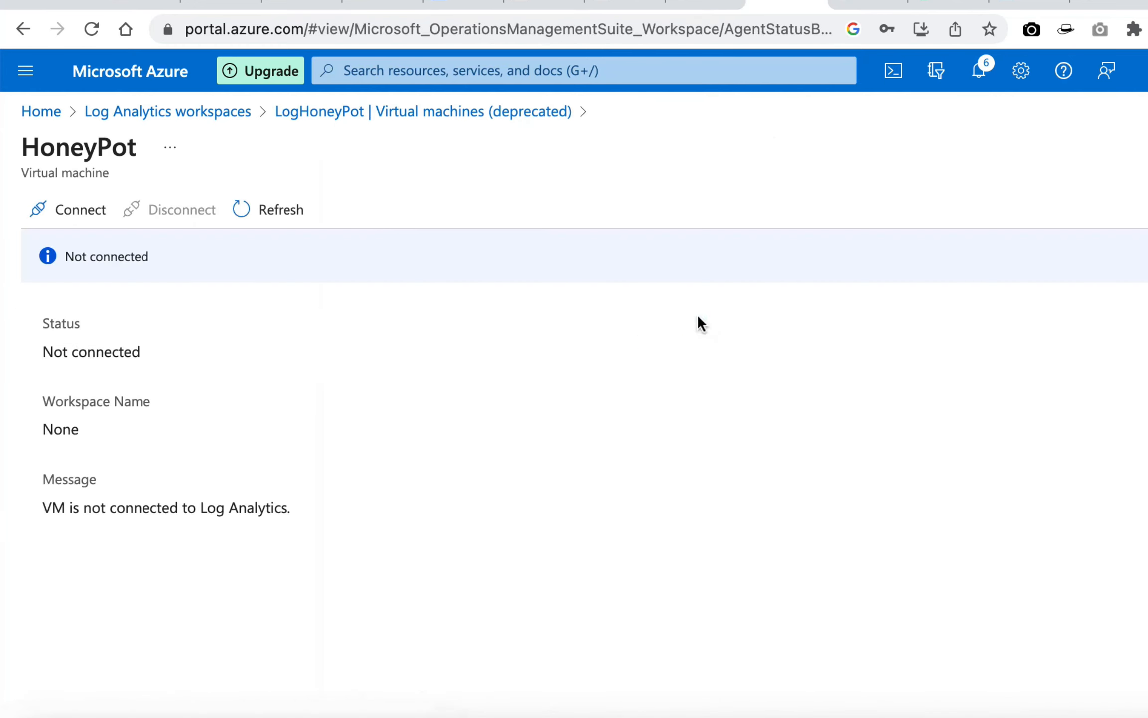
click(80, 214)
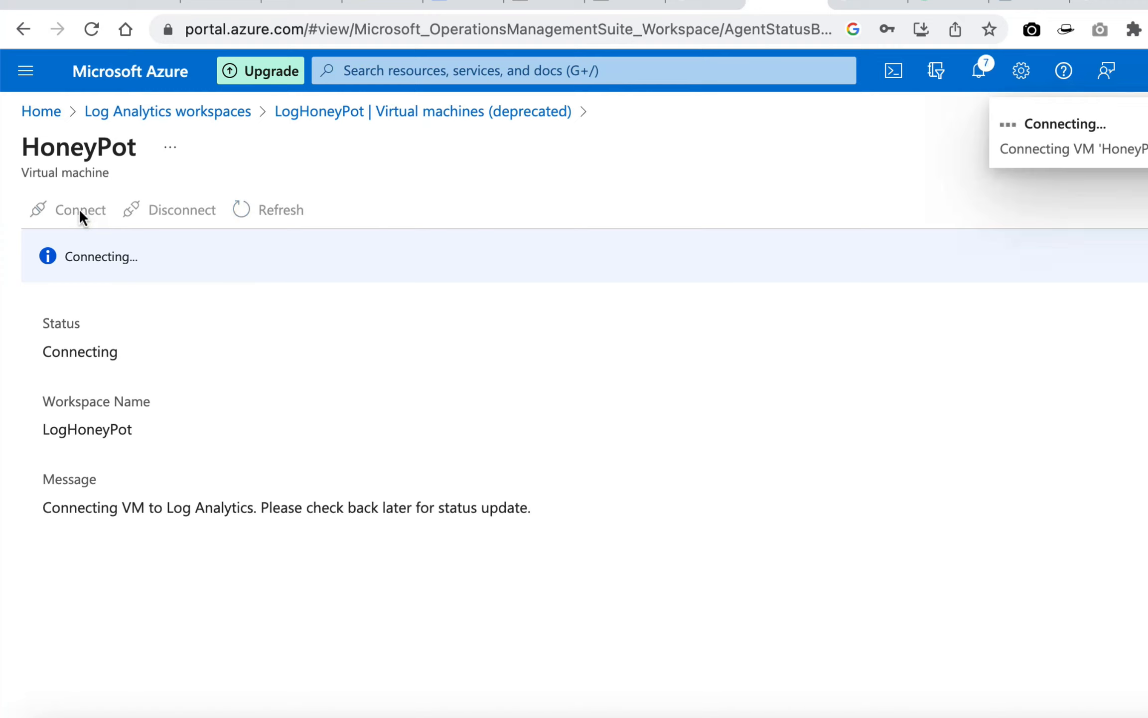
Add Microsoft Sentinel to the LogHoneyPot workspace and acknowledge the 31-day free trial notice.
click(448, 70)
text(sentine)
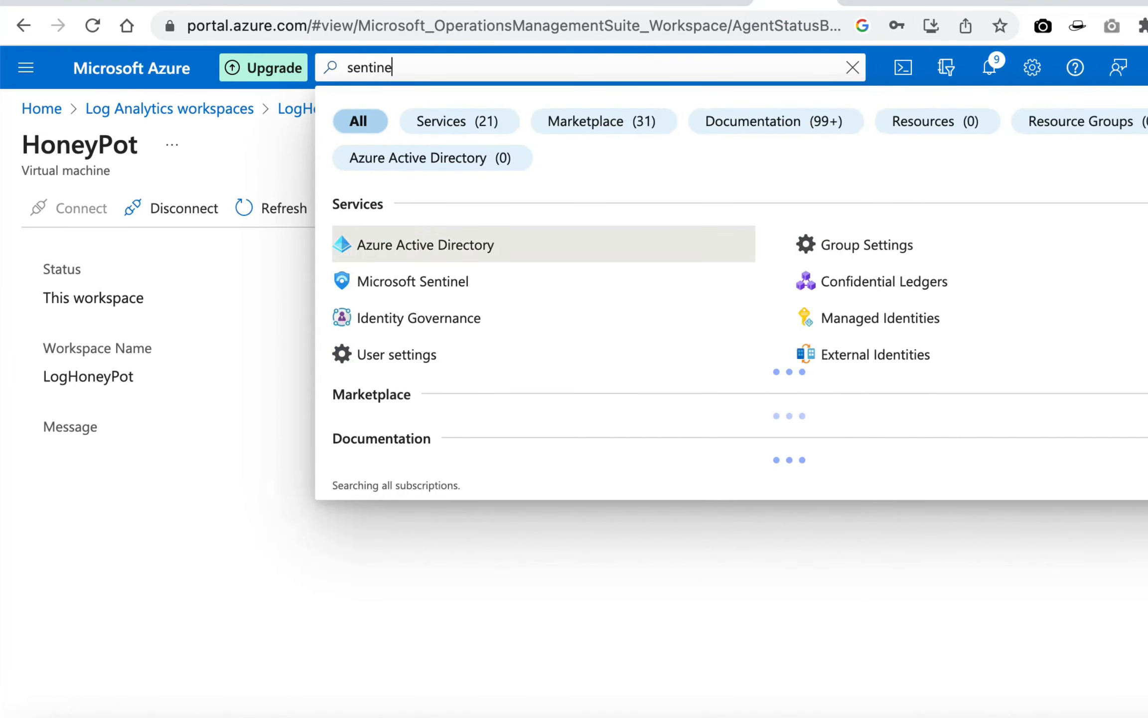
text(l)
click(443, 244)
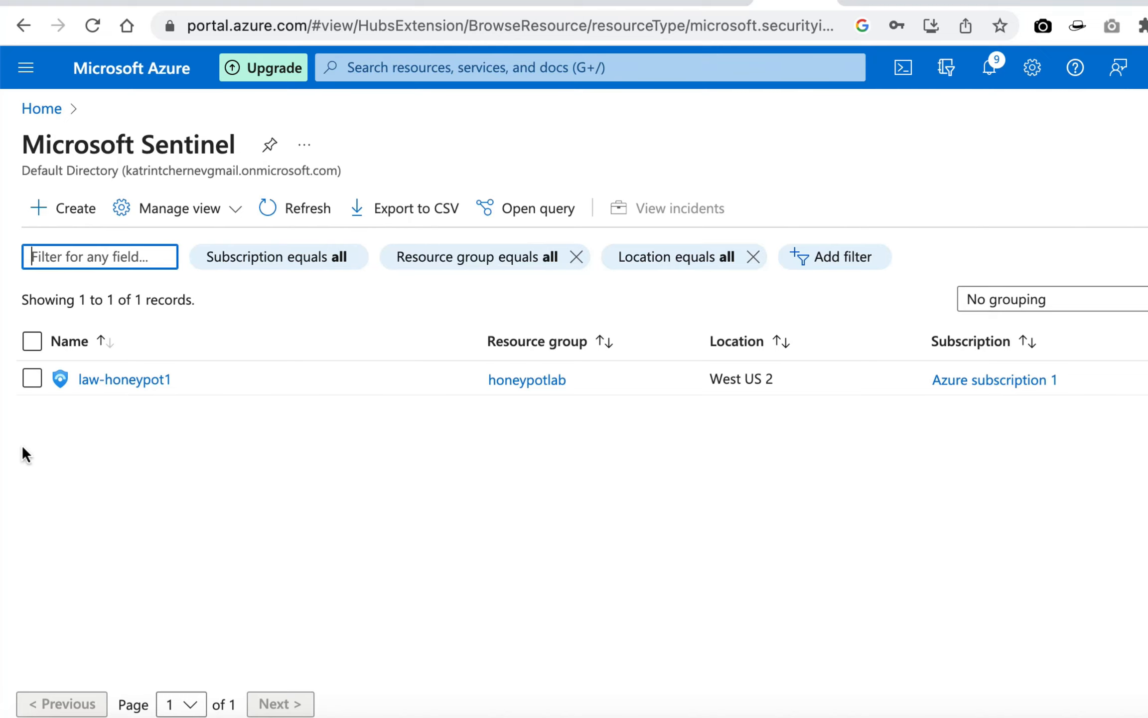
click(78, 213)
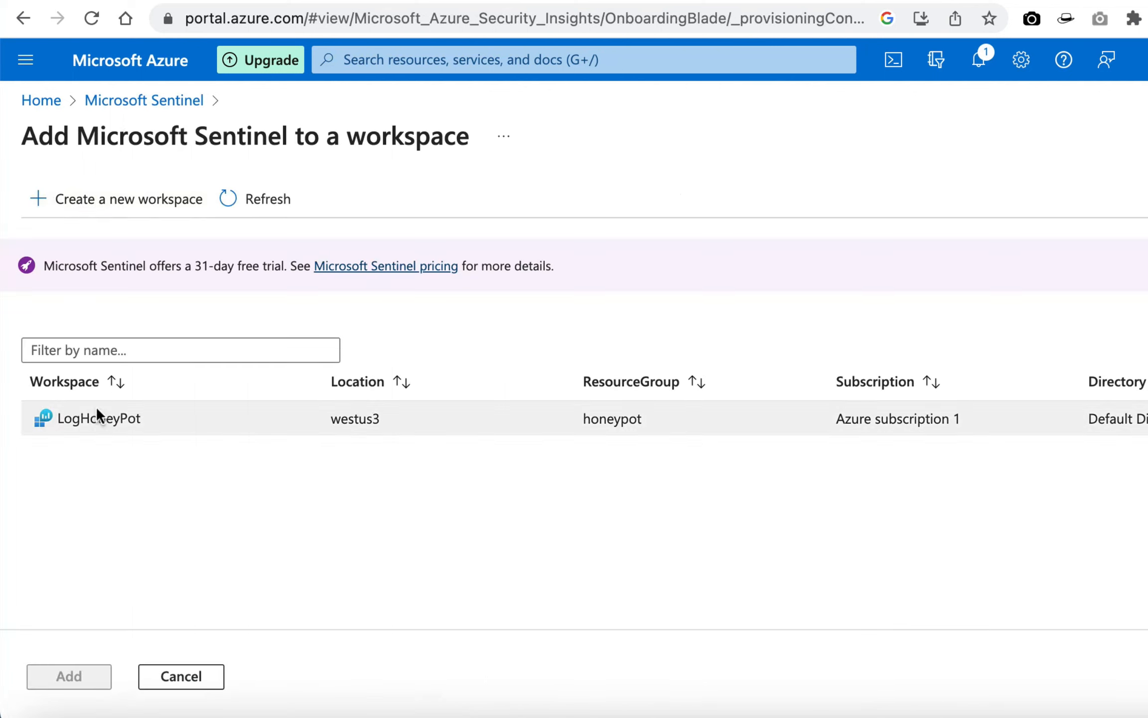
click(101, 418)
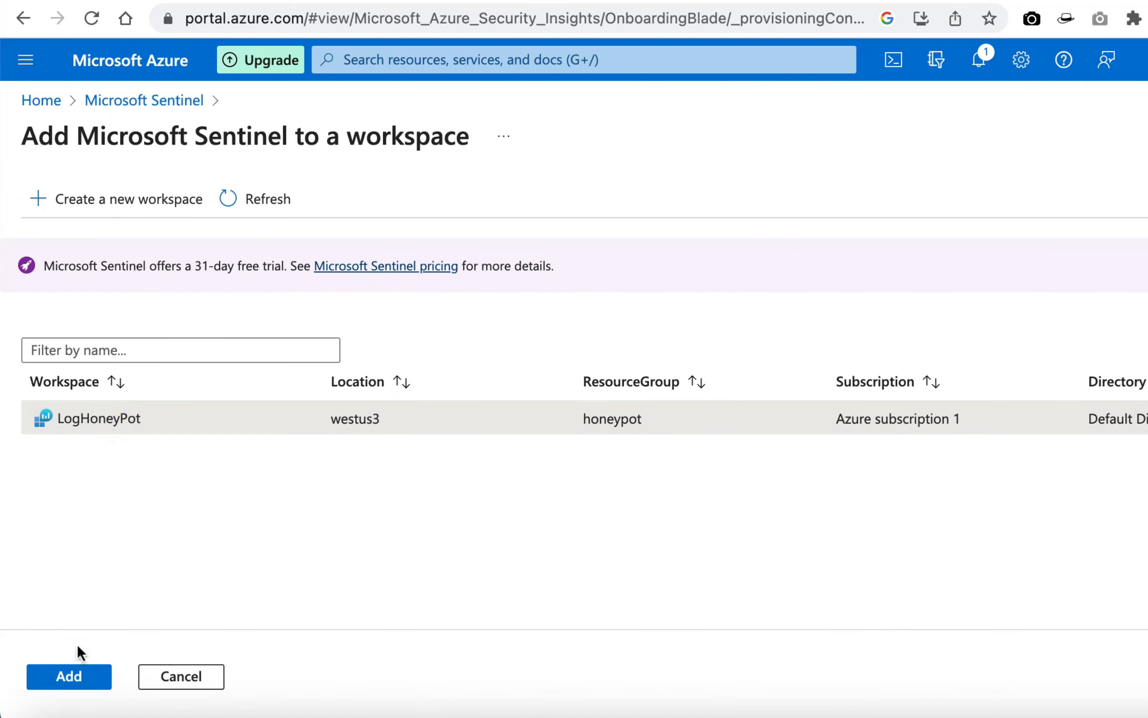
click(75, 683)
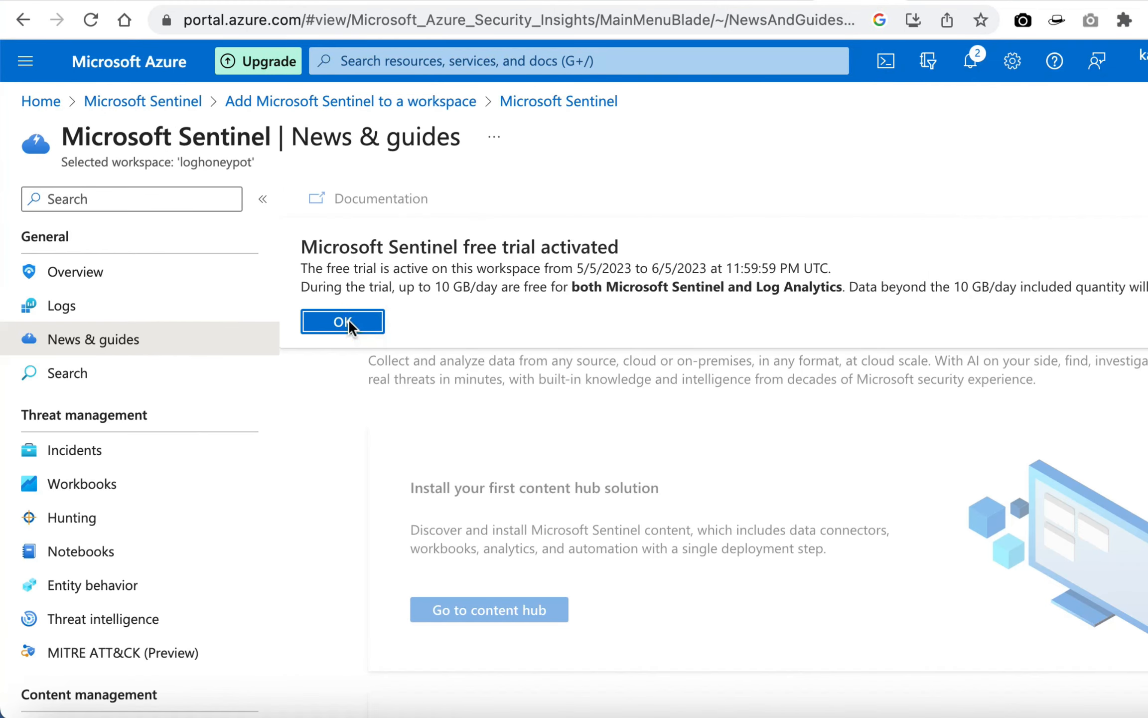
click(344, 322)
click(483, 59)
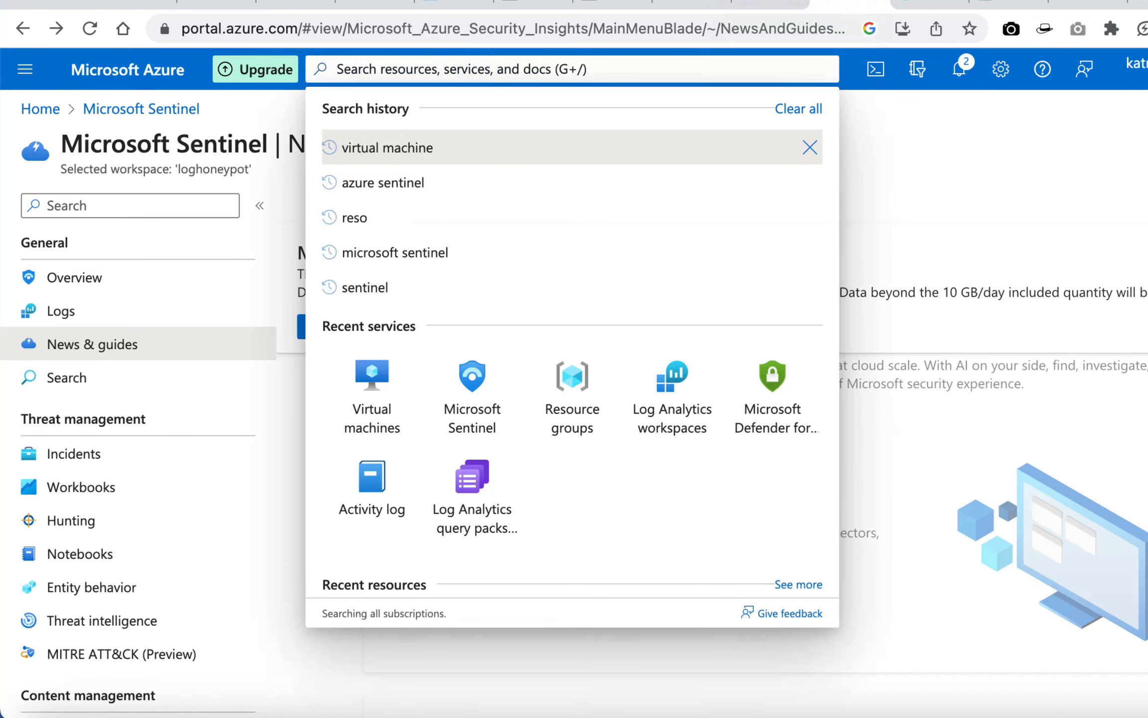
Open the HoneyPot VM under Virtual machines and copy its public IP 20.38.39.56.
text(virtual)
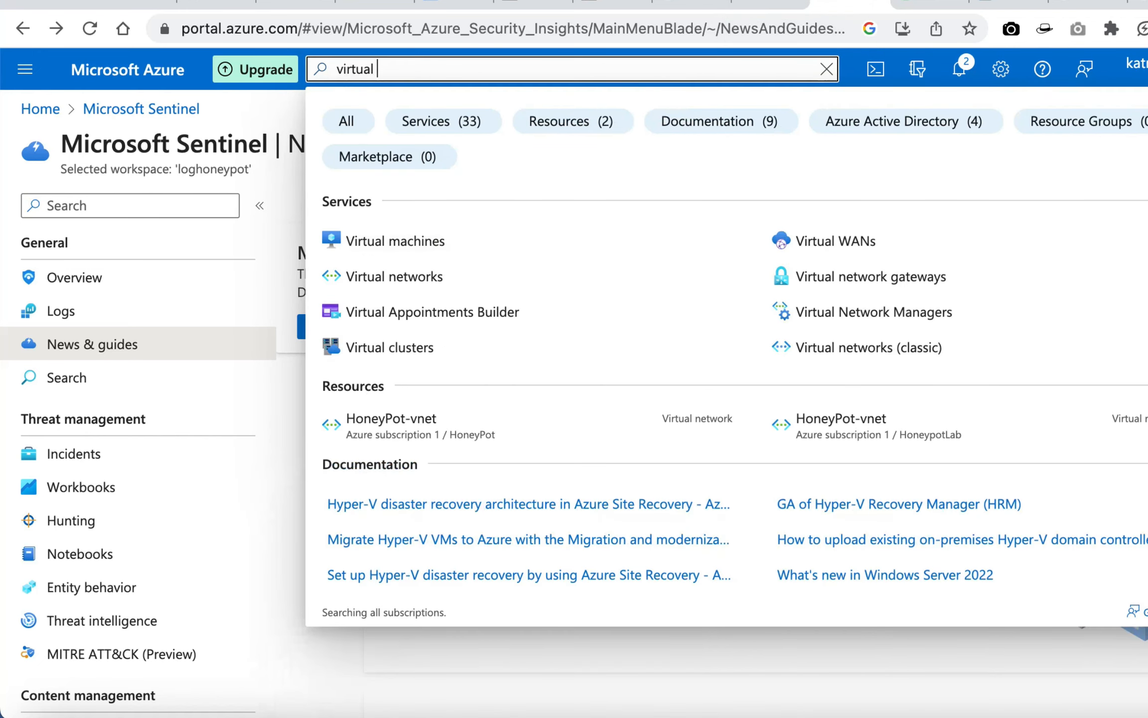
click(448, 239)
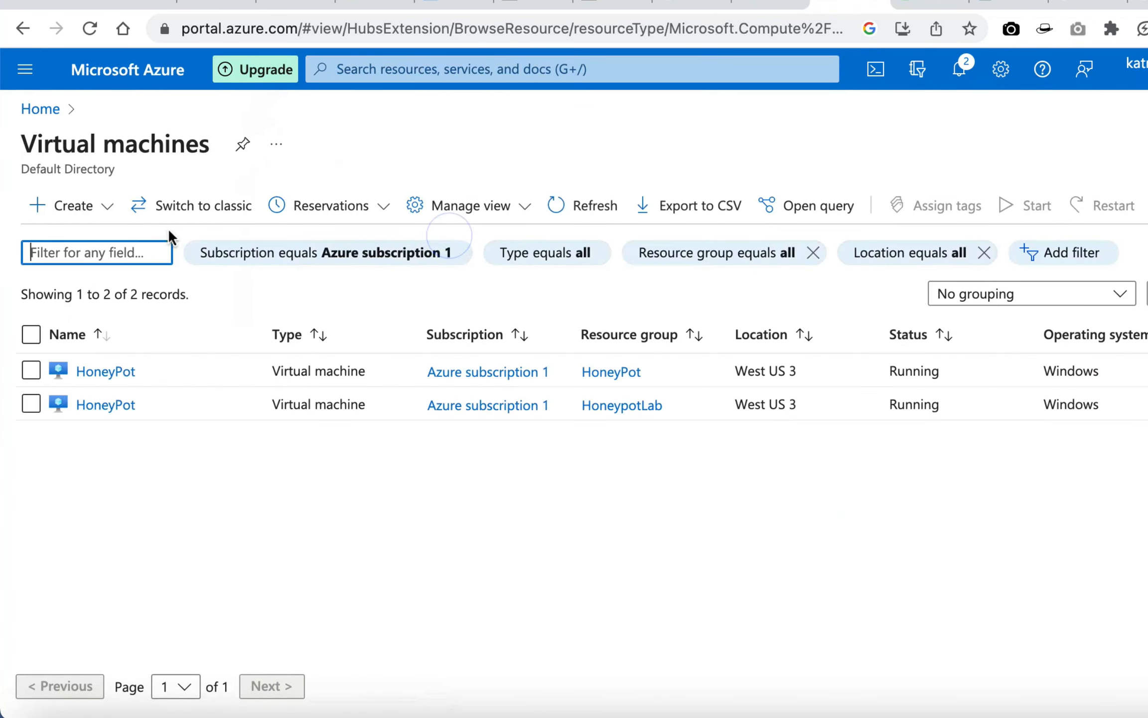
click(103, 373)
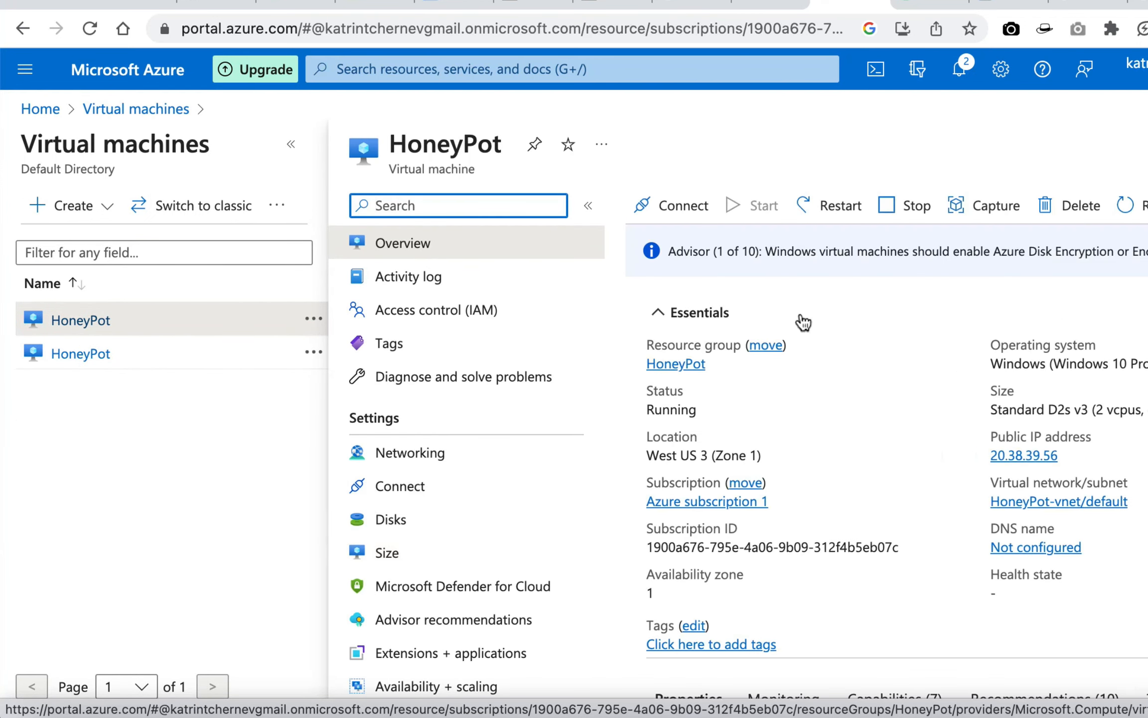
mouse_move(1031, 460)
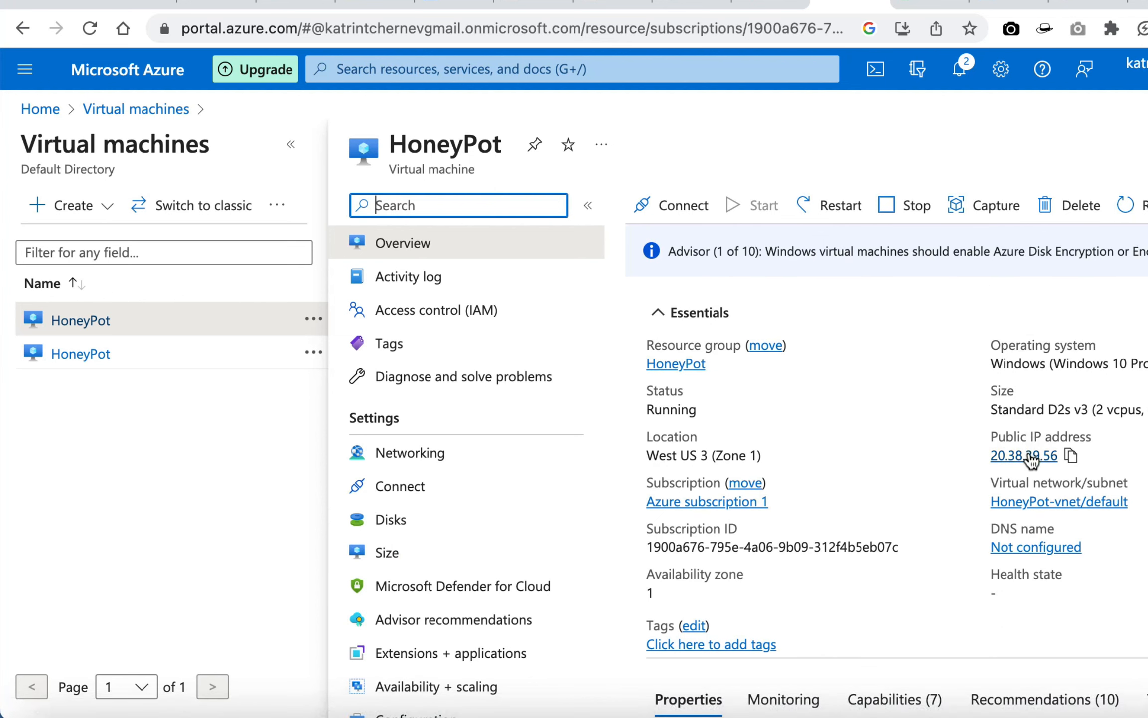
click(1070, 456)
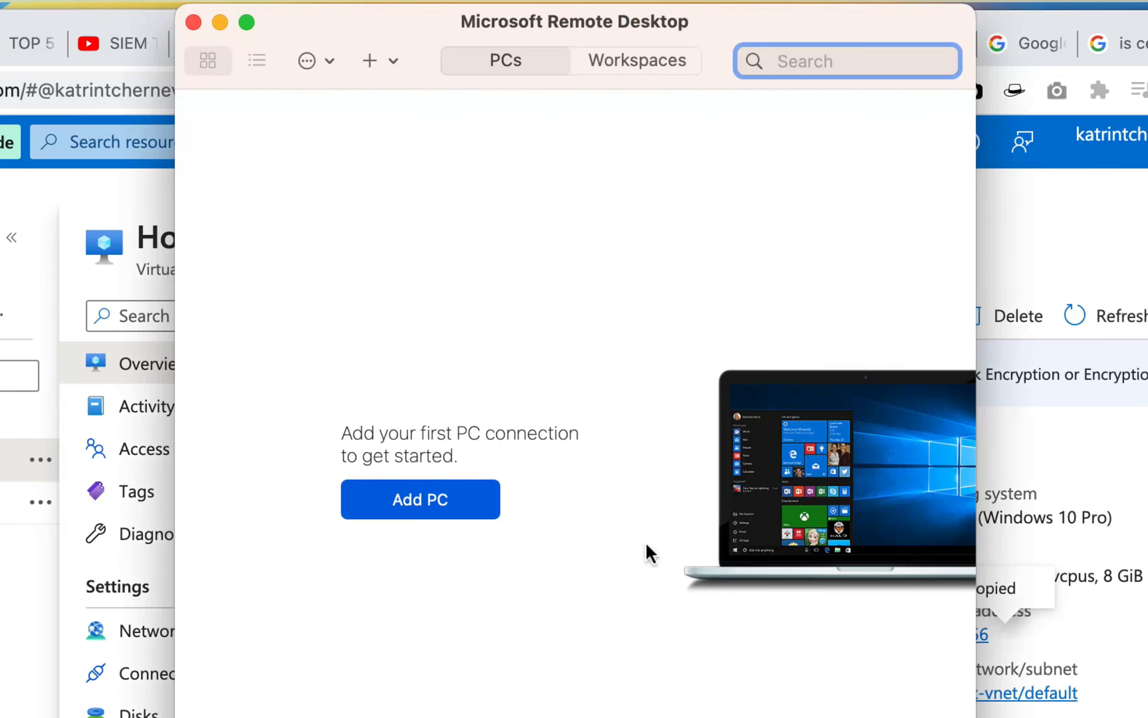
Add a new Remote Desktop PC connection using the pasted address 20.38.39.56.
click(383, 58)
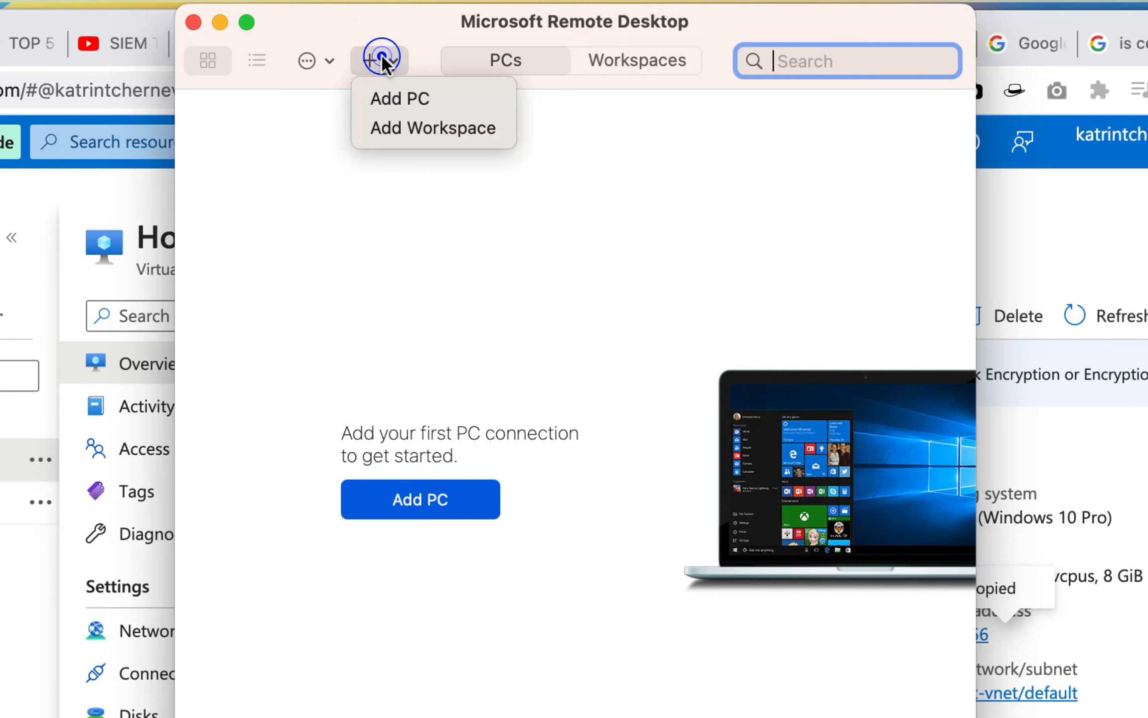
click(392, 99)
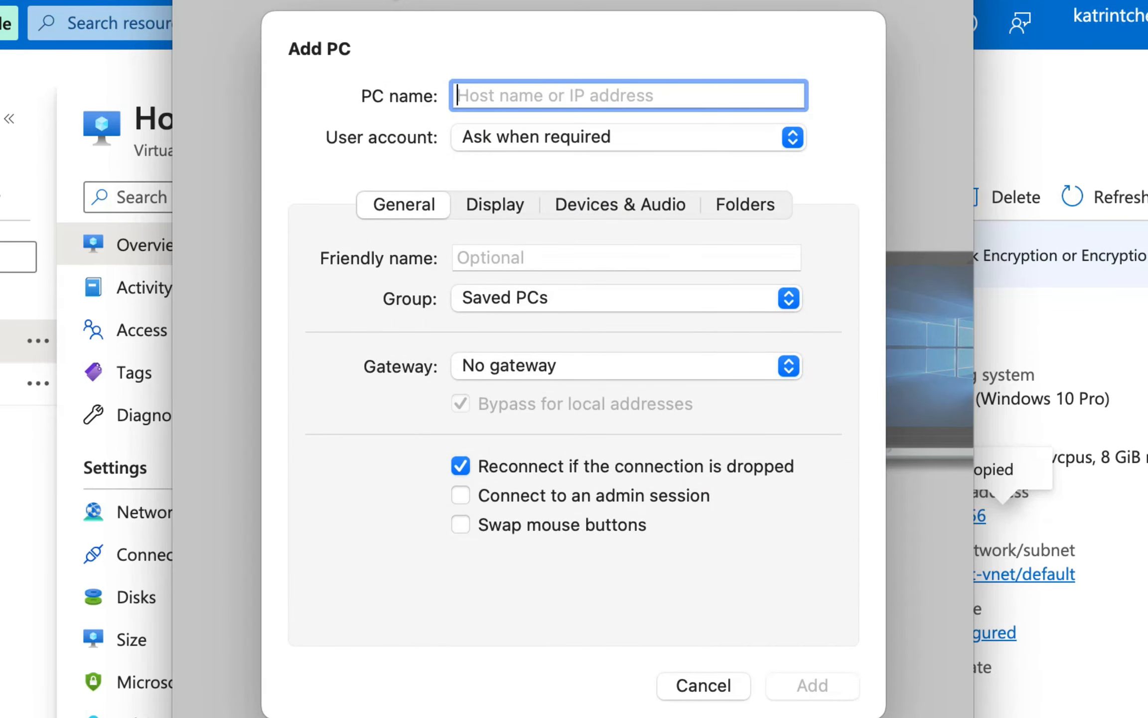
key(super+v)
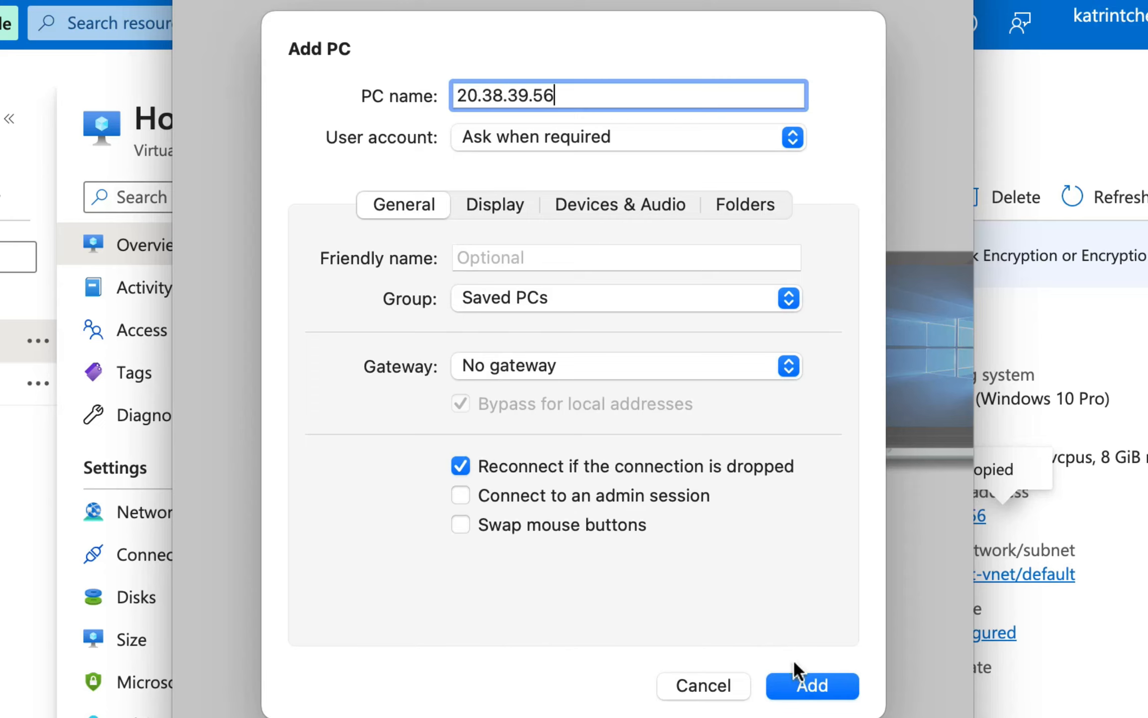
click(809, 689)
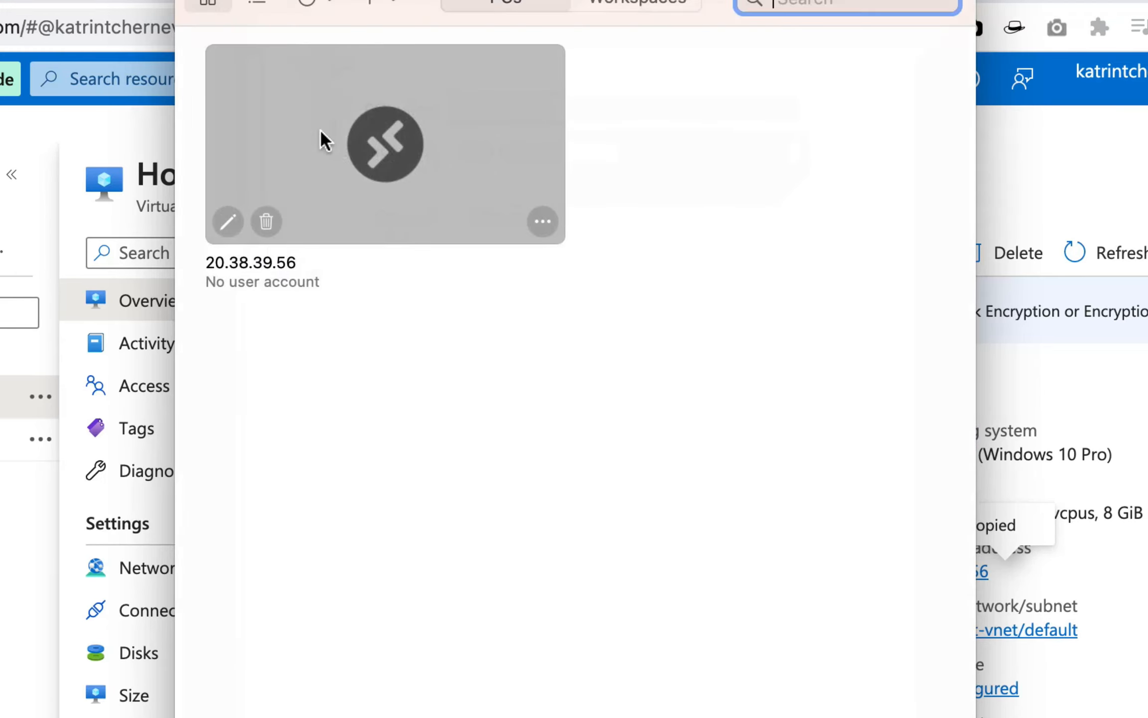
Connect to 20.38.39.56 with the VM account's username and password, accepting the unverified certificate.
double_click(321, 128)
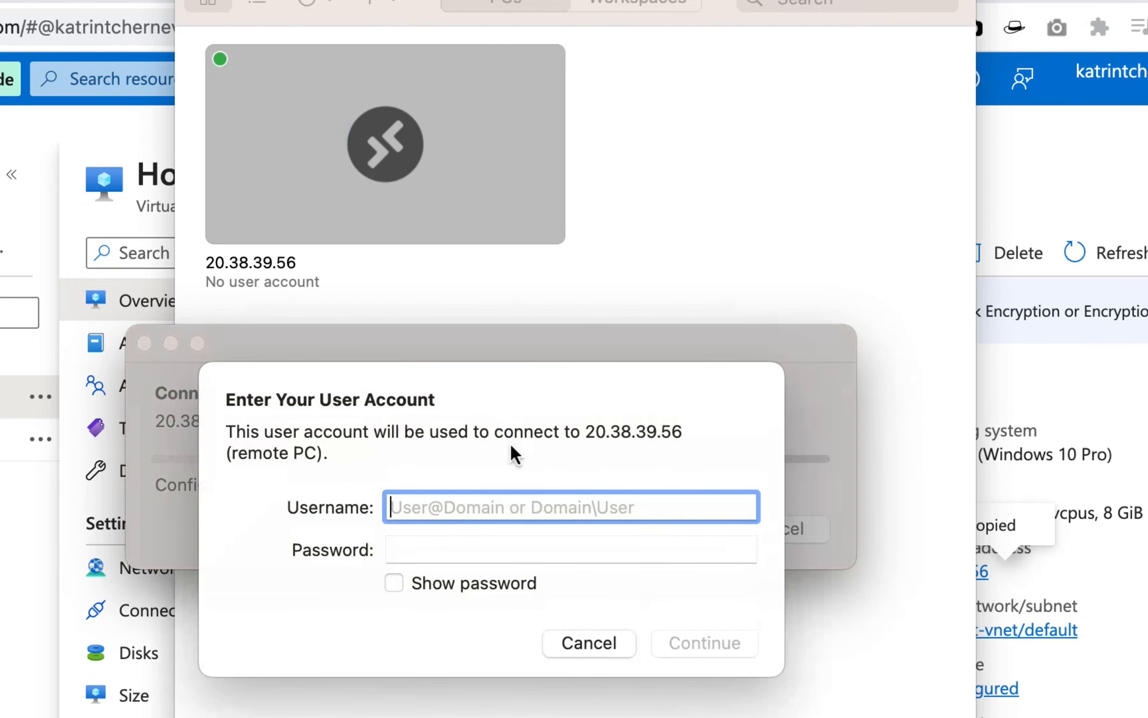
text(katrintc)
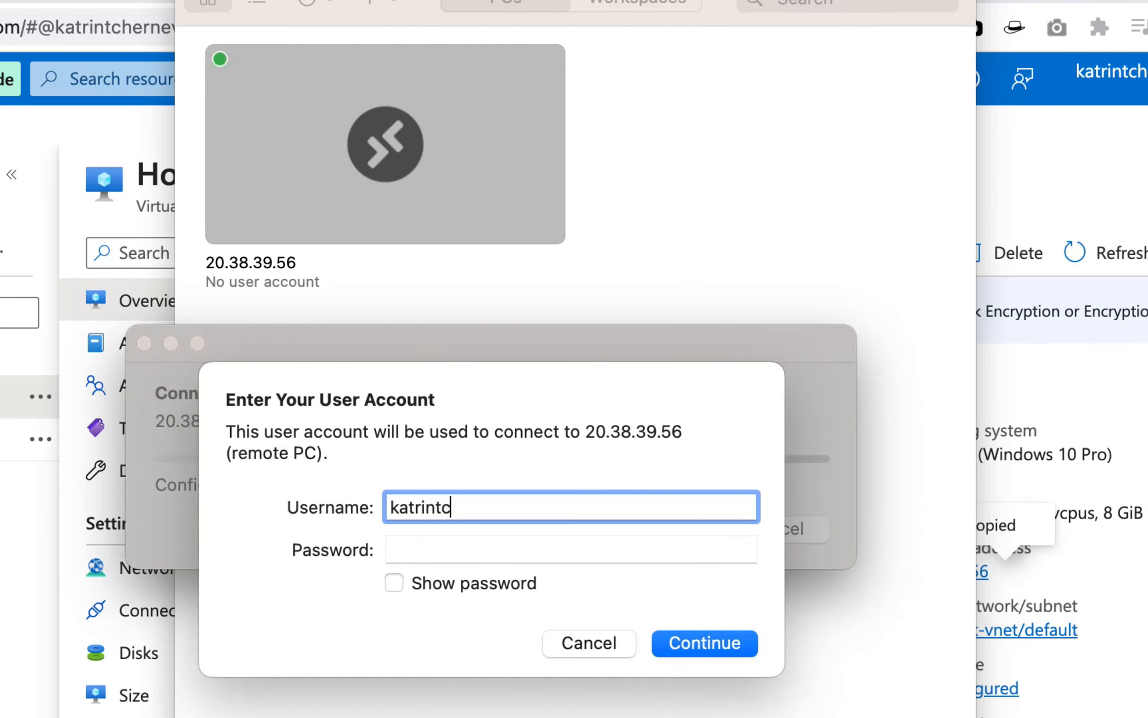
text(hern)
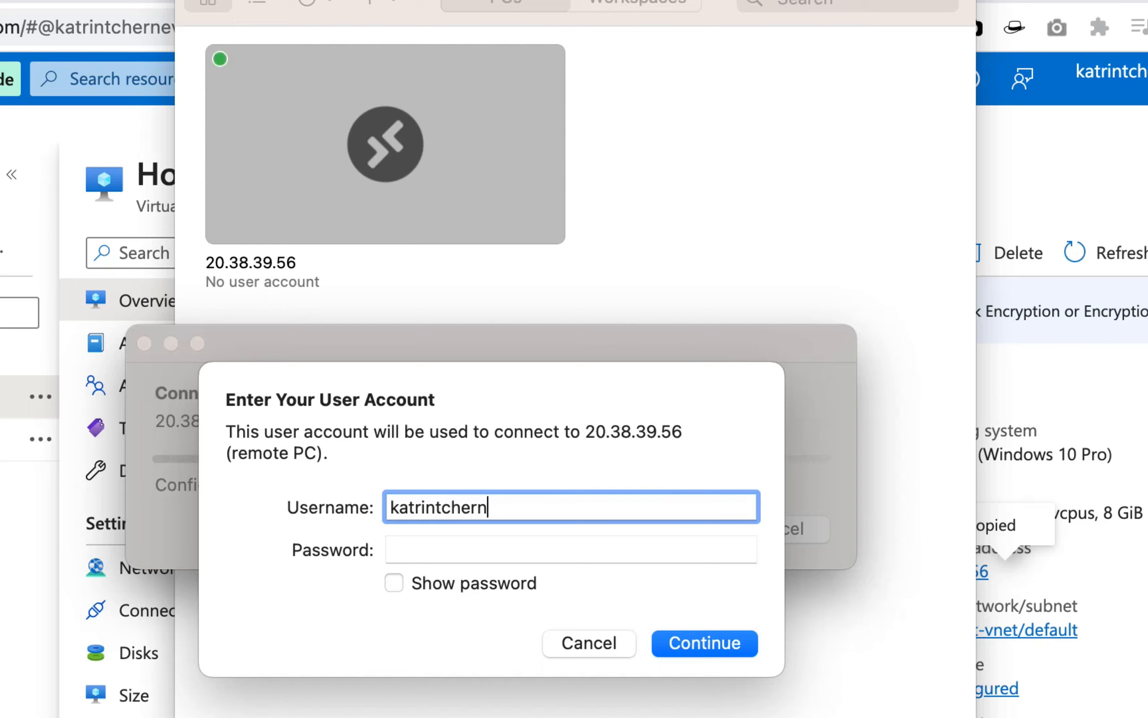
text(ev)
key(Tab)
text(••)
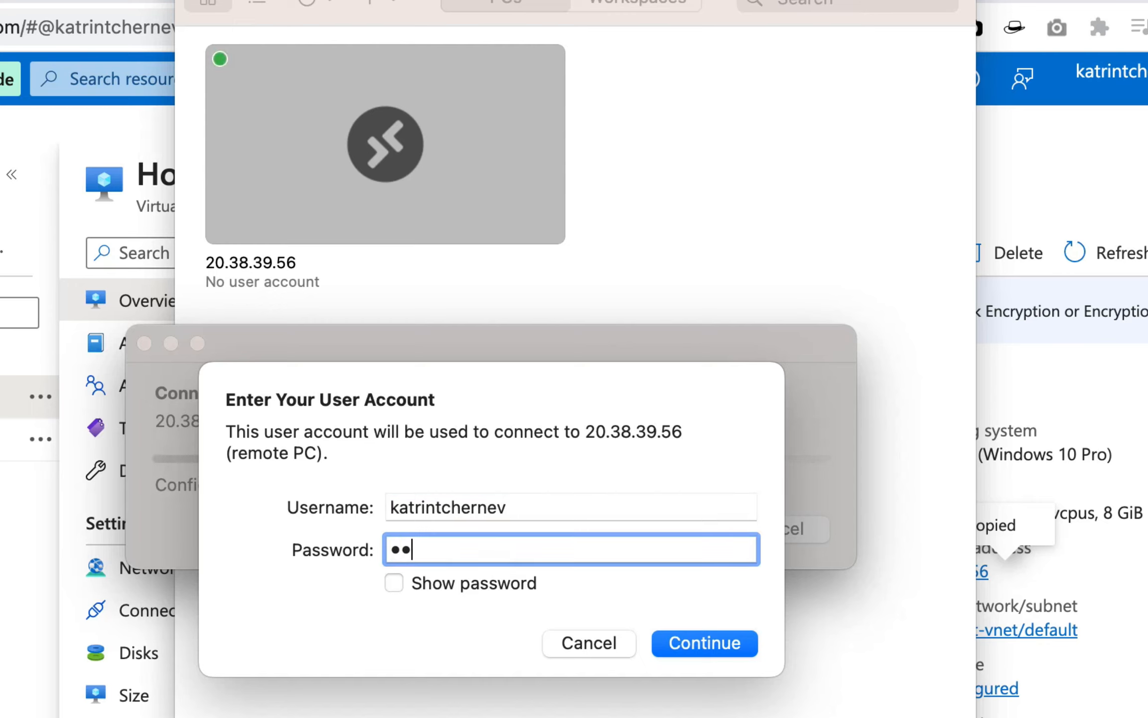
text(••••••••••)
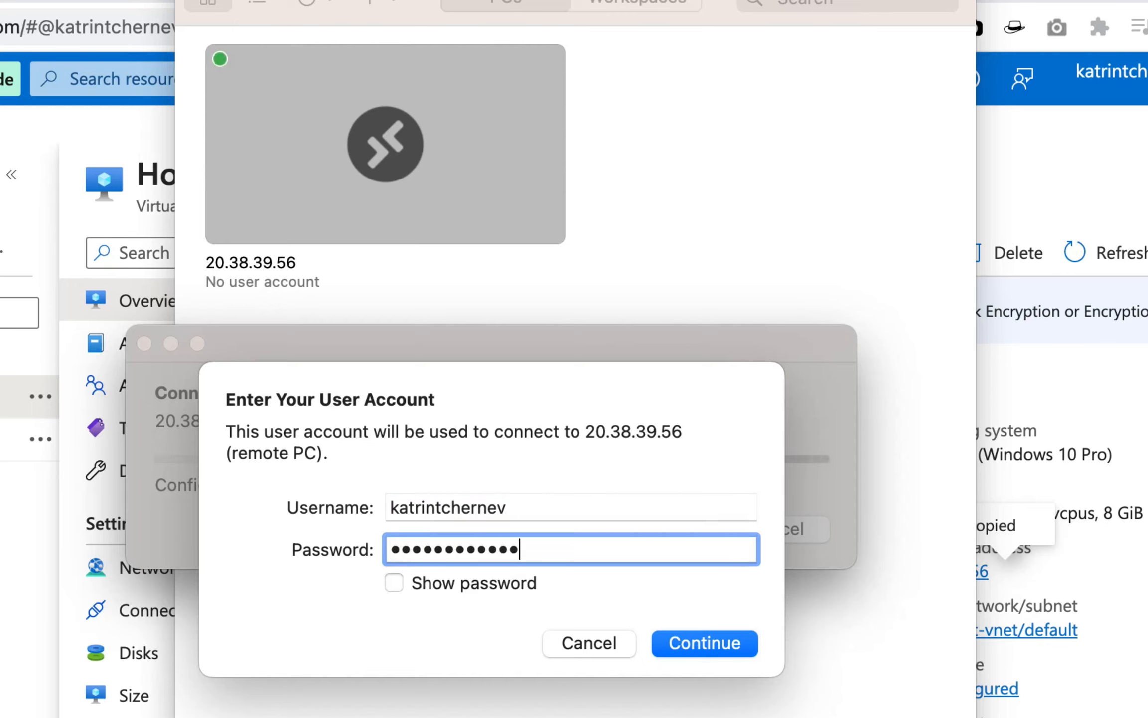
click(719, 644)
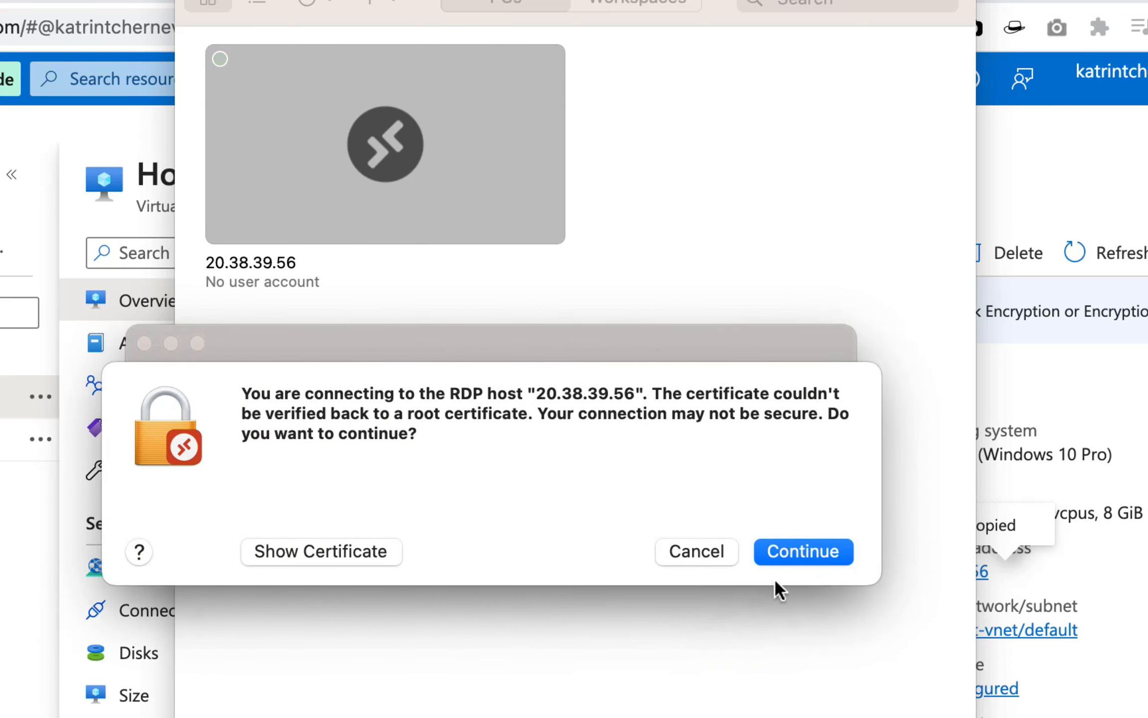
click(785, 552)
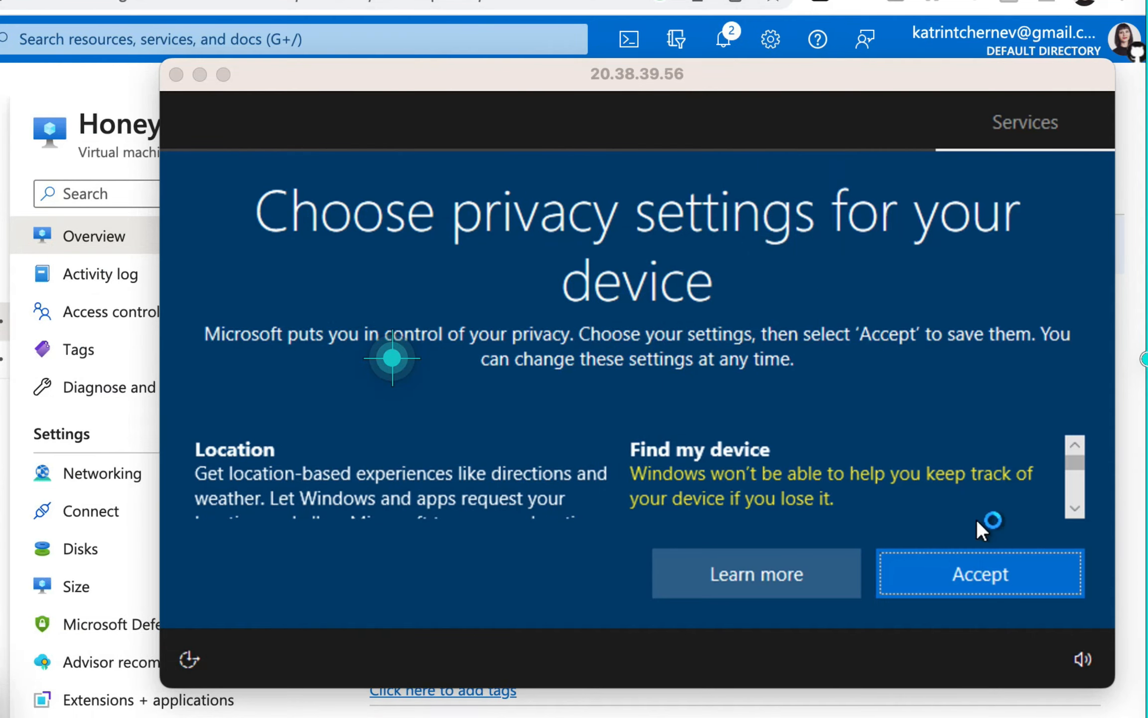
Accept the default privacy settings and answer the network discoverability prompt.
click(979, 568)
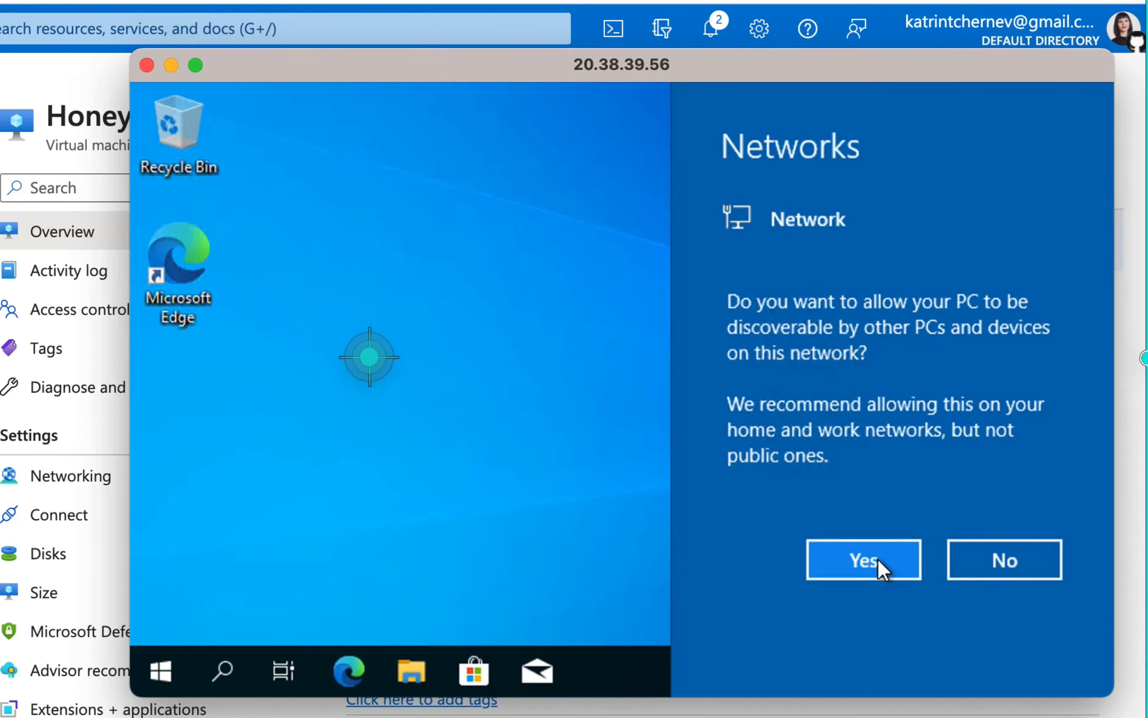
click(877, 559)
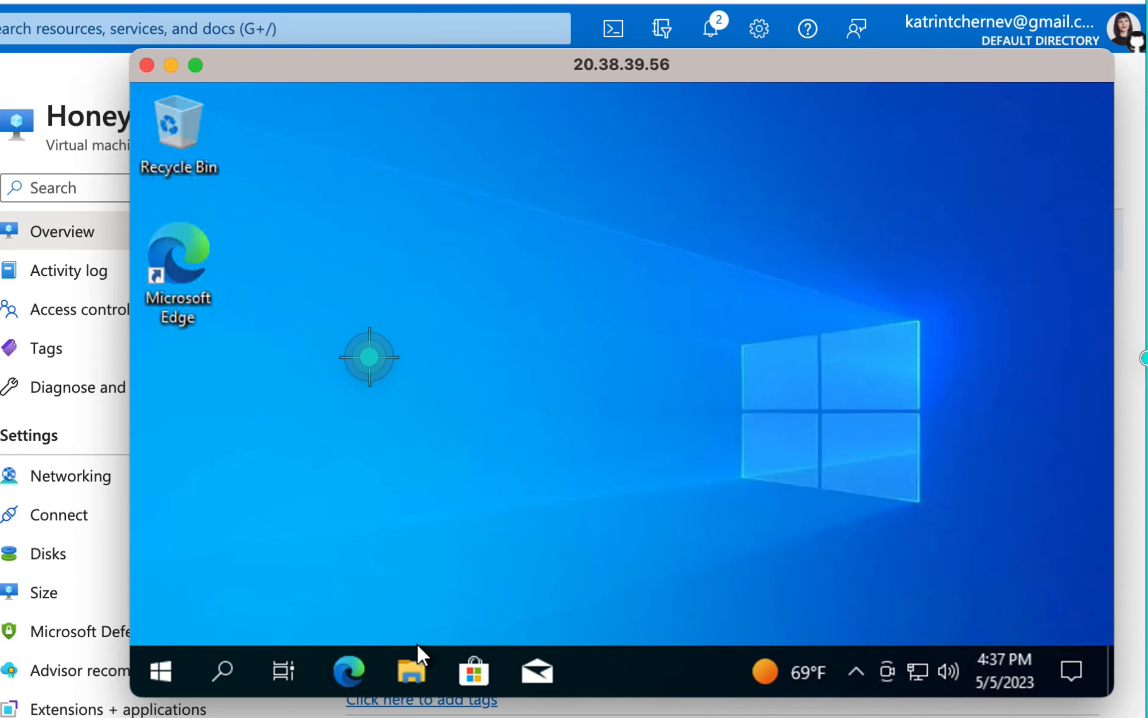
Launch Command Prompt via a 'terminal' search and run whoami to show the signed-in account.
click(219, 673)
text(terminal)
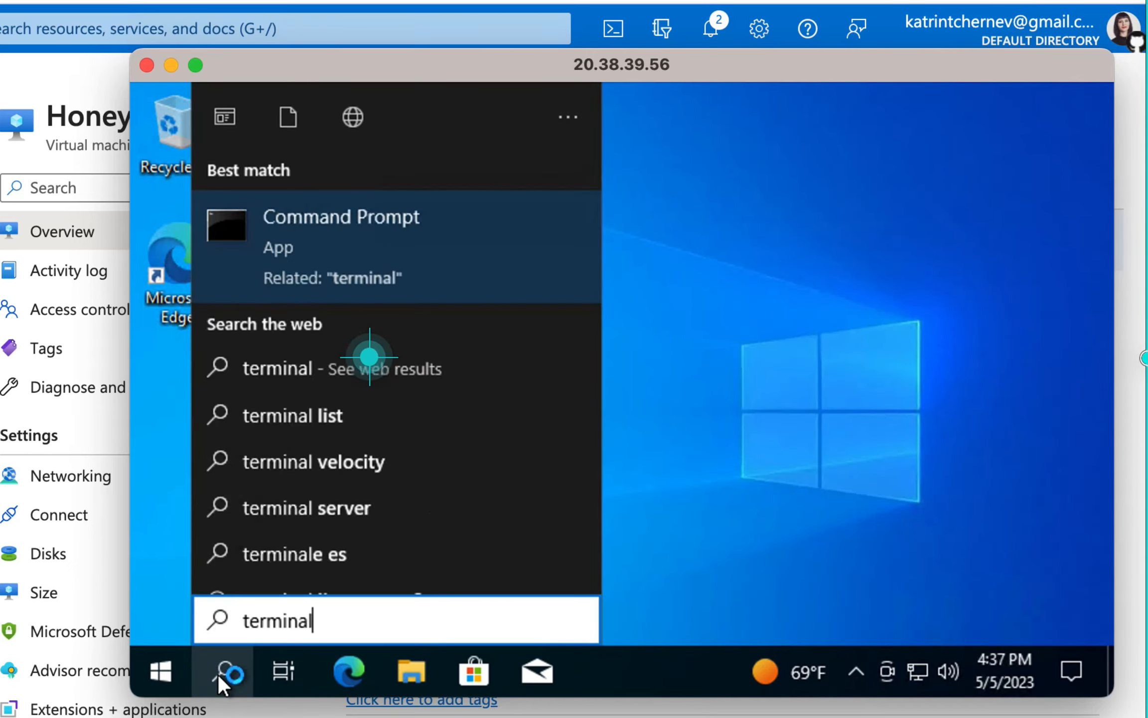
click(311, 238)
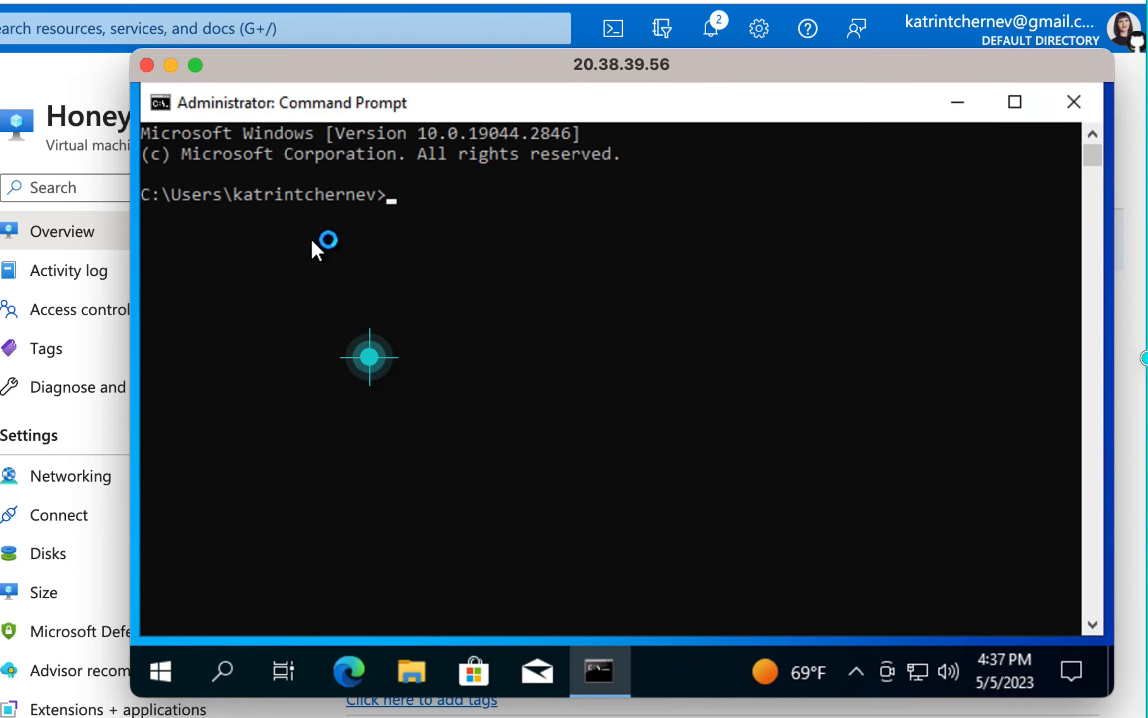
text(whoami)
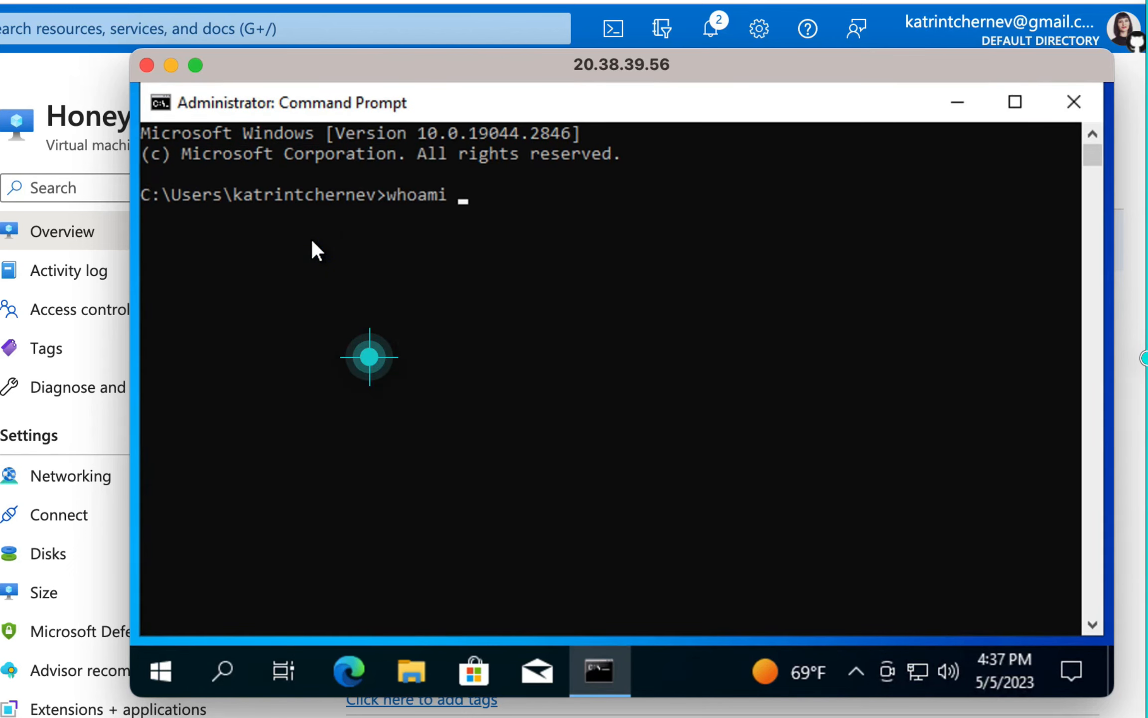
key(Return)
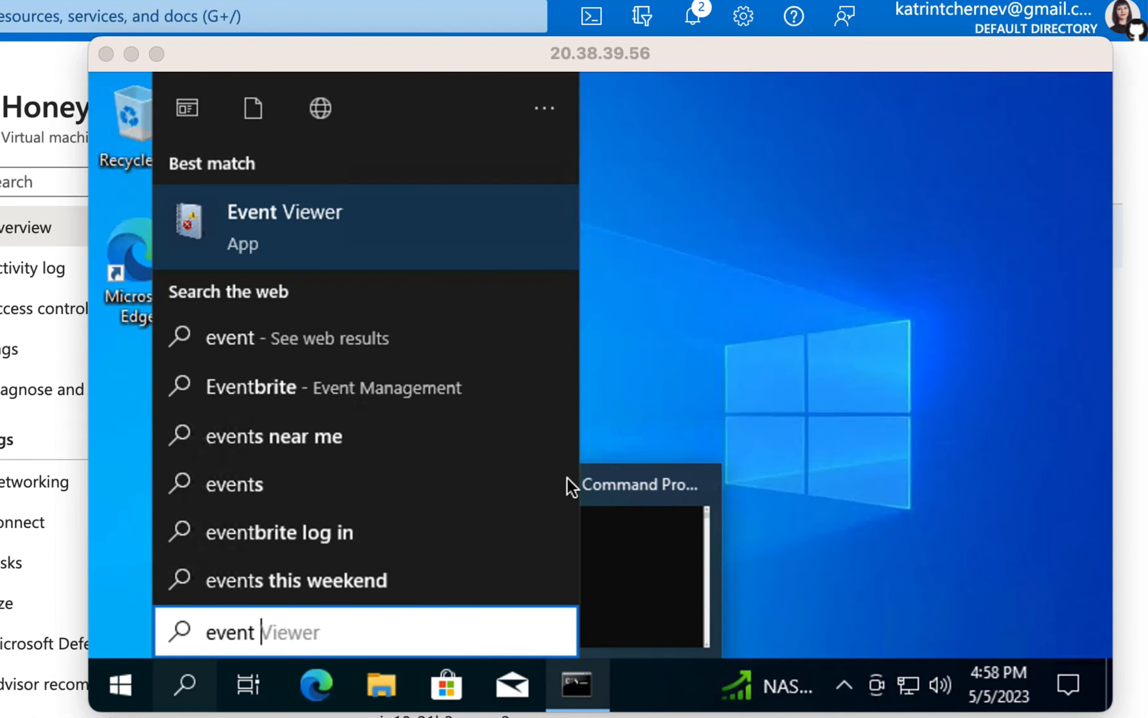
Open Event Viewer's Windows Logs > Security log and open a 4625 failed-logon event's properties.
click(379, 628)
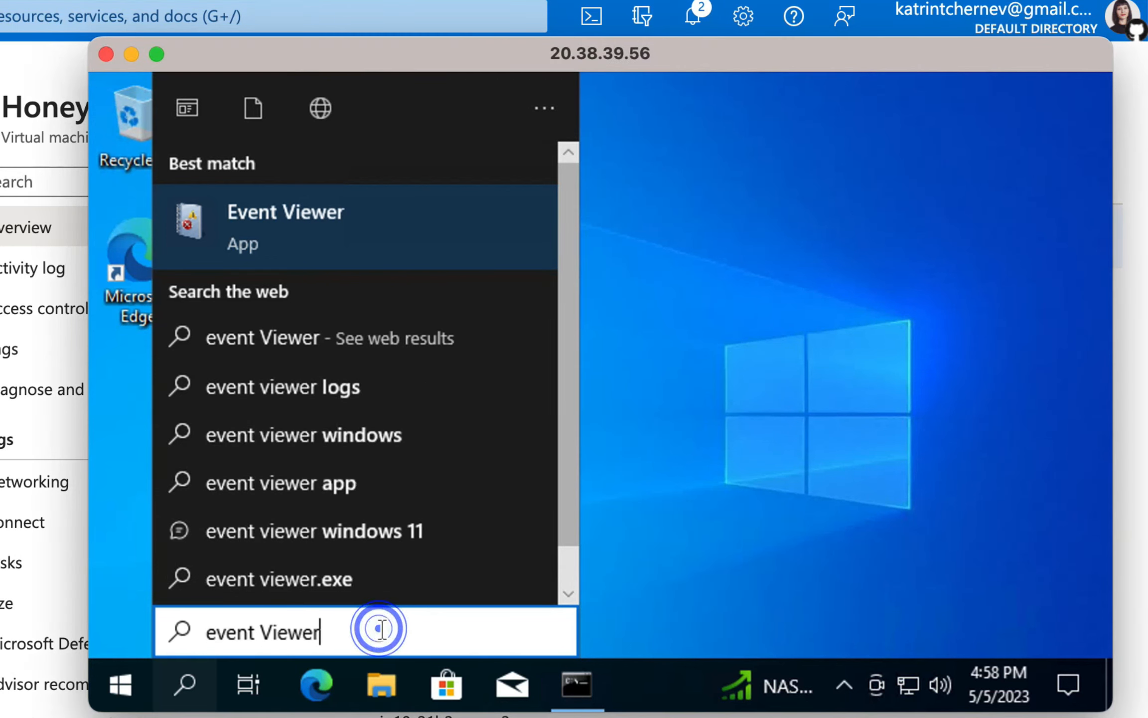
click(291, 238)
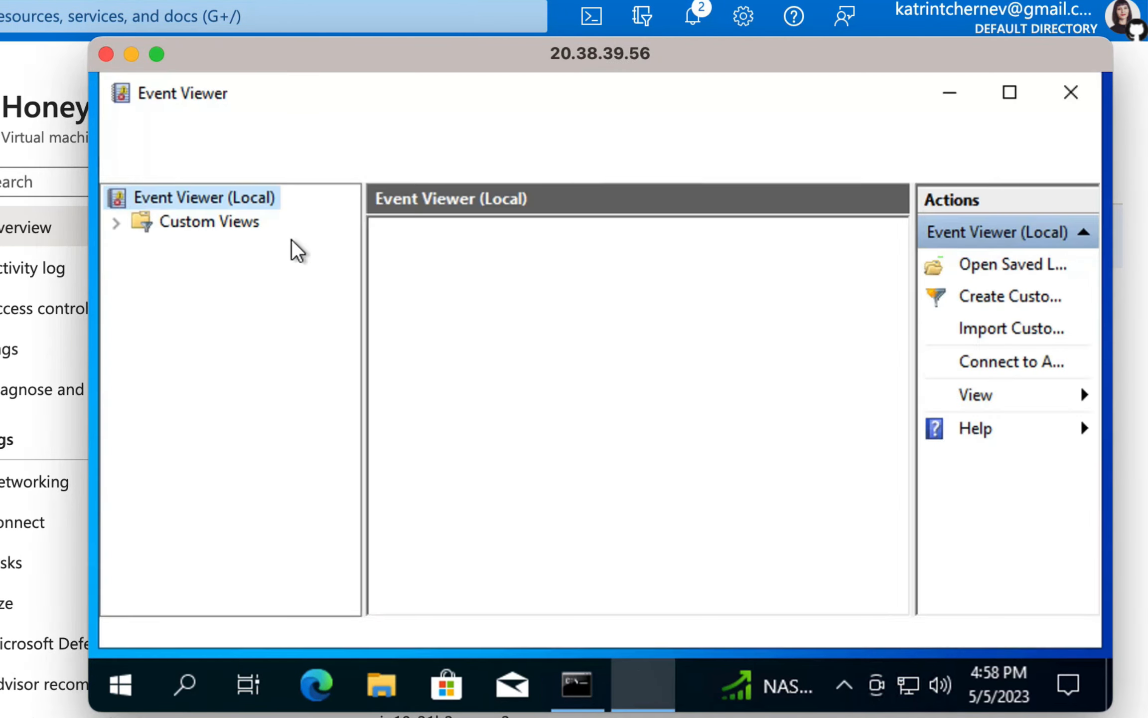
click(229, 246)
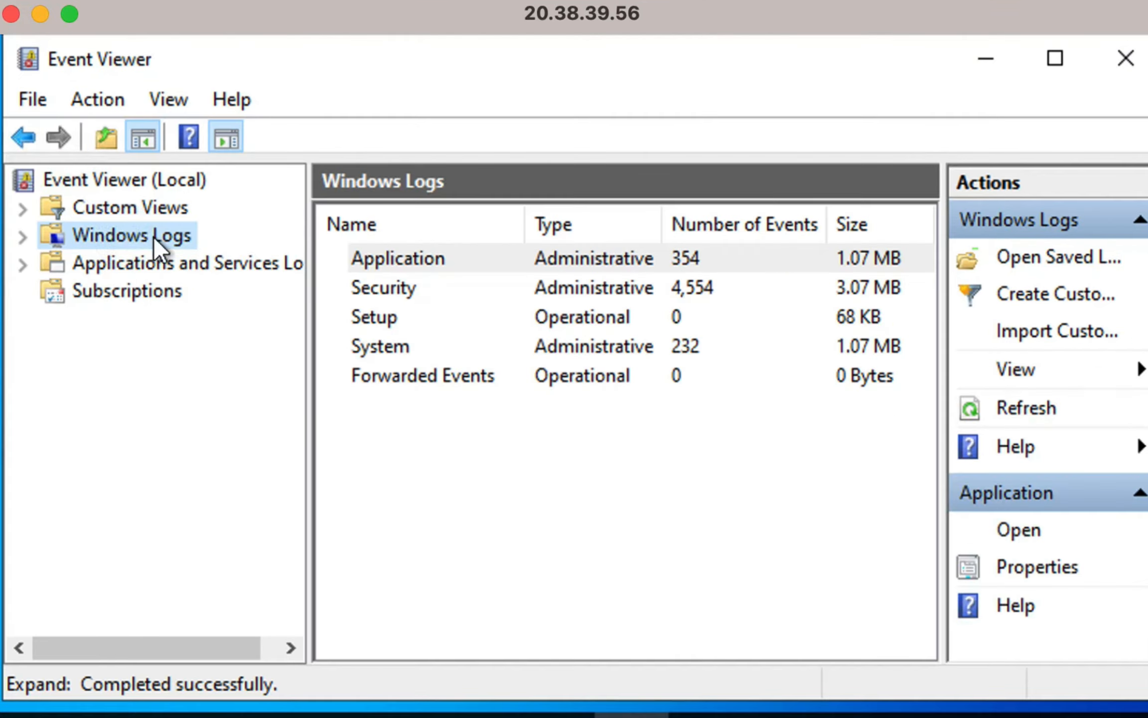
click(370, 288)
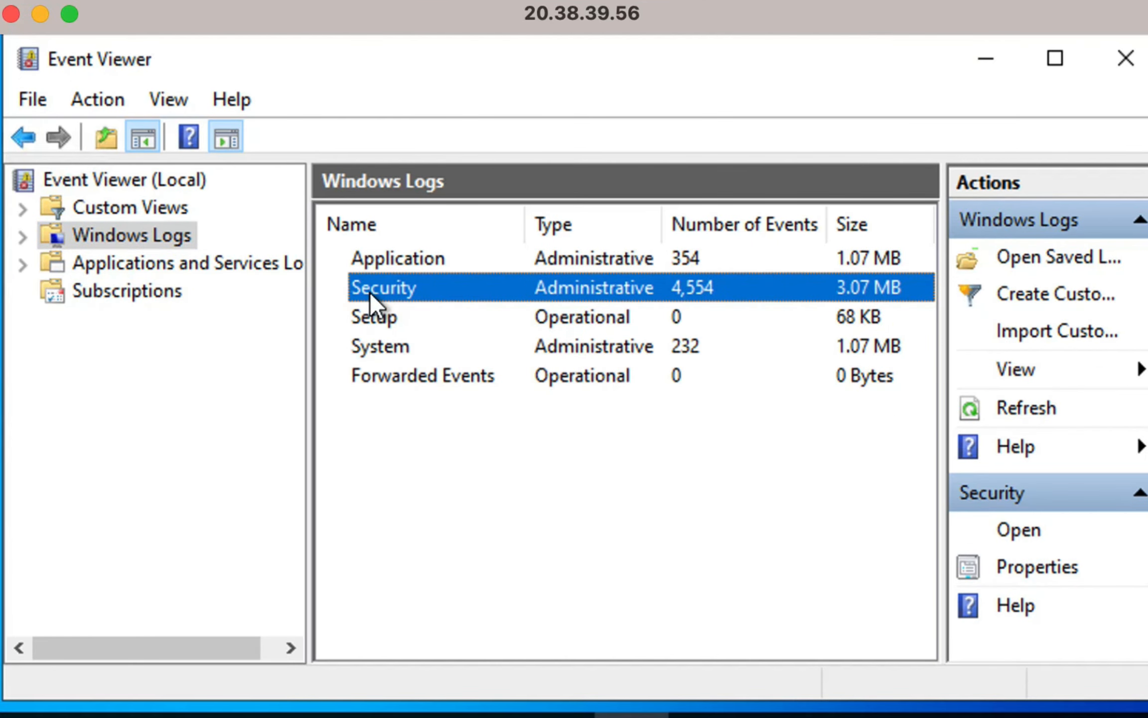
double_click(370, 290)
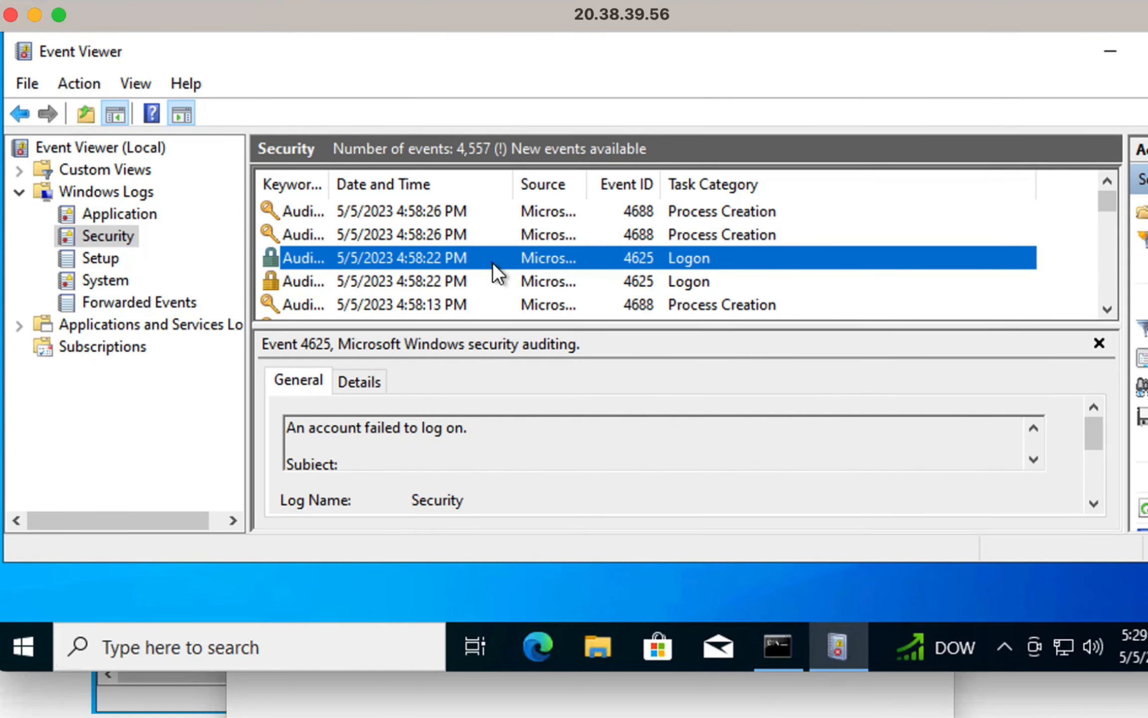
double_click(493, 262)
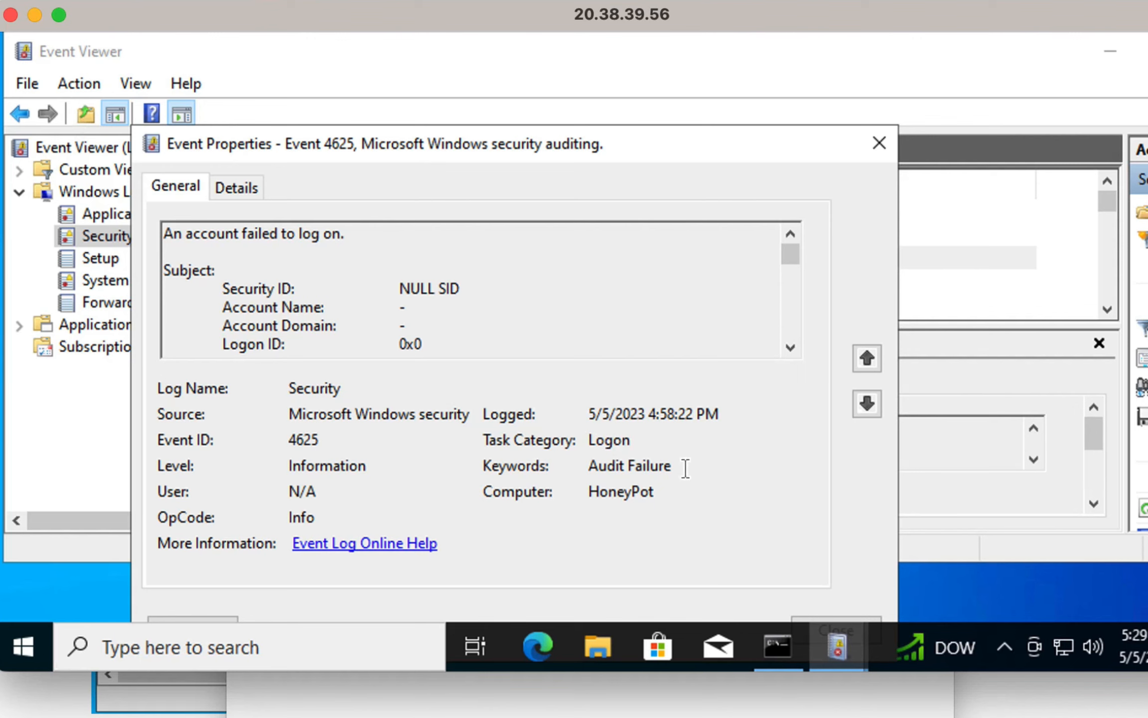
Scroll the event description to highlight the attempted account name and the 'Unknown user name or bad password' reason.
drag(686, 467, 577, 459)
click(463, 302)
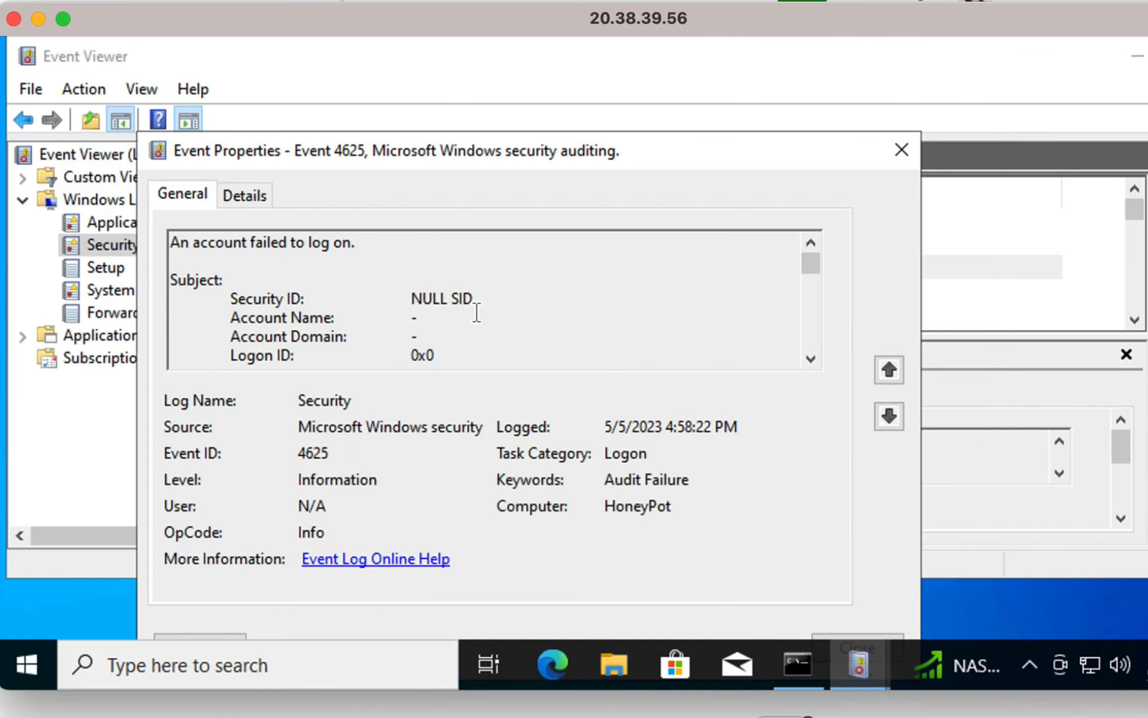
click(810, 359)
click(811, 359)
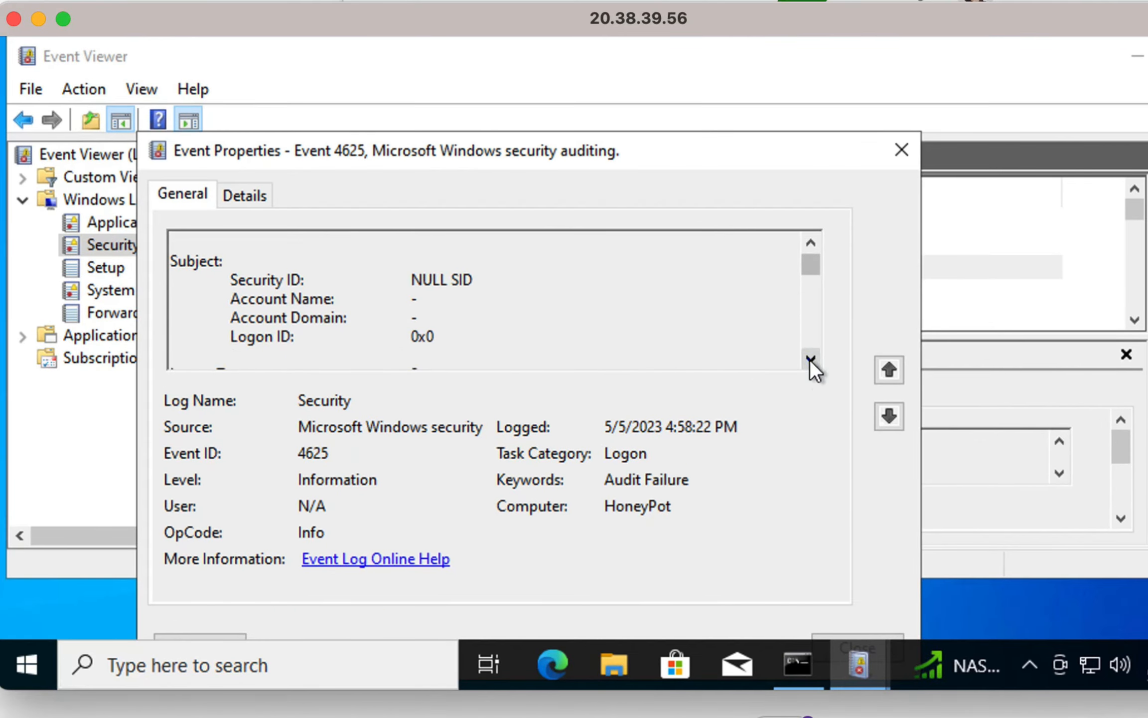
click(810, 359)
click(810, 359)
click(811, 359)
click(810, 359)
click(810, 359)
click(811, 359)
click(810, 359)
click(810, 359)
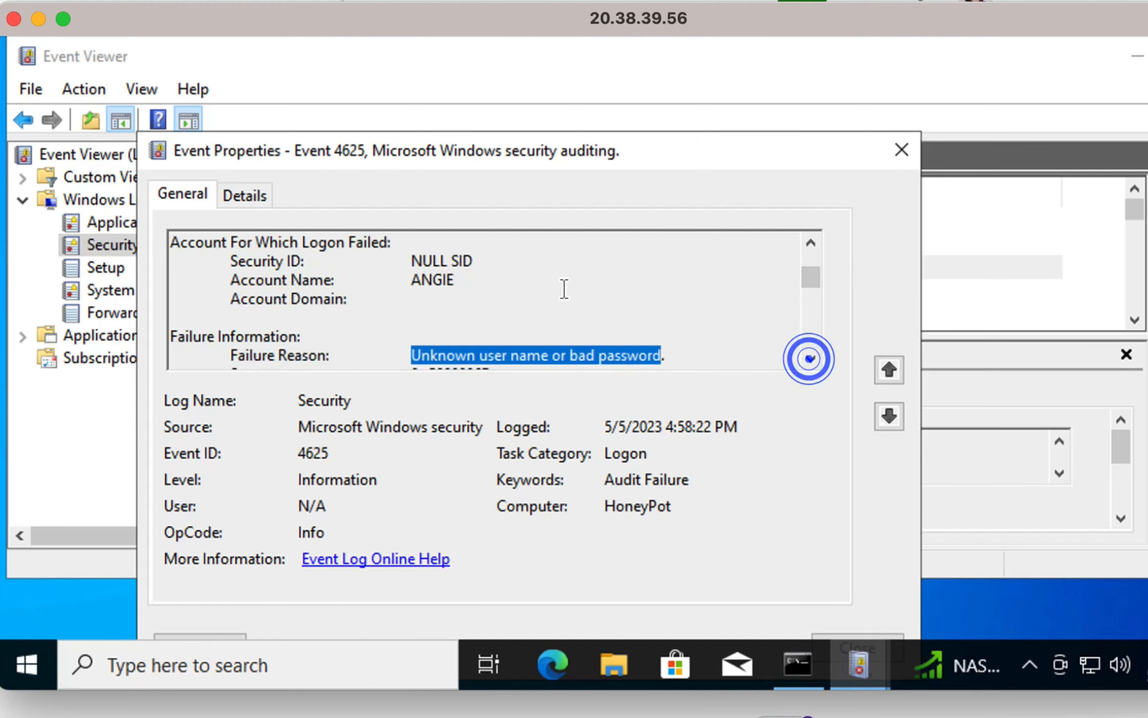
drag(457, 282, 408, 278)
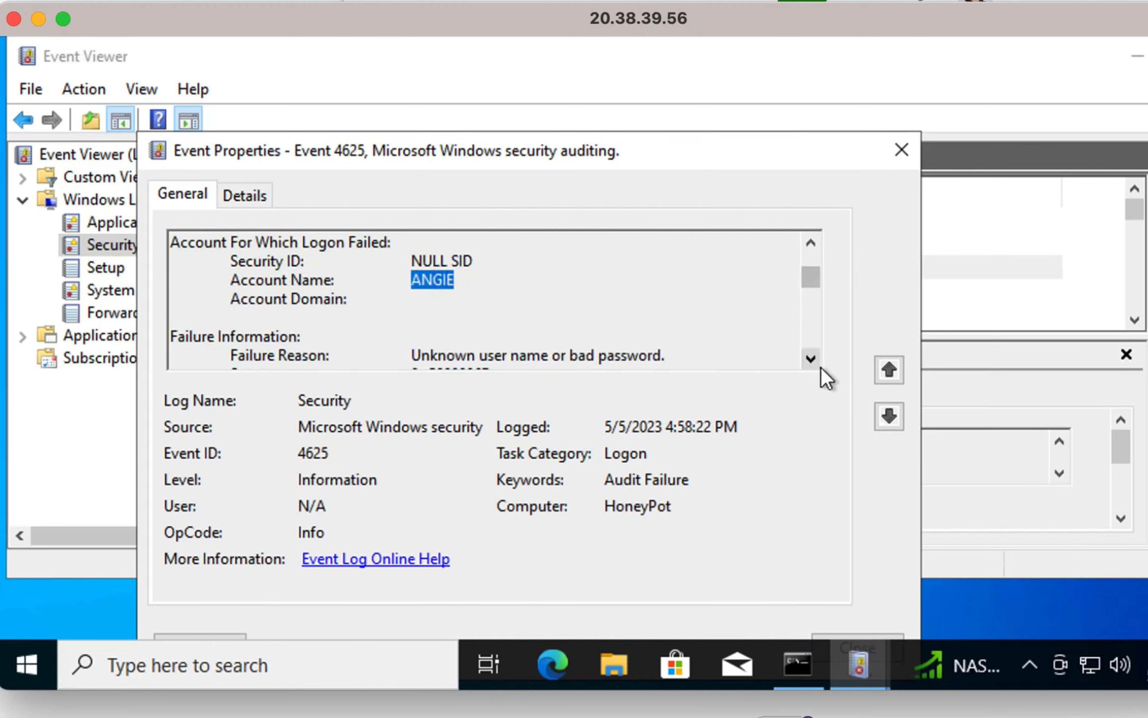
click(811, 358)
click(810, 357)
click(811, 358)
click(810, 358)
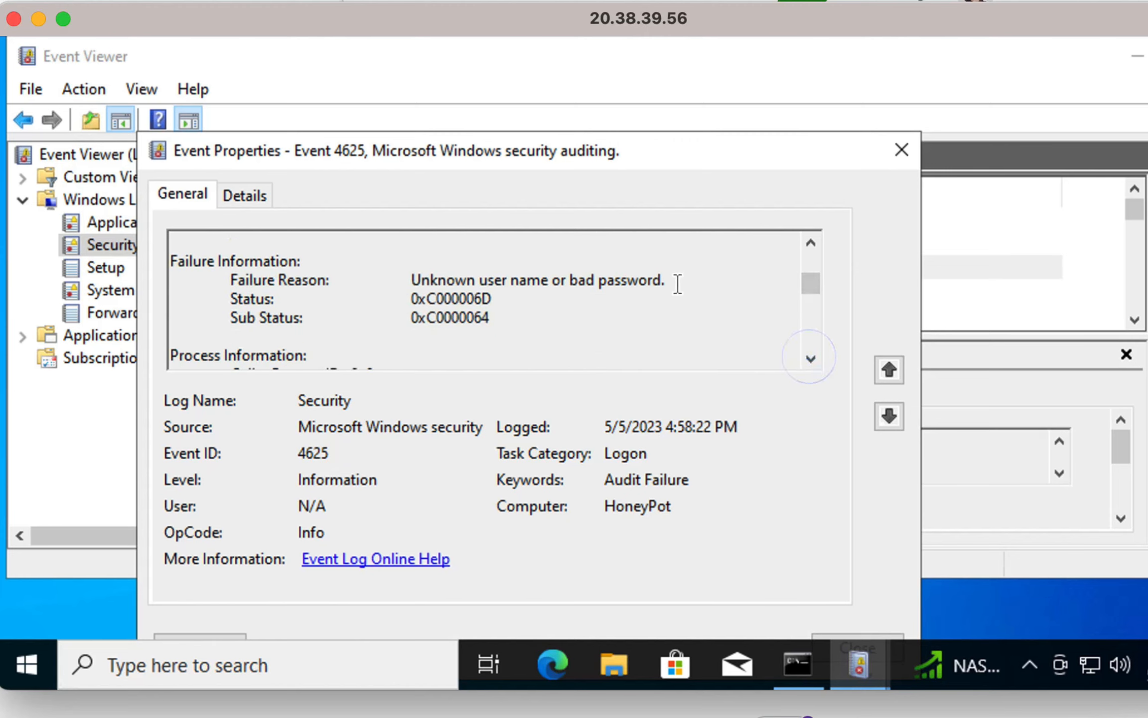
drag(666, 280, 437, 285)
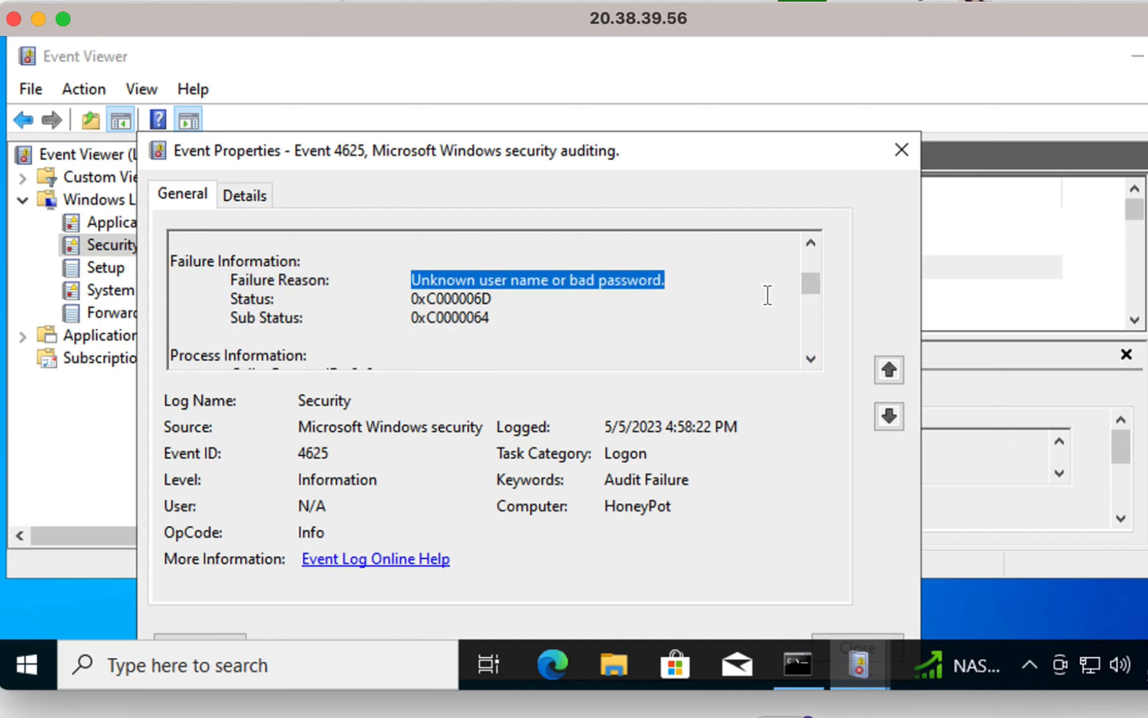
Highlight the source network address 87.251.75.120 and read on through the NTLM authentication details.
click(810, 358)
click(811, 358)
click(810, 357)
click(810, 358)
click(811, 358)
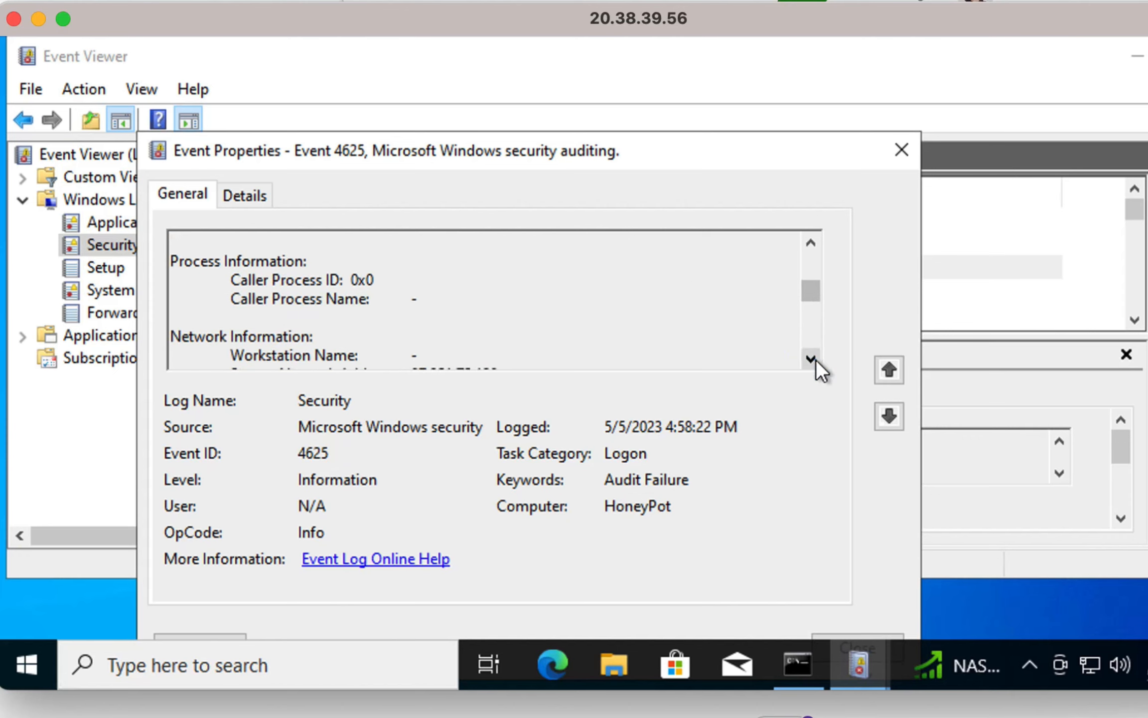
click(811, 358)
click(811, 358)
click(812, 358)
click(812, 358)
click(812, 359)
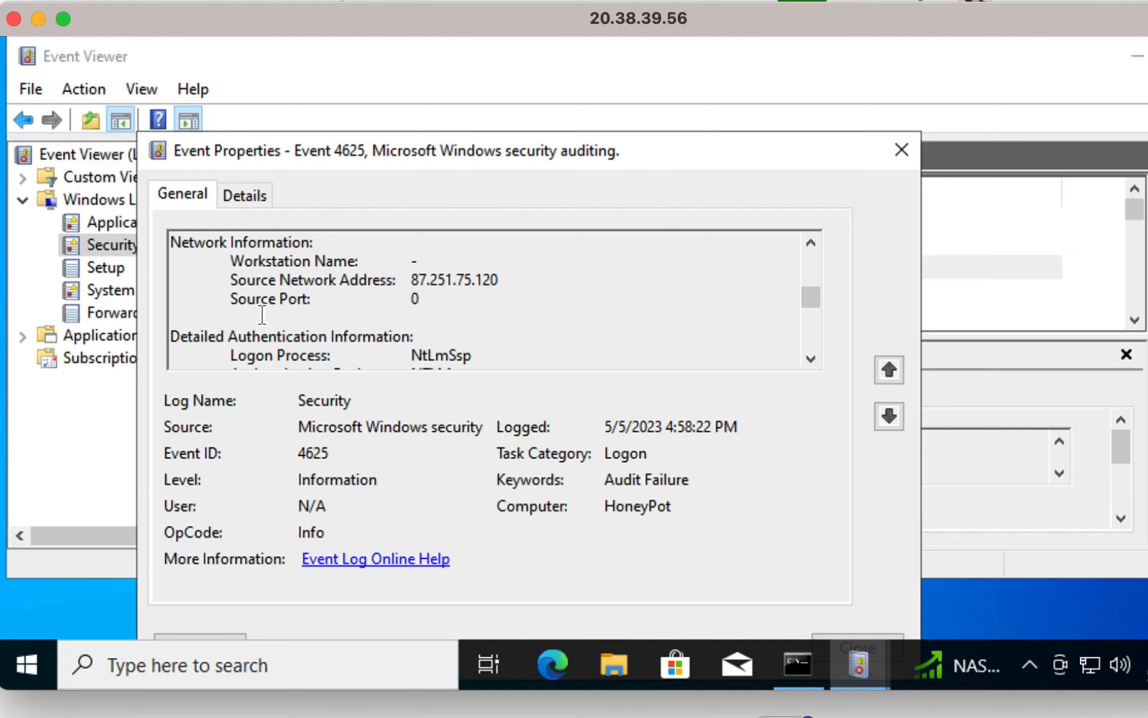
drag(228, 277, 501, 271)
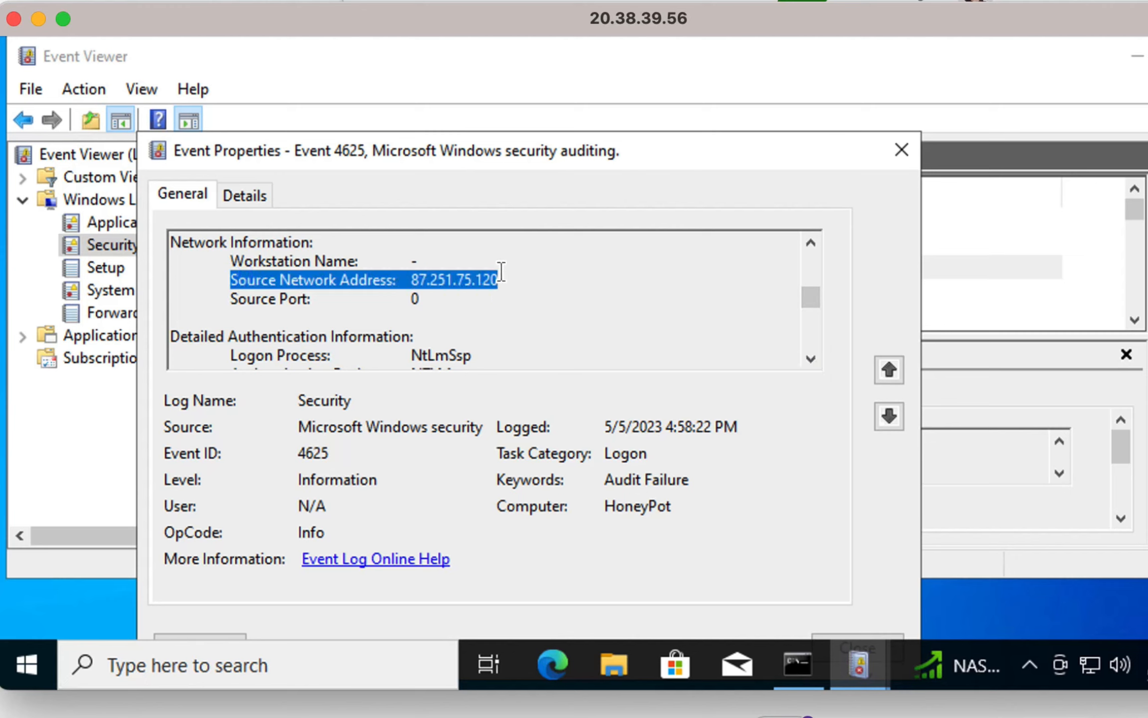
click(809, 351)
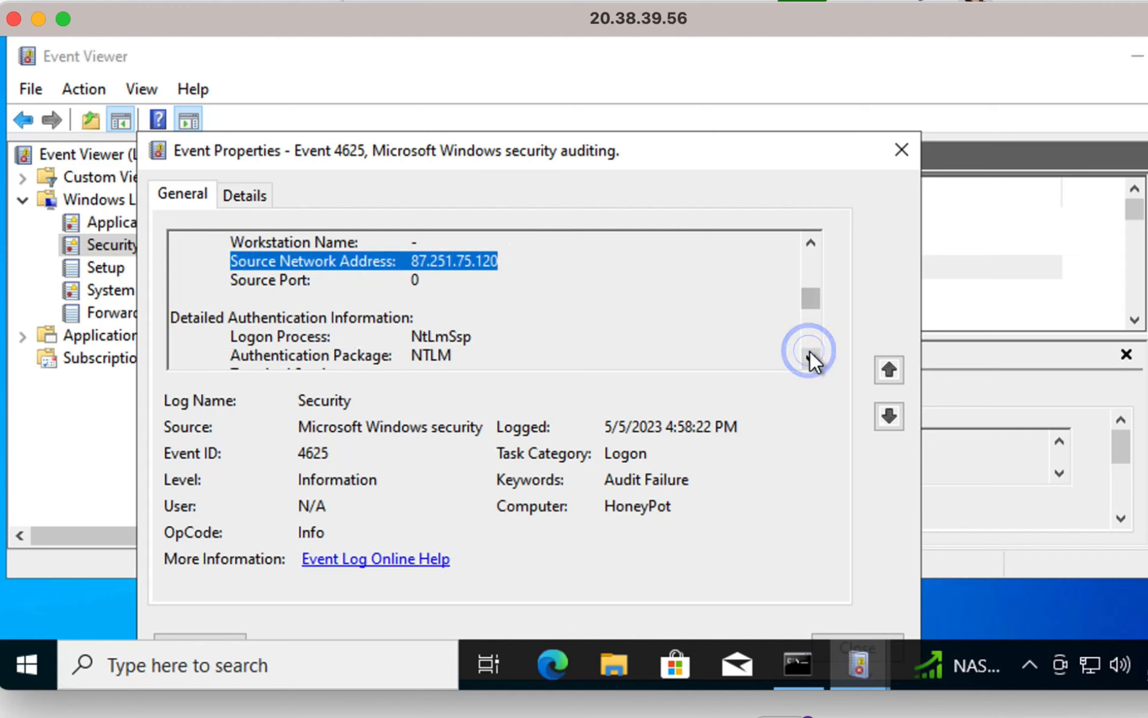
click(809, 351)
click(809, 351)
click(810, 351)
click(810, 351)
click(809, 351)
click(809, 351)
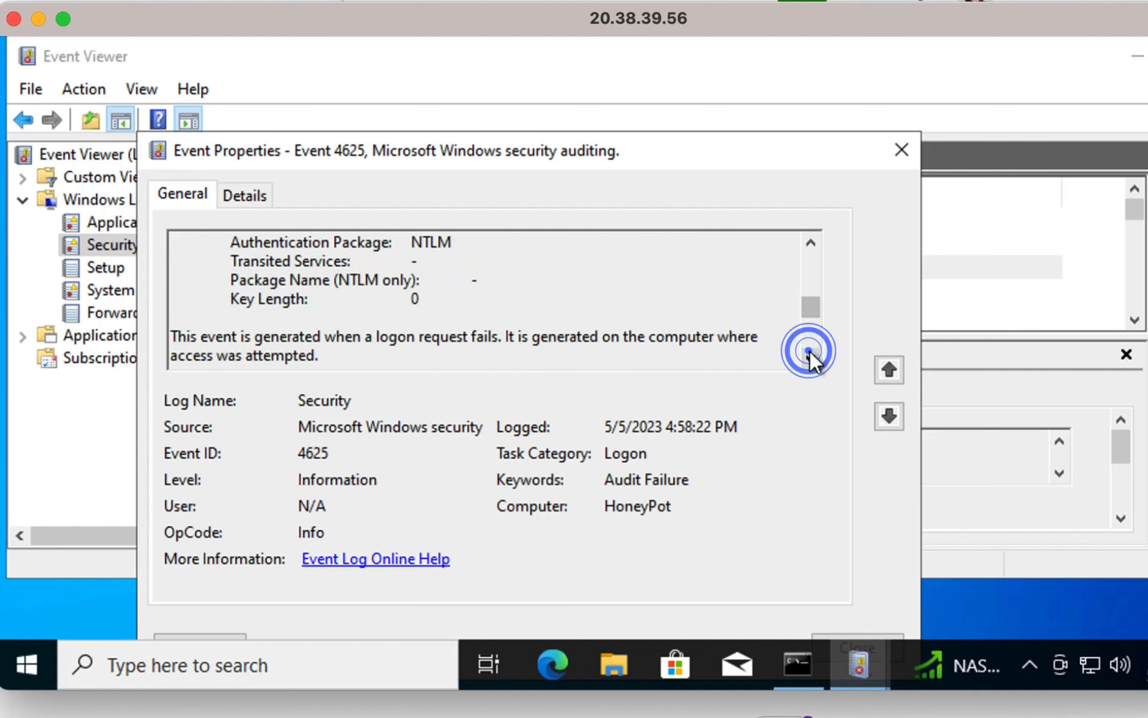
click(810, 351)
click(809, 351)
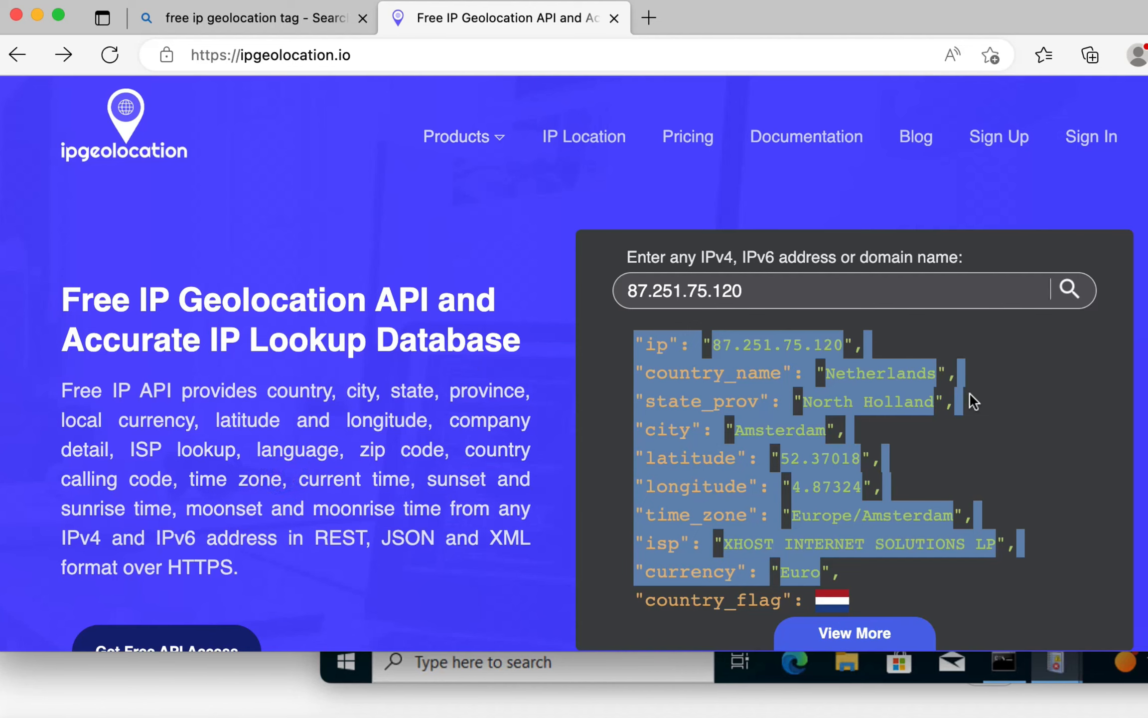
Highlight the ipgeolocation.io result placing 87.251.75.120 in Amsterdam, Netherlands.
click(970, 392)
click(1015, 397)
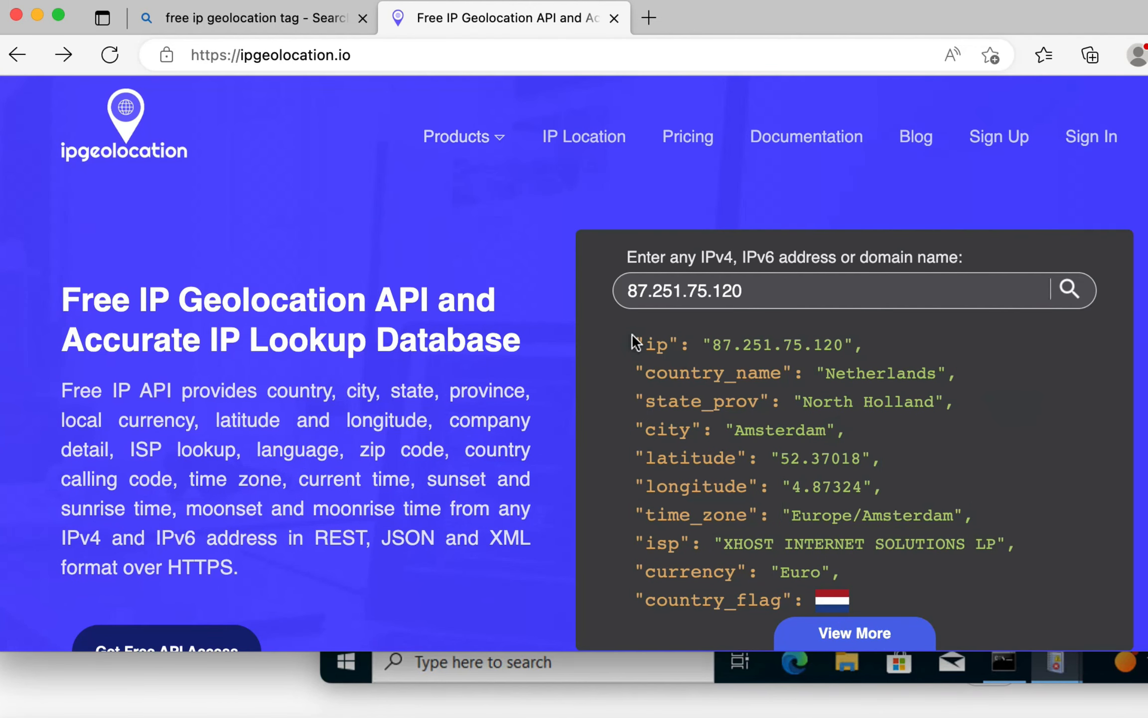
drag(632, 342, 807, 599)
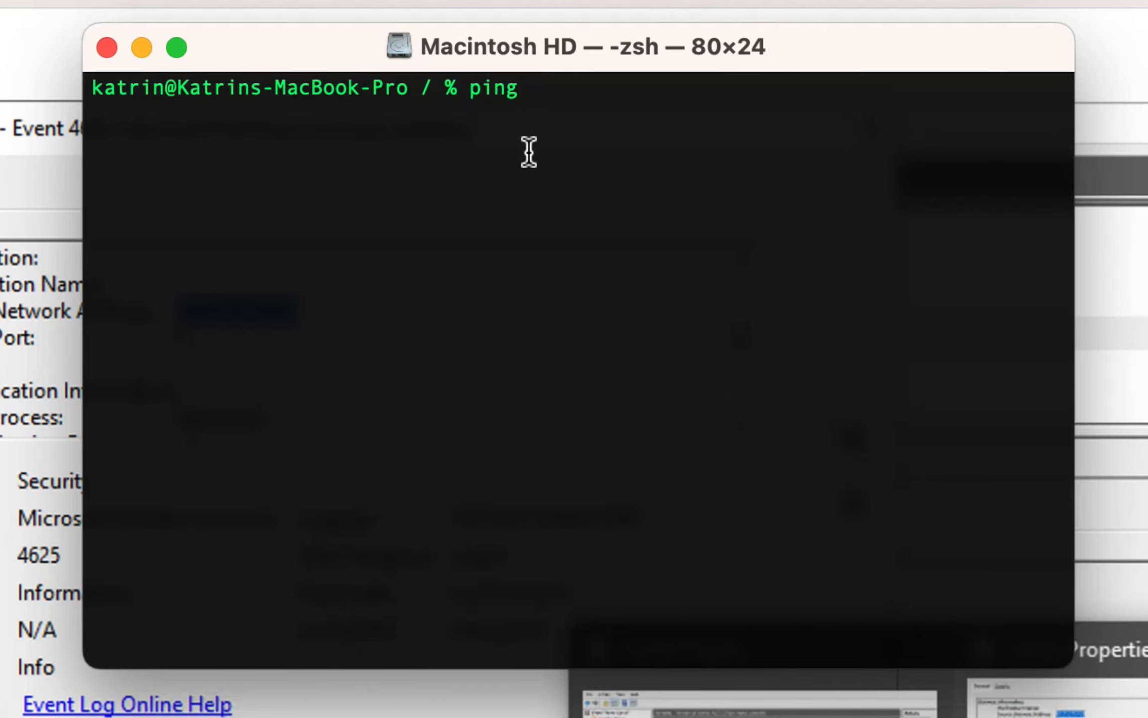
Ping 20.38.39.56 until it times out, then stop it to read 100% packet loss.
text(20.38.)
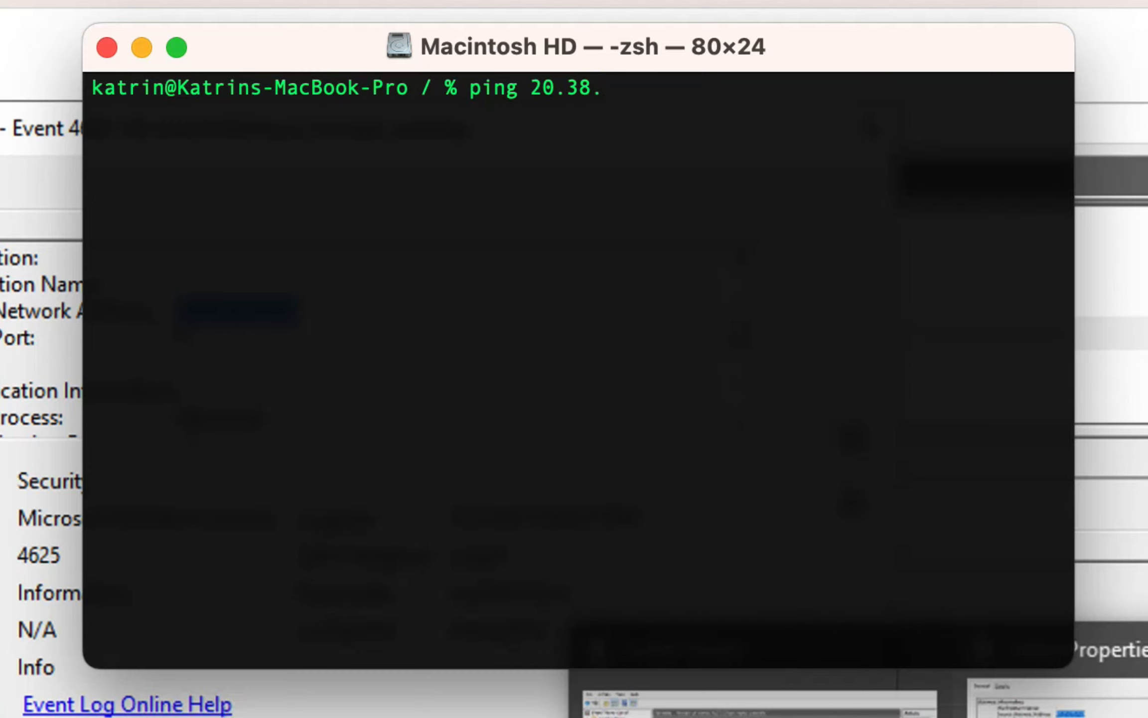
text(39.56)
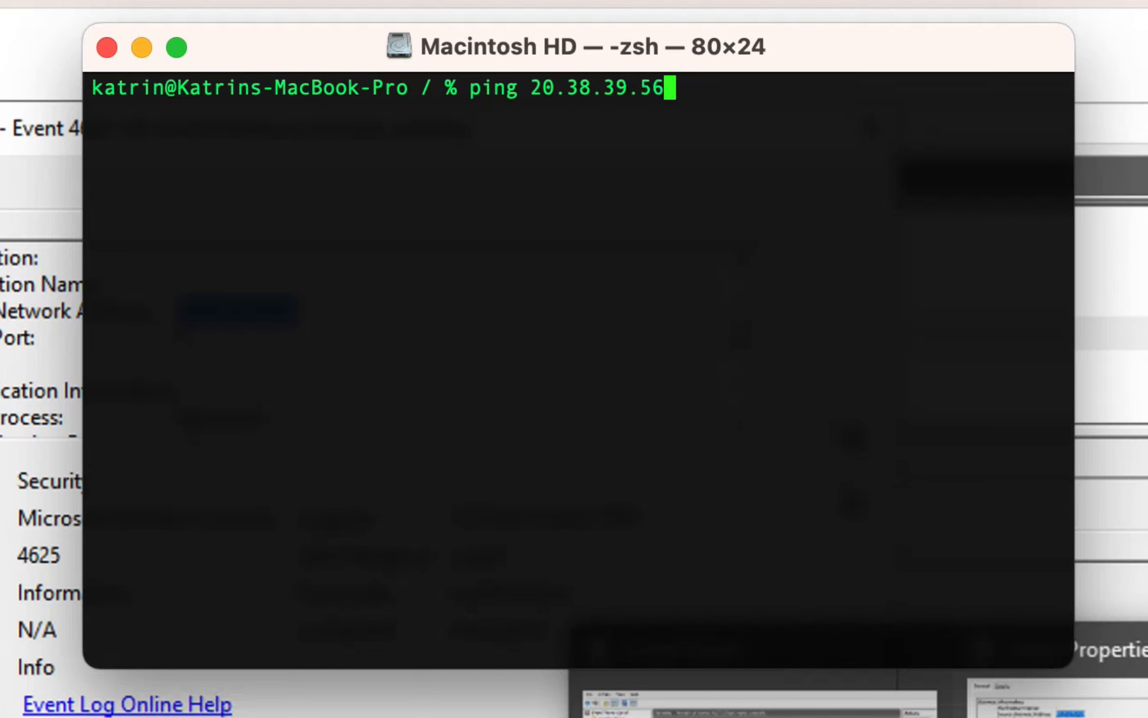
key(Return)
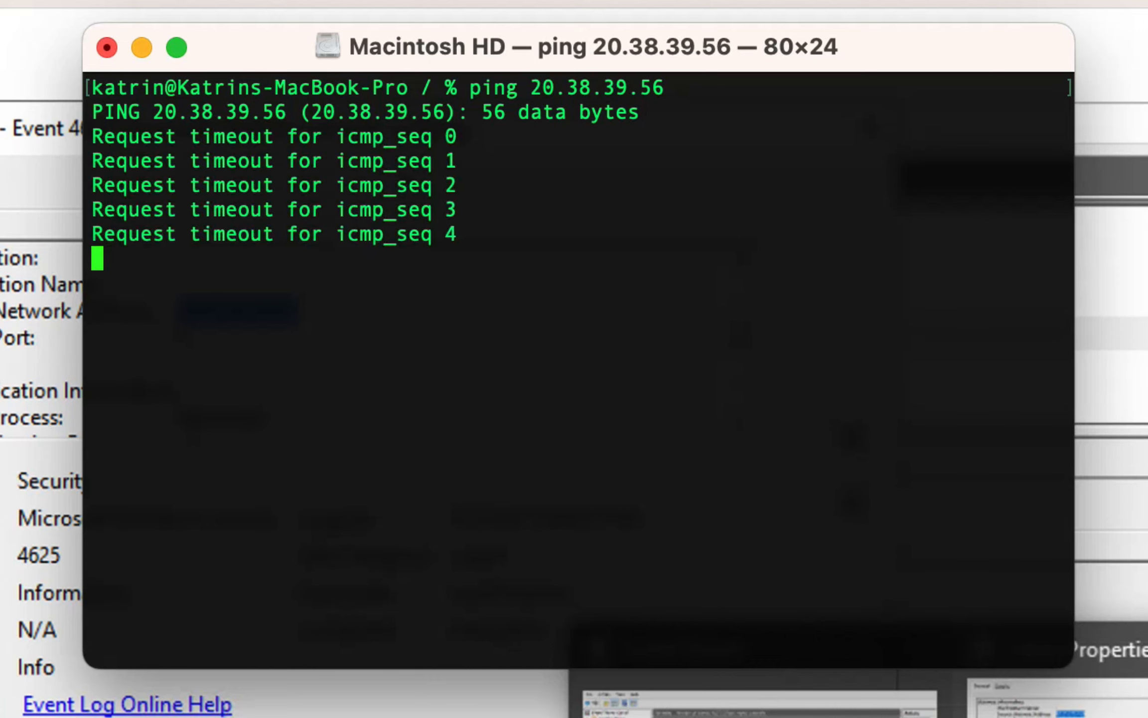
text(çRequest timeout for icmp_seq 7)
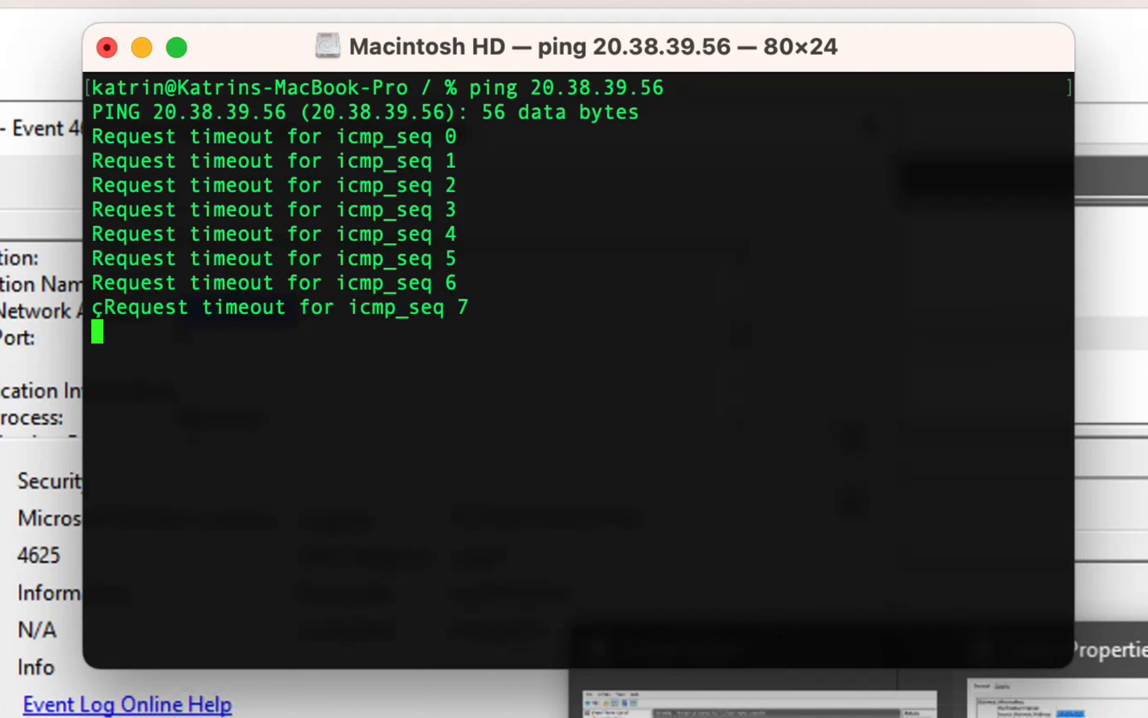
key(ctrl+c)
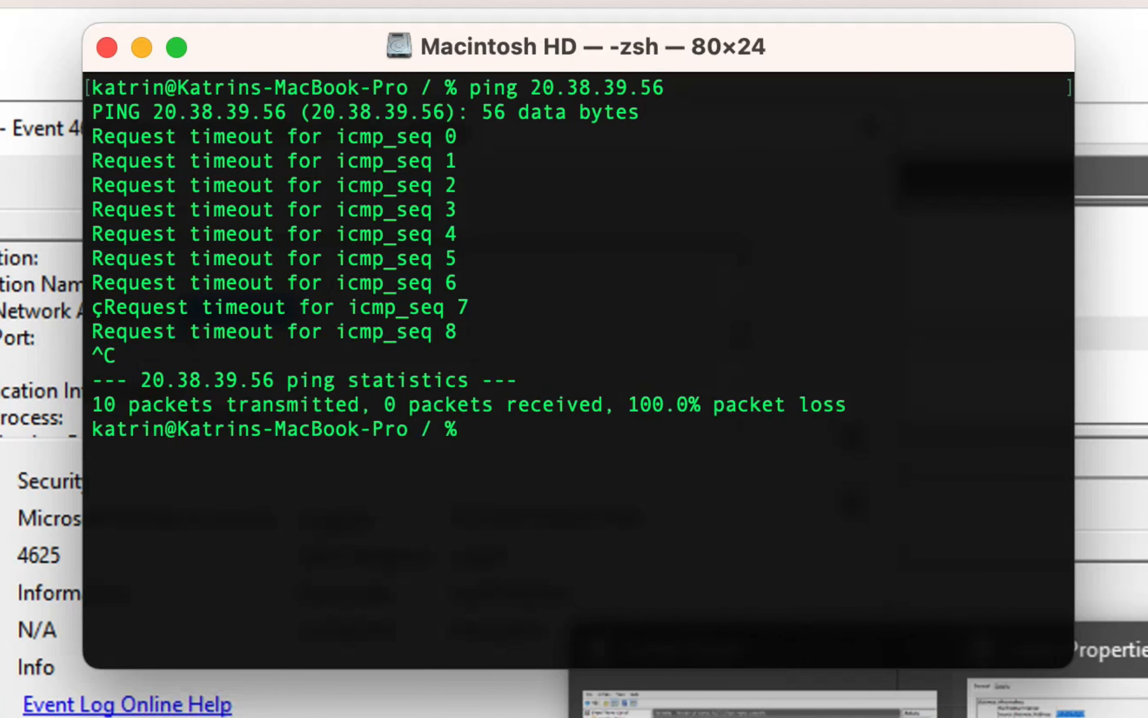
Open the wf.msc firewall console and its Windows Defender Firewall Properties.
text(wf)
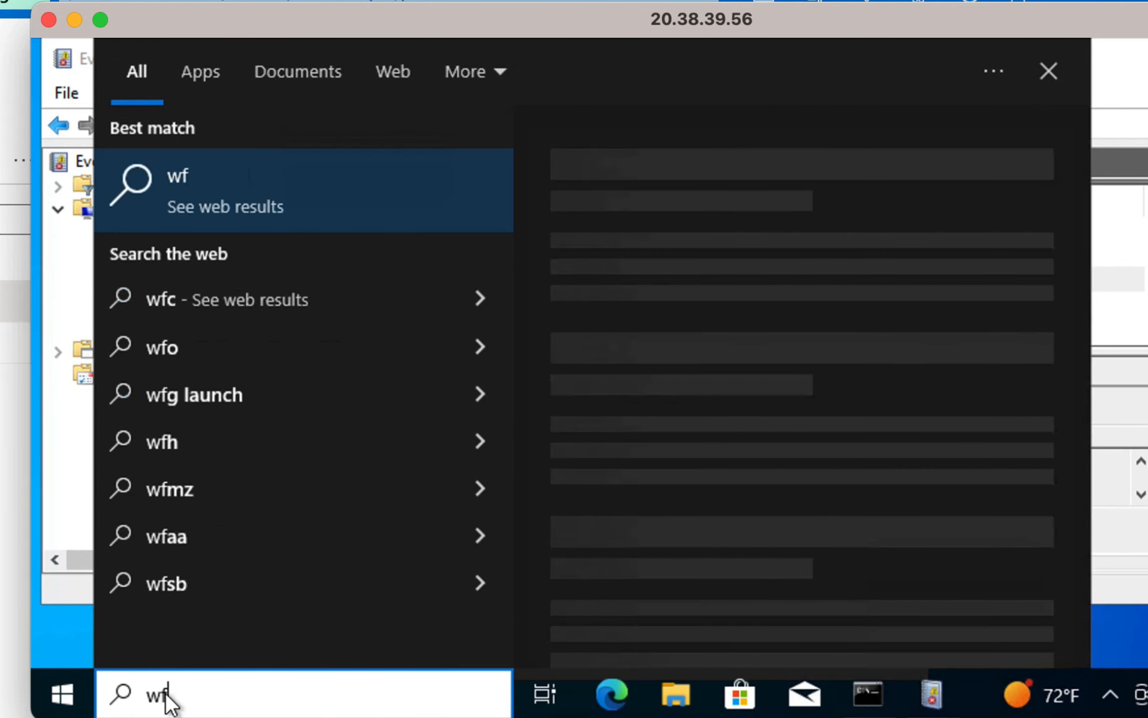
text(.msc)
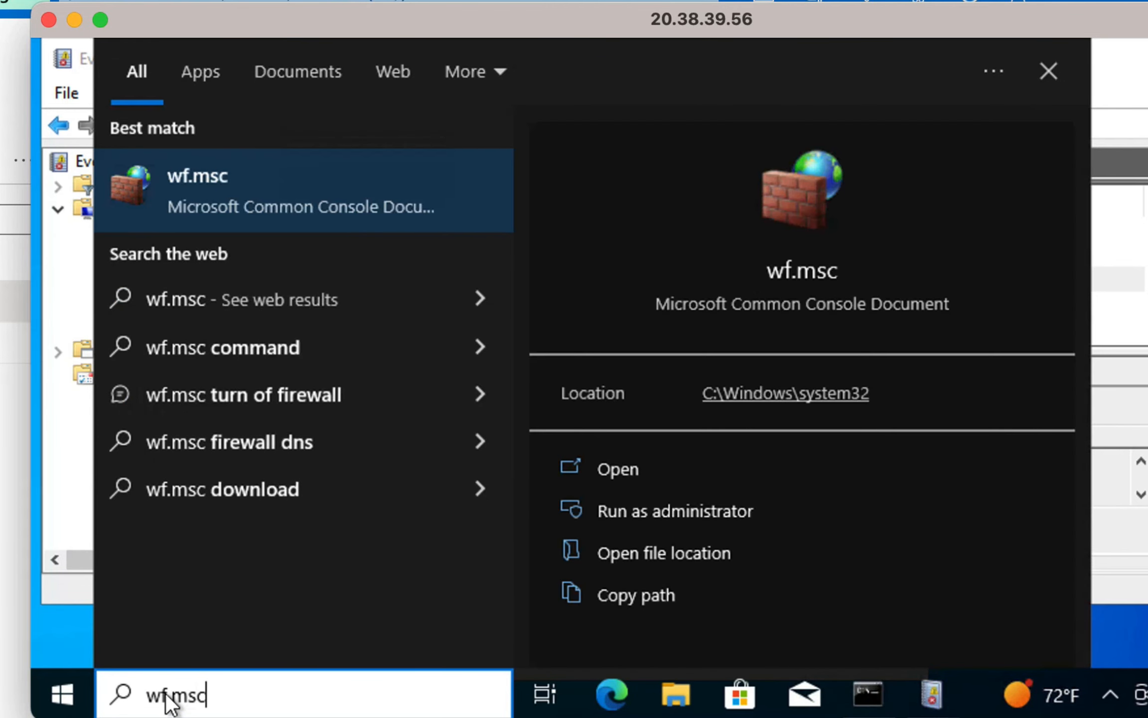
click(351, 182)
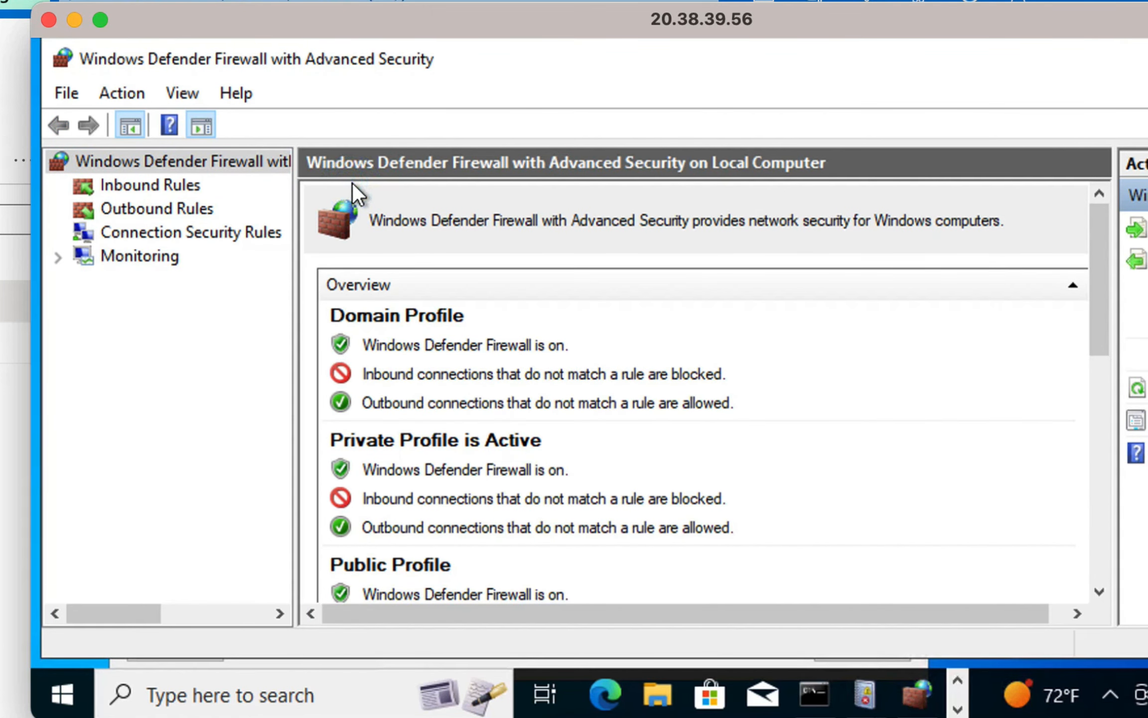
scroll(380, 456, down, 5)
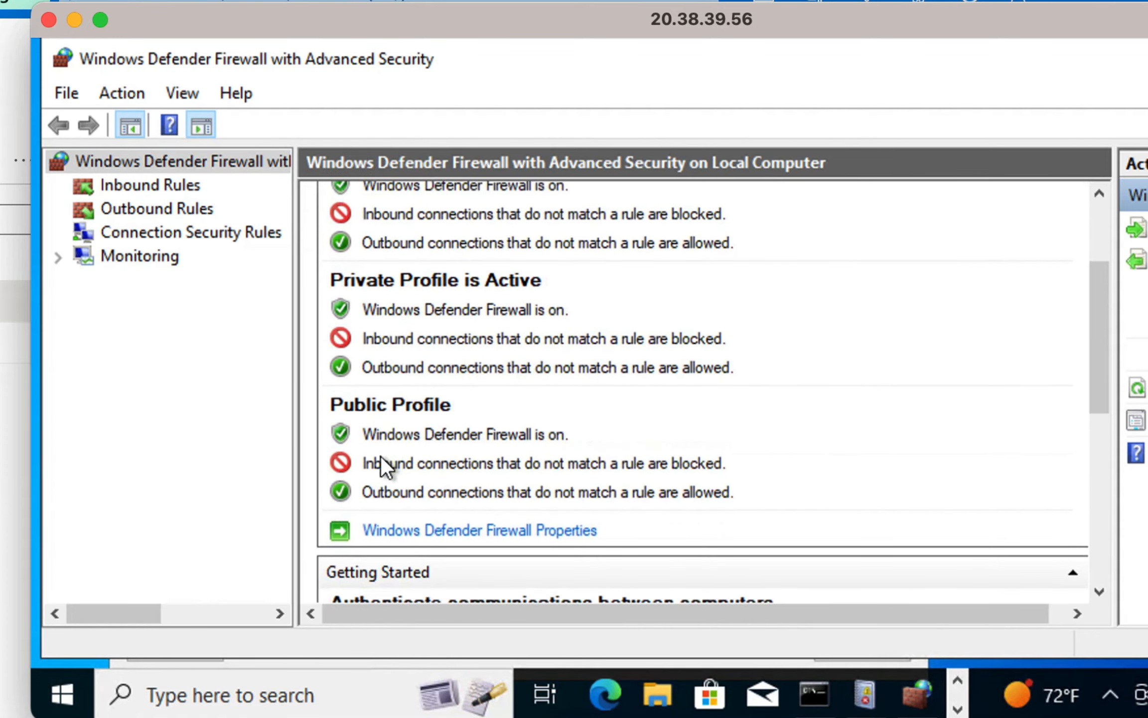
scroll(381, 456, down, 2)
click(460, 469)
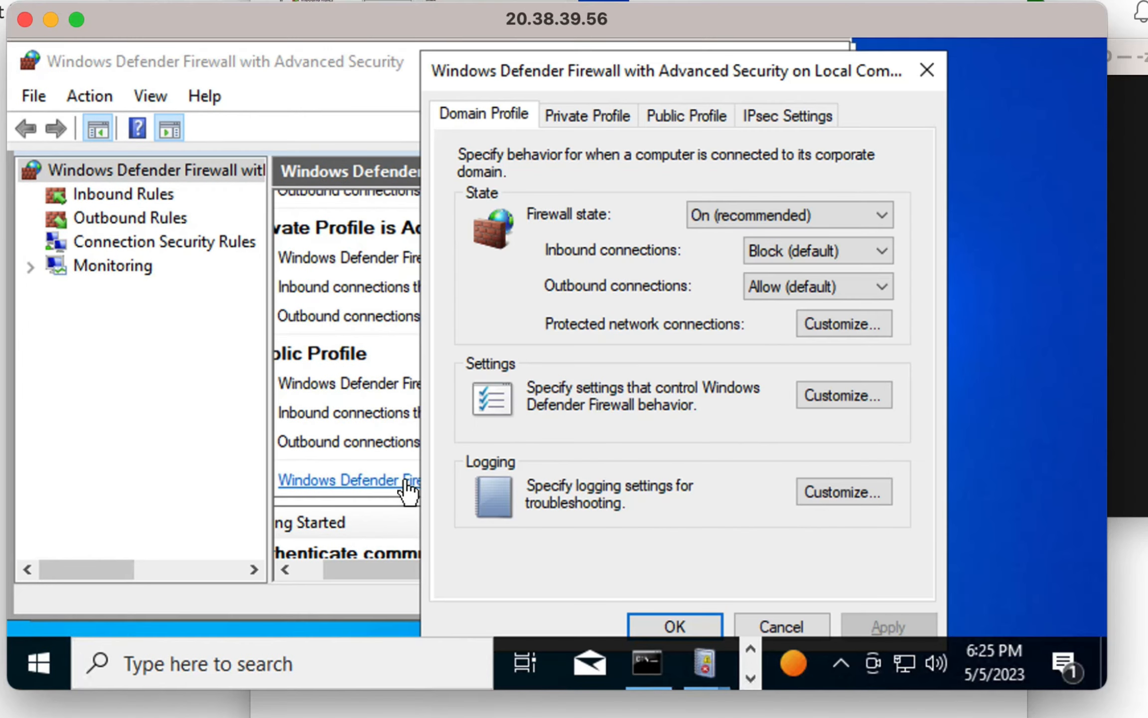
Set Firewall state to Off on the Domain, Private and Public profiles and apply.
click(805, 205)
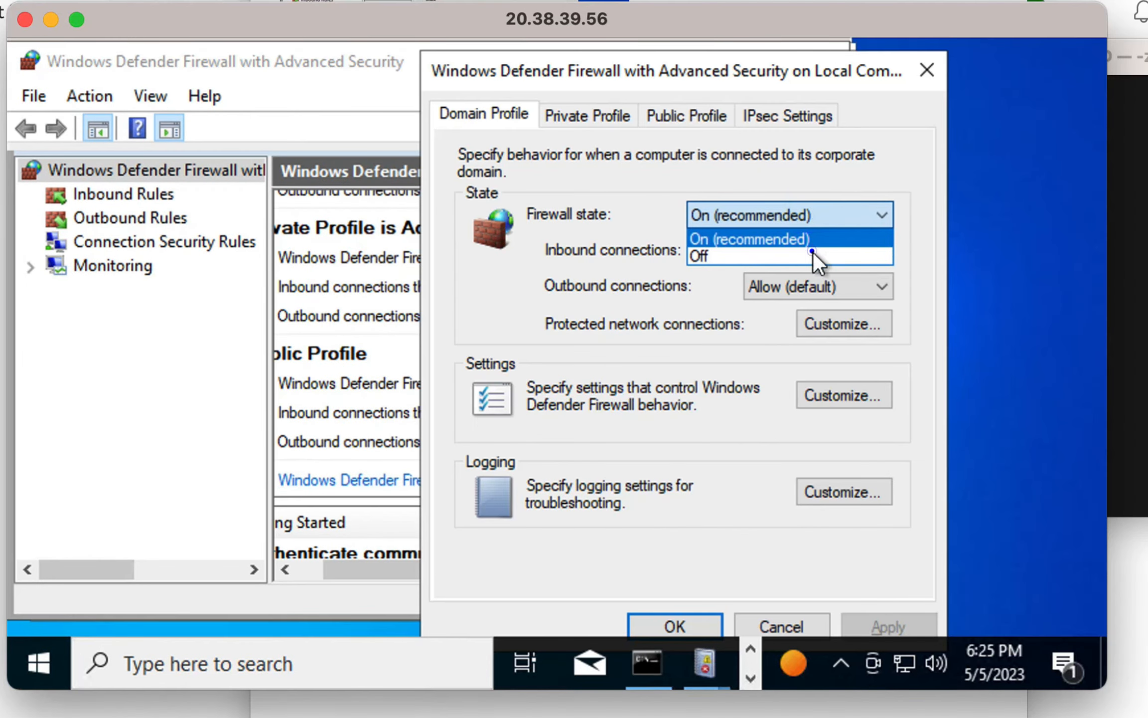
click(813, 252)
click(595, 115)
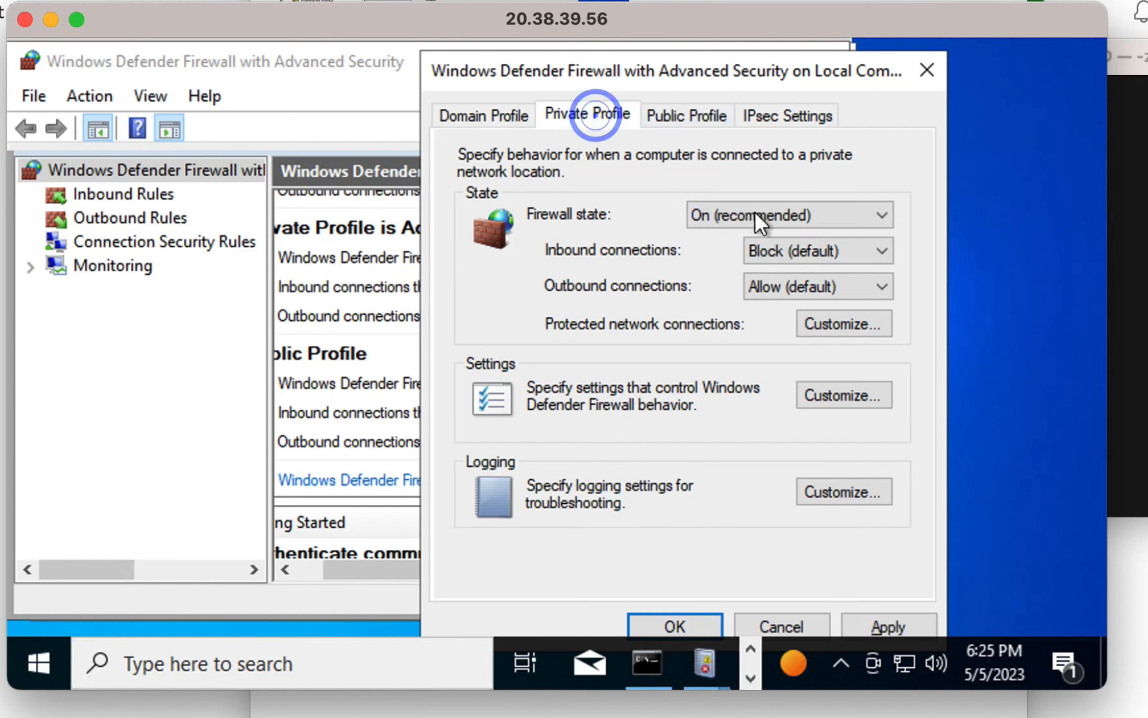
click(754, 214)
click(758, 256)
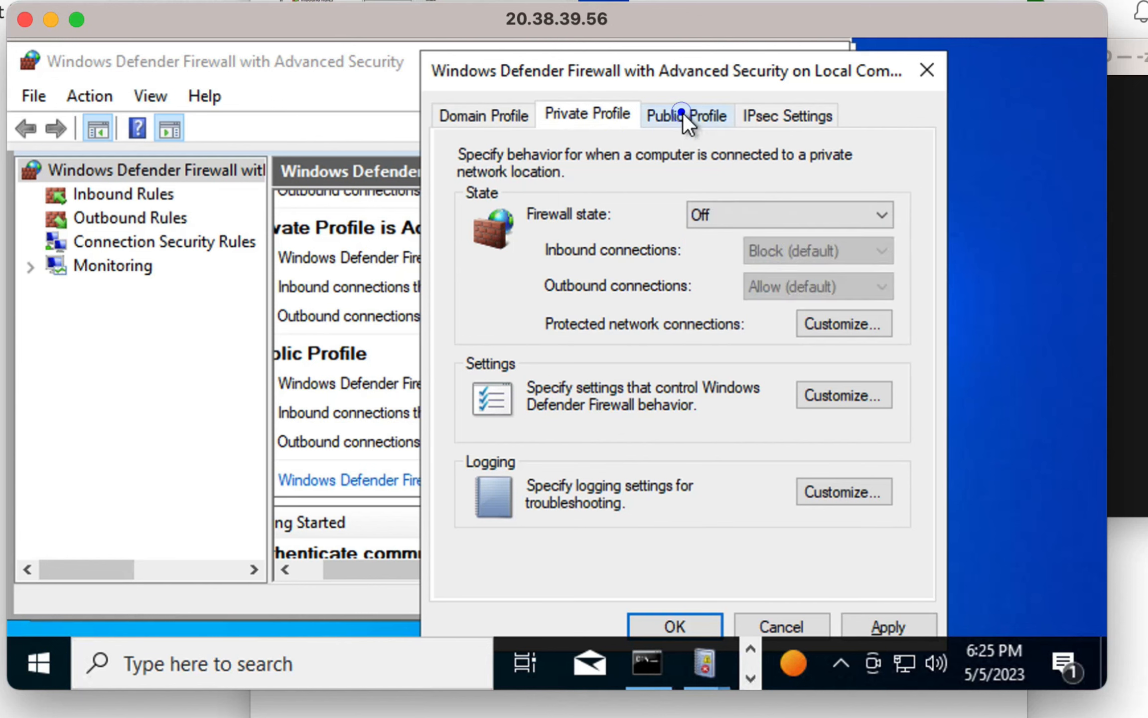
click(683, 114)
click(748, 215)
click(759, 257)
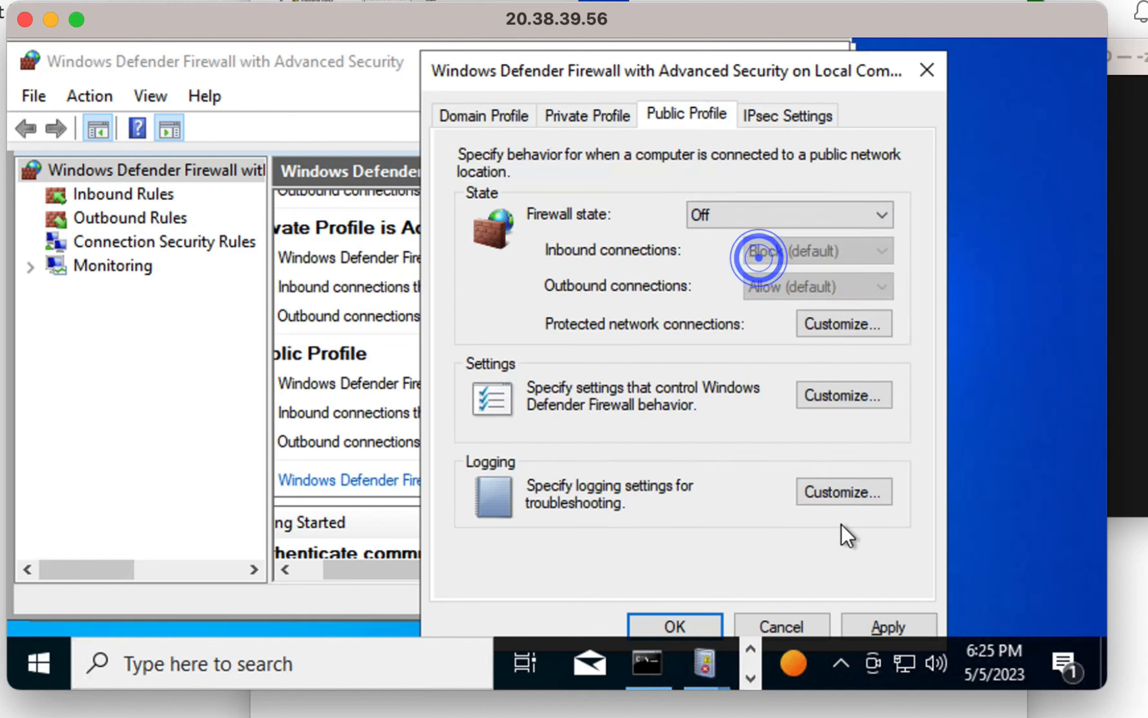
click(888, 626)
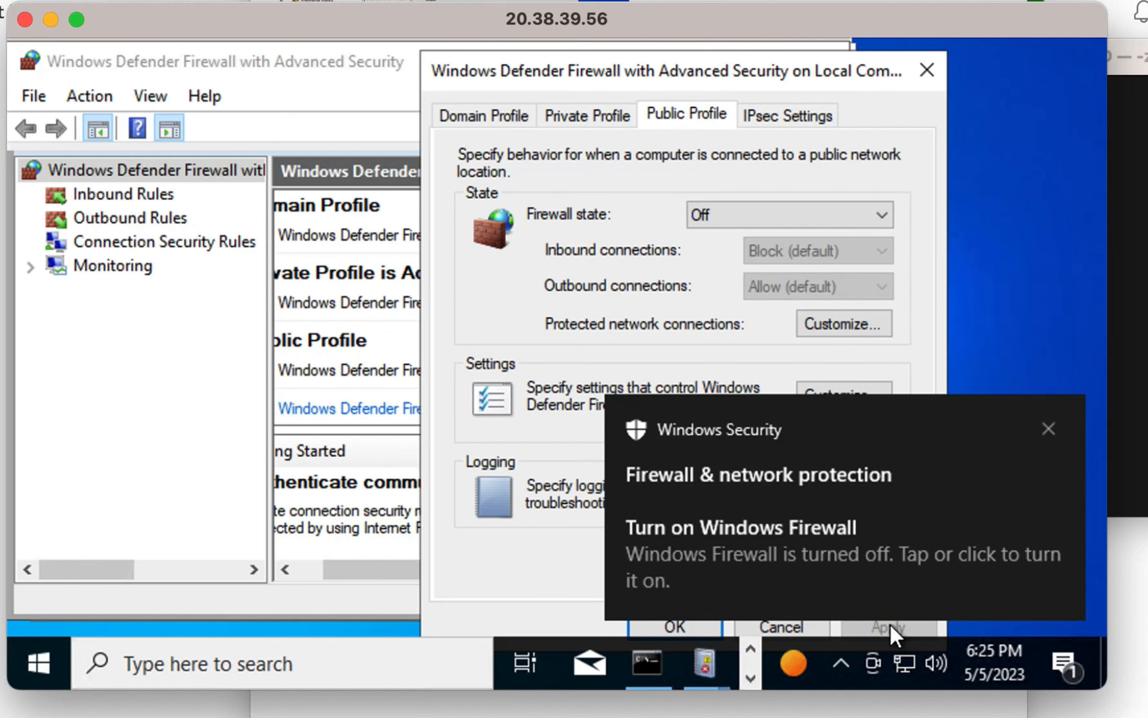
click(1047, 427)
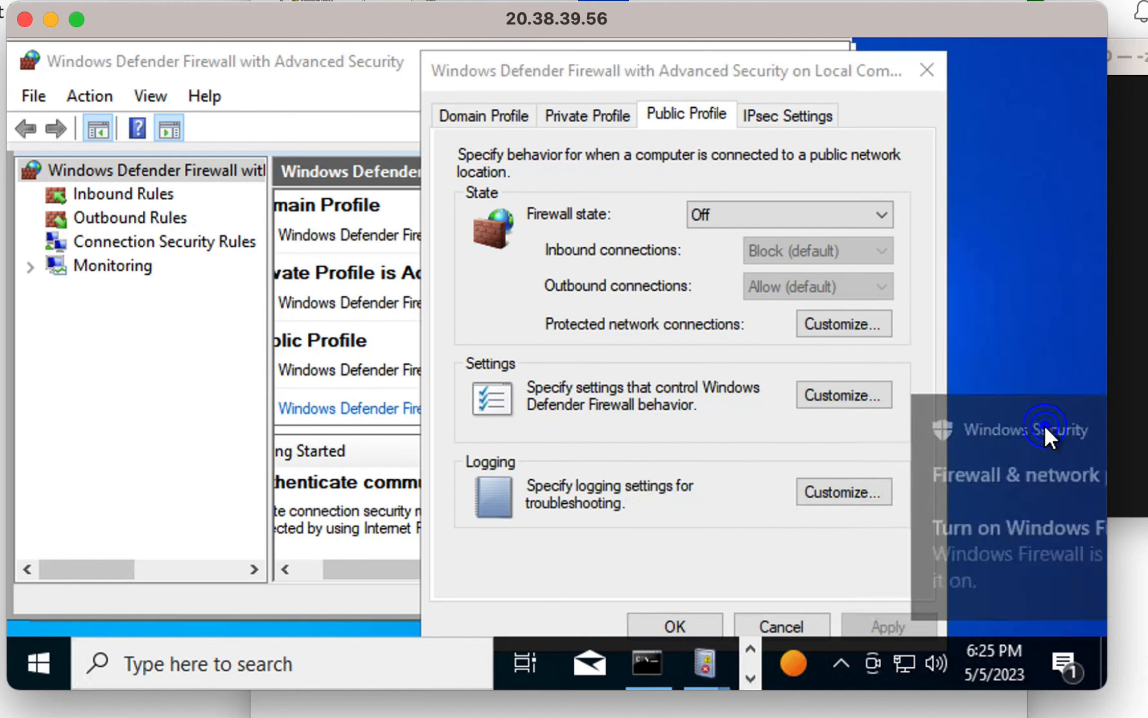
click(676, 624)
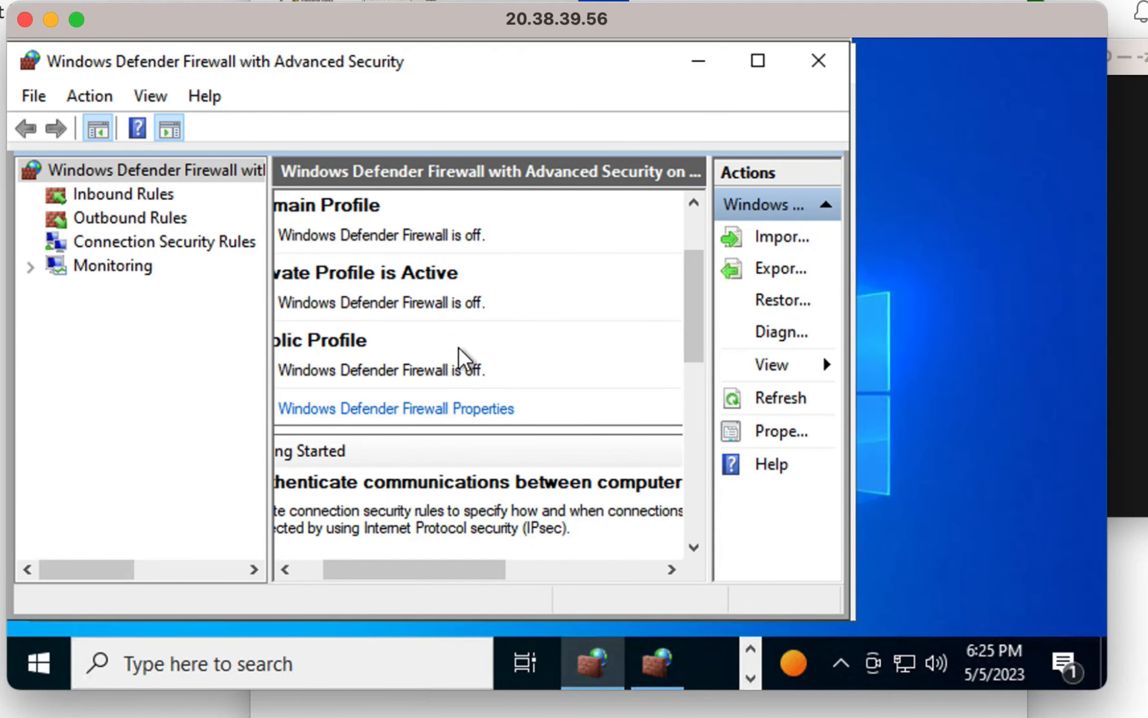
drag(424, 578, 376, 579)
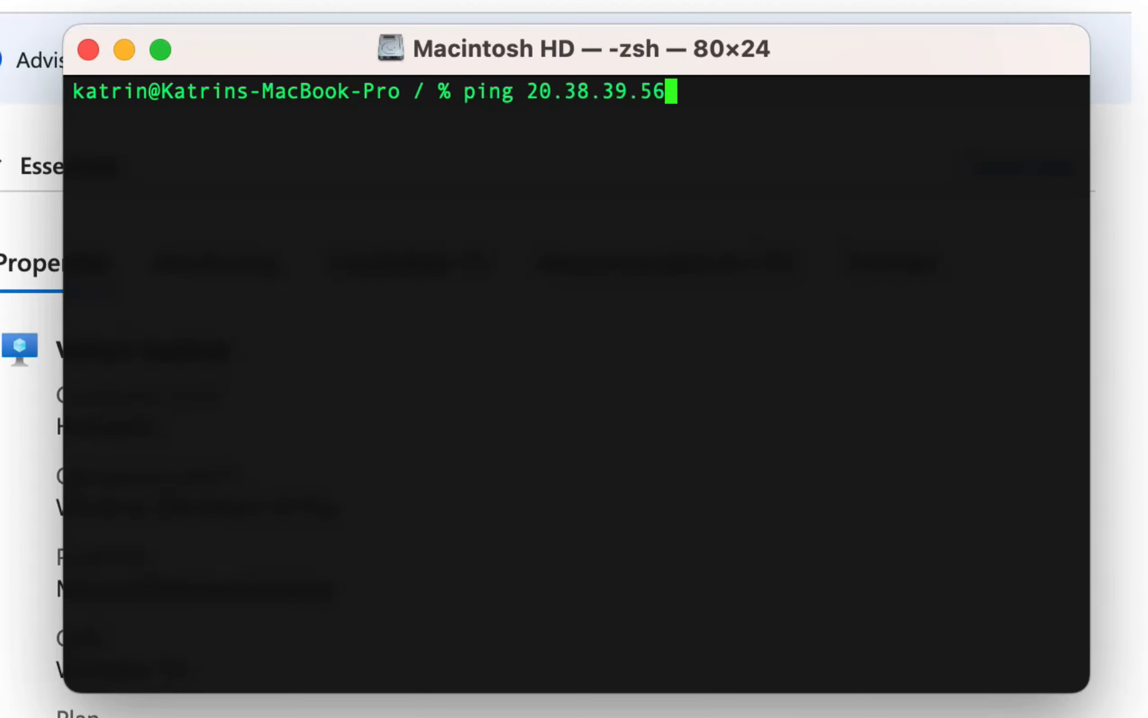
Rerun ping 20.38.39.56 and confirm replies now arrive with ttl=109.
key(Return)
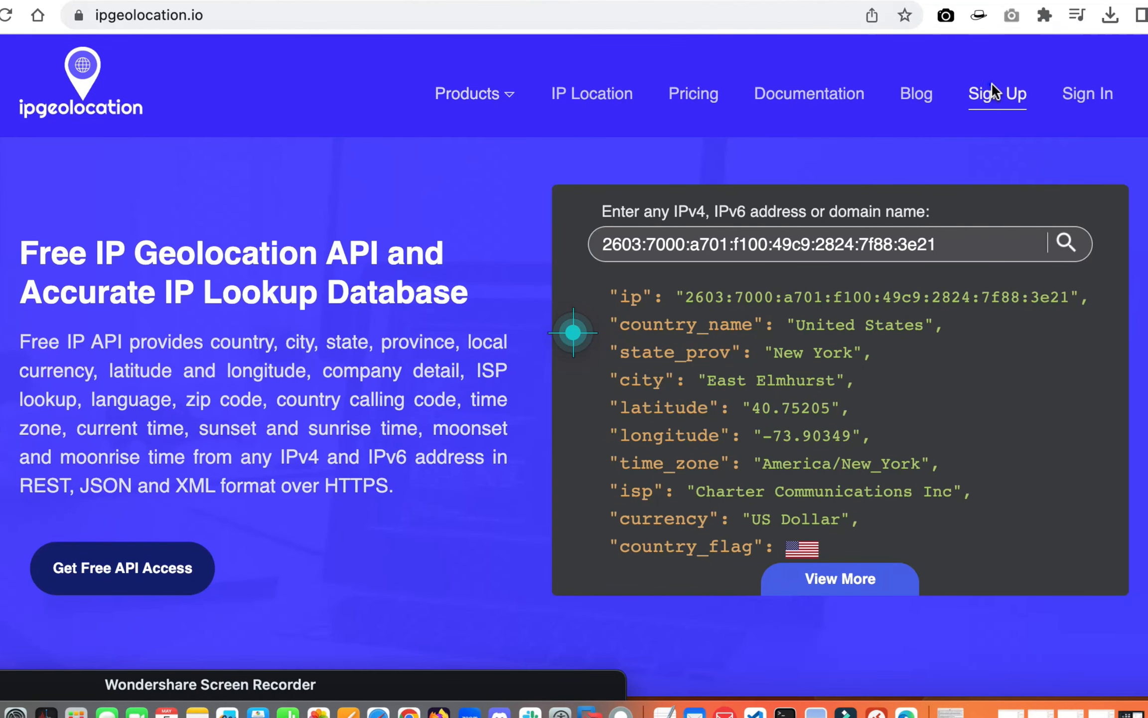
Create an ipgeolocation.io account via GitHub and select the dashboard's API key.
click(995, 94)
scroll(684, 405, down, 2)
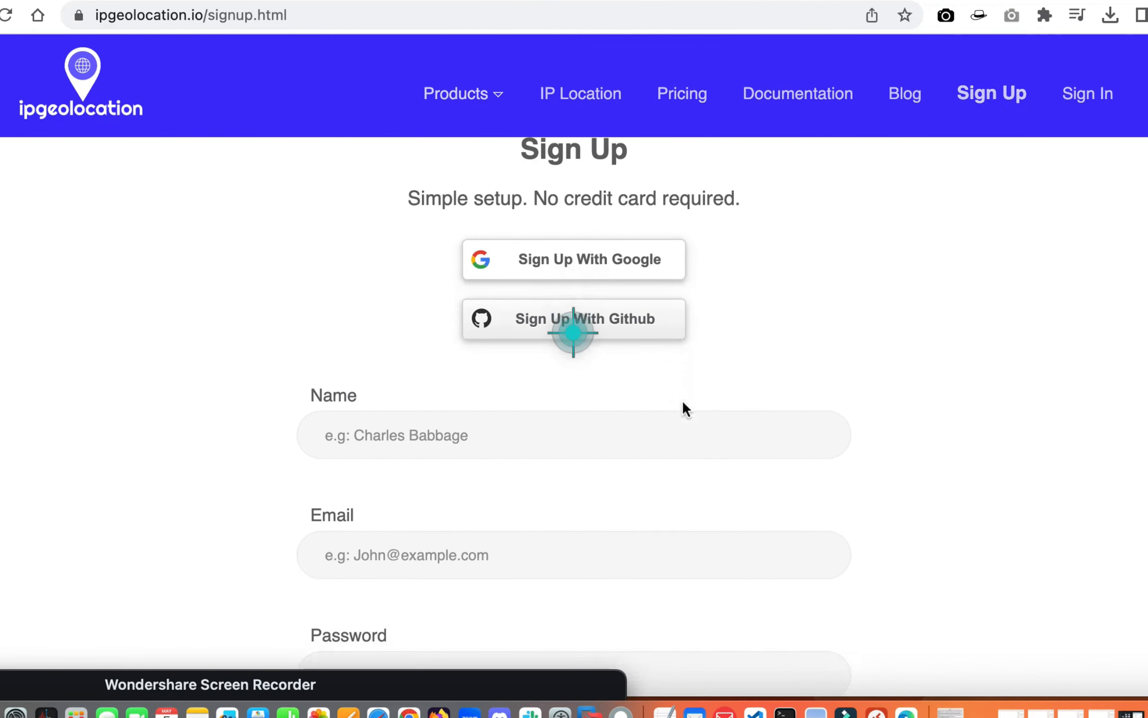
click(666, 314)
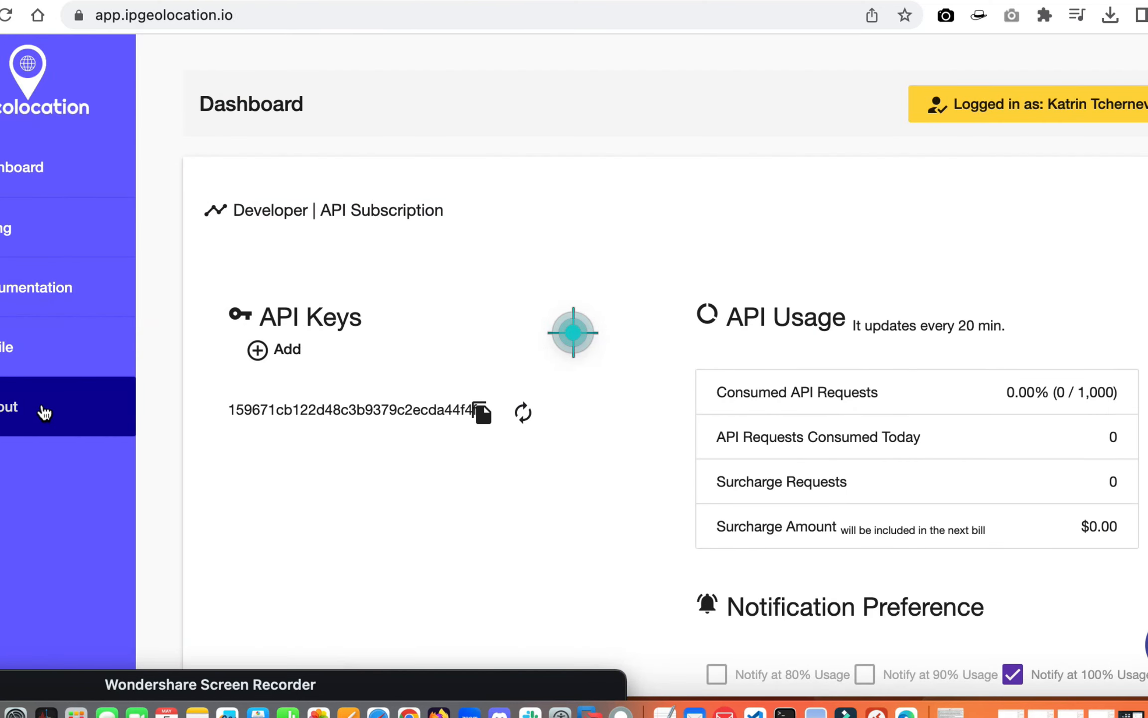
drag(220, 408, 464, 412)
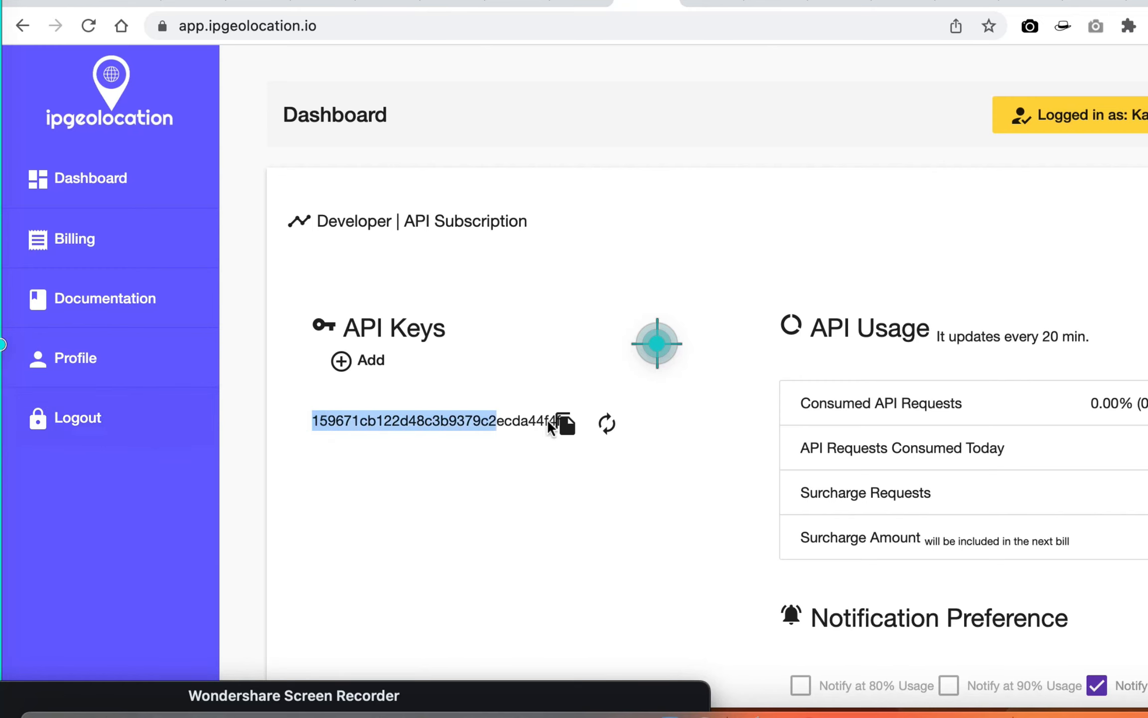
drag(548, 422, 588, 425)
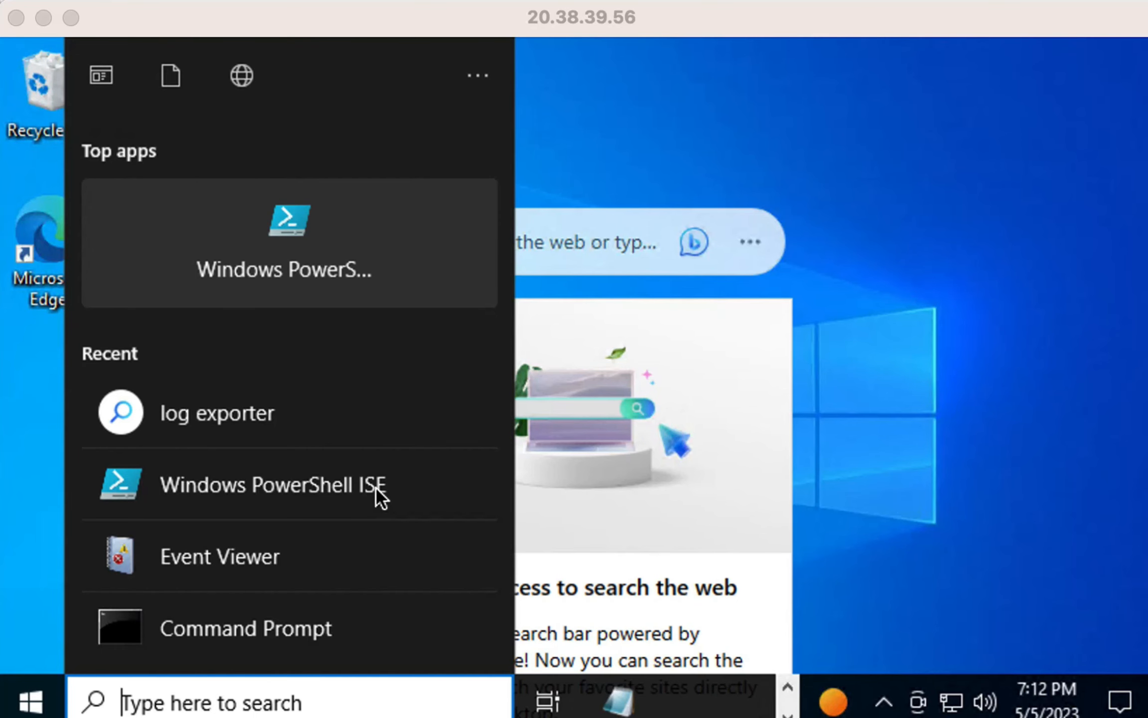
Launch Windows PowerShell ISE from Recent in the remote VM's Start menu.
click(278, 702)
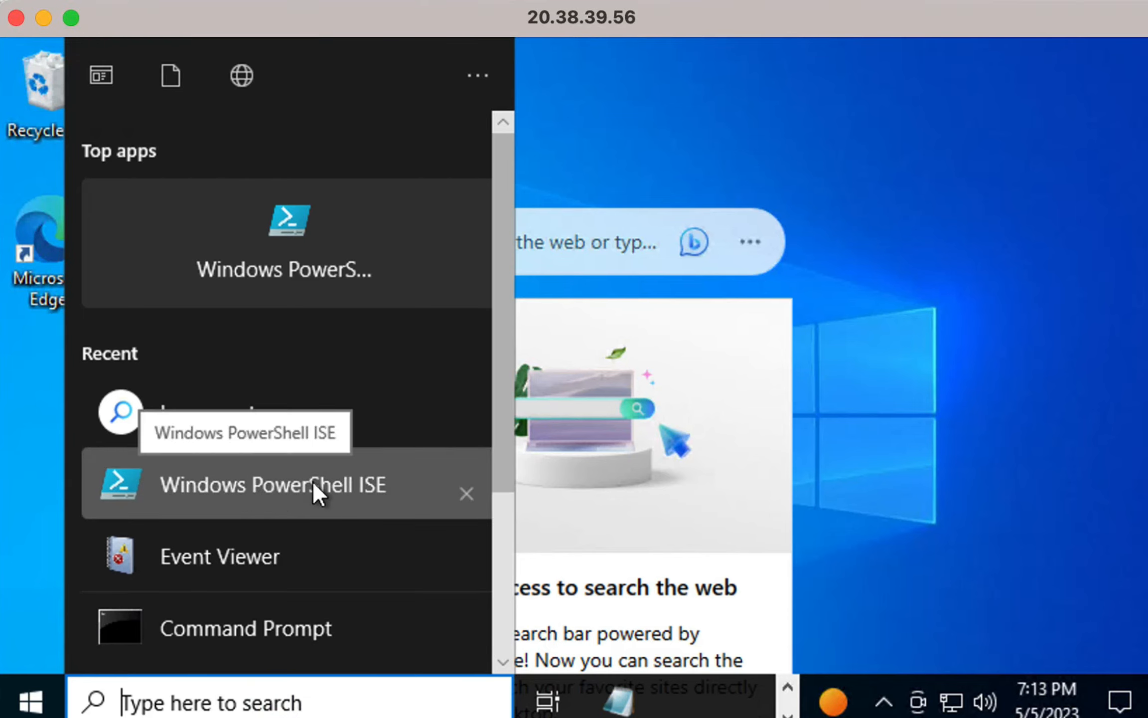
click(274, 493)
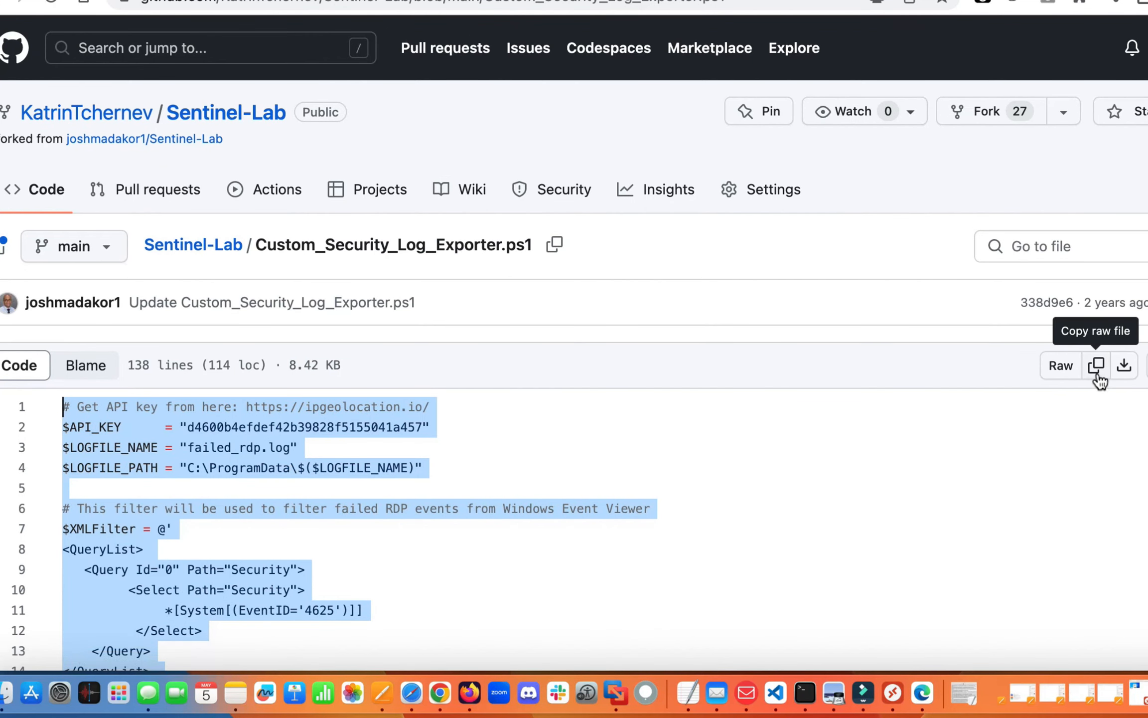
Copy the raw Custom_Security_Log_Exporter.ps1 script and return to the remote PowerShell ISE session.
scroll(889, 516, down, 20)
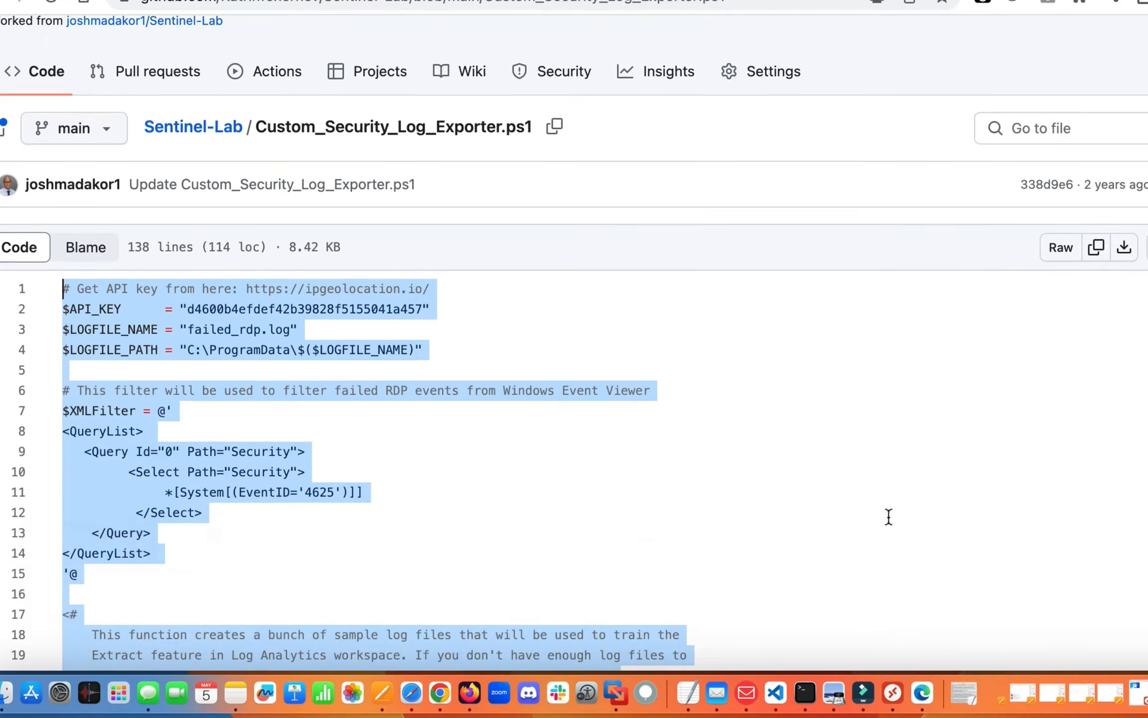
scroll(889, 516, down, 20)
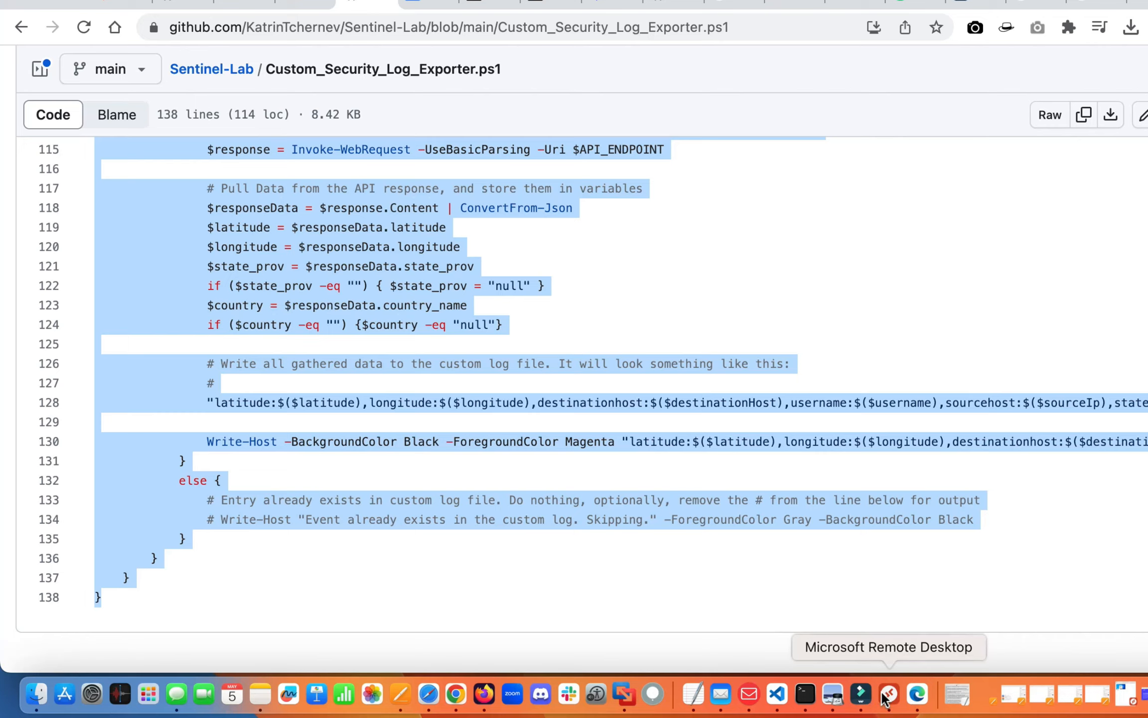
click(888, 694)
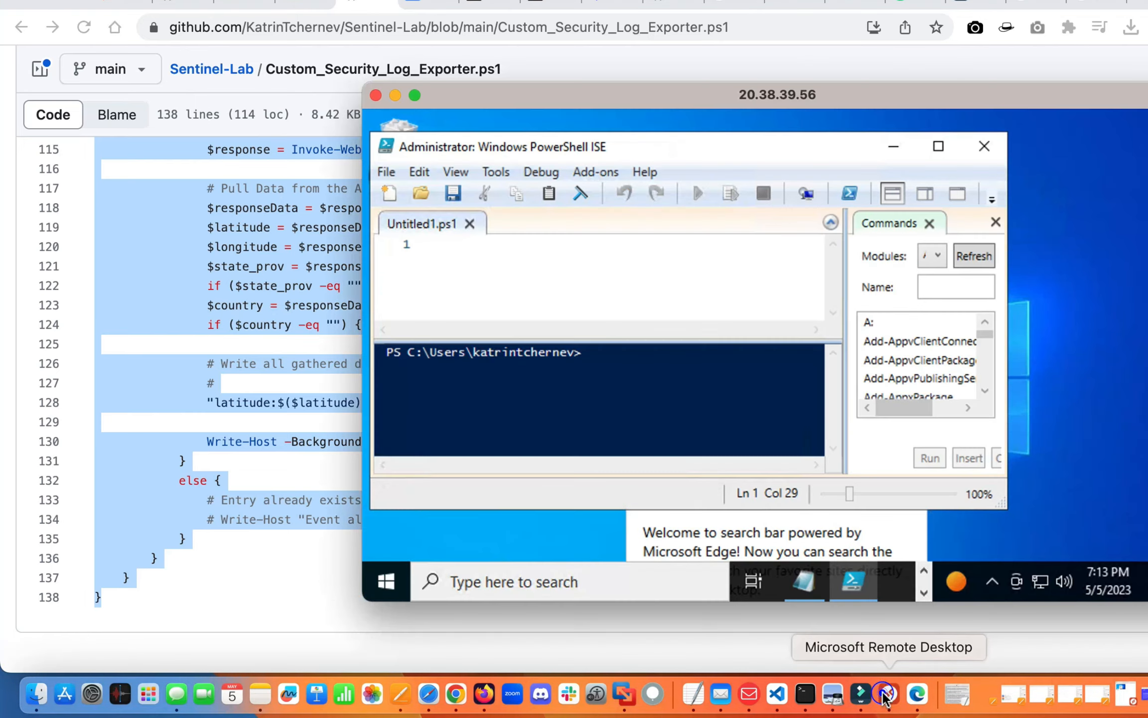
Paste the exporter script into Untitled1.ps1 and replace the placeholder API key with yours.
click(523, 256)
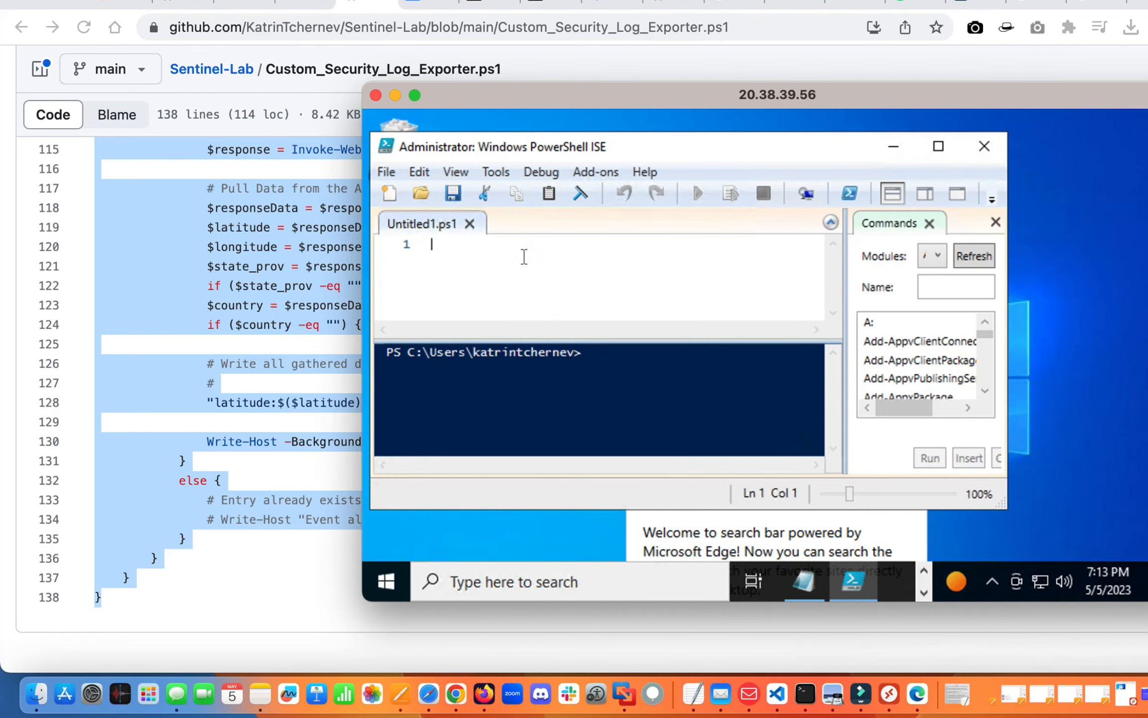
key(ctrl+v)
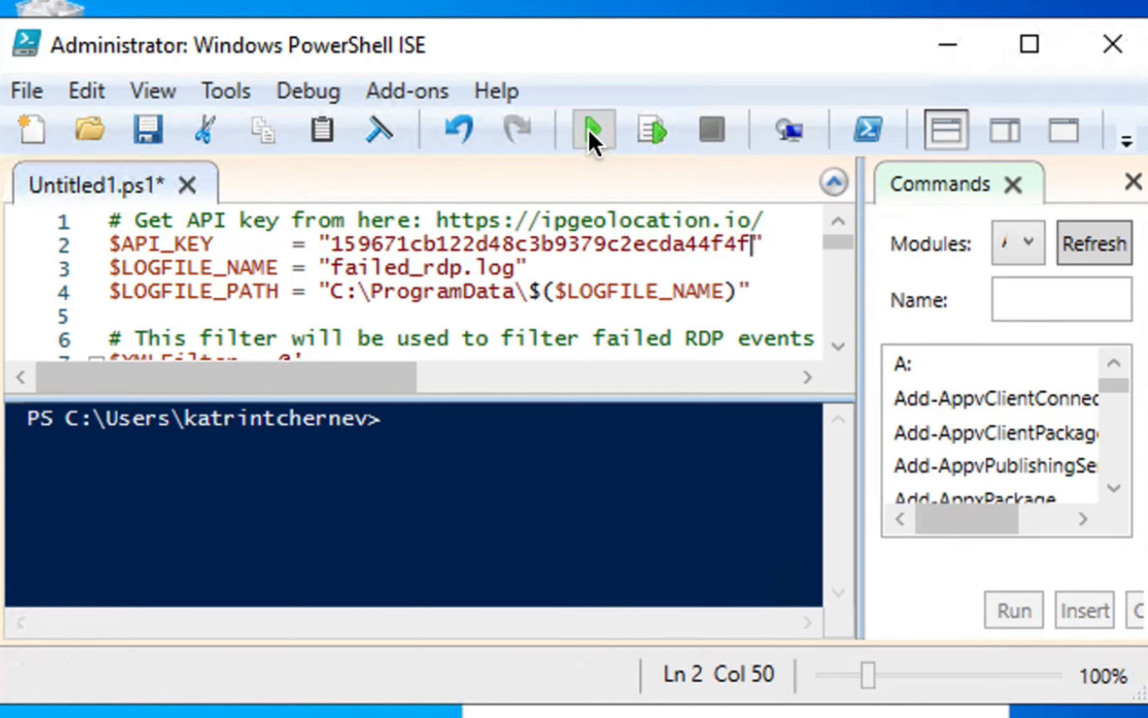
click(331, 244)
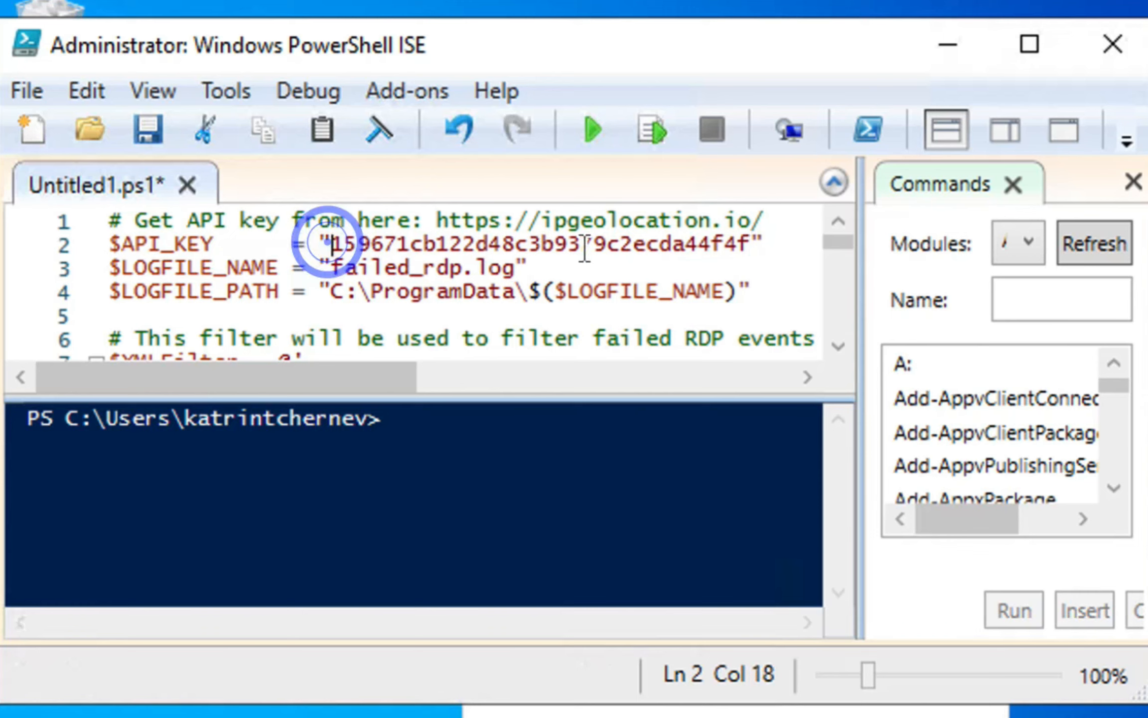
drag(749, 245, 356, 244)
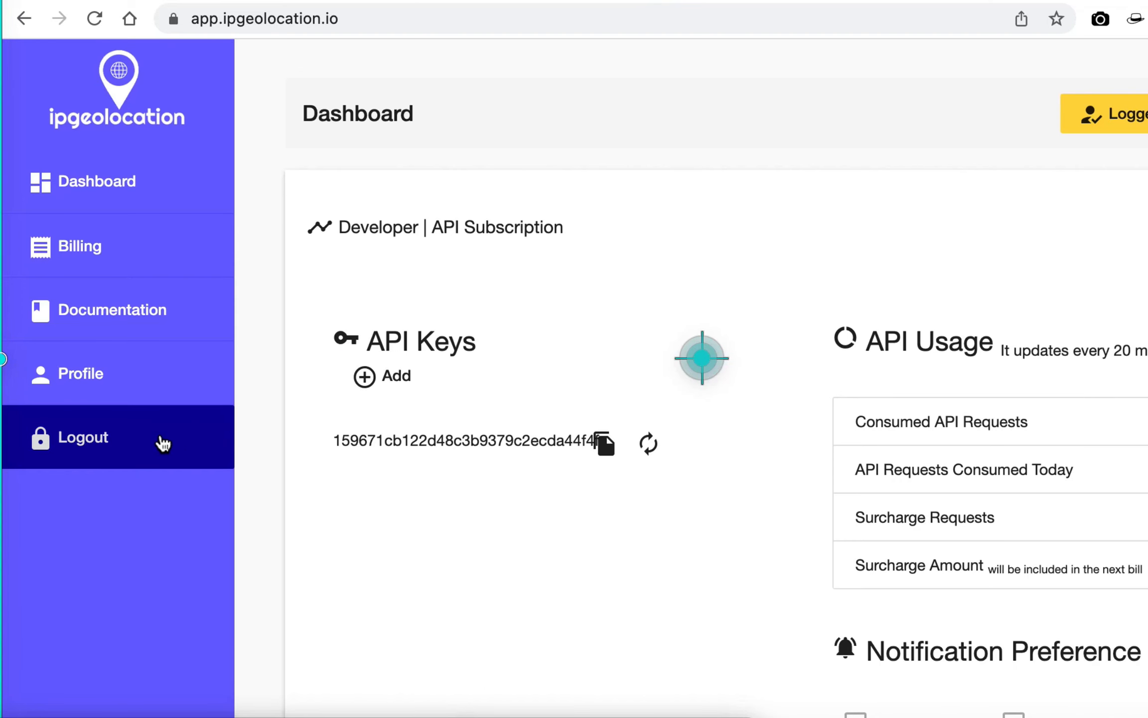
drag(324, 441, 631, 451)
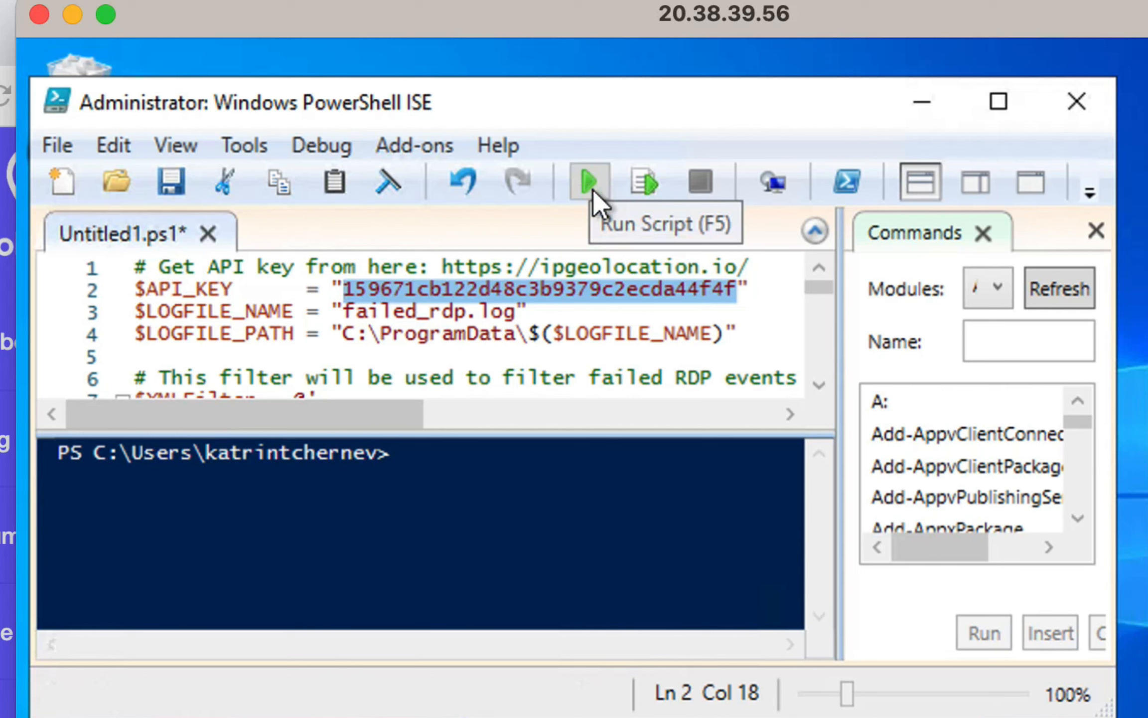
Run the script and copy C:\ProgramData\ from the $LOGFILE_PATH line.
click(589, 184)
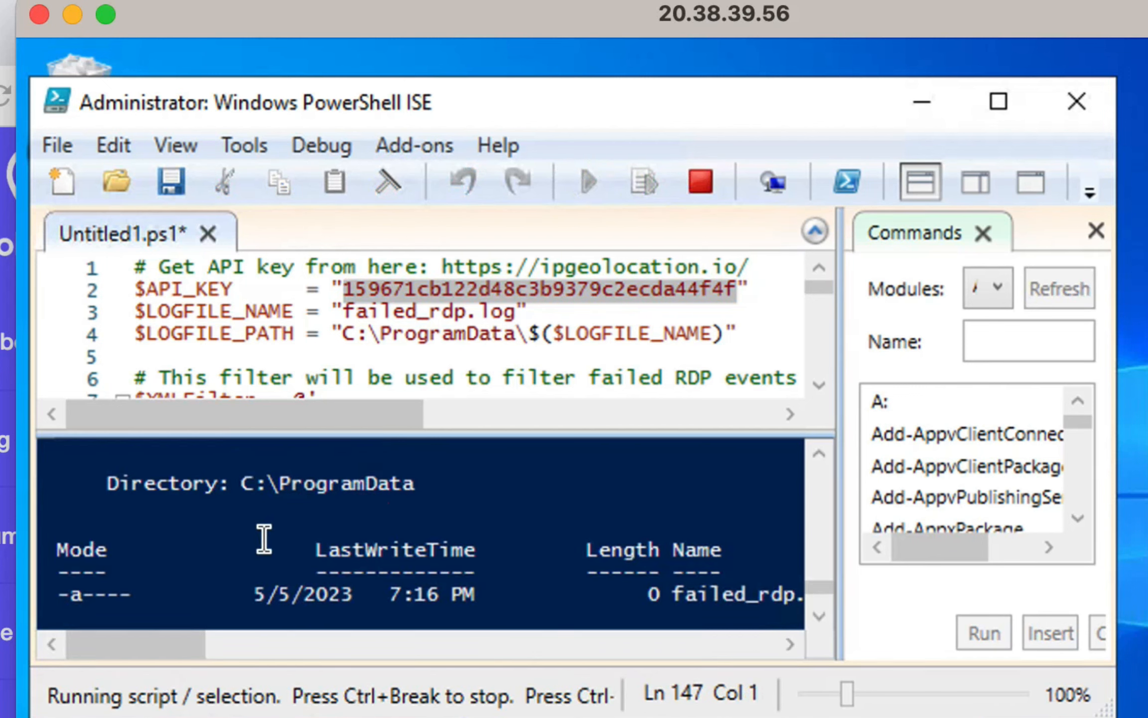
scroll(260, 538, down, 1)
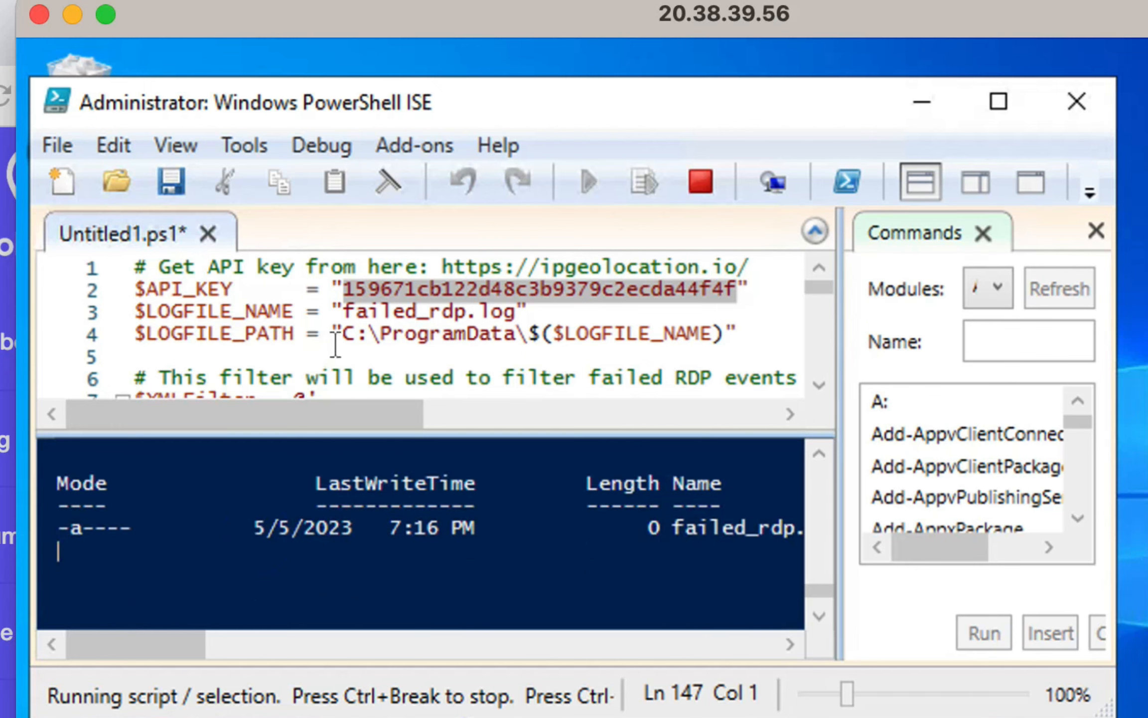
drag(339, 333, 537, 338)
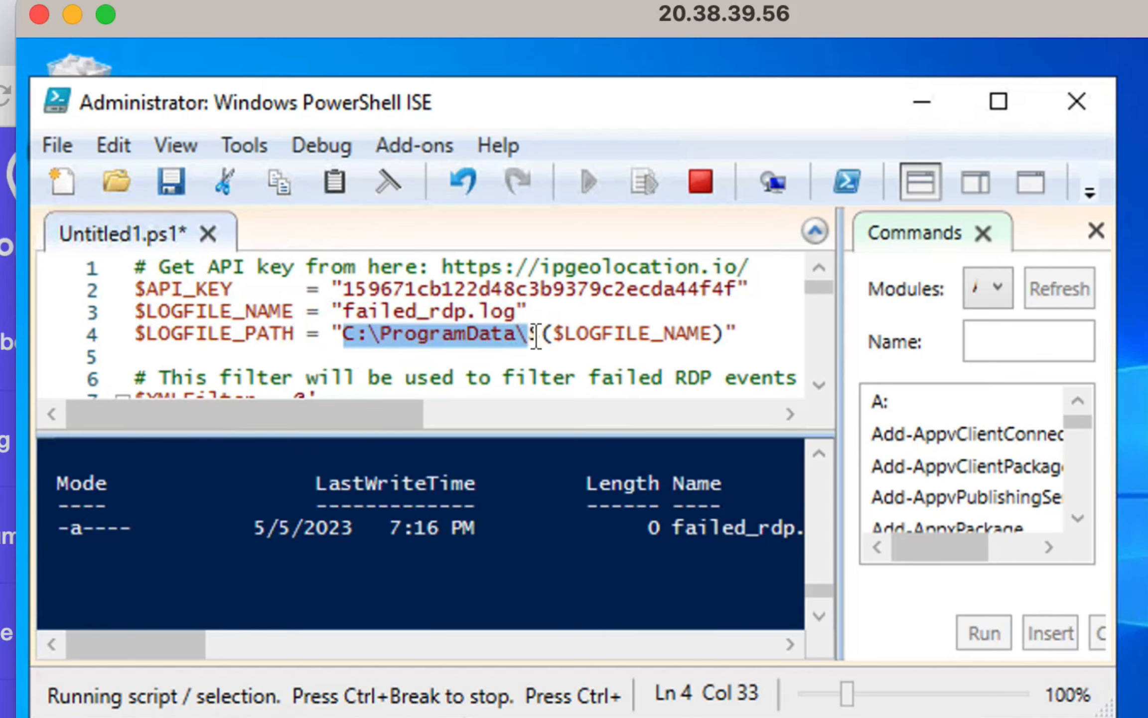
key(ctrl+c)
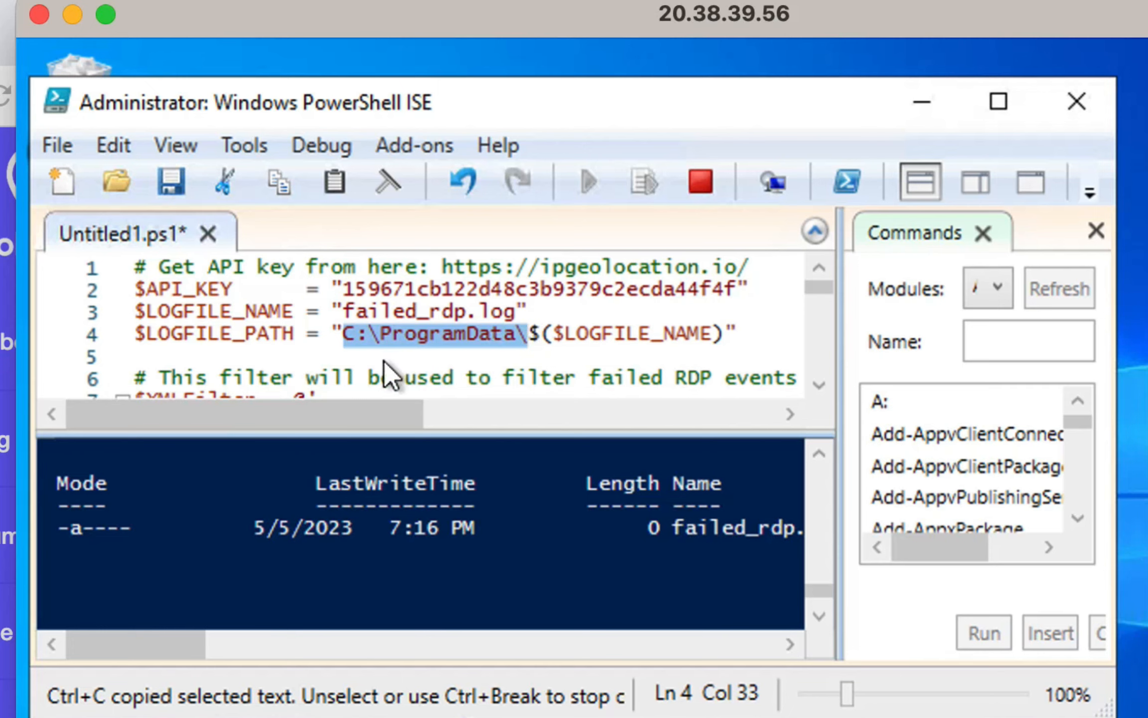
Save the running script to the Desktop as Script.ps1.
click(165, 173)
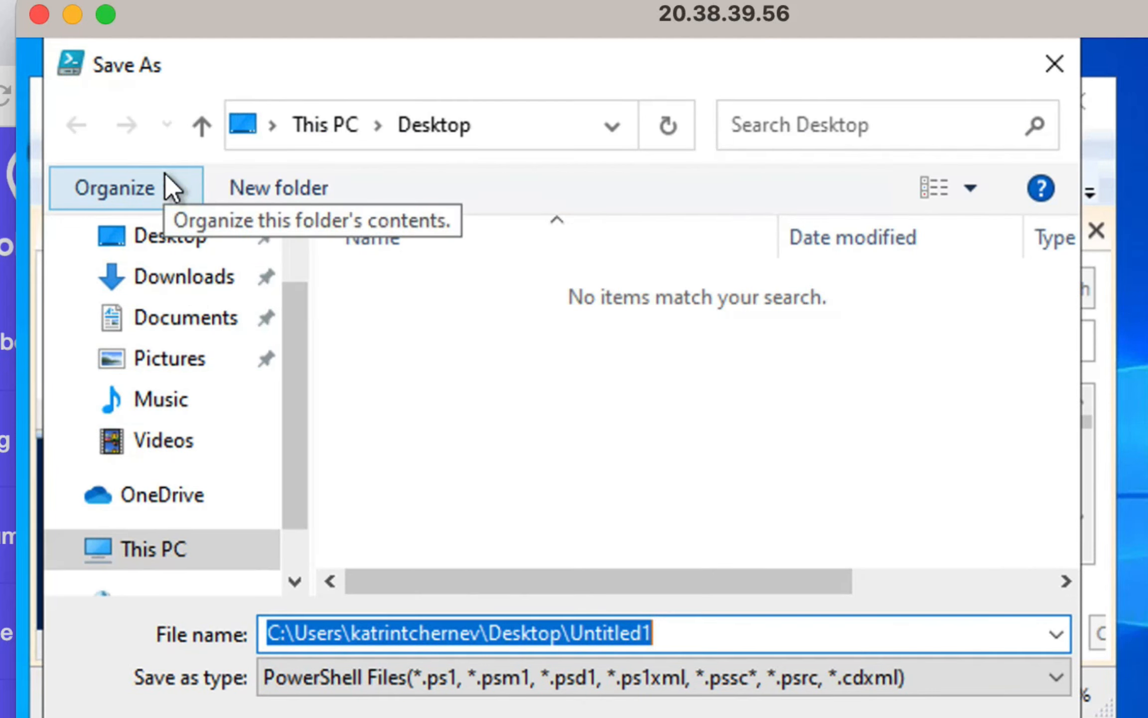
double_click(371, 629)
text(Script)
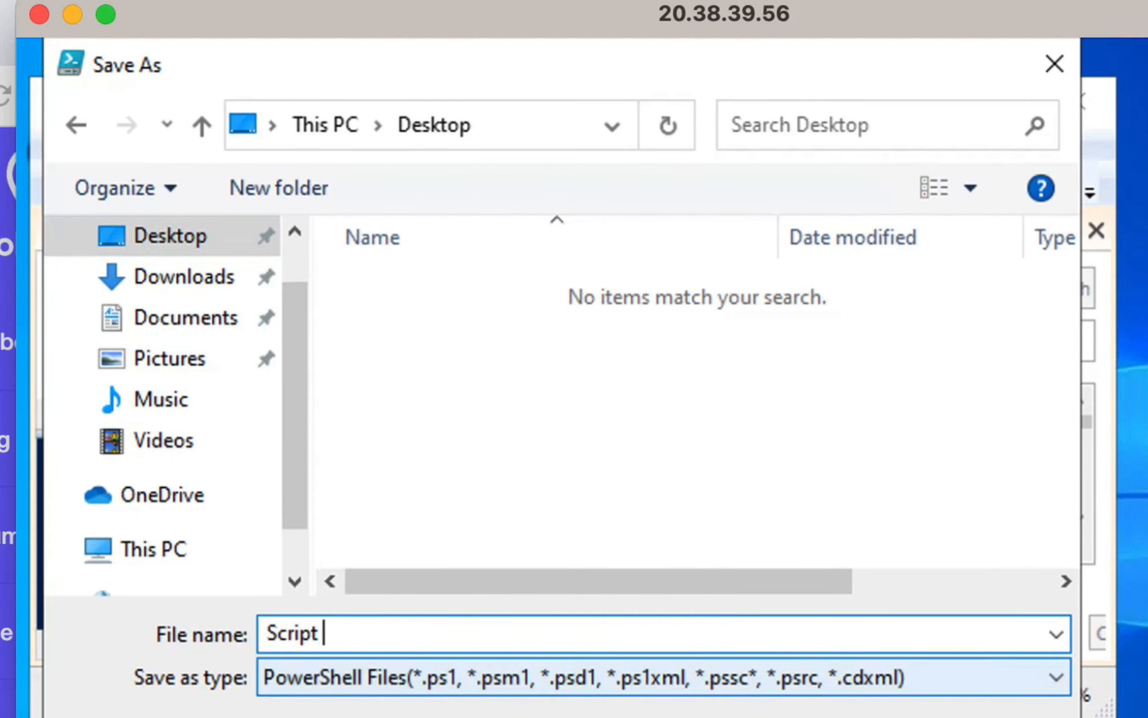
click(777, 716)
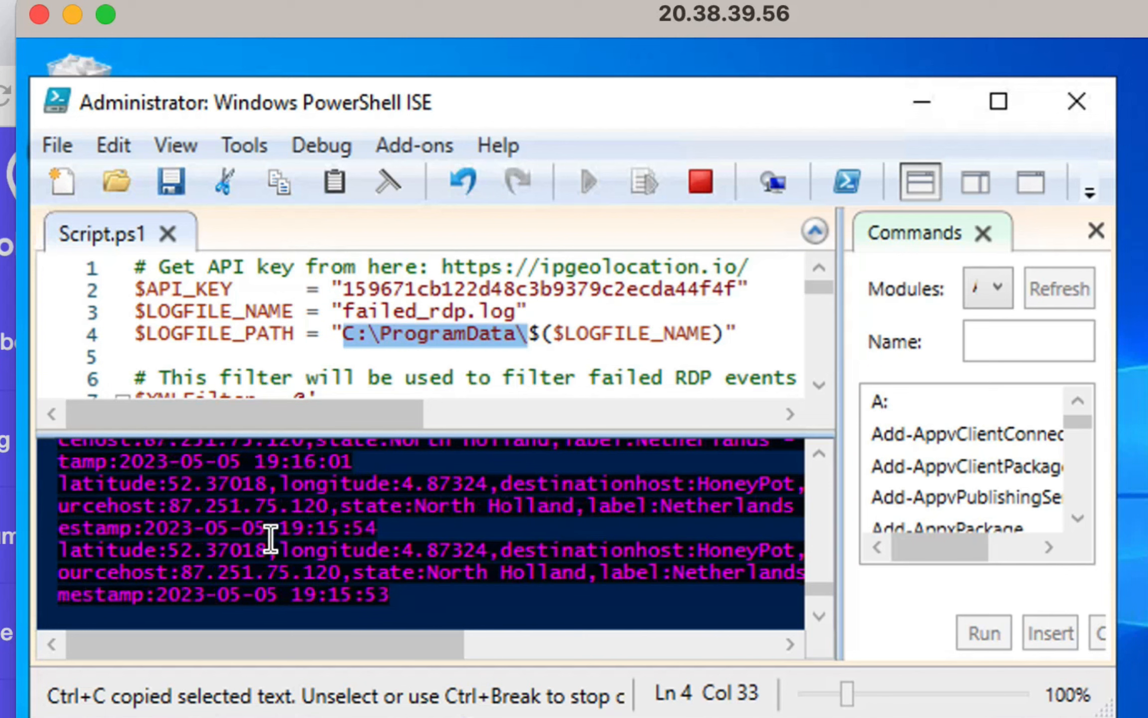
Scroll back through the console output to check the geolocated failed-login entries.
click(819, 455)
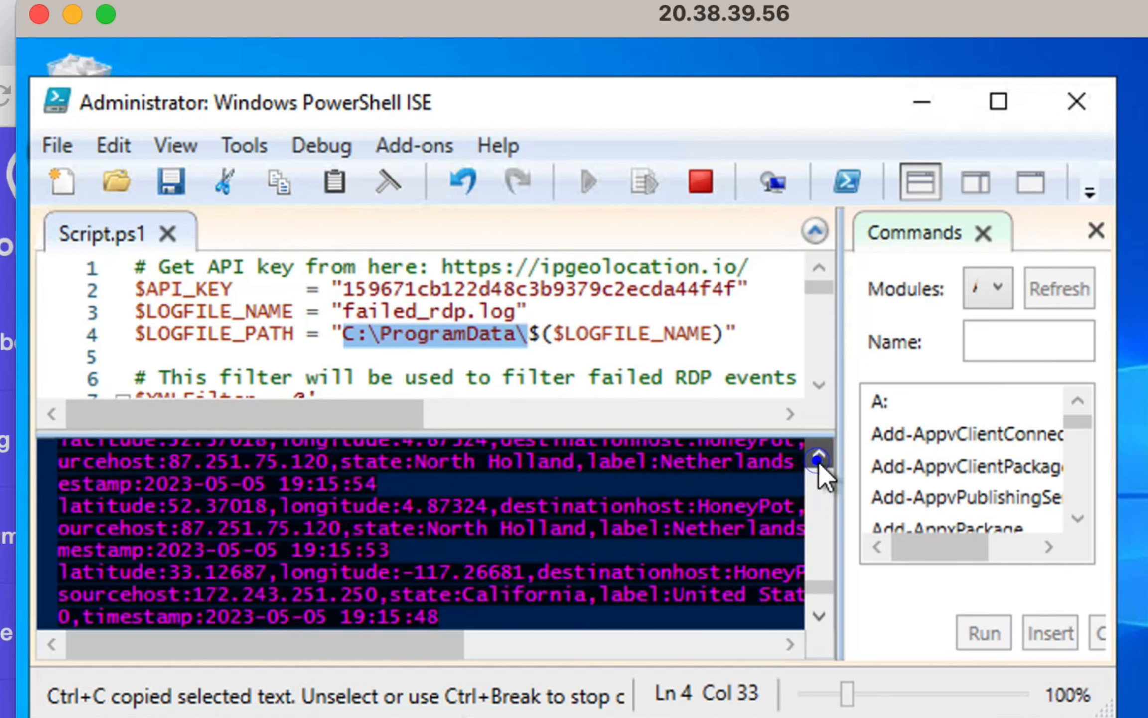
click(819, 461)
click(819, 461)
click(819, 462)
click(819, 461)
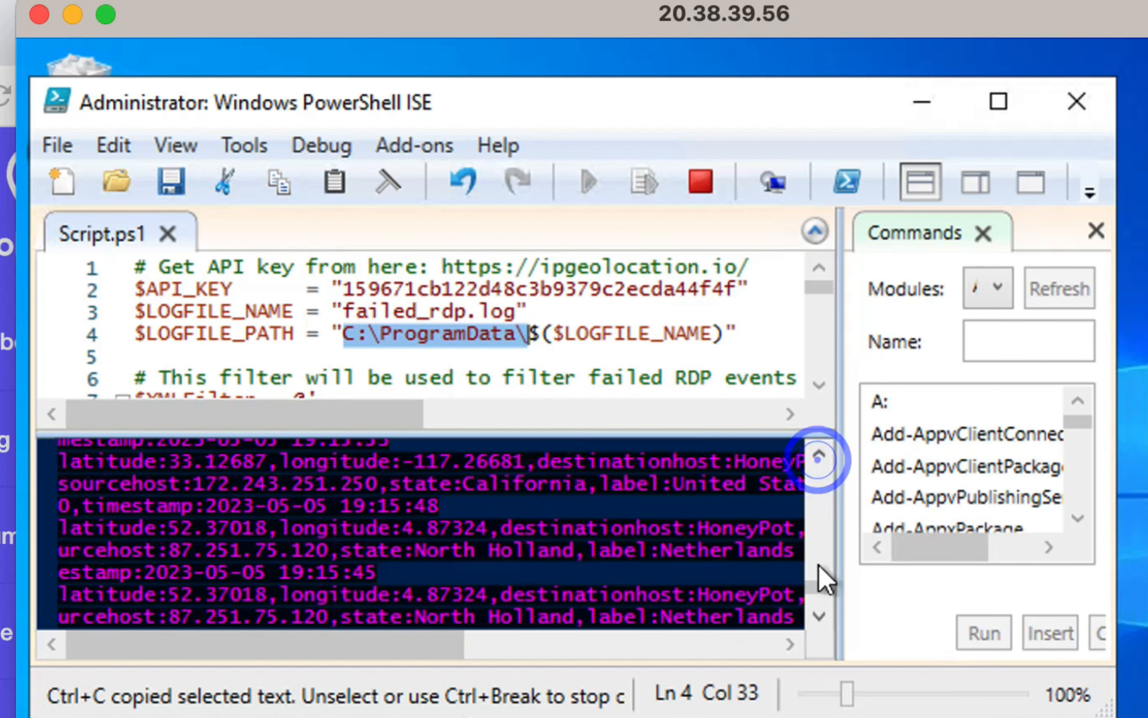
drag(818, 584, 837, 658)
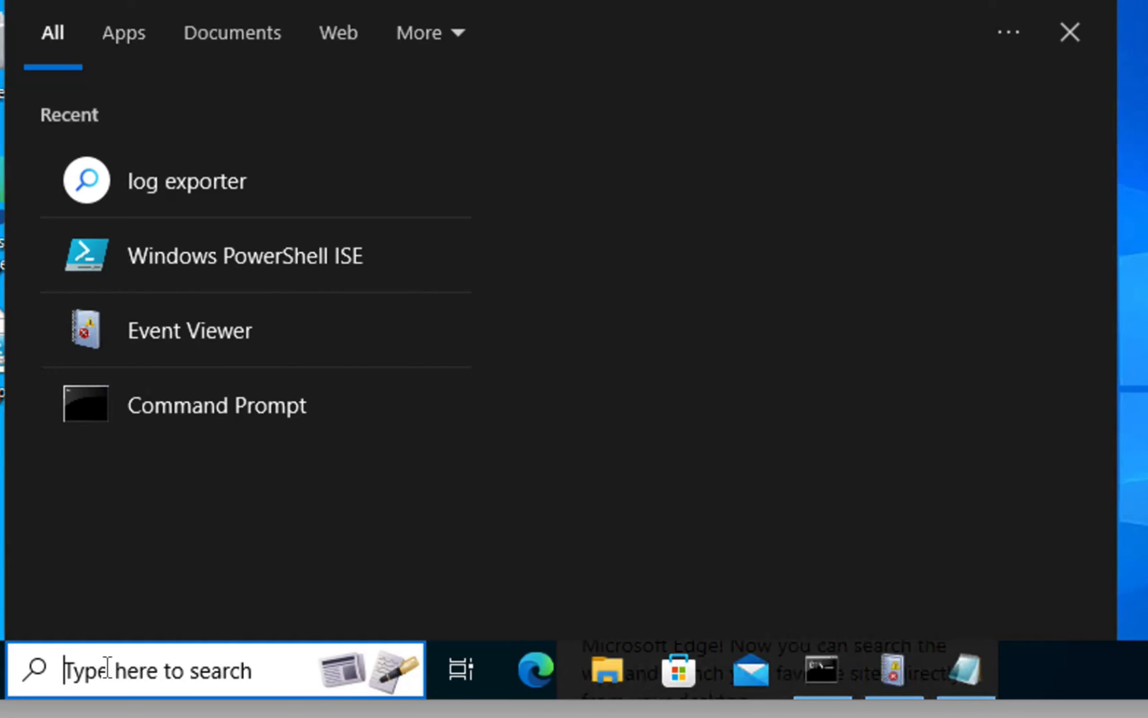
Search for C:\ProgramData\, open that folder, and open the failed_rdp log file.
text(C:\ProgramData\)
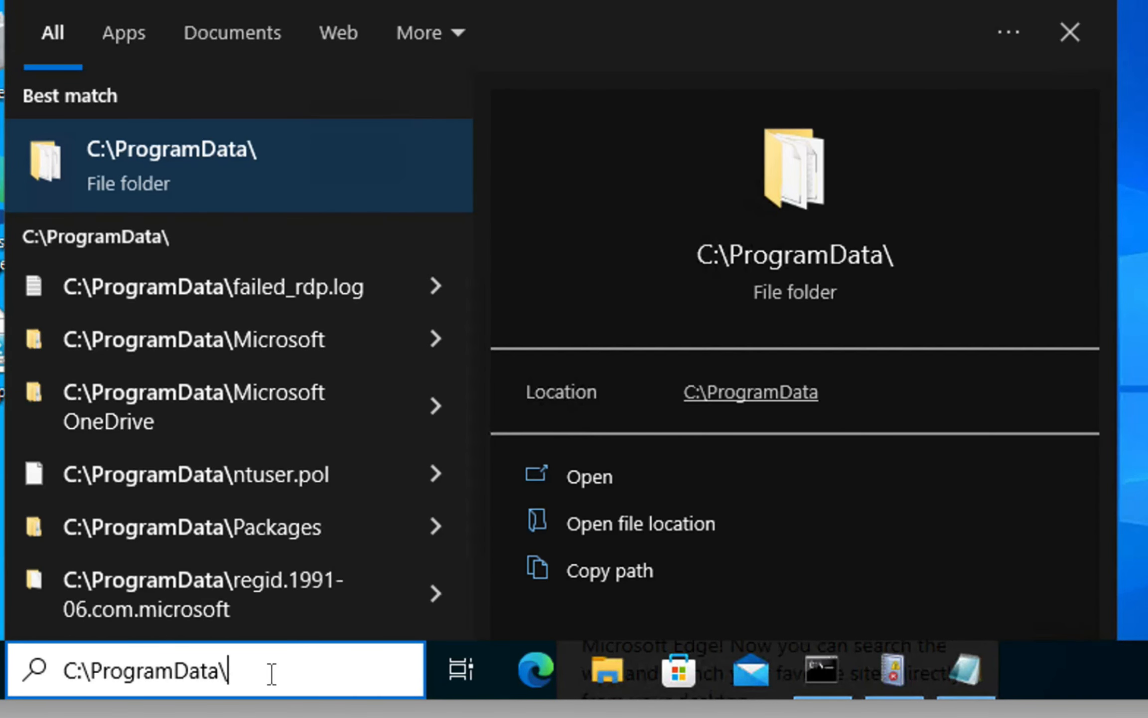
triple_click(247, 670)
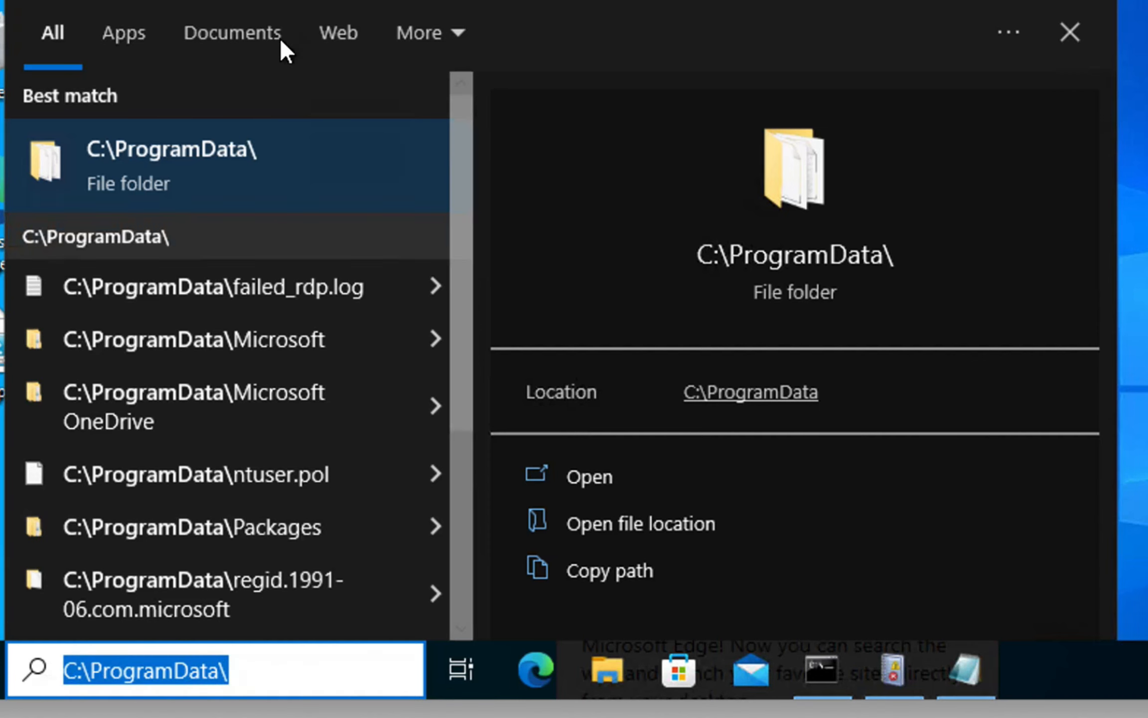
click(250, 129)
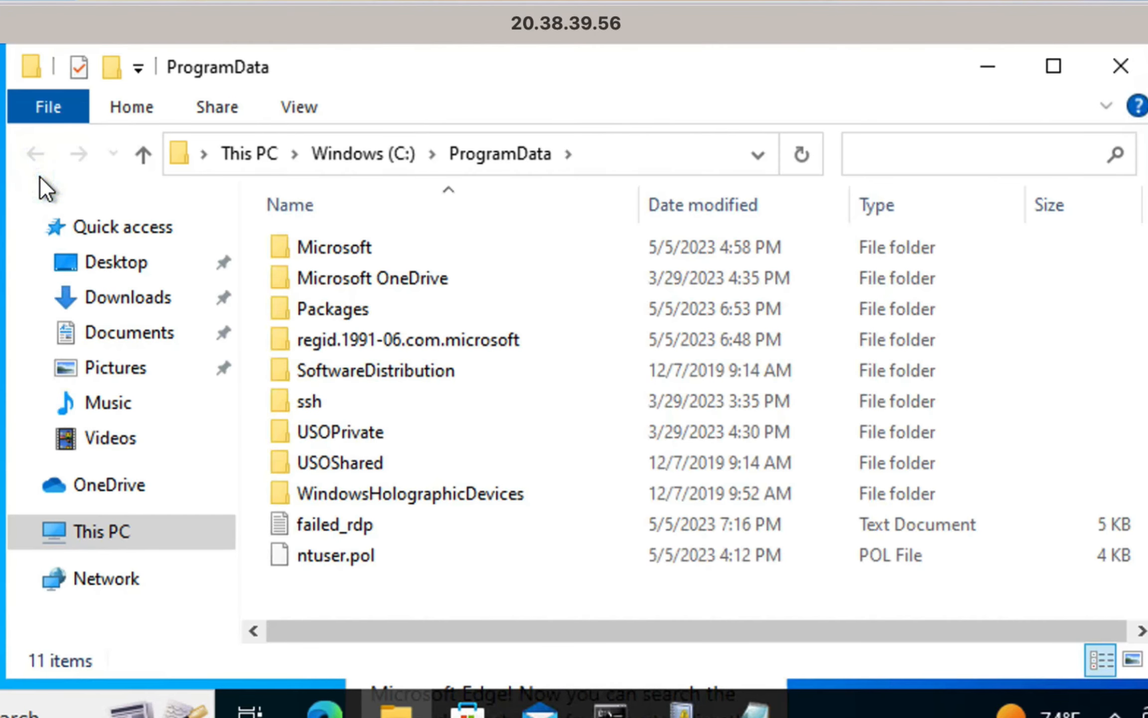
click(314, 521)
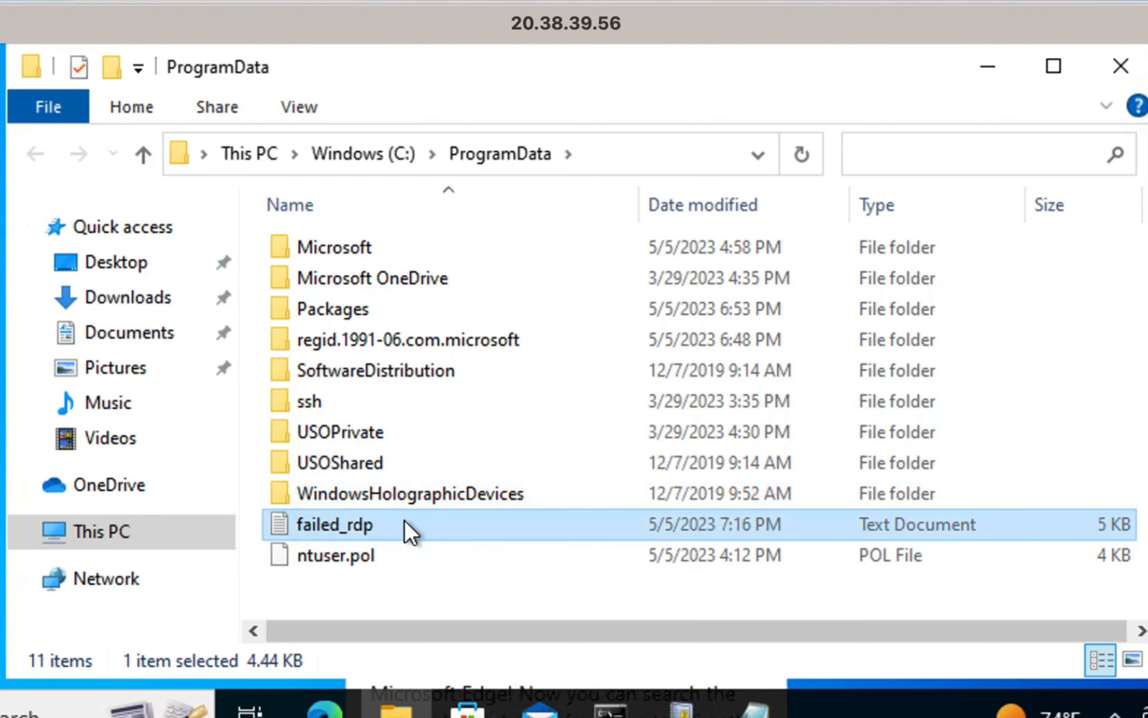
double_click(358, 526)
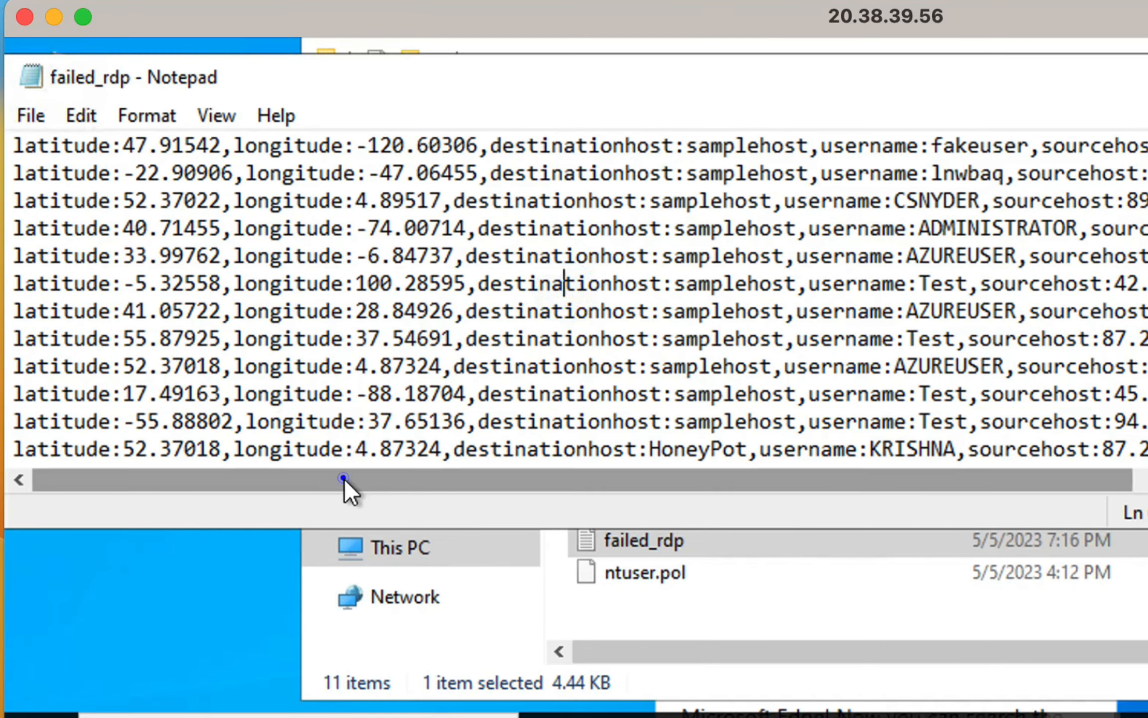
Review failed_rdp.log in Notepad, selecting its last entry and the samplehost sample entries.
drag(47, 465, 766, 469)
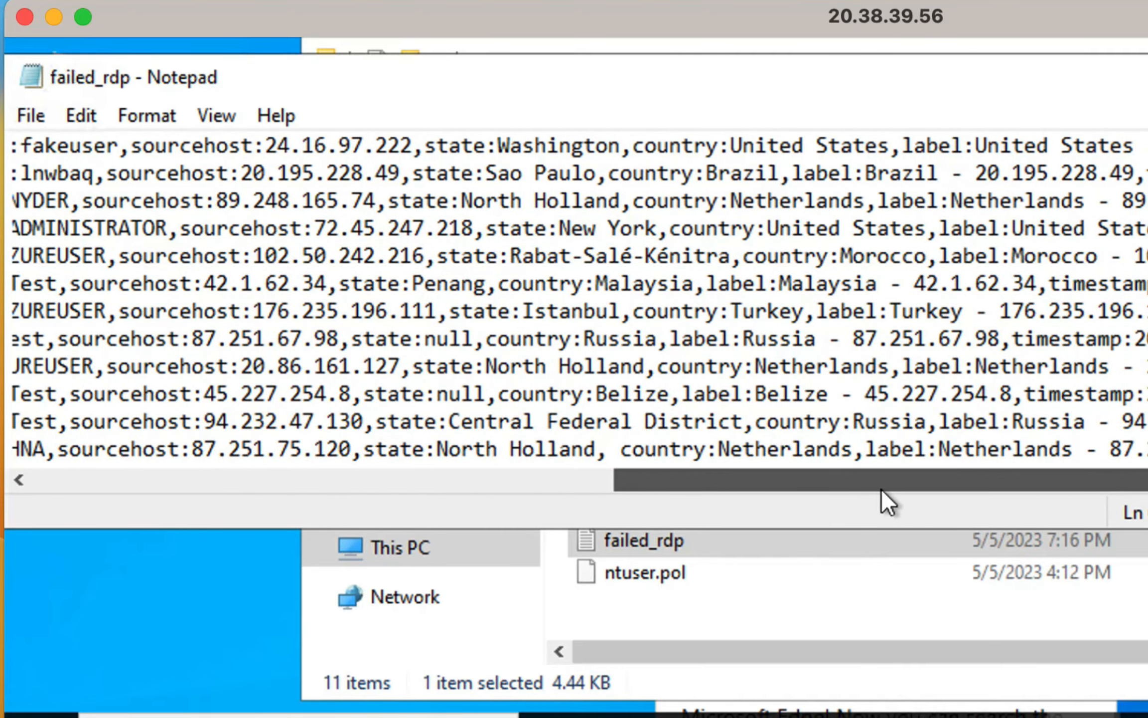
drag(882, 487, 220, 461)
scroll(16, 424, down, 4)
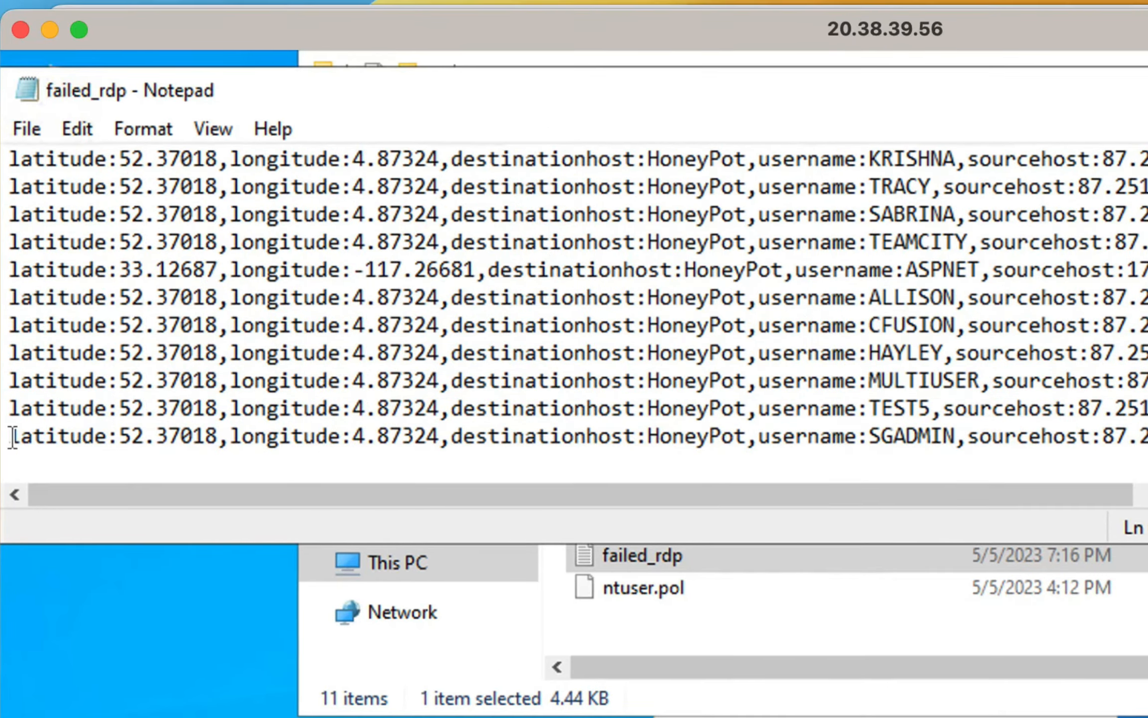
drag(12, 437, 10, 463)
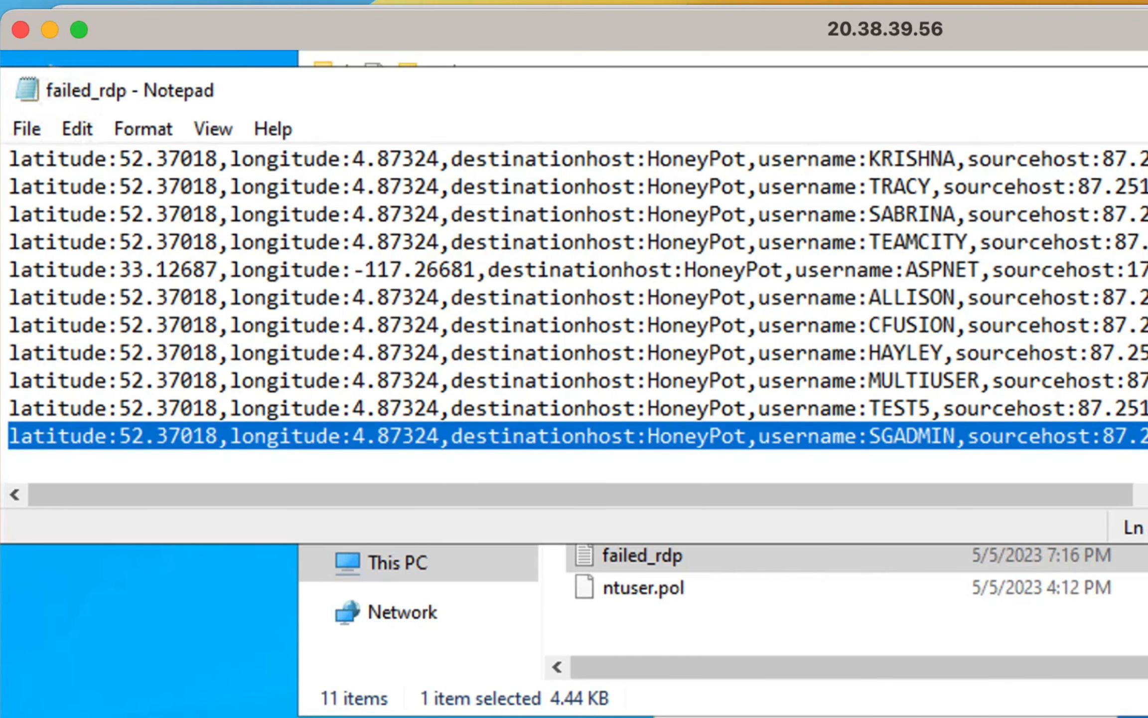
scroll(573, 304, right, 10)
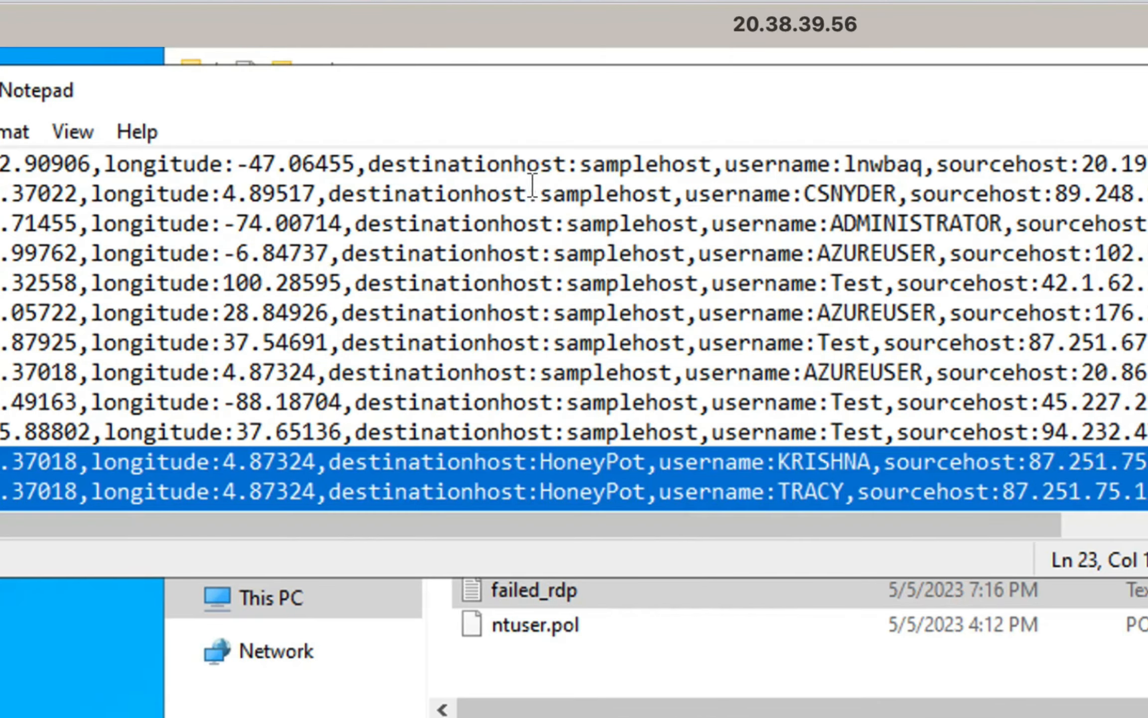
drag(646, 186, 751, 242)
drag(652, 253, 710, 432)
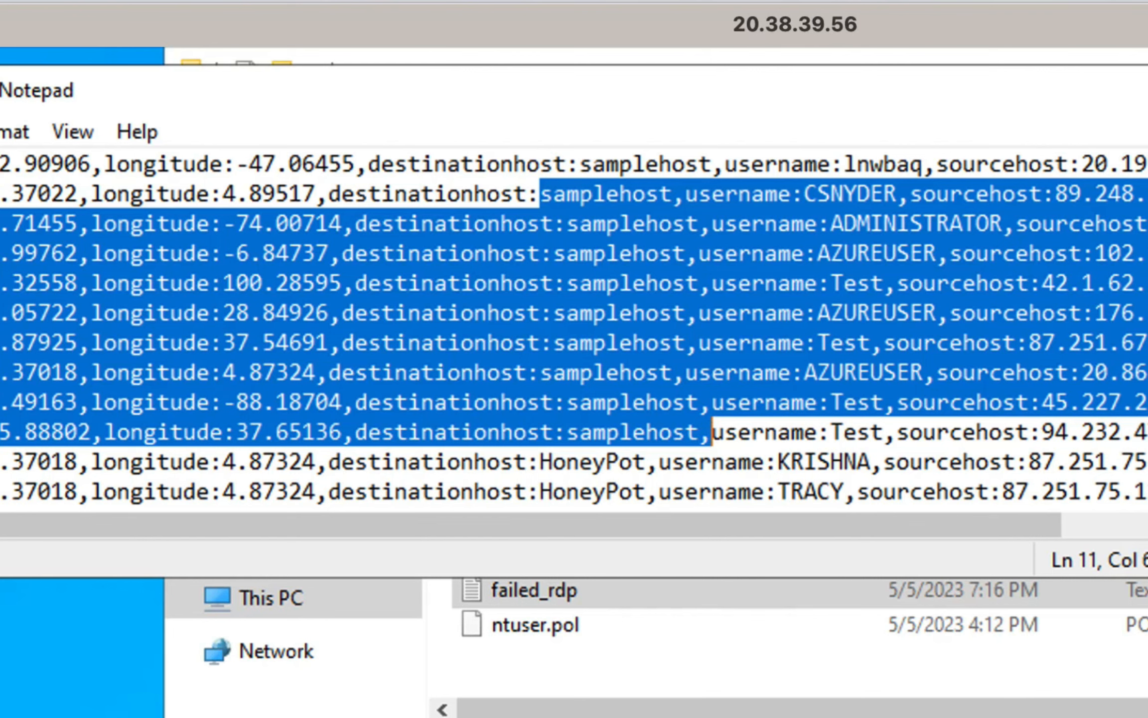
scroll(574, 326, down, 1)
scroll(575, 329, down, 2)
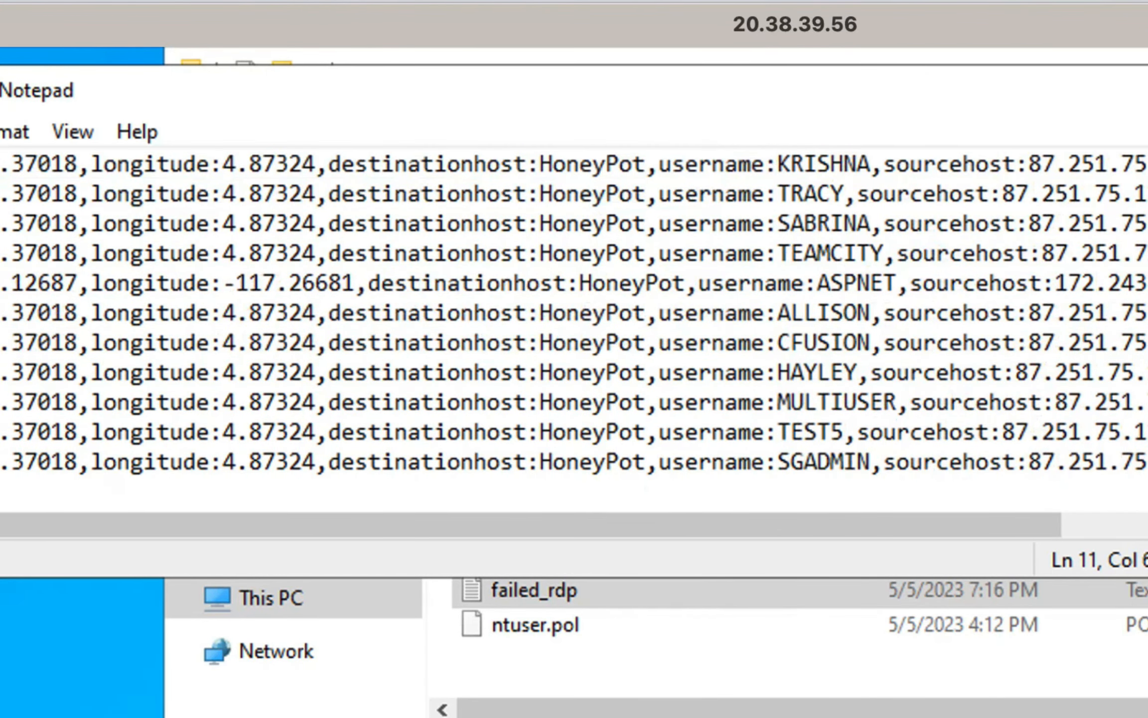
scroll(574, 329, up, 3)
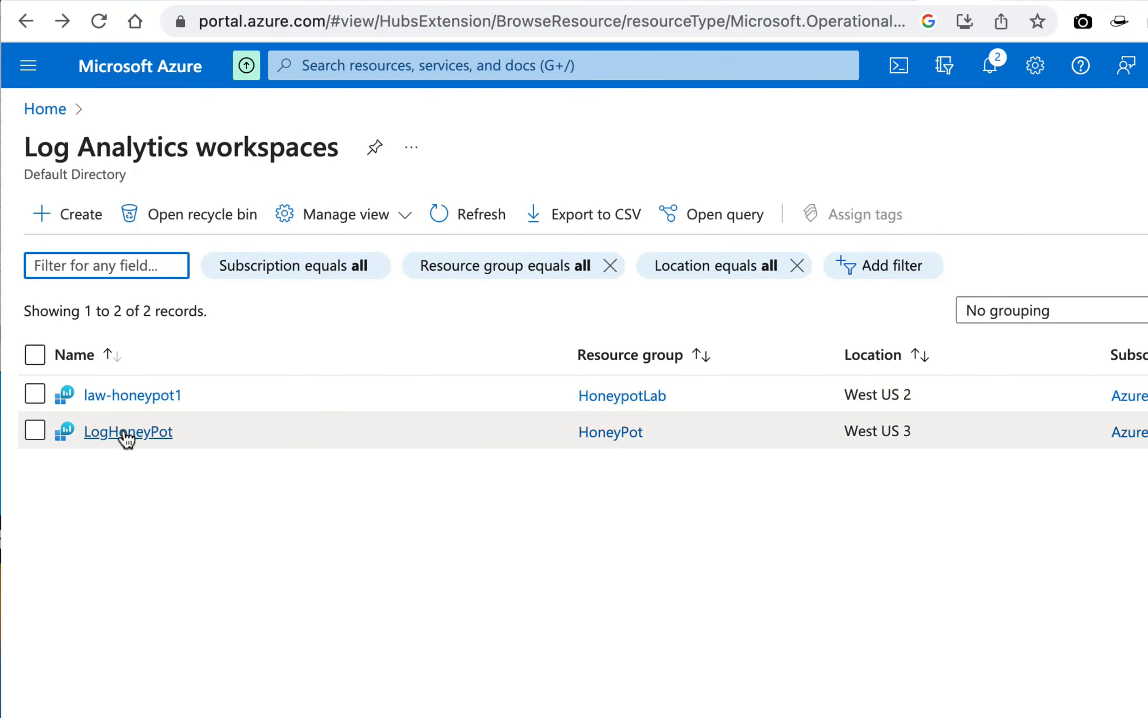
In the LogHoneyPot workspace's Tables, start a New custom log (MMA-based).
drag(20, 141, 367, 155)
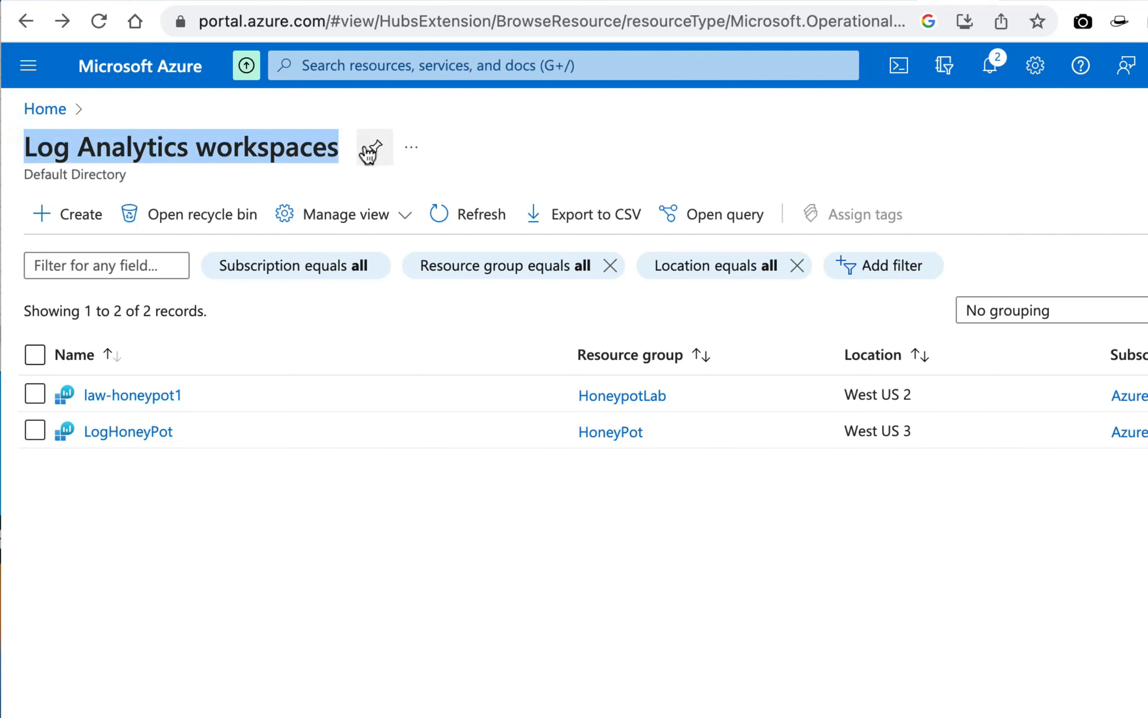
click(125, 431)
scroll(125, 436, down, 3)
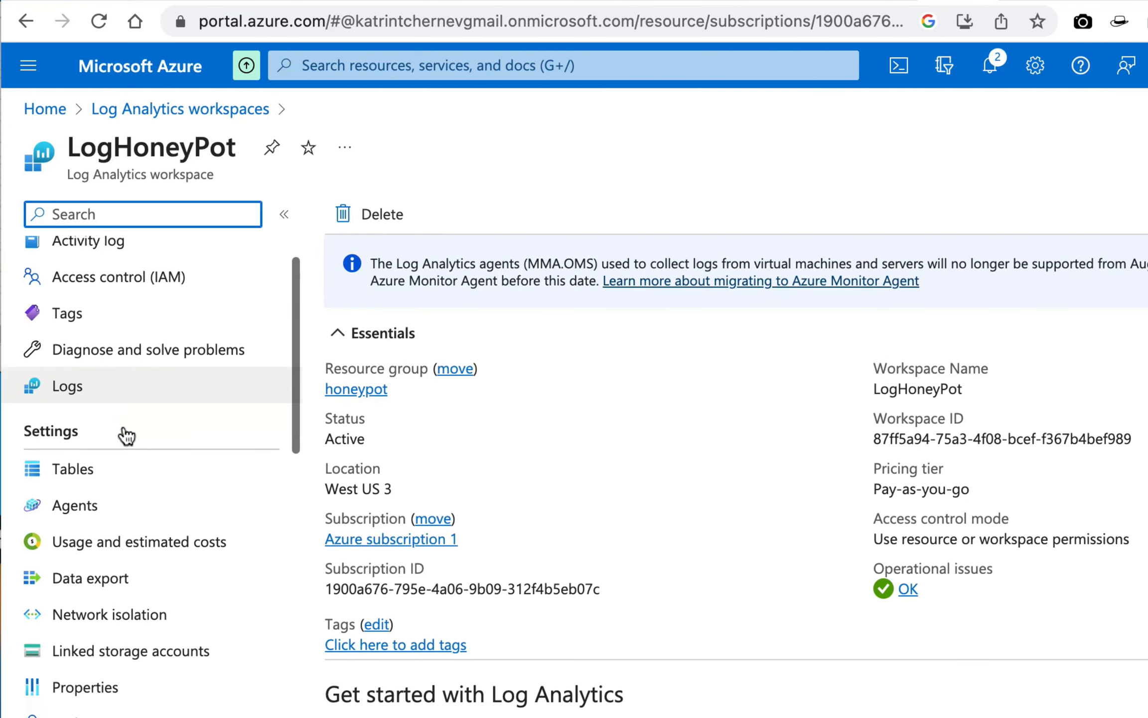
click(117, 433)
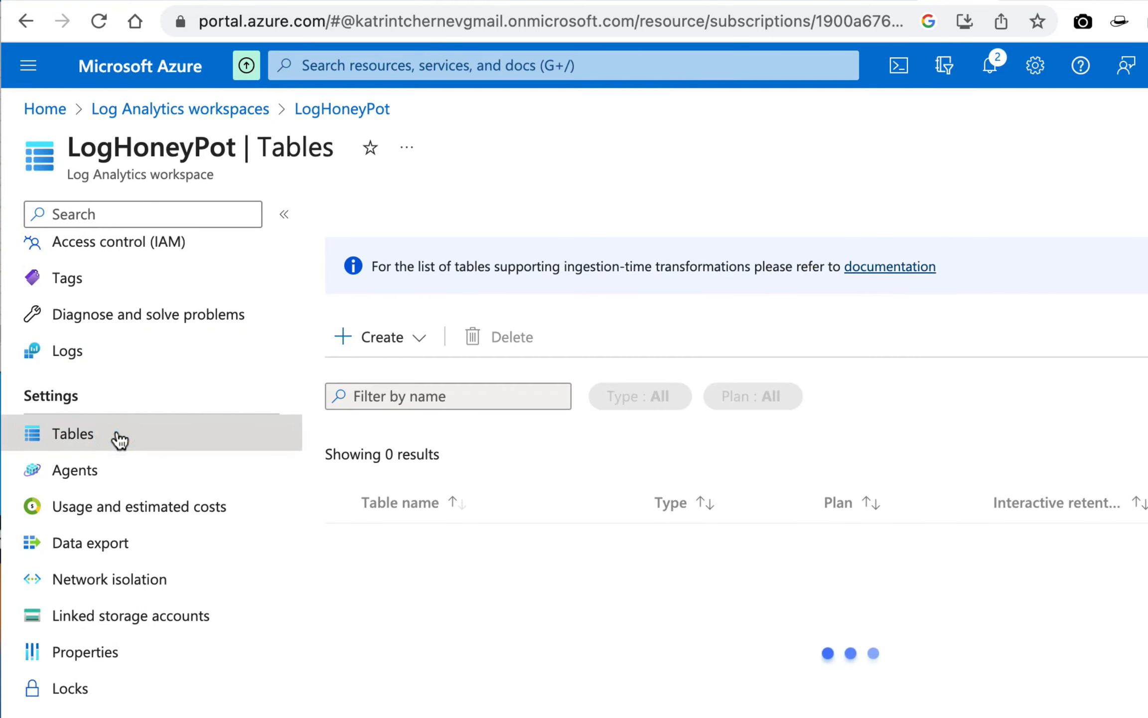
click(353, 335)
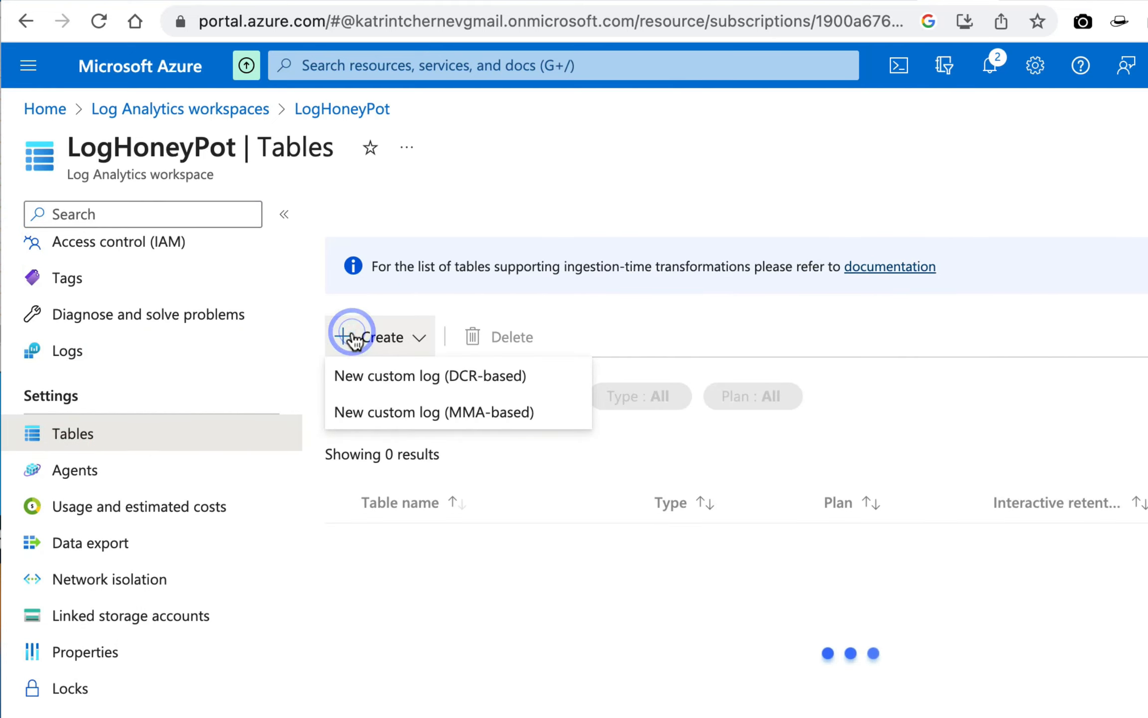
click(428, 396)
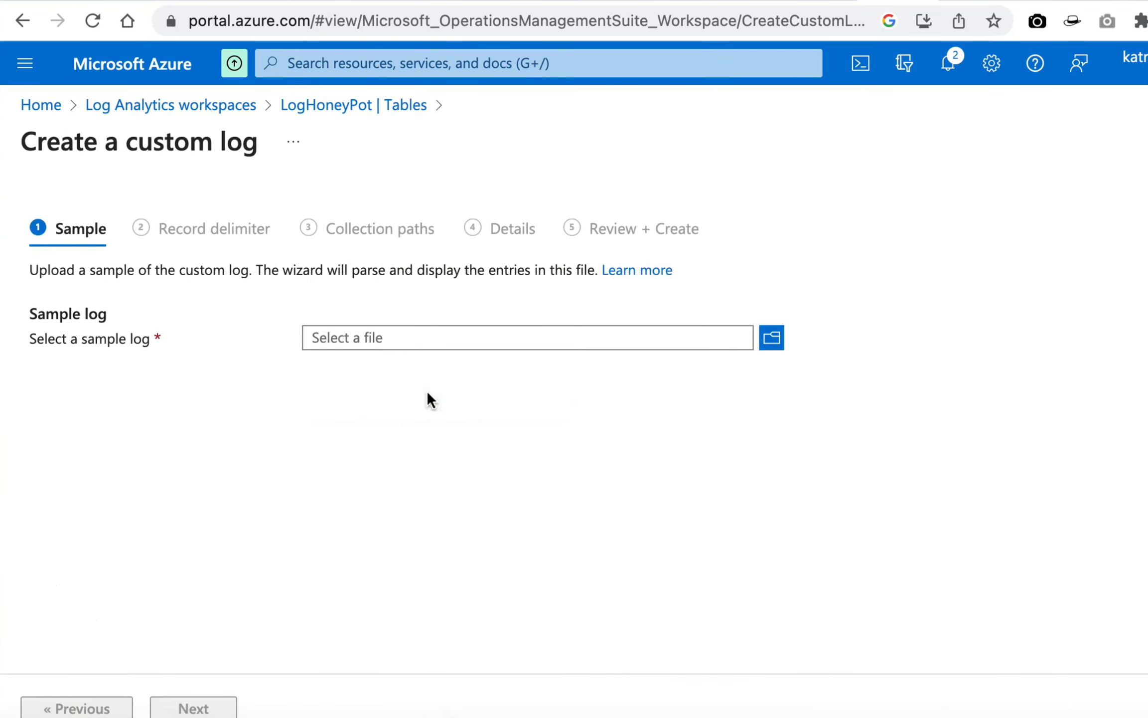
Copy all the failed_rdp log text to serve as the sample file.
click(544, 337)
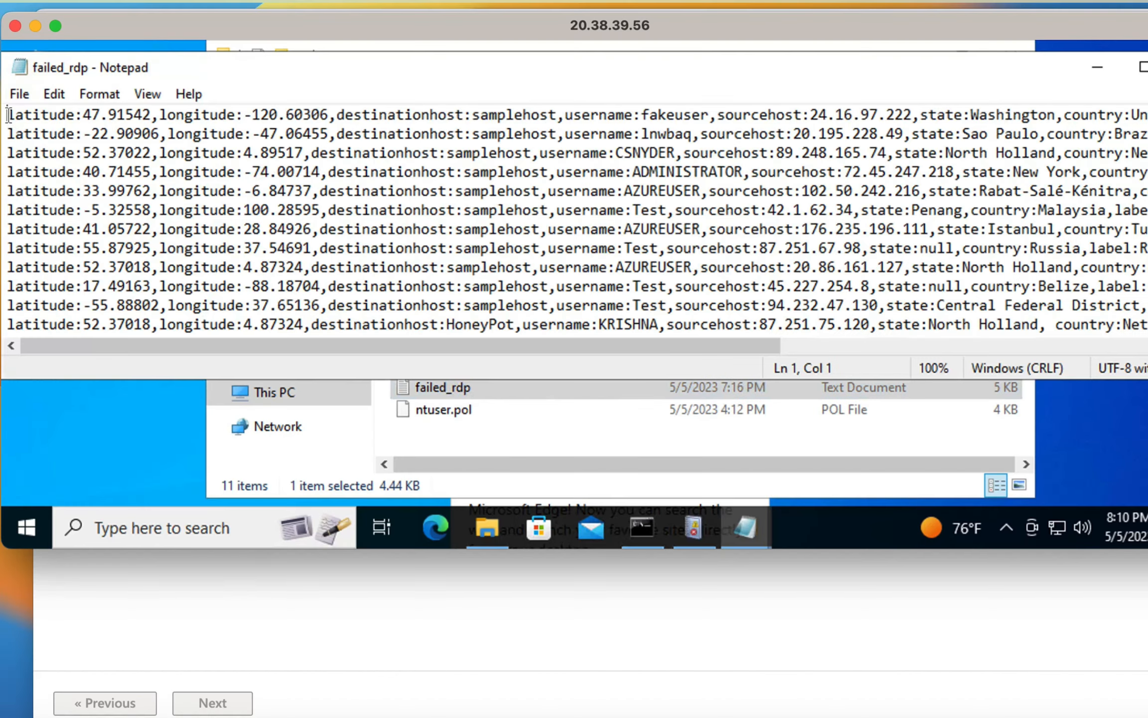
drag(8, 115, 1038, 480)
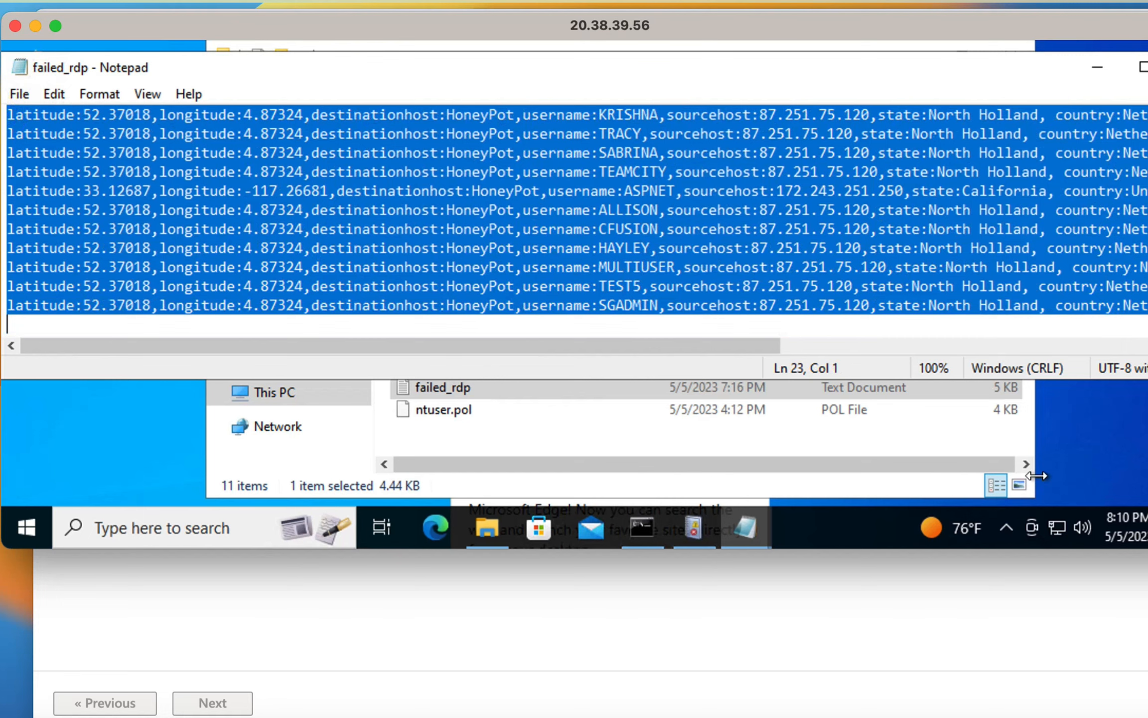
click(855, 575)
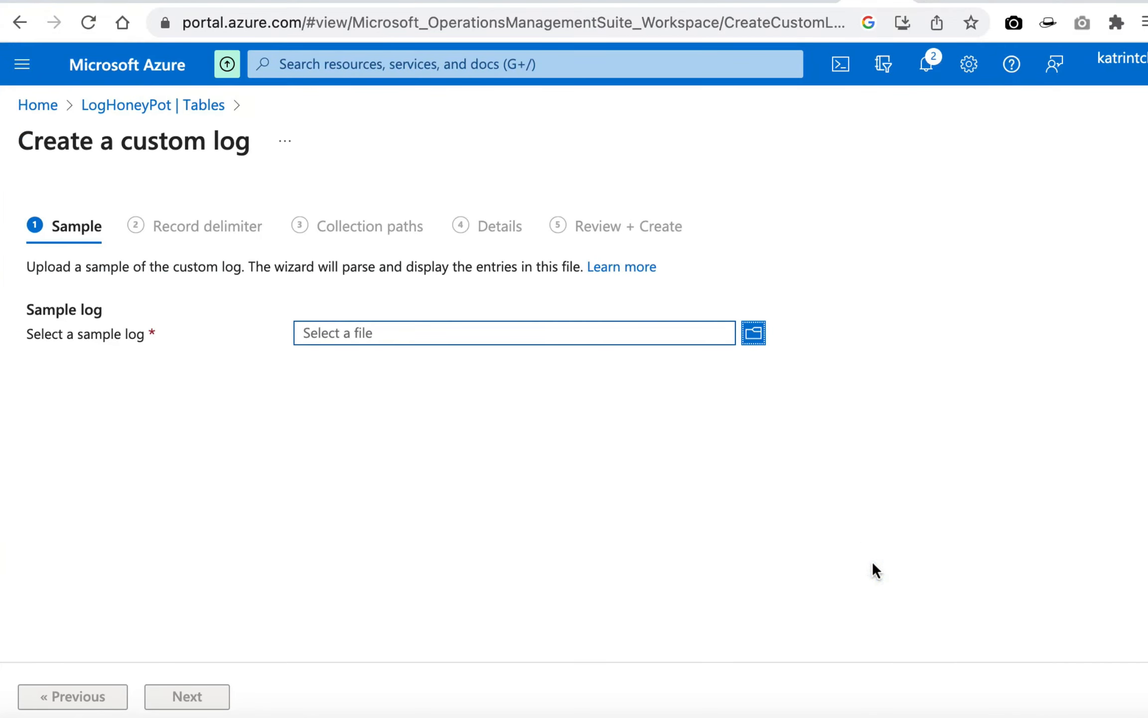
Paste the log into a new TextEdit document, save it as FailedRDP, and minimize it.
key(super+space)
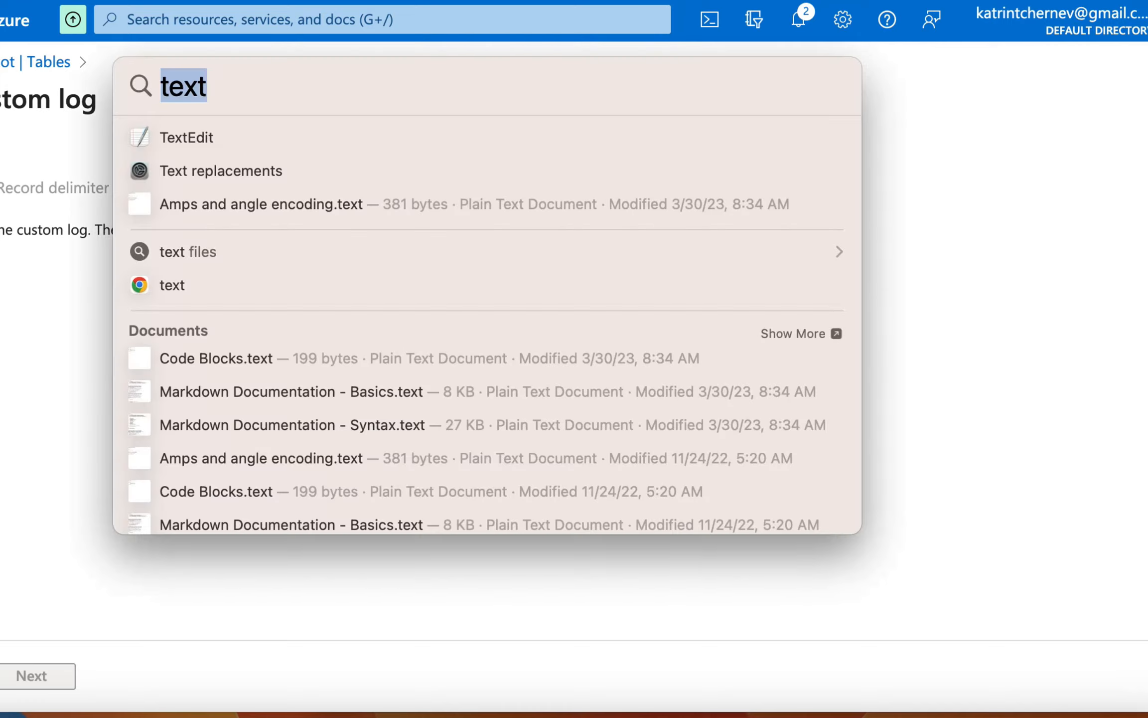
click(277, 134)
key(super+v)
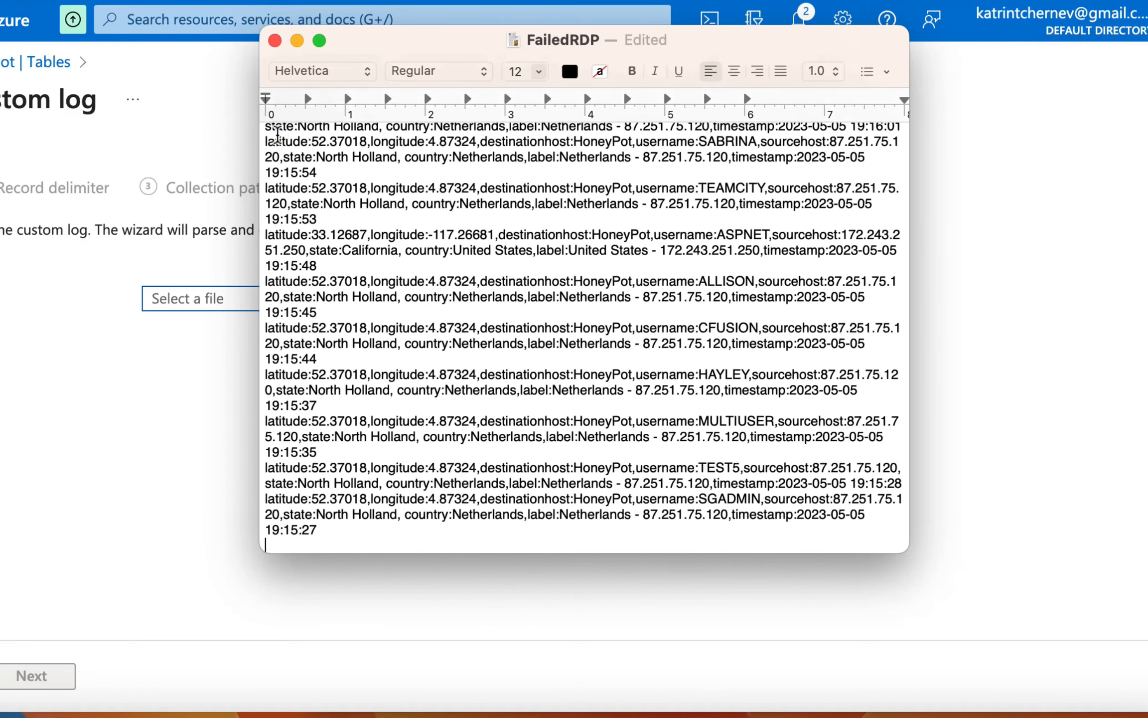
scroll(664, 199, up, 5)
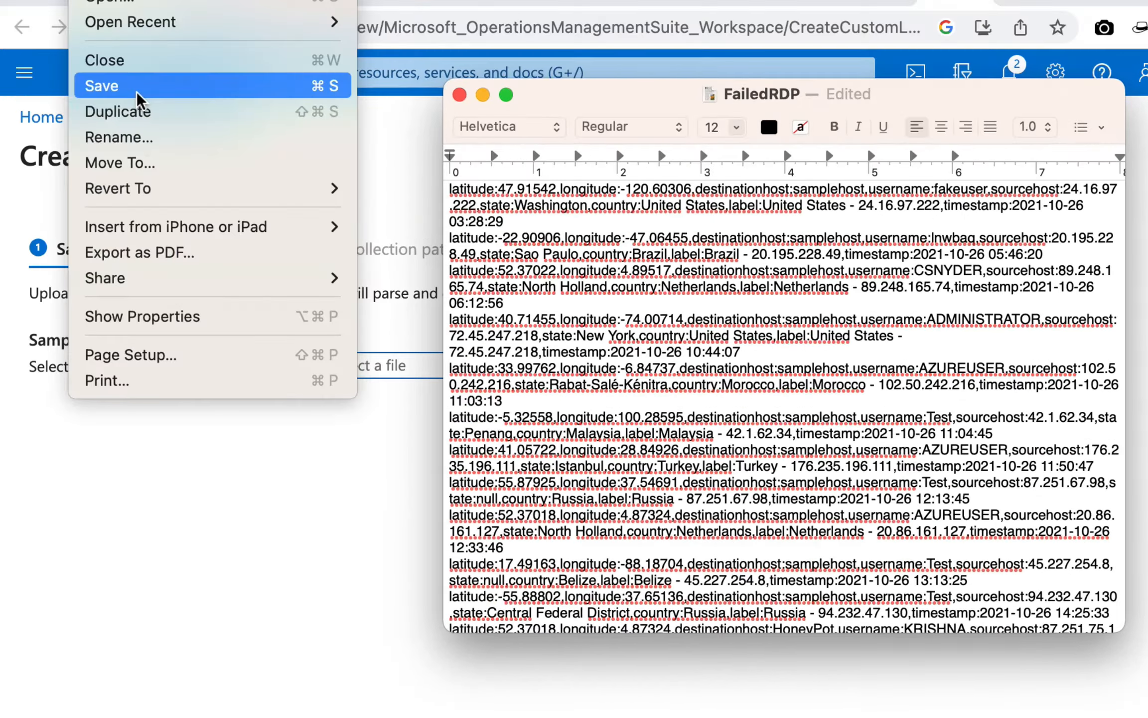
click(137, 93)
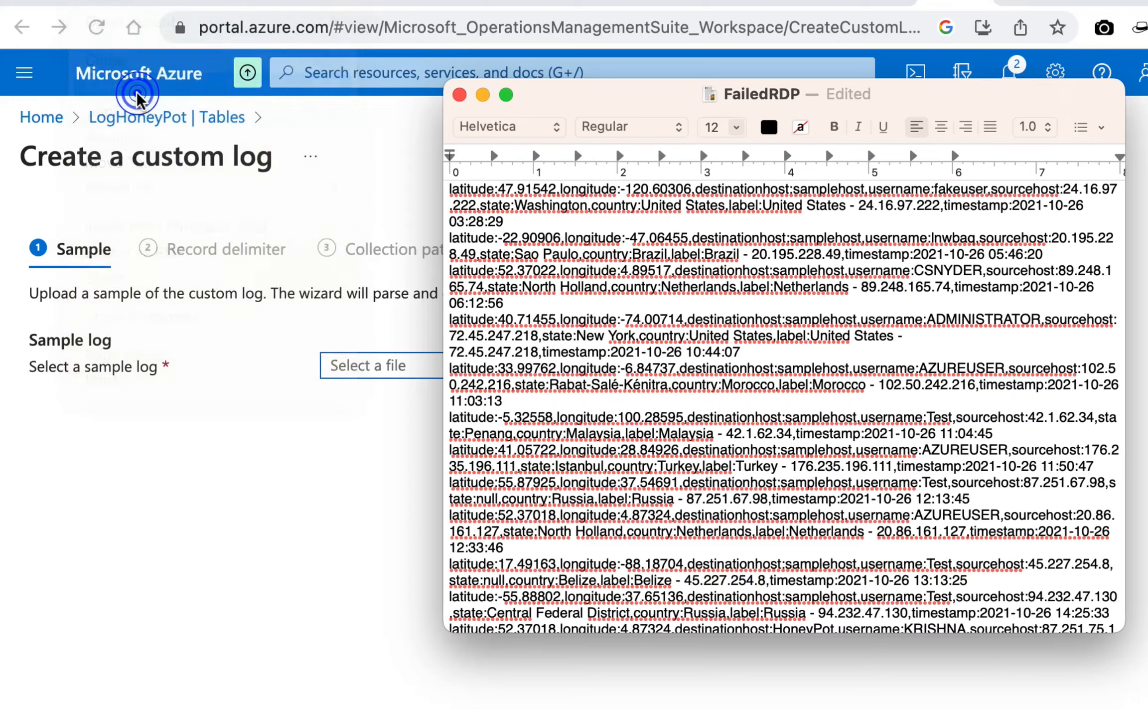
click(481, 95)
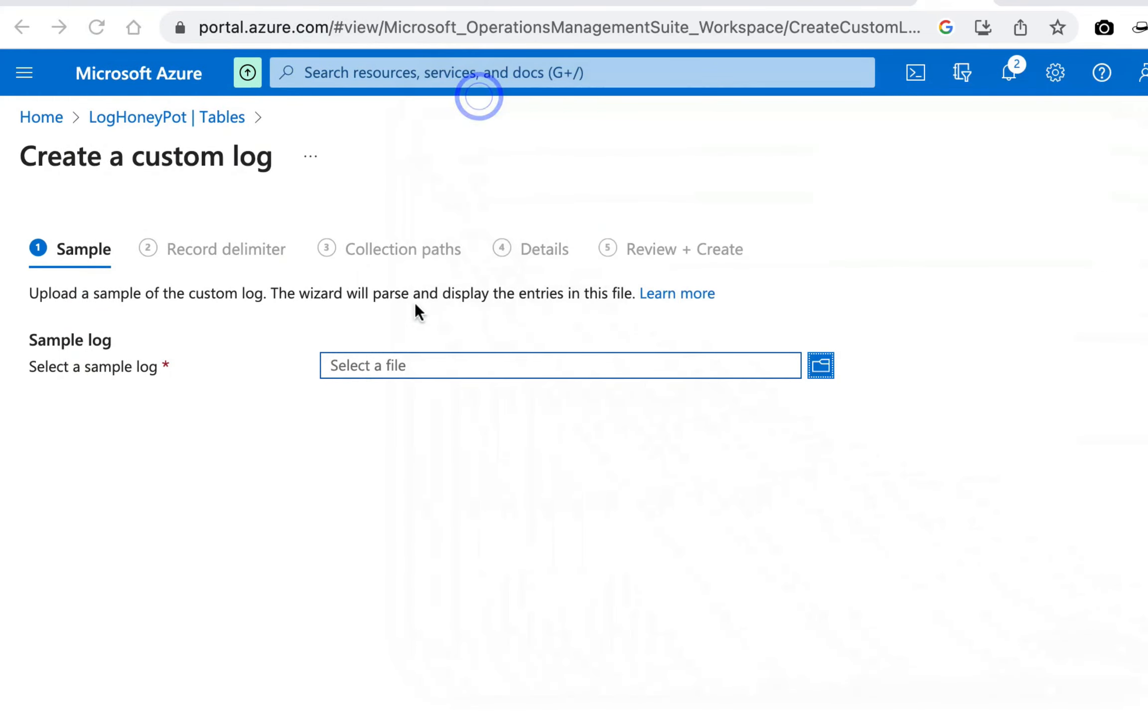
Upload the FailedRDP file as the custom log's sample log.
click(822, 366)
click(821, 366)
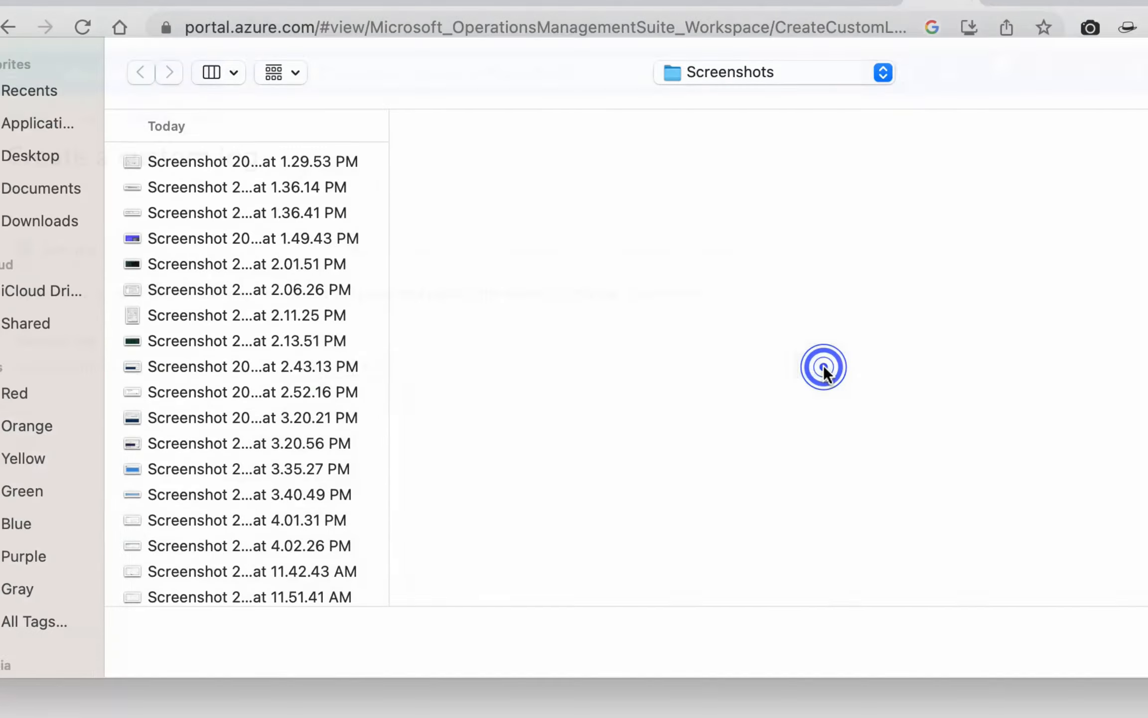
click(1123, 77)
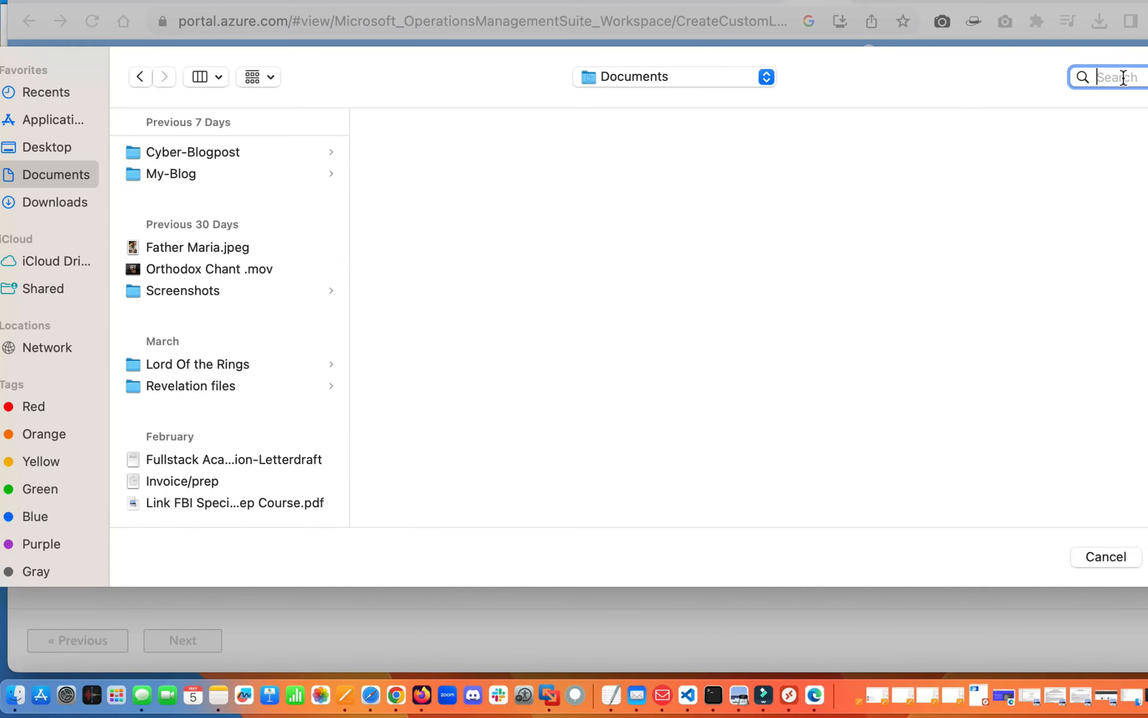
text(failed)
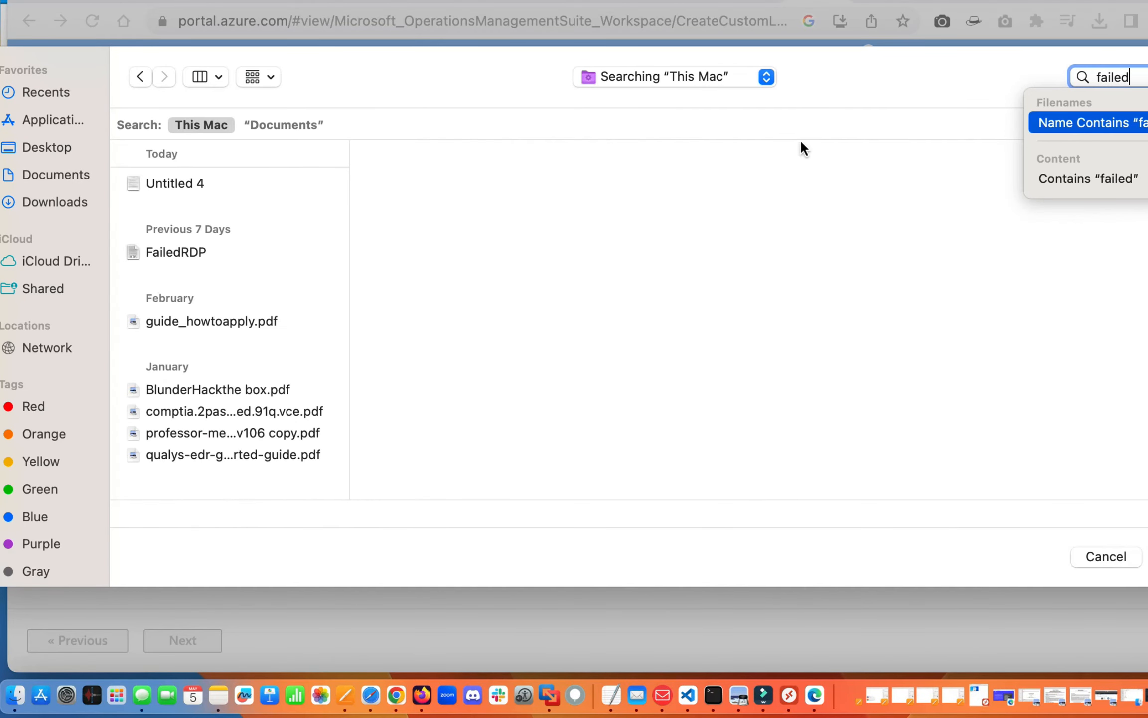
click(249, 246)
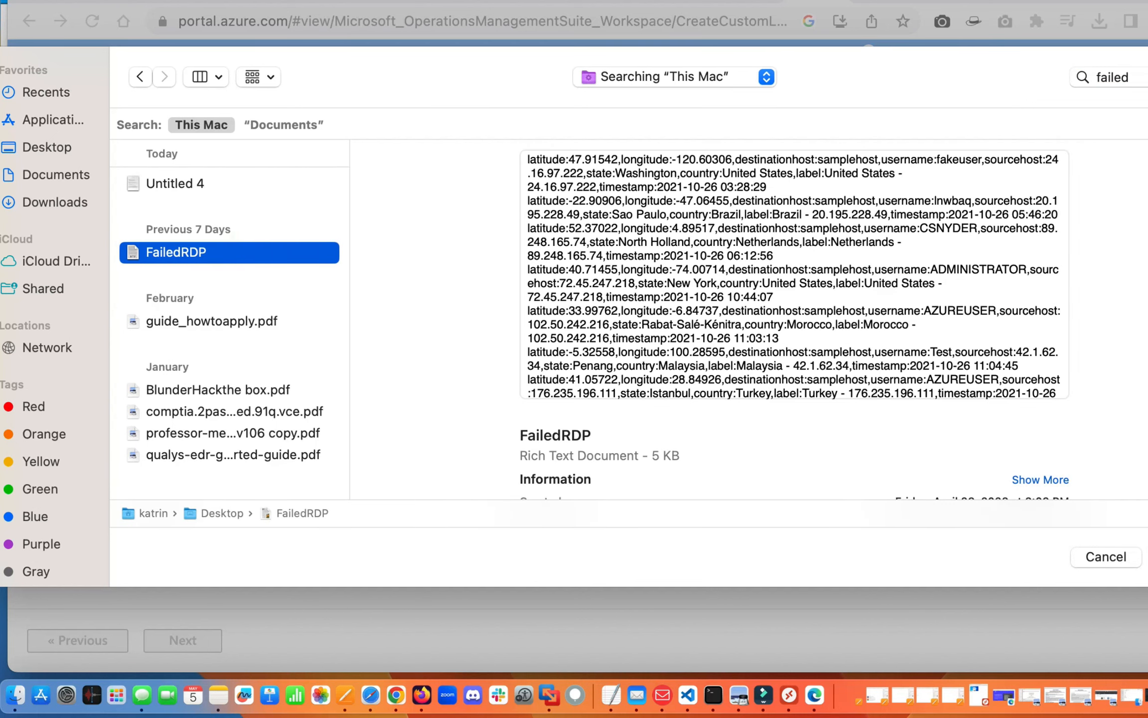
click(1144, 557)
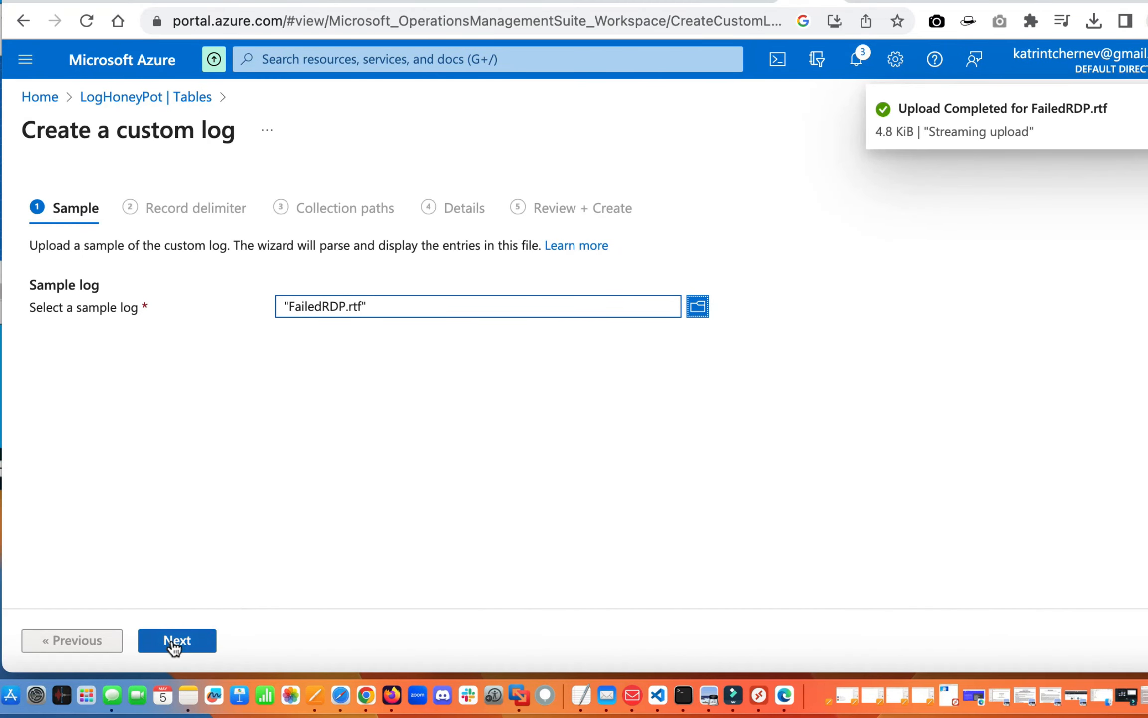
Keep new-line record delimiting and add the Windows collection path C:\ProgramData\failed_rdp.log.
click(176, 643)
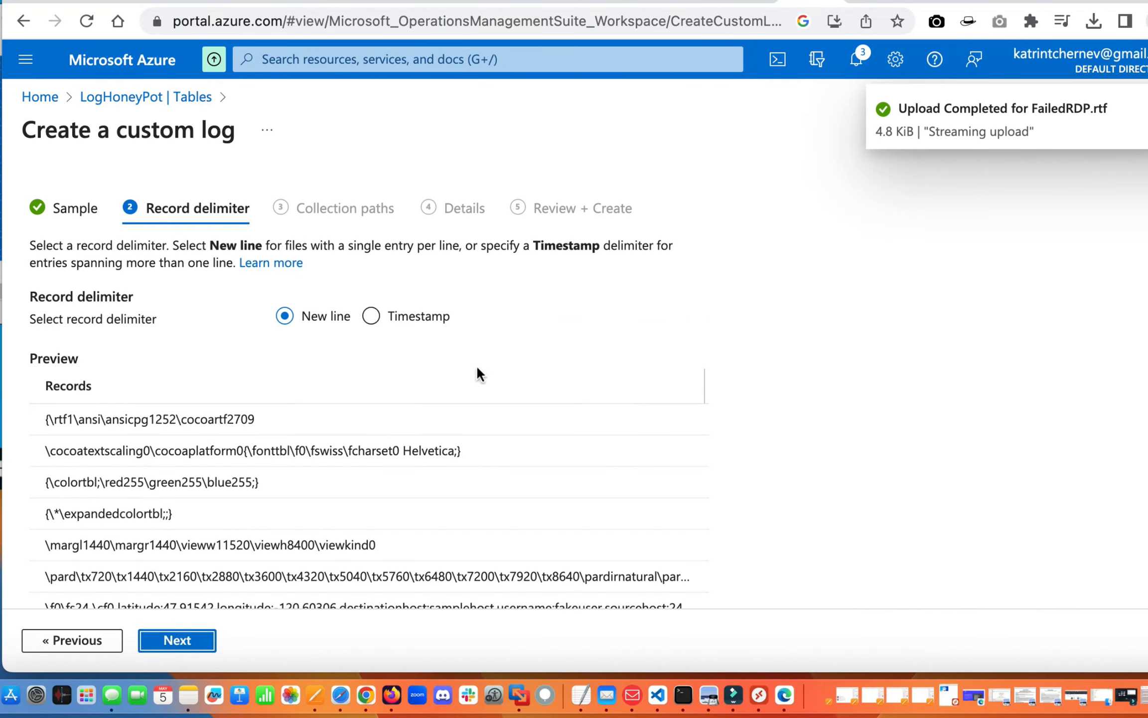
scroll(478, 374, down, 3)
scroll(349, 448, up, 3)
click(185, 640)
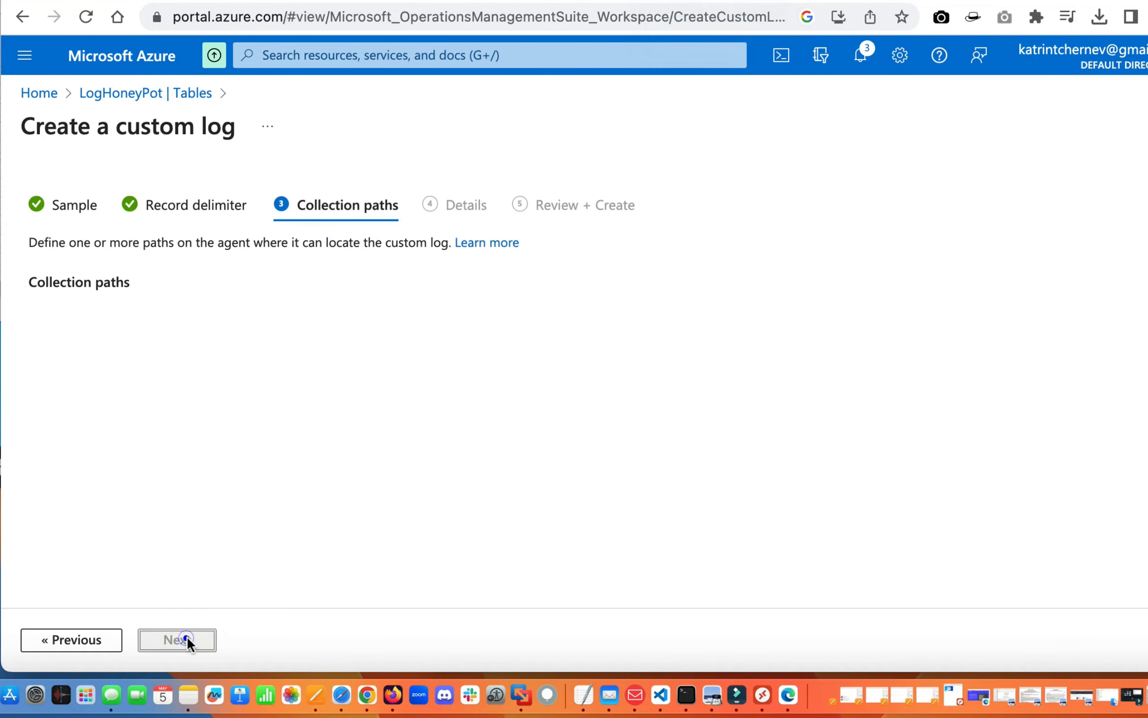
click(165, 345)
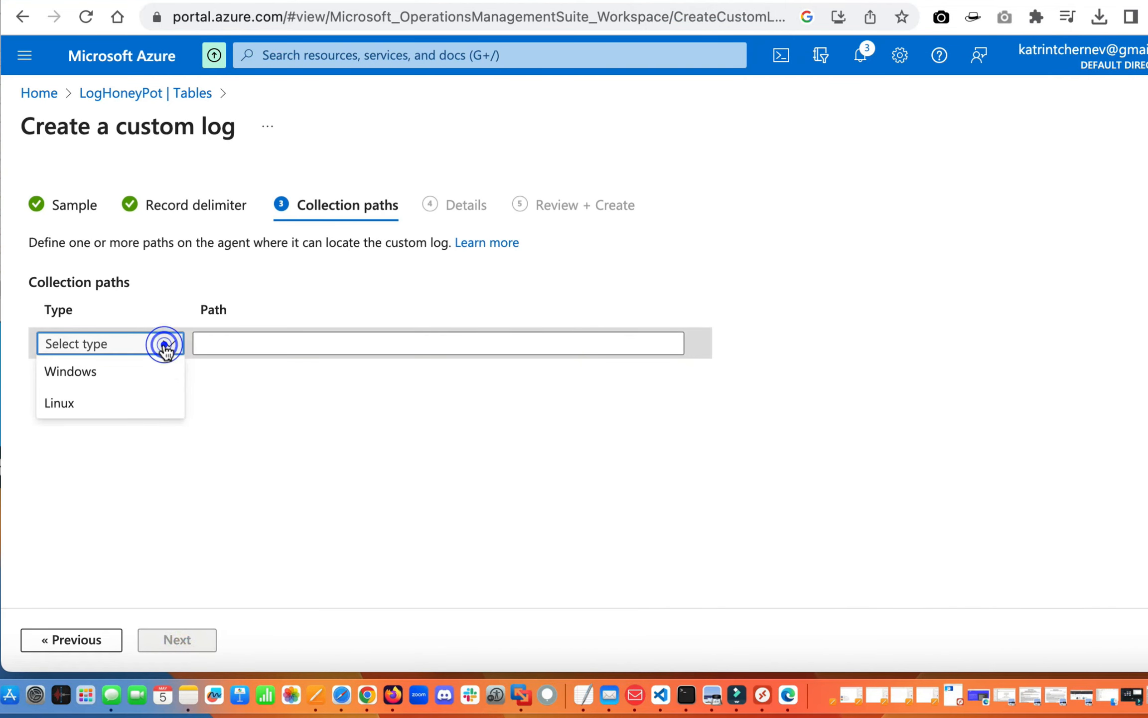
click(155, 369)
click(236, 340)
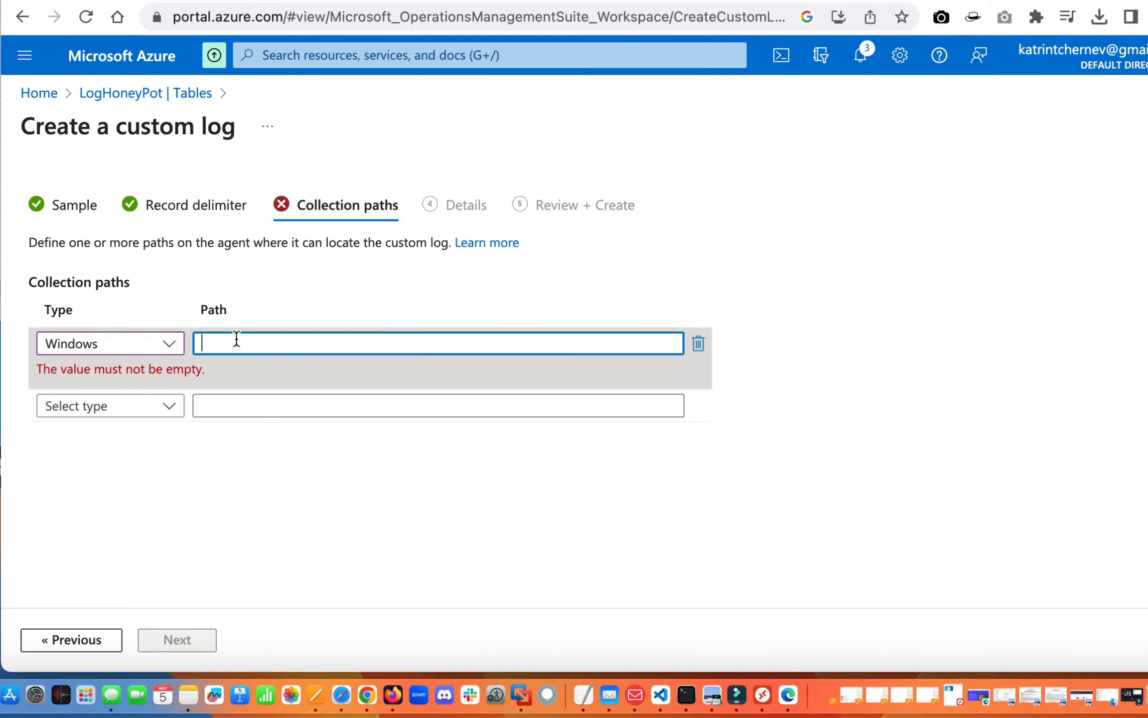
click(236, 339)
text(C:\ProgramData\failed_rdp)
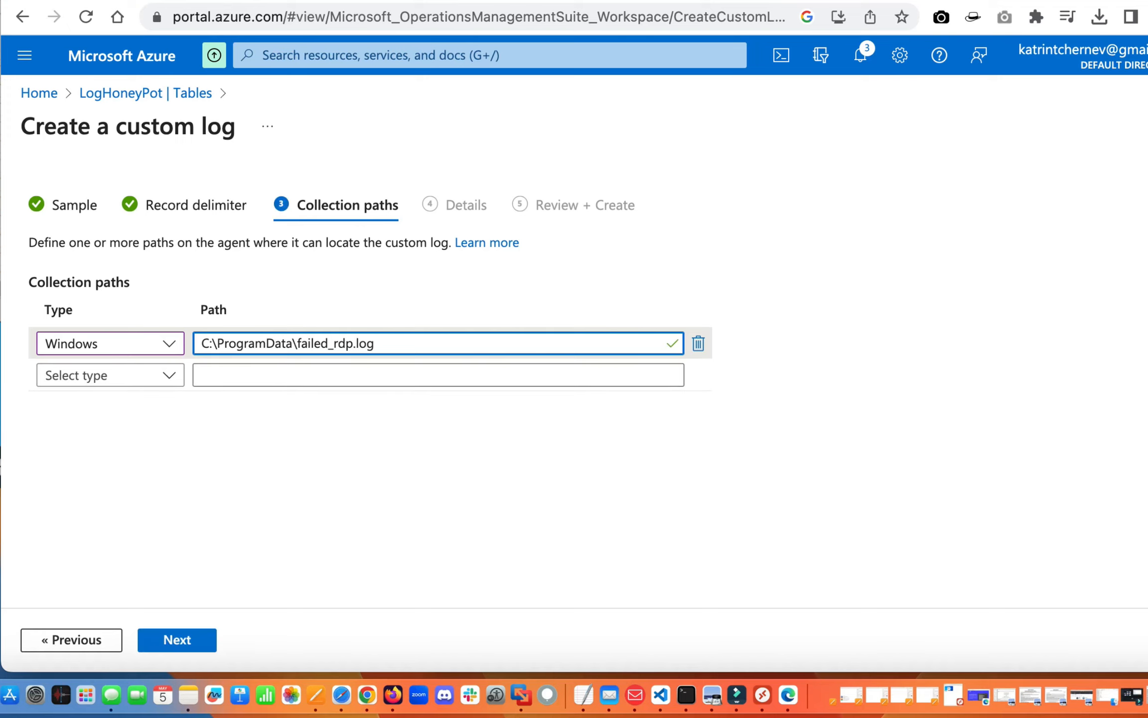
click(188, 646)
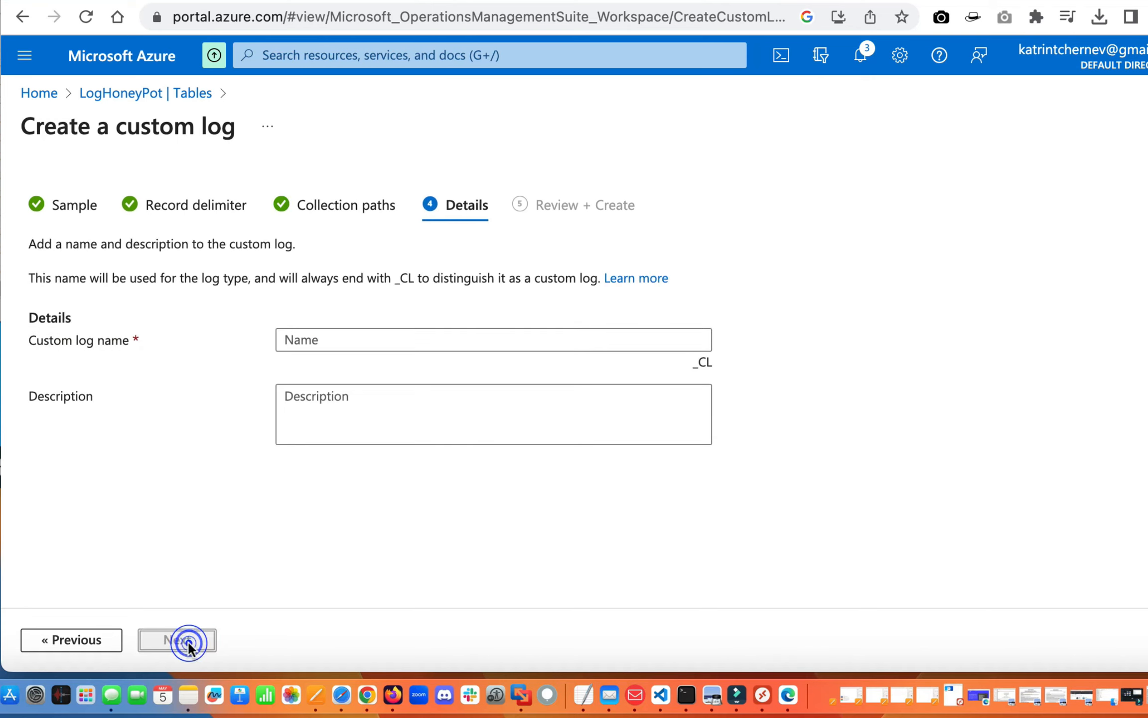
Name the custom log Failed_RDP and create it in the LogHoneyPot workspace.
click(114, 643)
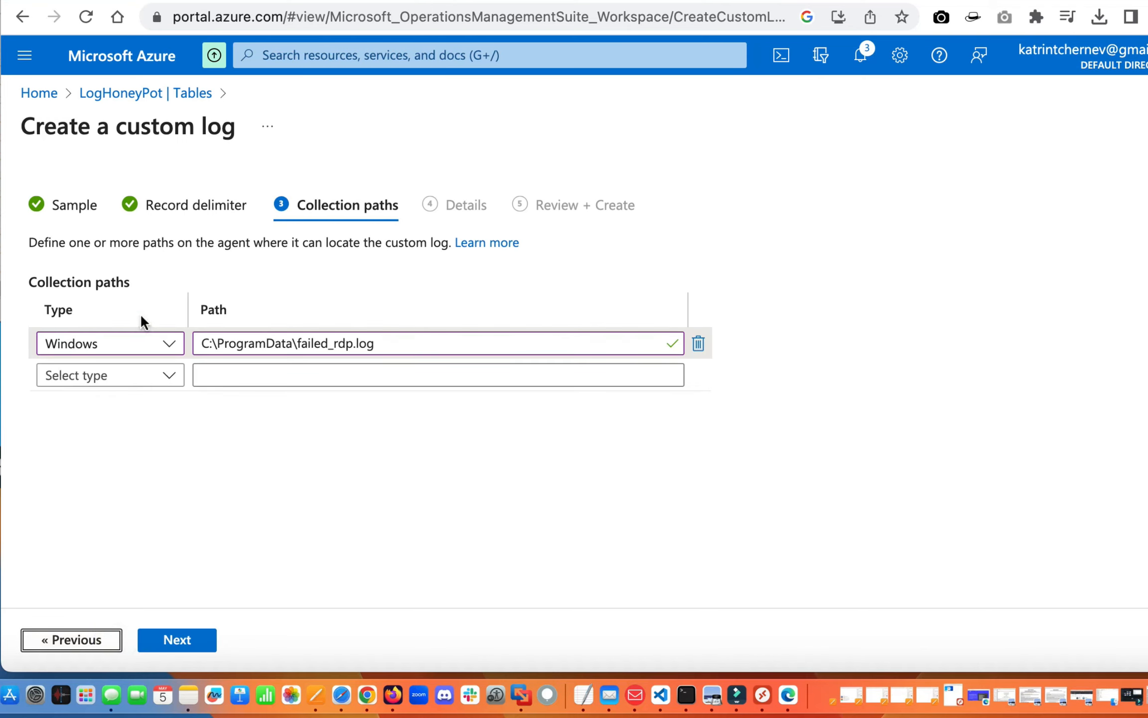
click(166, 647)
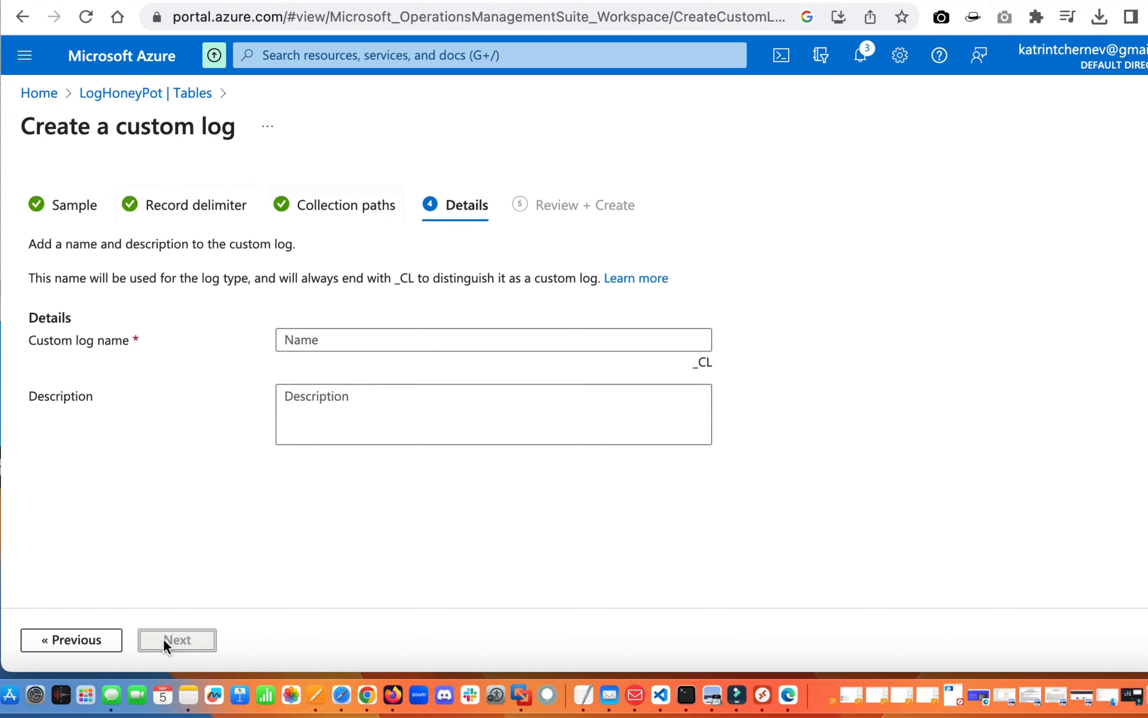
click(304, 342)
text(Failed_RDP)
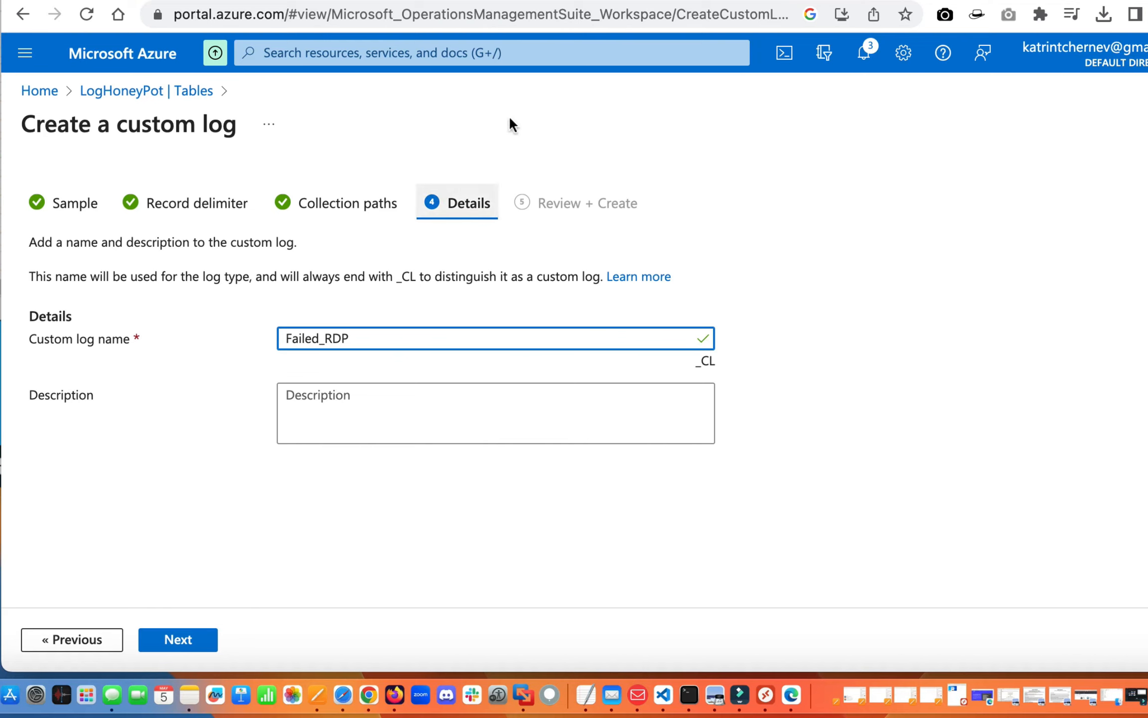
click(178, 639)
click(179, 642)
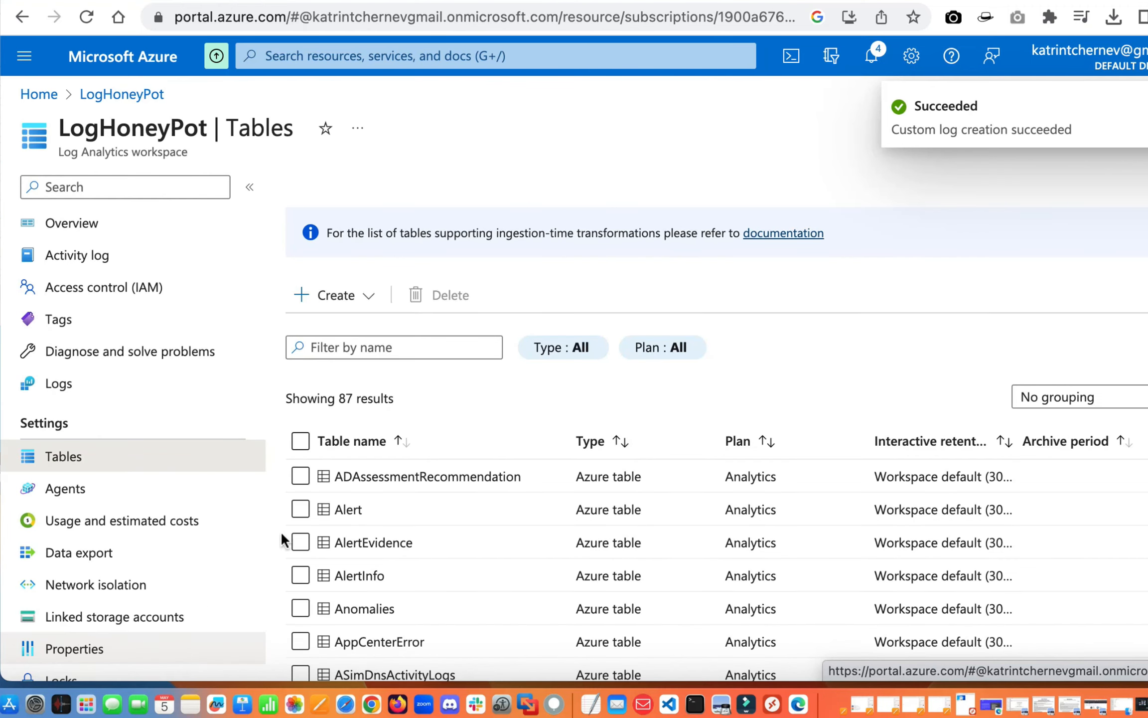
Run the SecurityEvent | where EventID == 4625 query in LogHoneyPot Logs, widening the results area.
click(1079, 133)
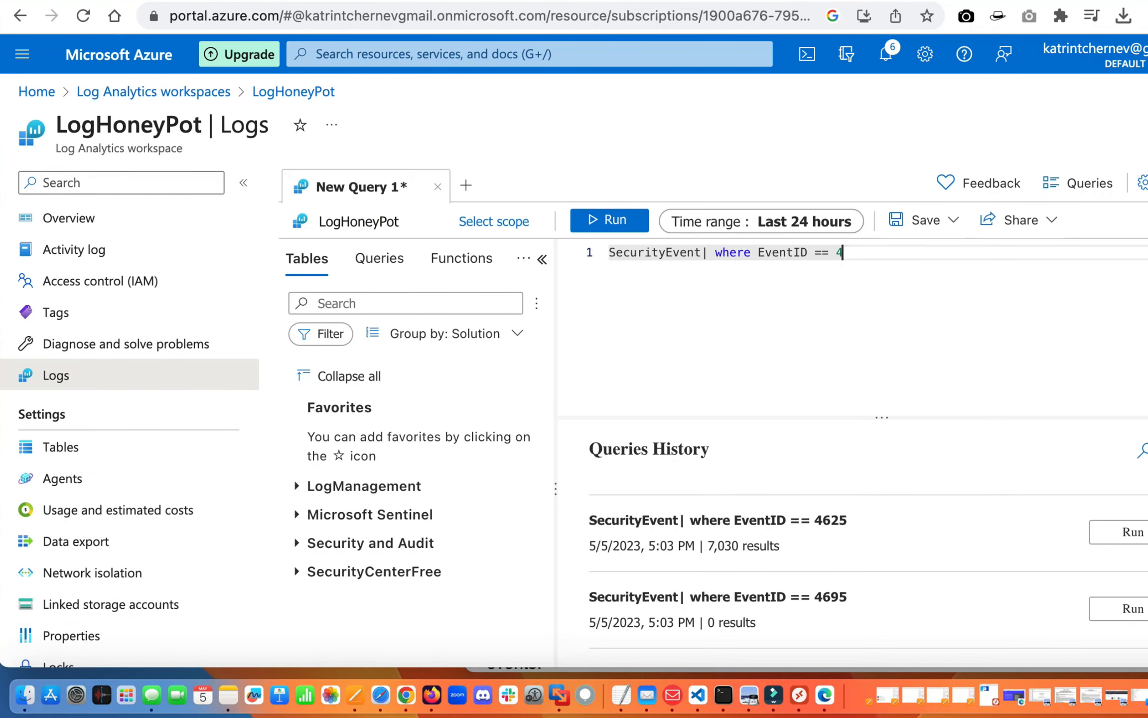
click(642, 232)
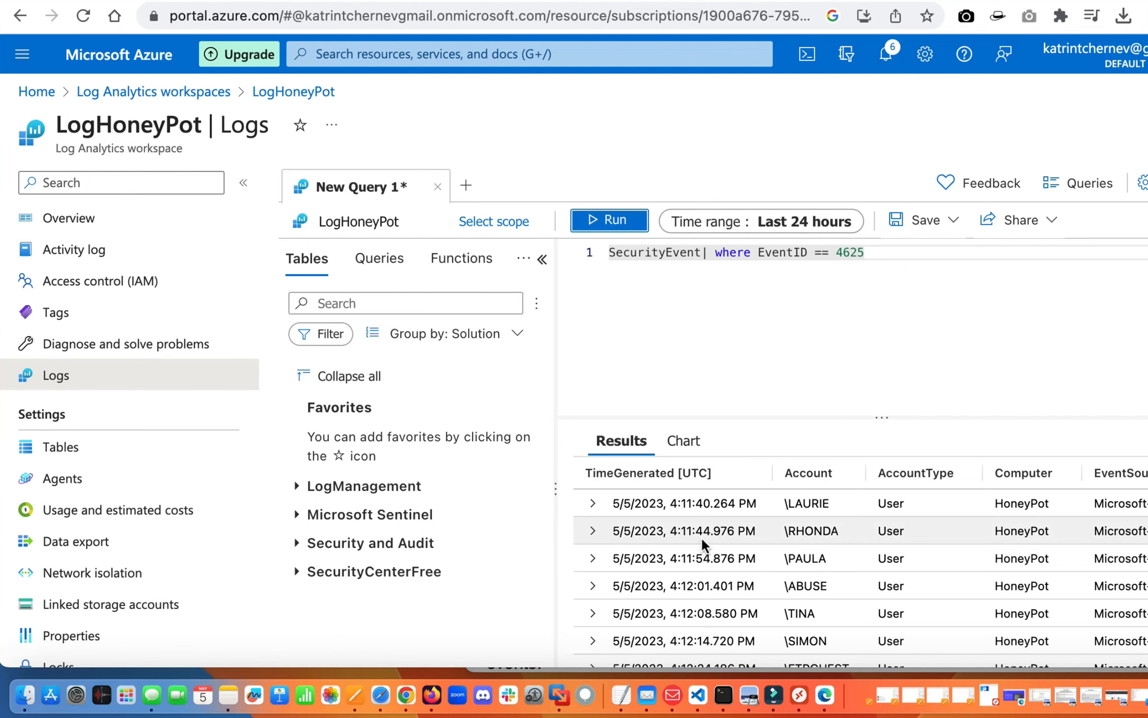
scroll(701, 537, down, 5)
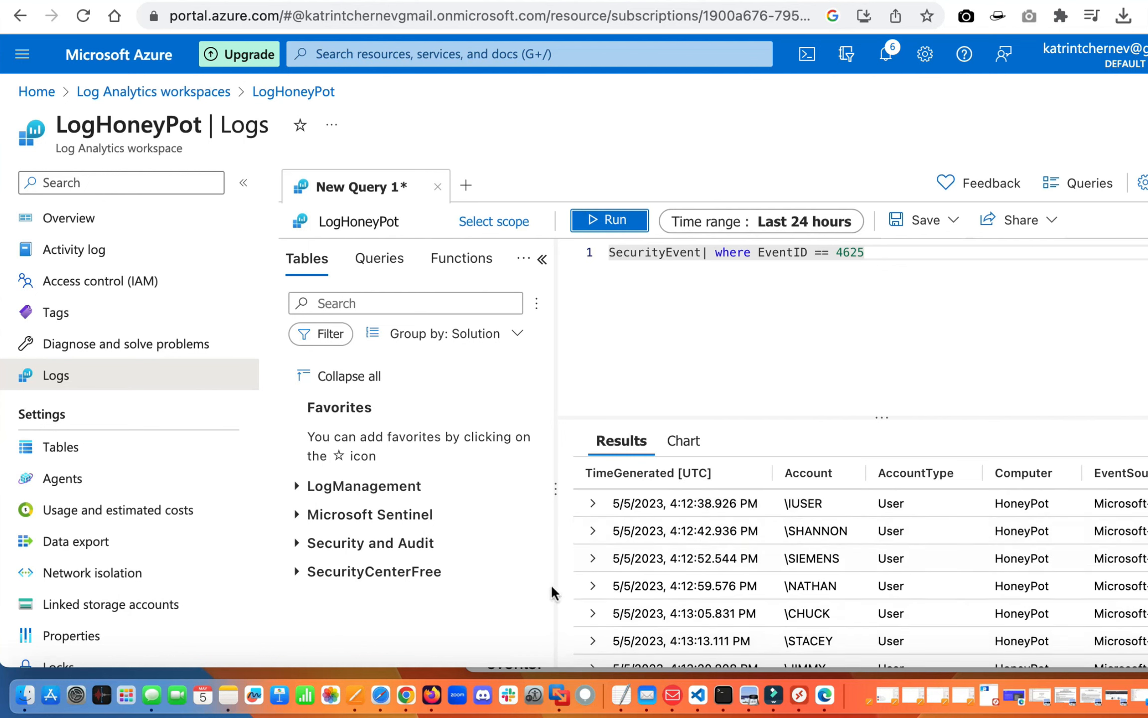
drag(556, 587, 397, 592)
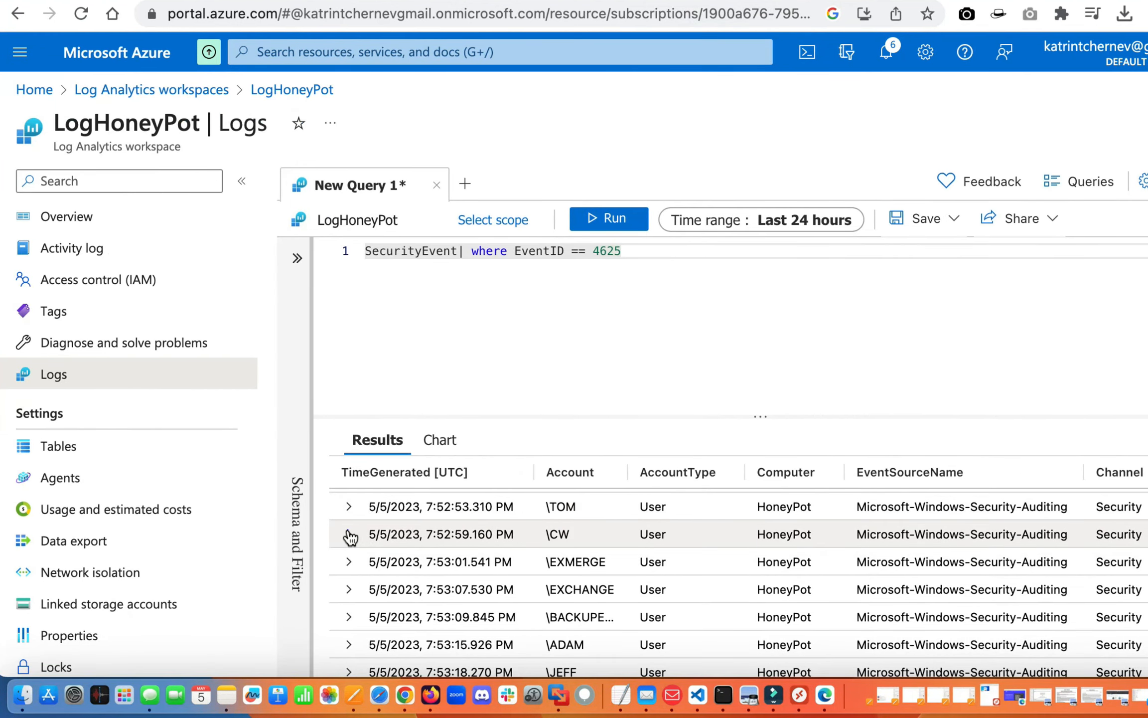
Expand a failed logon record and select its source IpAddress value.
click(349, 534)
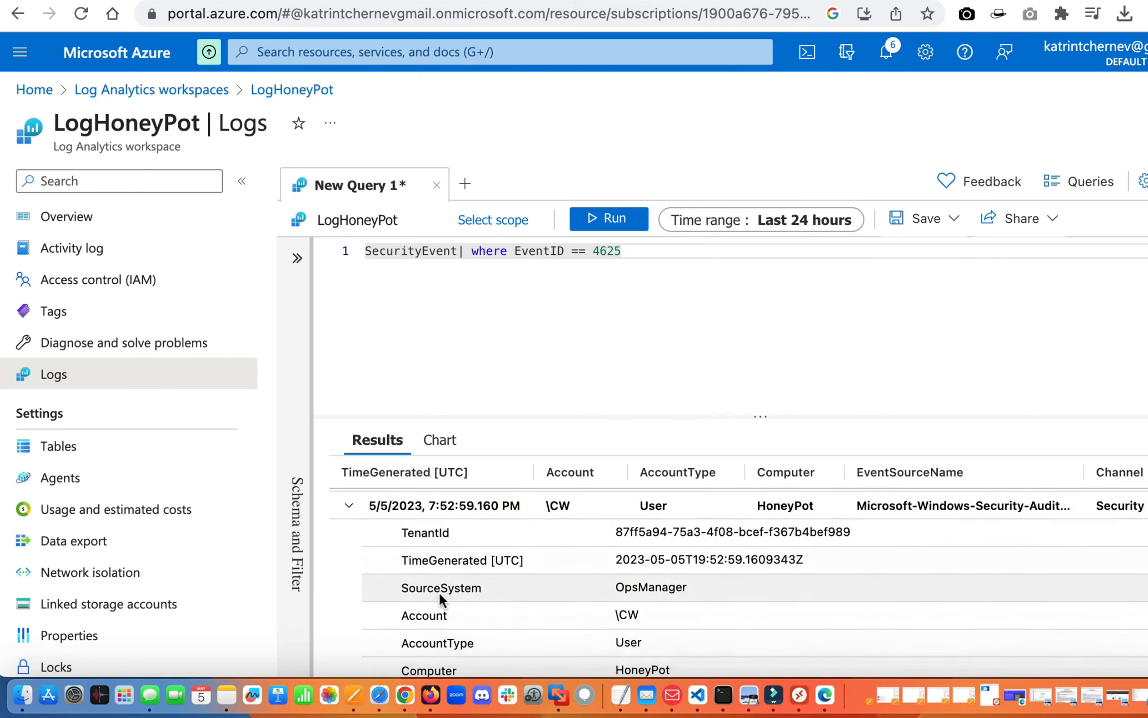
scroll(439, 591, down, 5)
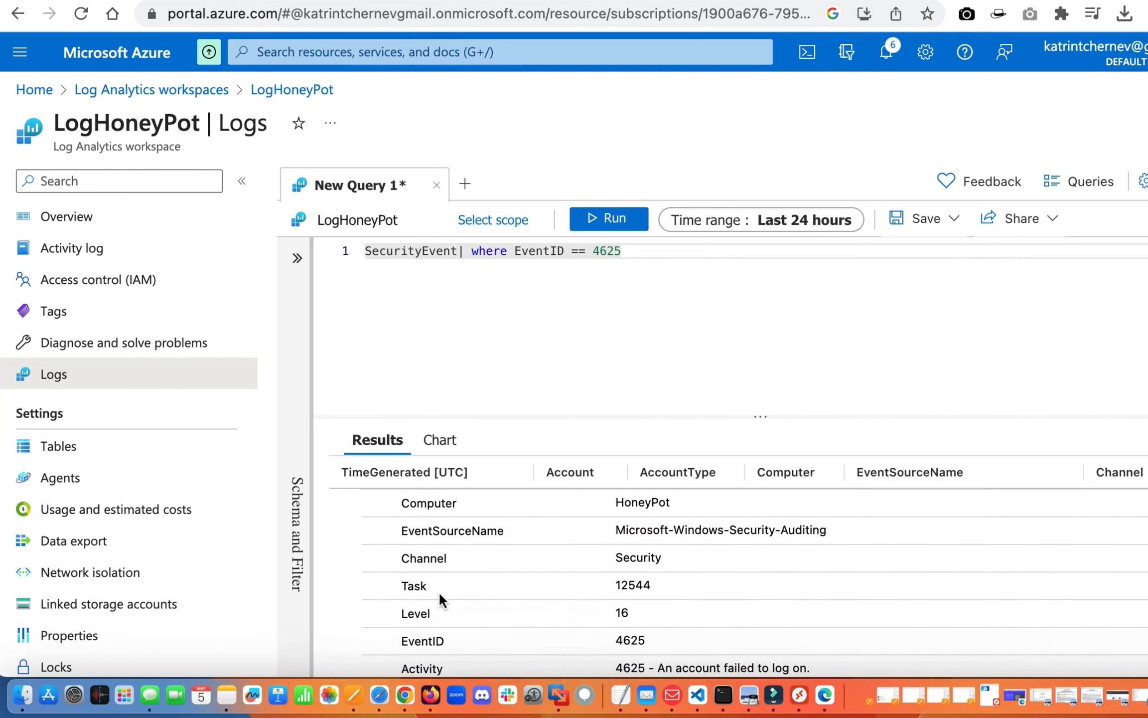
scroll(439, 591, down, 5)
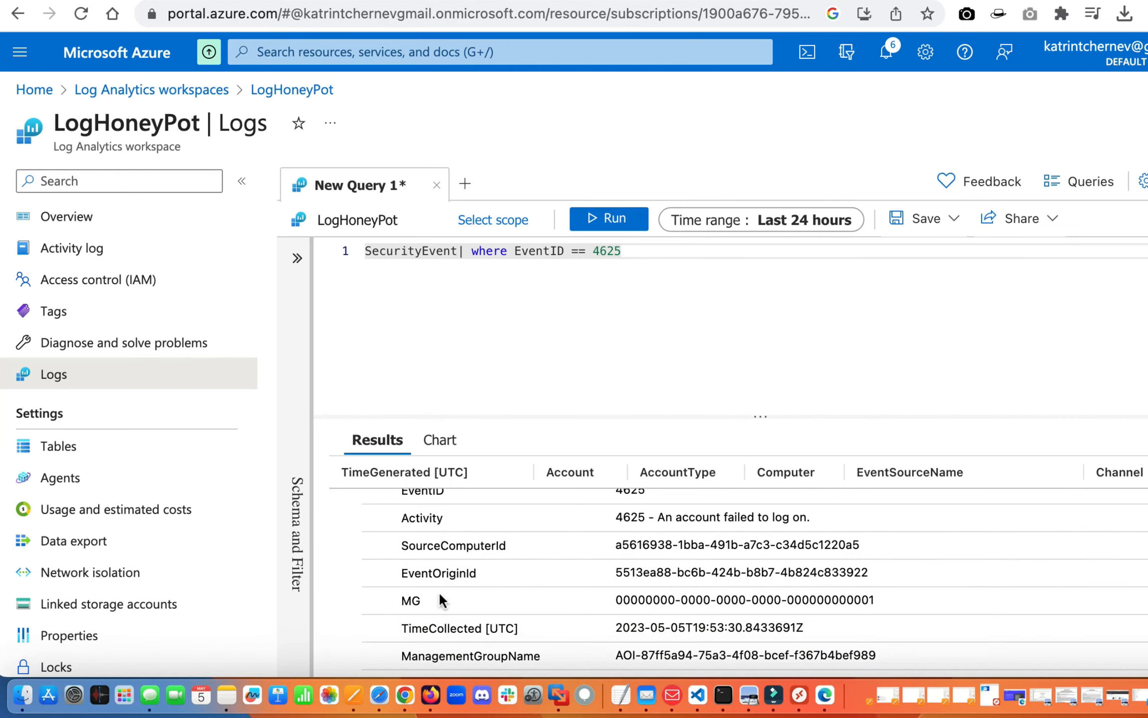
scroll(439, 591, down, 5)
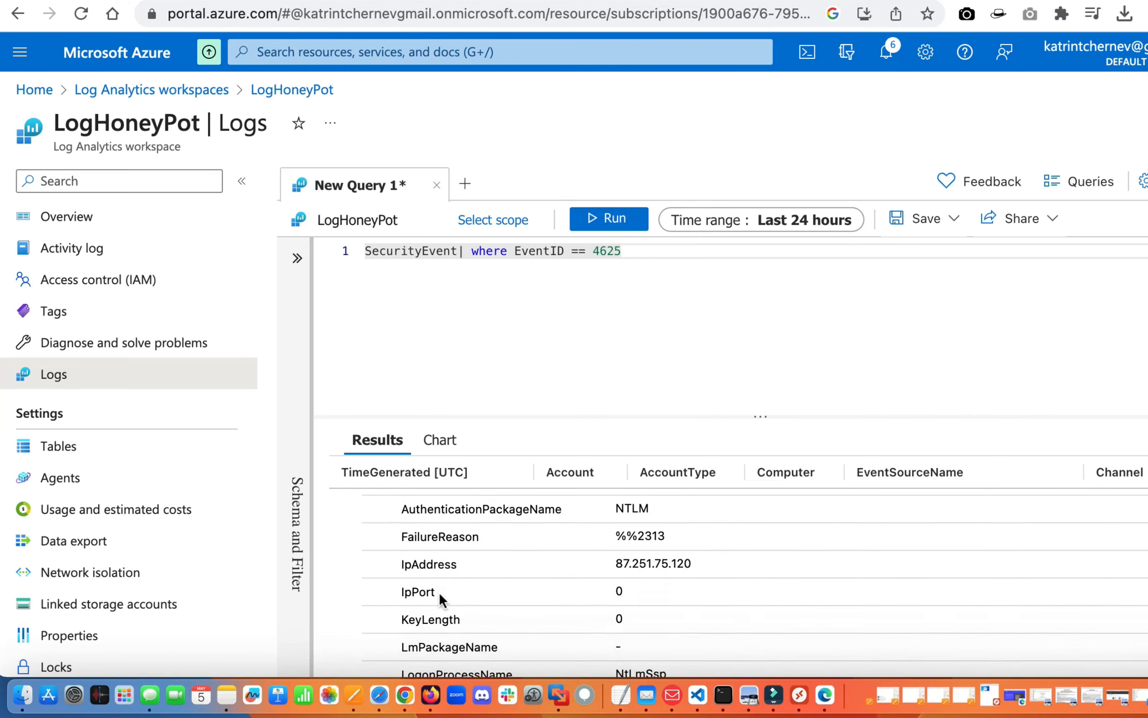
drag(703, 550, 597, 550)
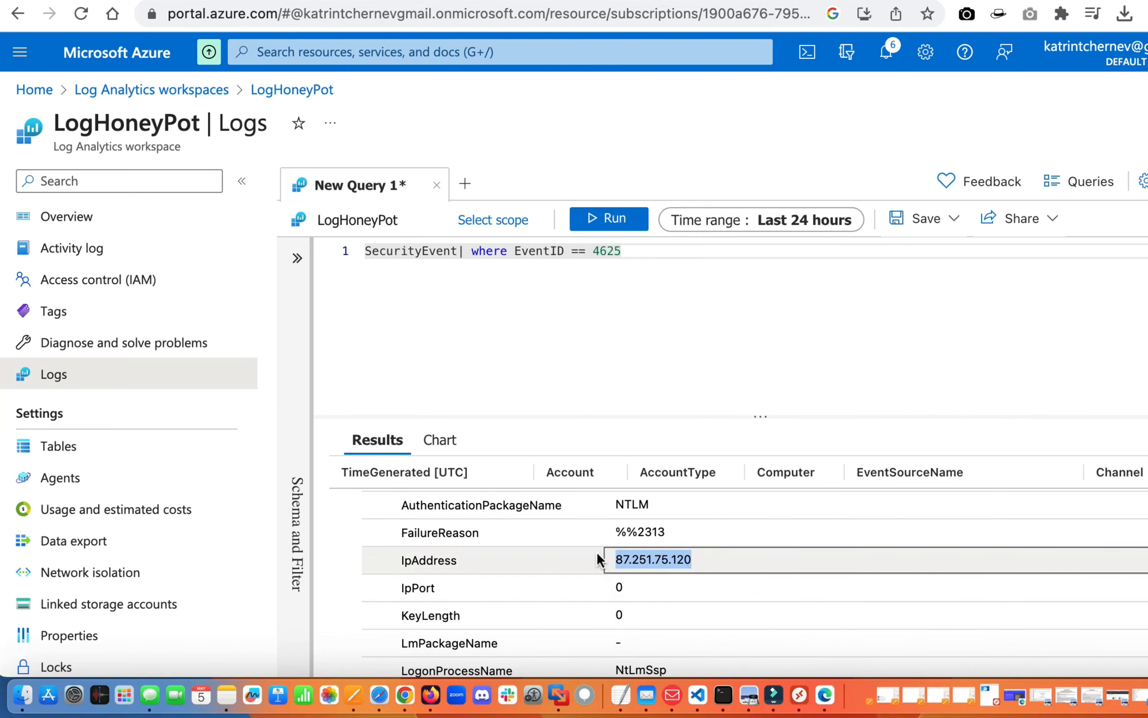
scroll(598, 554, down, 10)
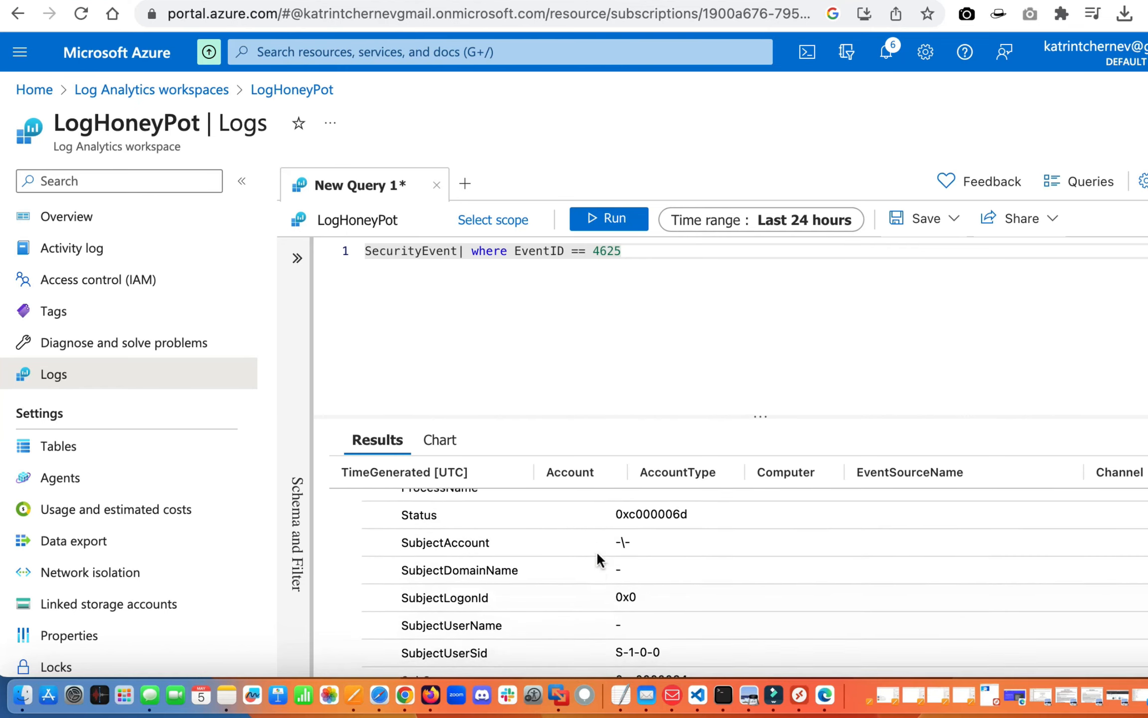
scroll(597, 551, down, 3)
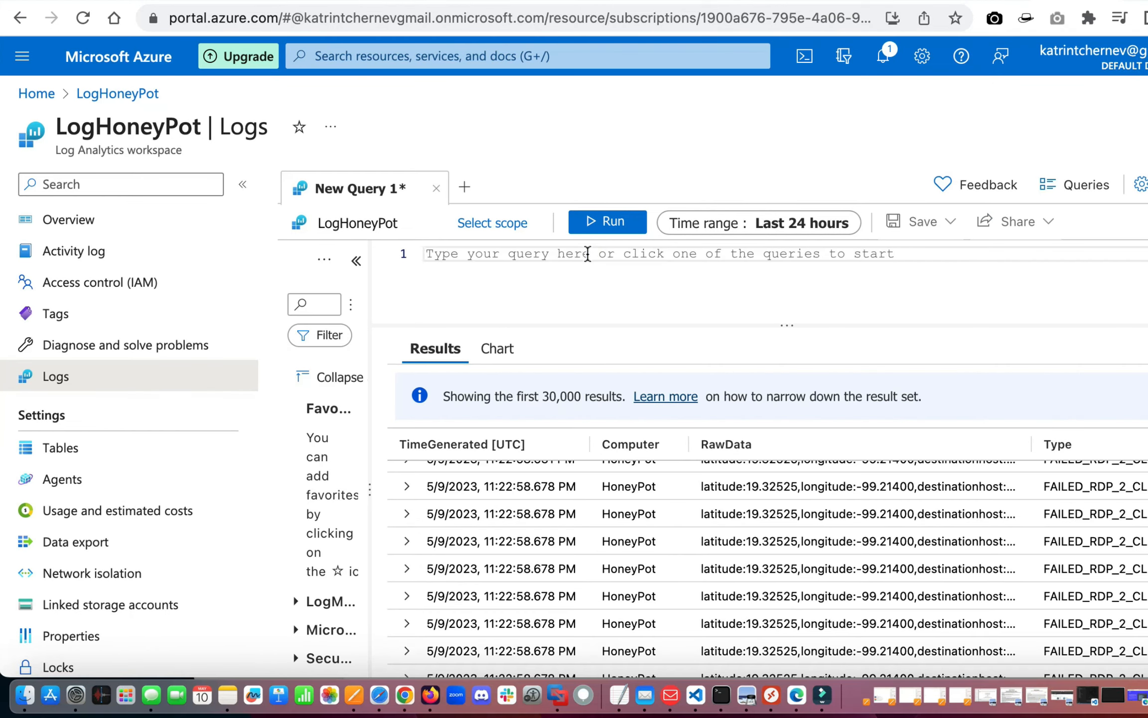
click(588, 254)
Enter the query FAILED_RDP_2_CL from autocomplete, with no extra pipe line, and run it.
text(fa)
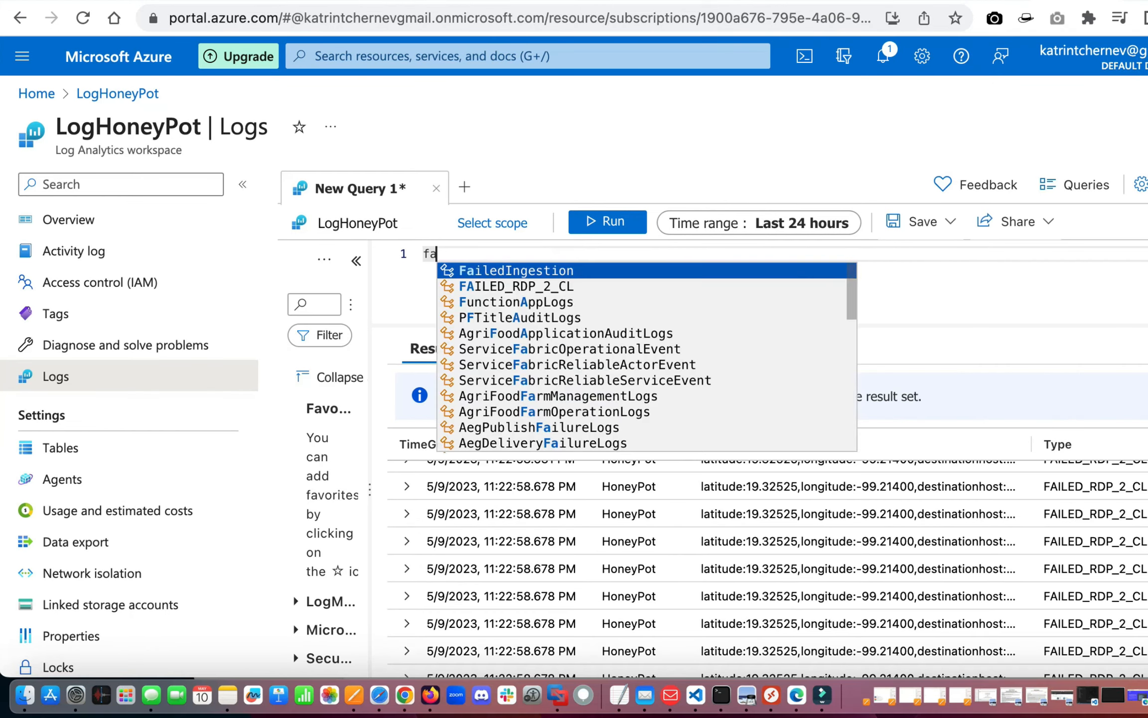
click(586, 290)
key(Return)
text(|)
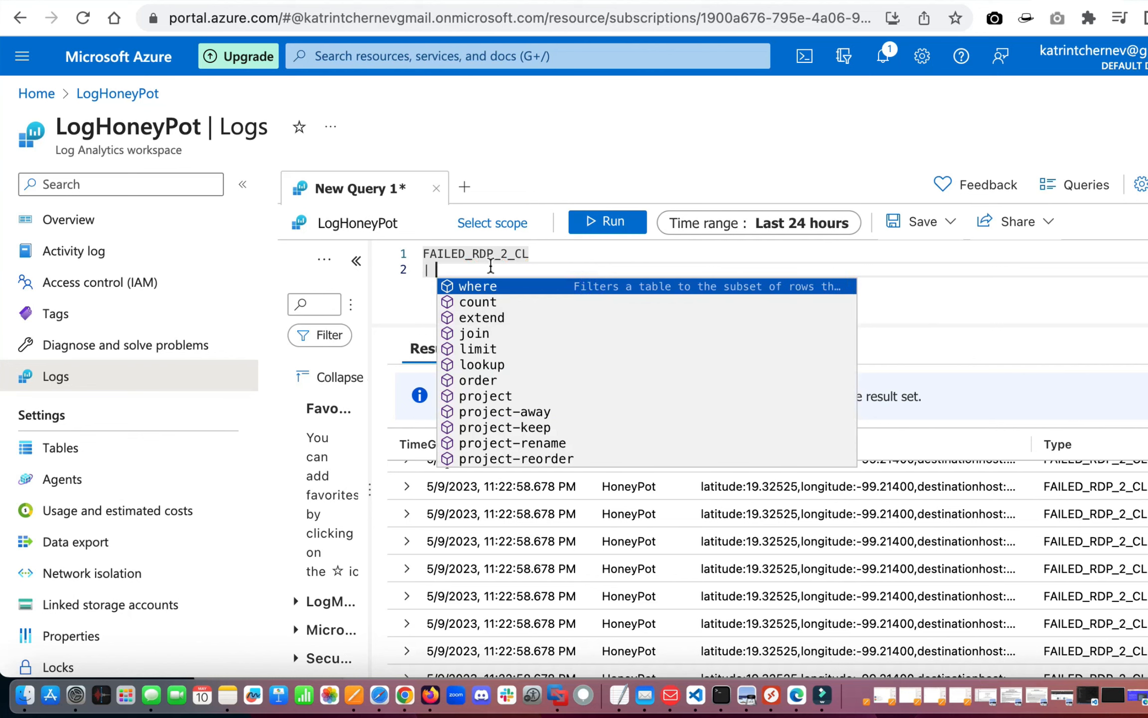
key(Escape)
key(BackSpace)
key(BackSpace)
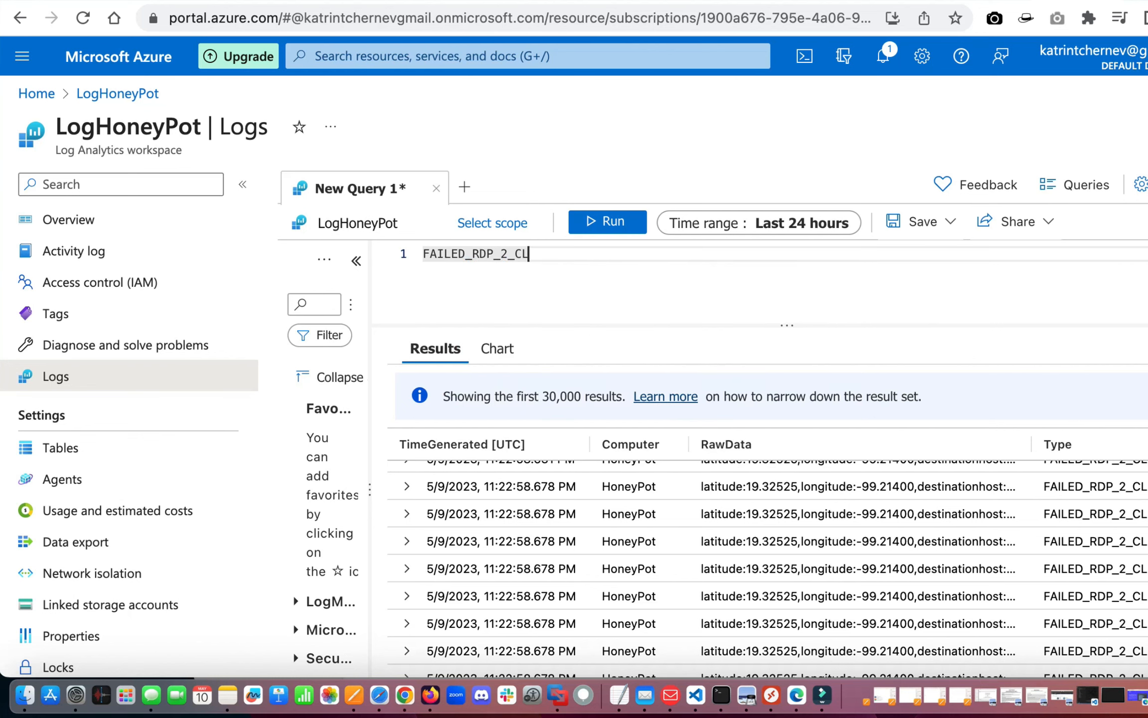
click(592, 221)
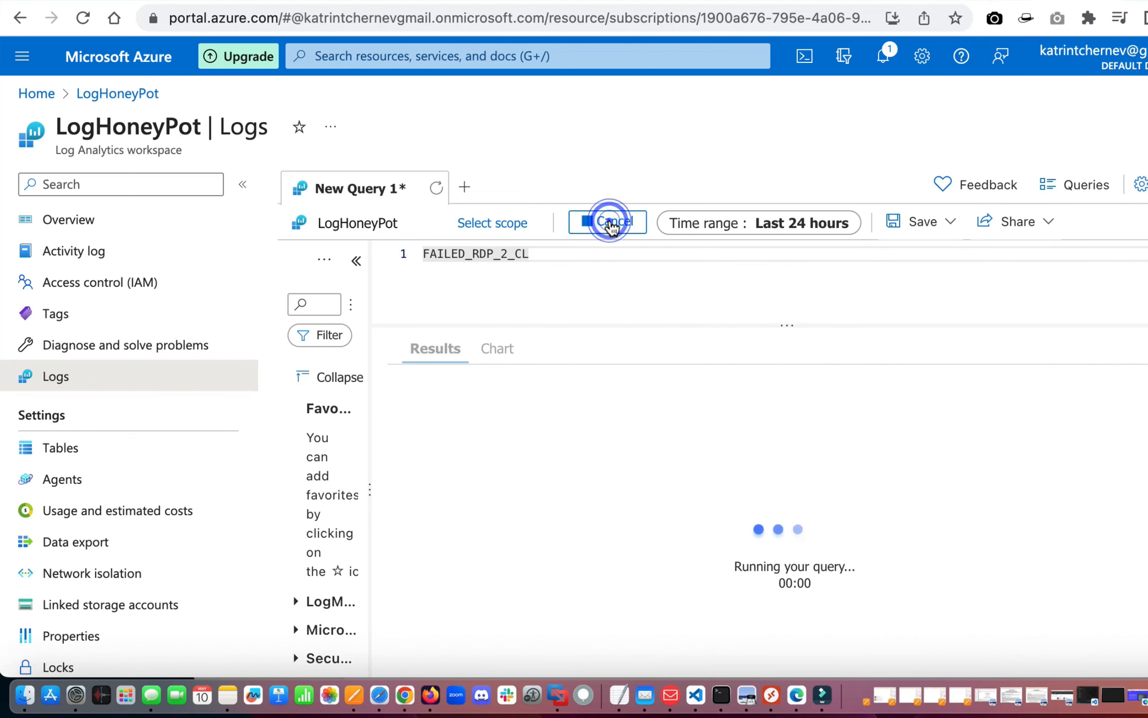
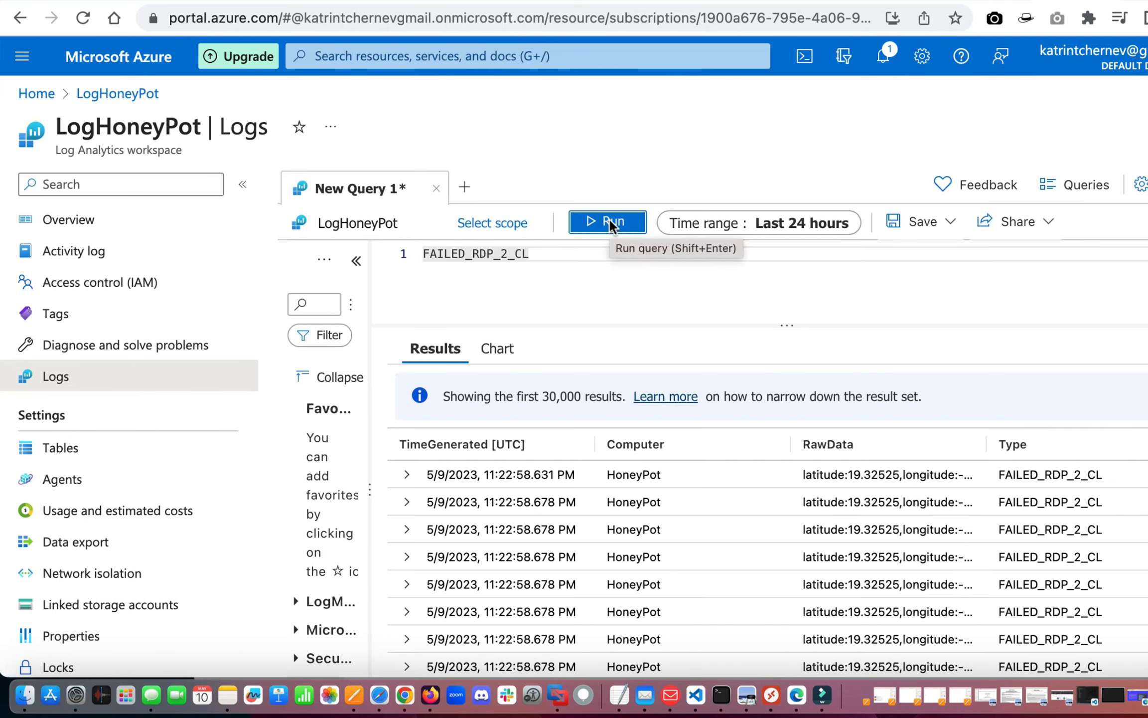
Inspect the first FAILED_RDP_2_CL record's fields in the query results.
scroll(450, 526, down, 15)
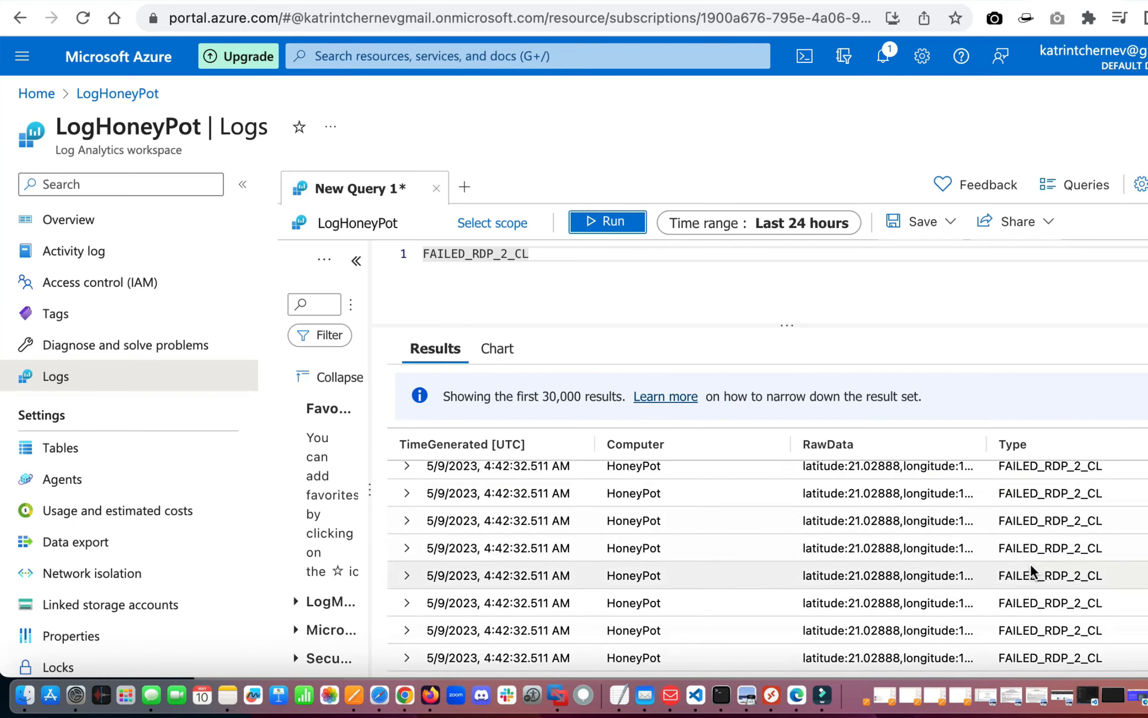
scroll(1030, 569, right, 10)
scroll(1031, 568, right, 5)
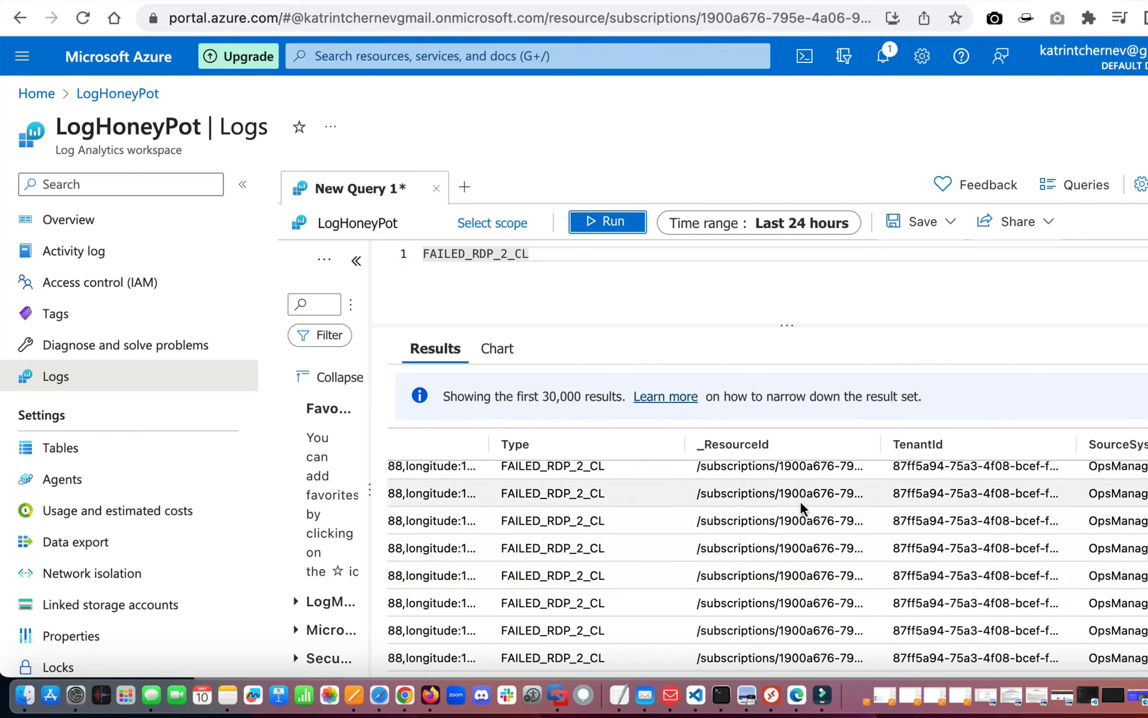
scroll(798, 601, right, 7)
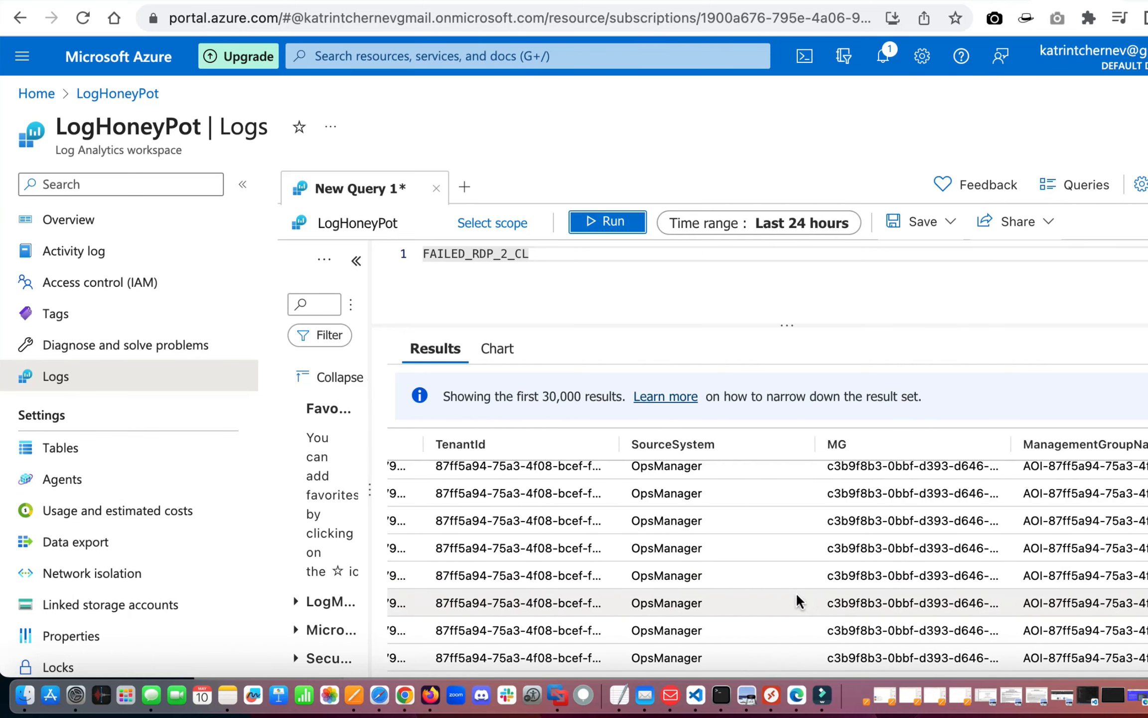
scroll(798, 601, left, 15)
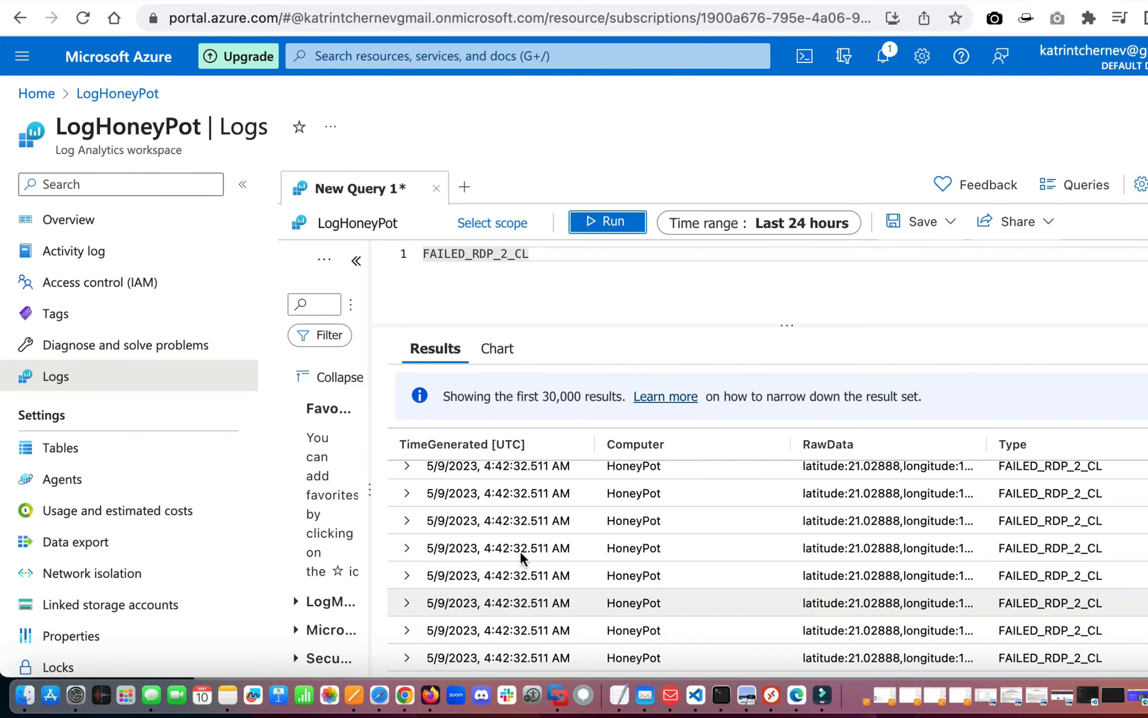
scroll(522, 557, up, 10)
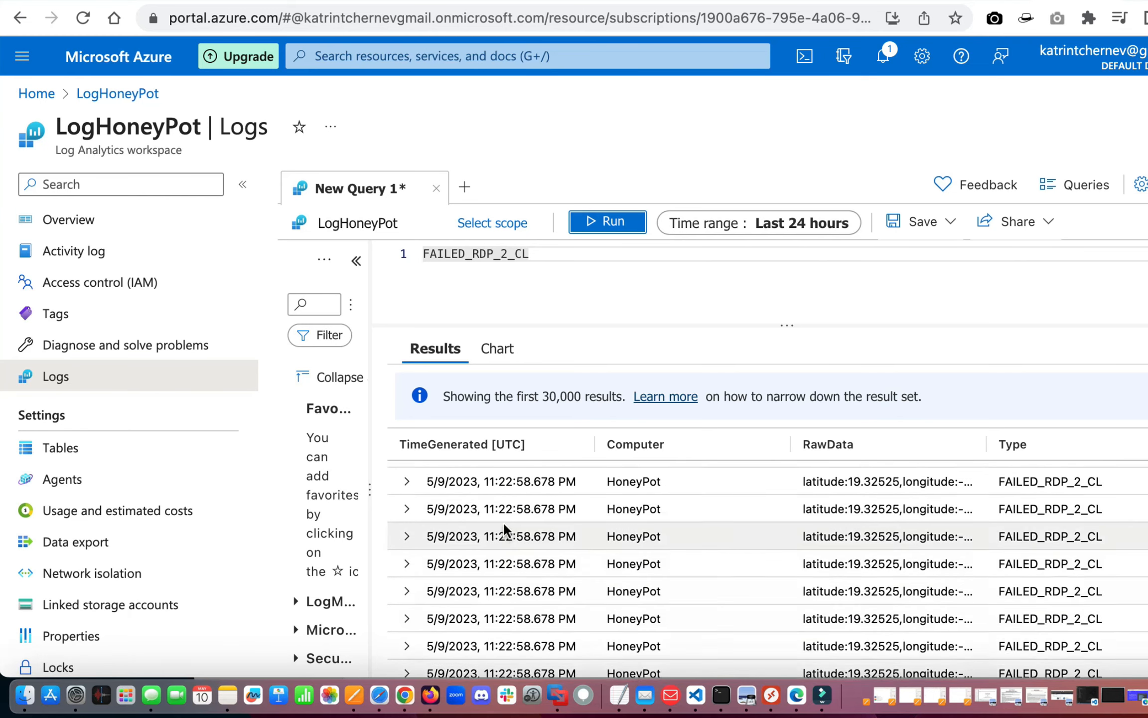
click(404, 474)
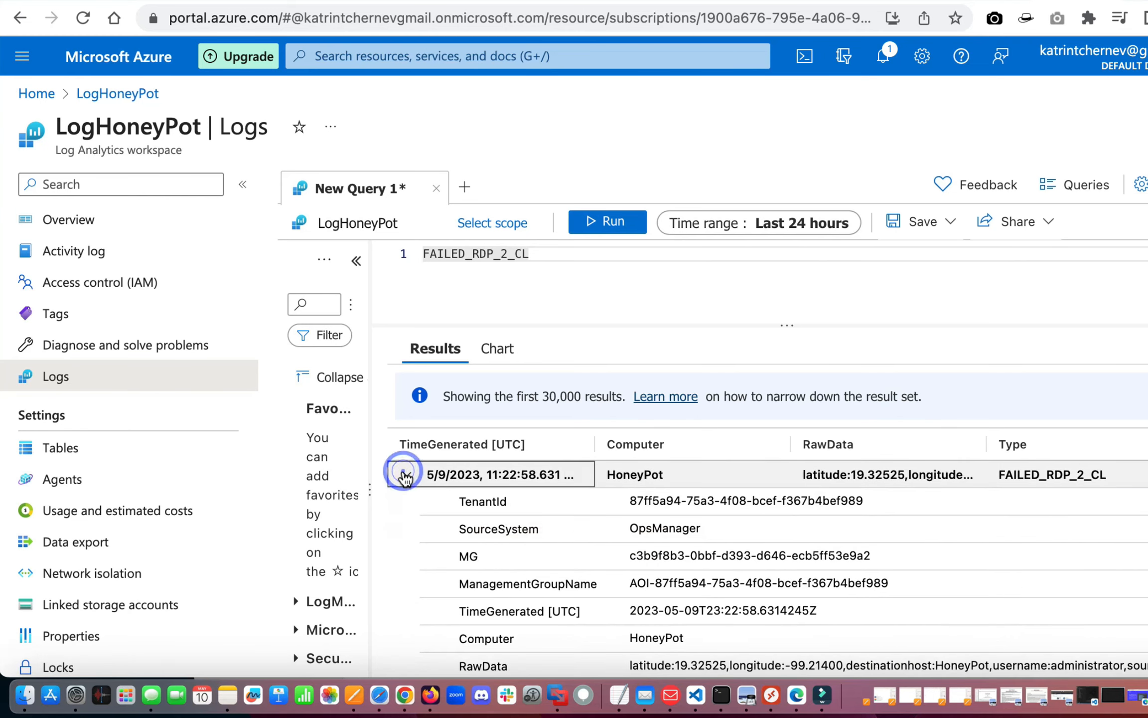
scroll(633, 602, down, 2)
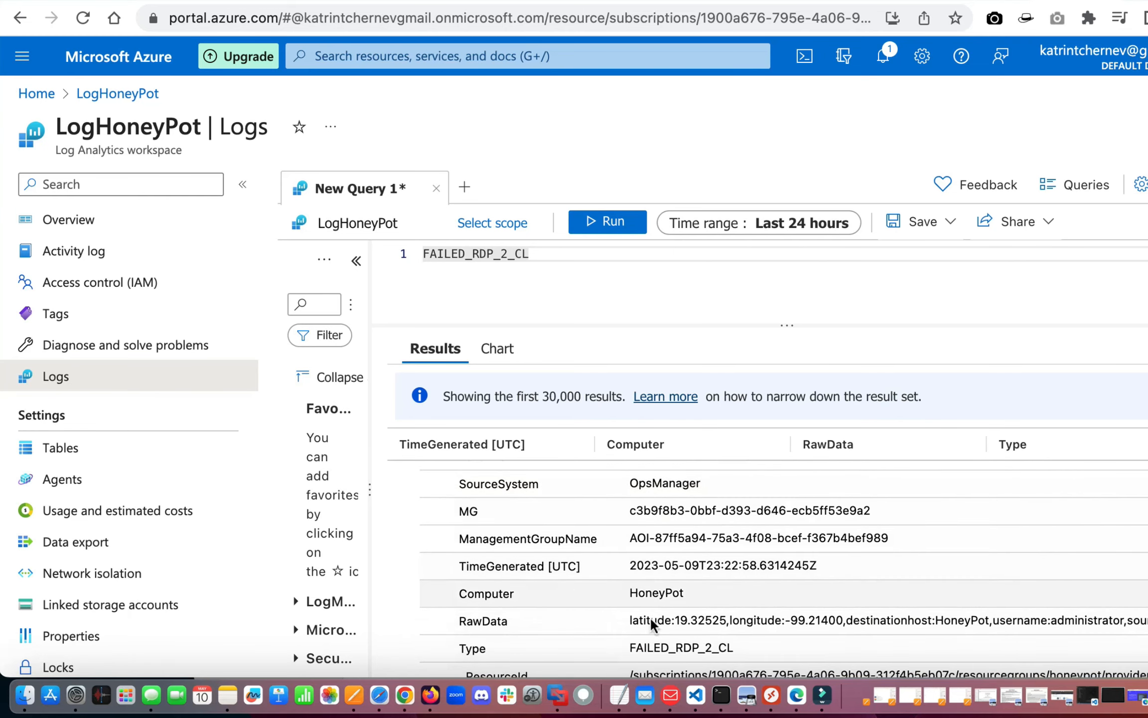
scroll(651, 623, down, 2)
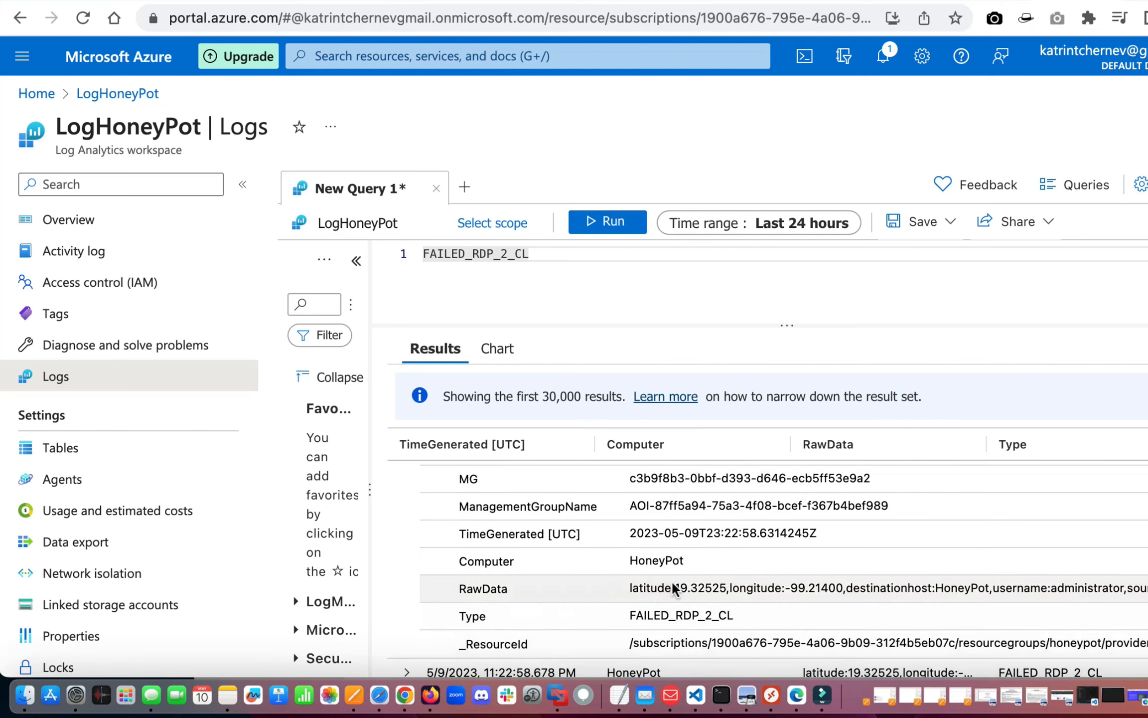
scroll(678, 583, down, 5)
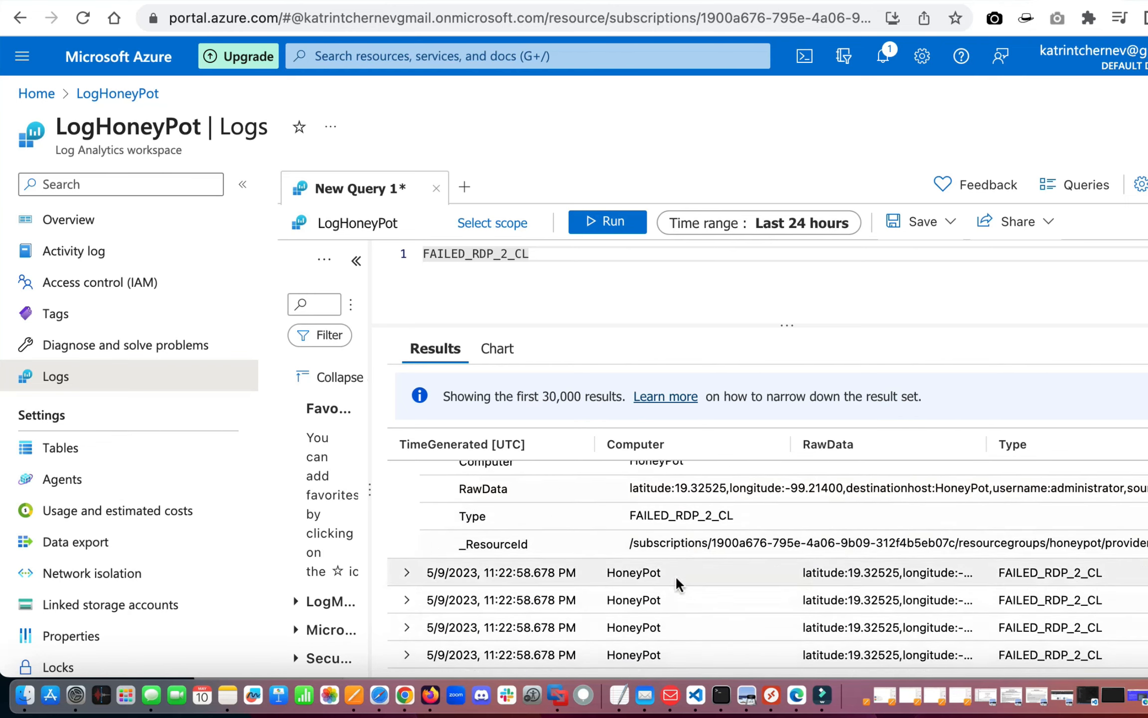
scroll(678, 584, up, 8)
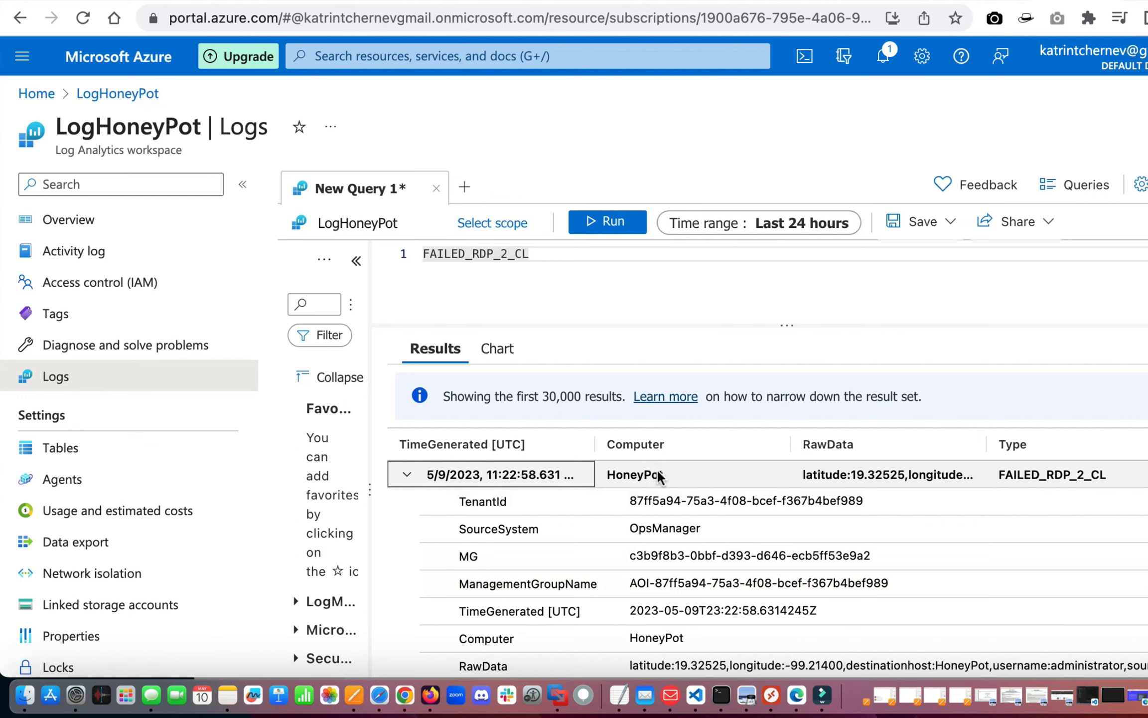
click(406, 477)
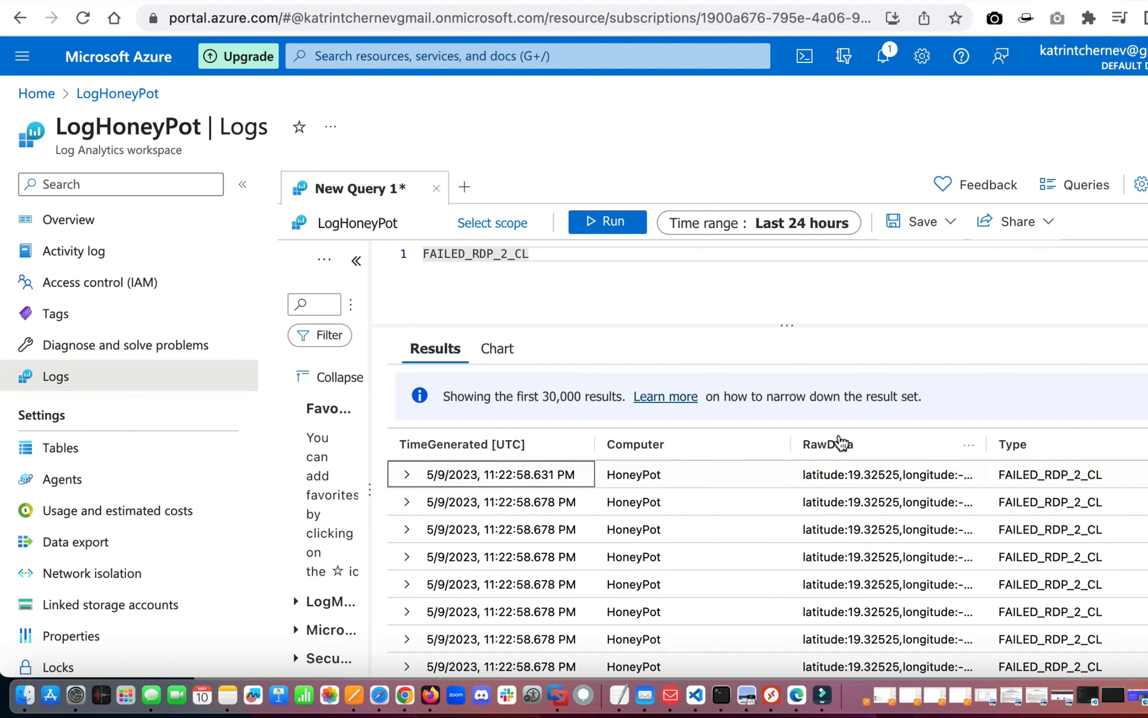
Extract the latitude value 19.32525 from RawData as the Numeric field latitude_CF.
right_click(838, 472)
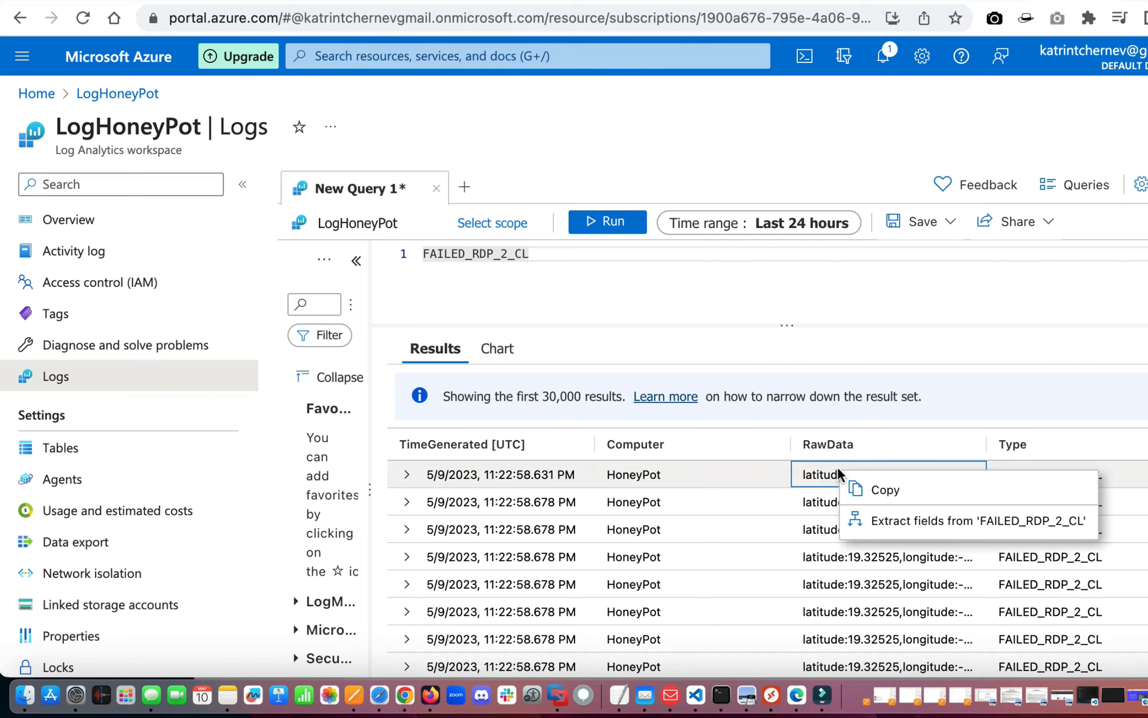
click(862, 524)
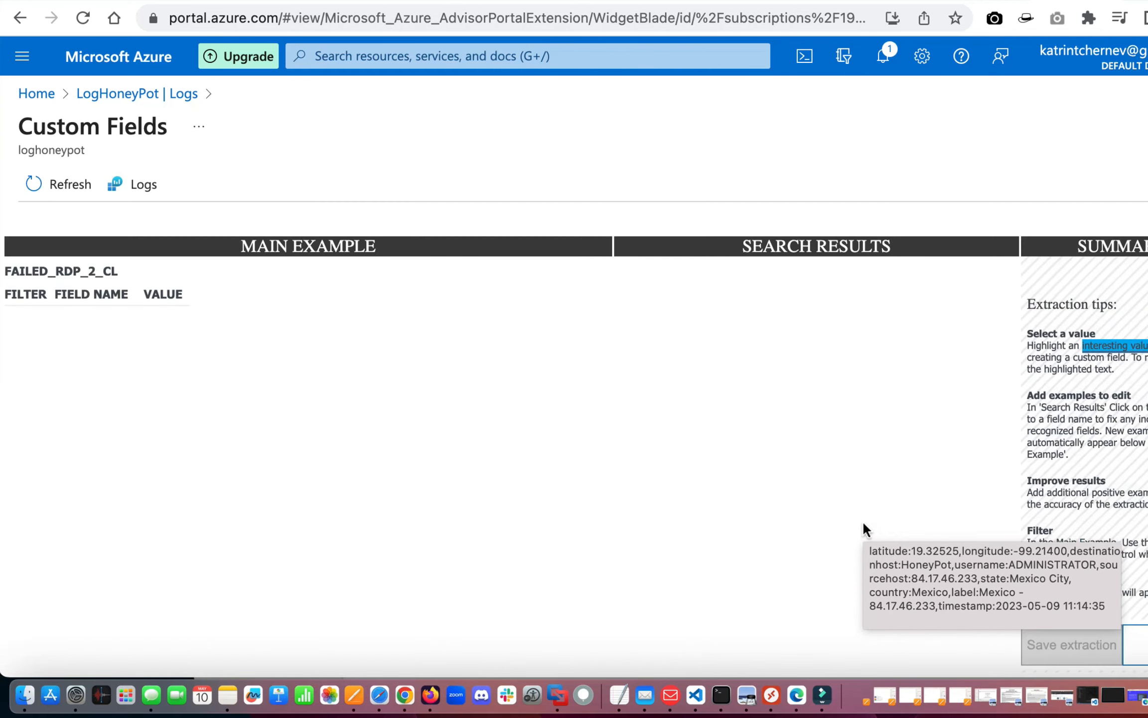
click(330, 560)
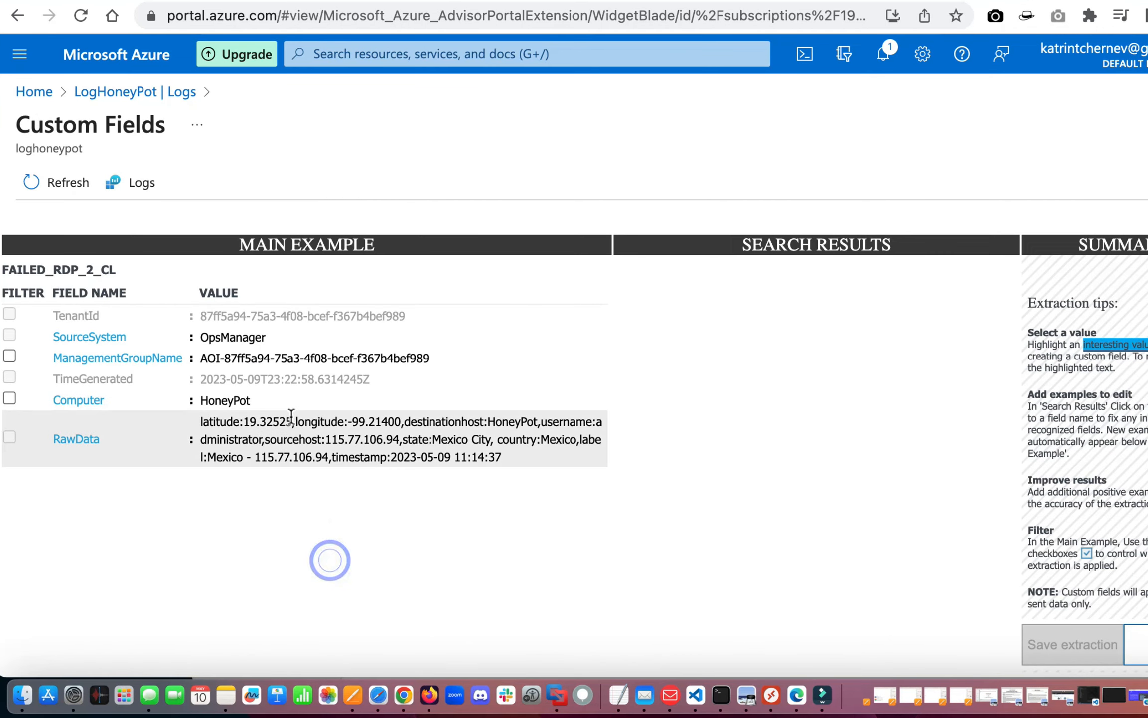
drag(294, 423, 245, 422)
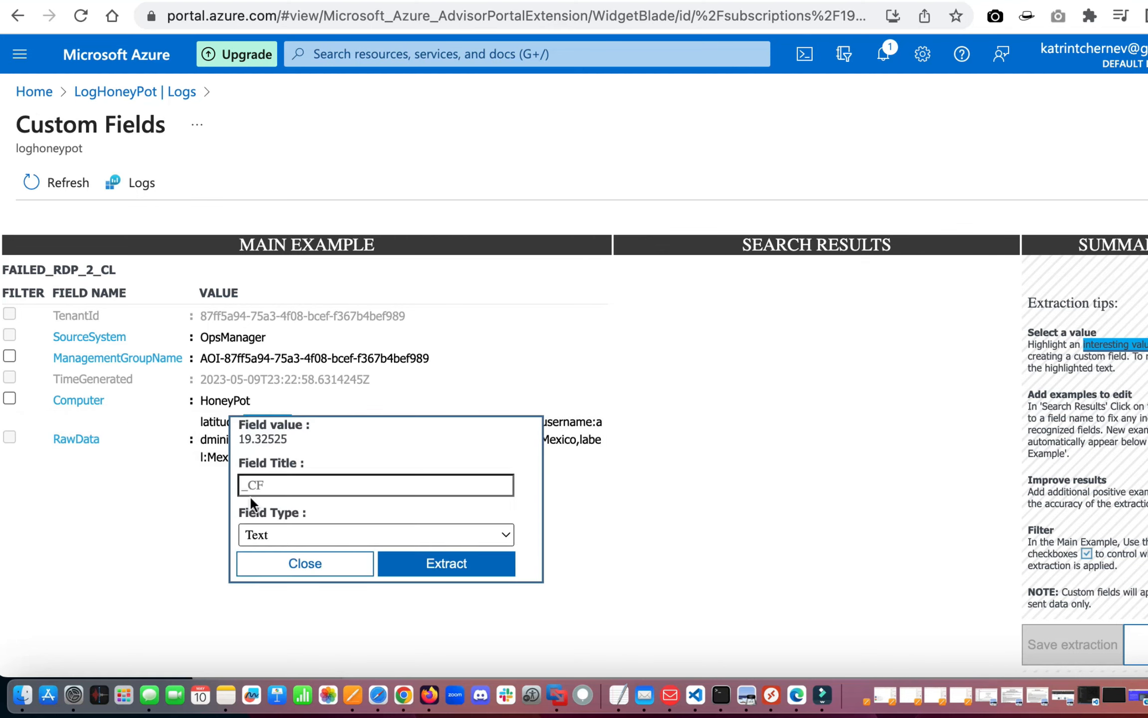
click(241, 485)
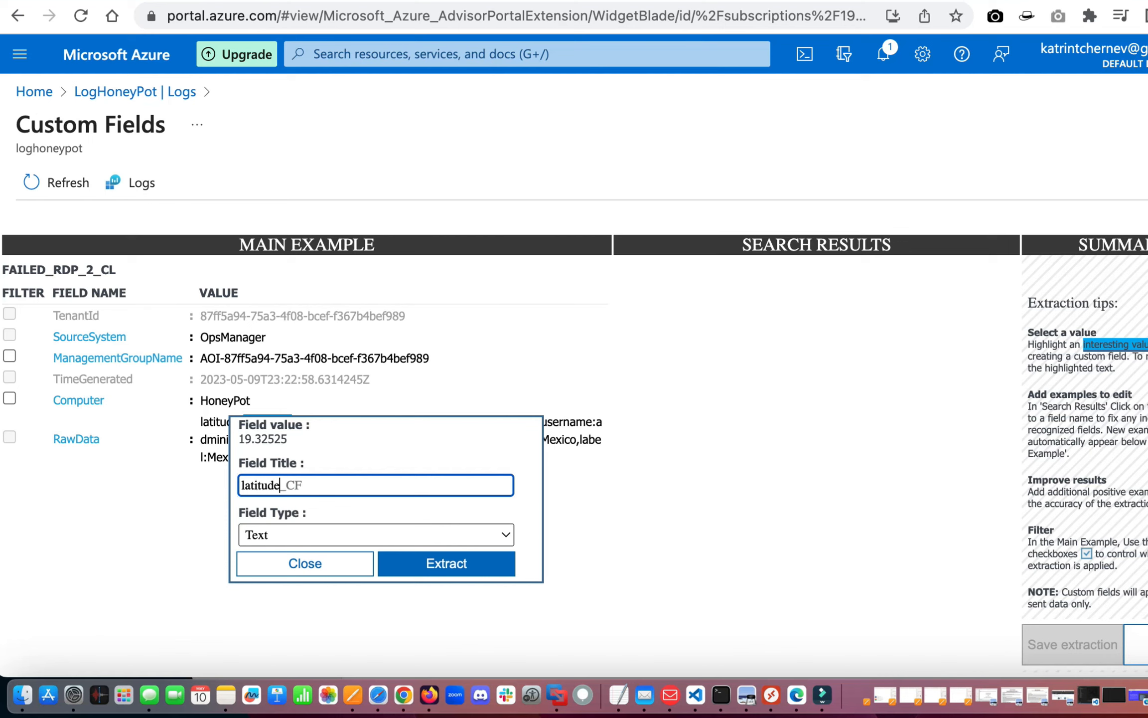
click(294, 538)
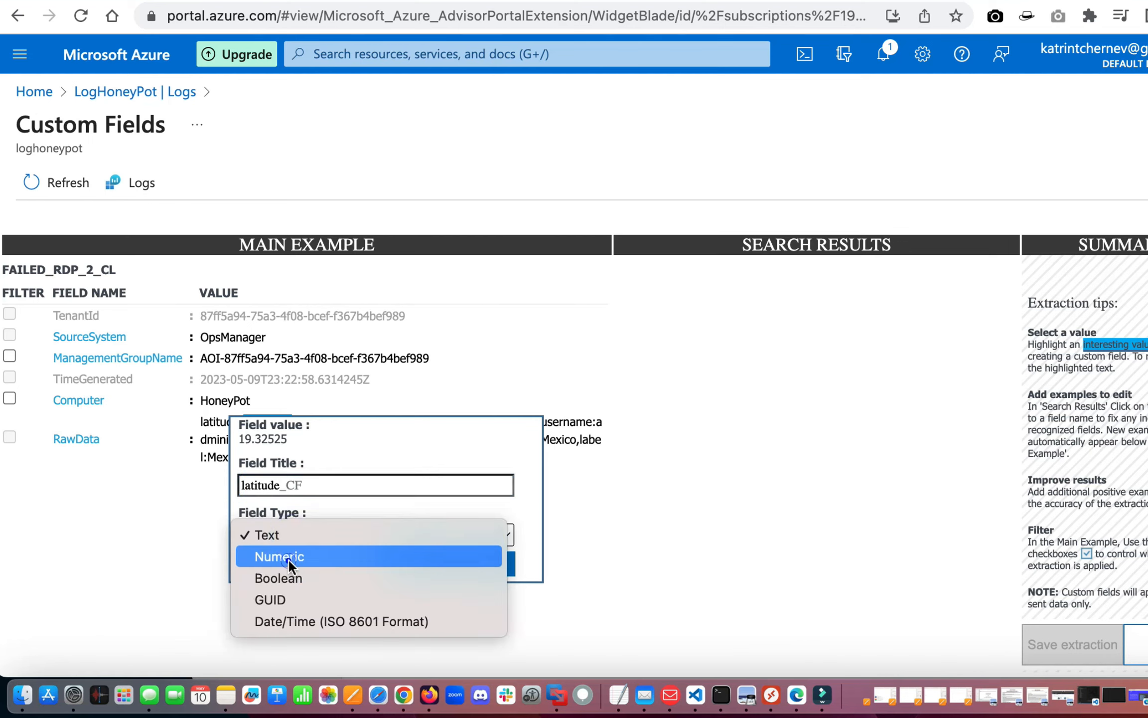
click(290, 557)
click(434, 569)
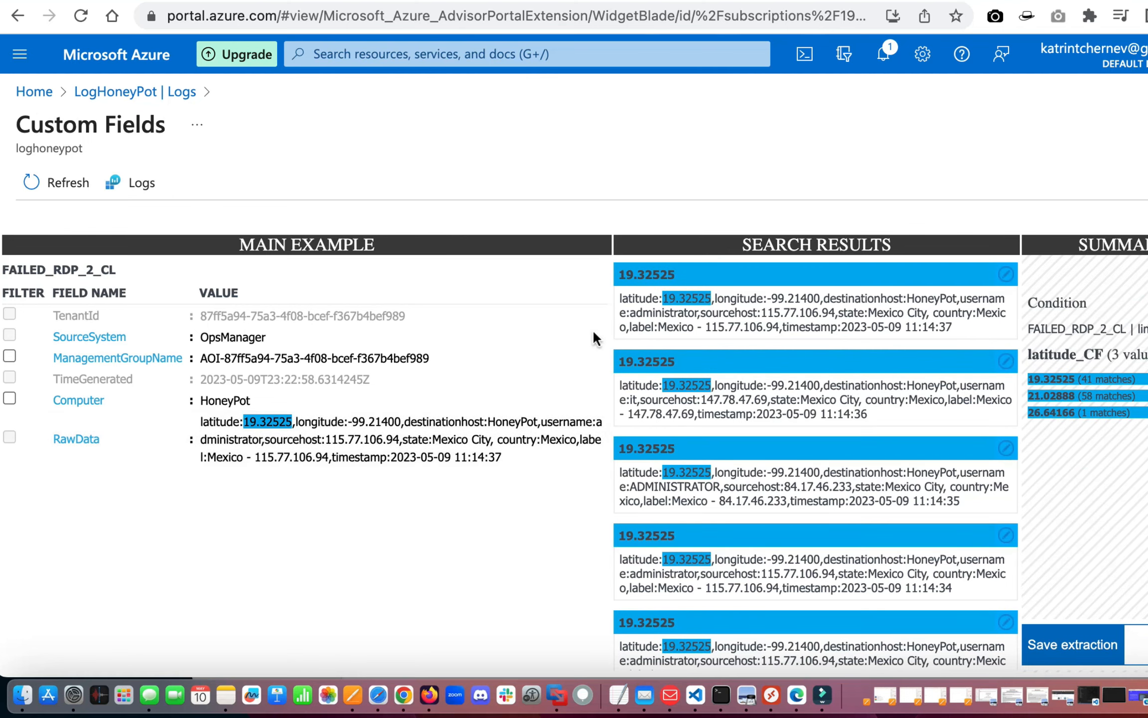
Confirm latitude_CF highlights 19.32525 across search results, then return to the FAILED_RDP_2_CL results.
scroll(685, 464, down, 3)
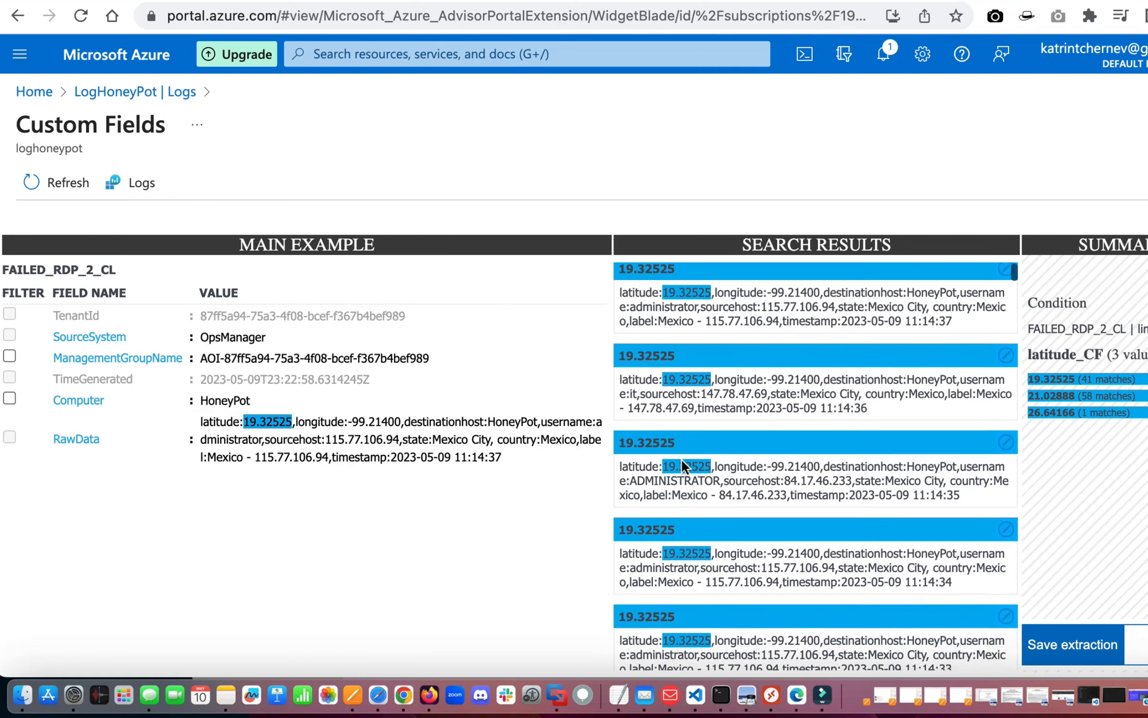
scroll(679, 460, down, 7)
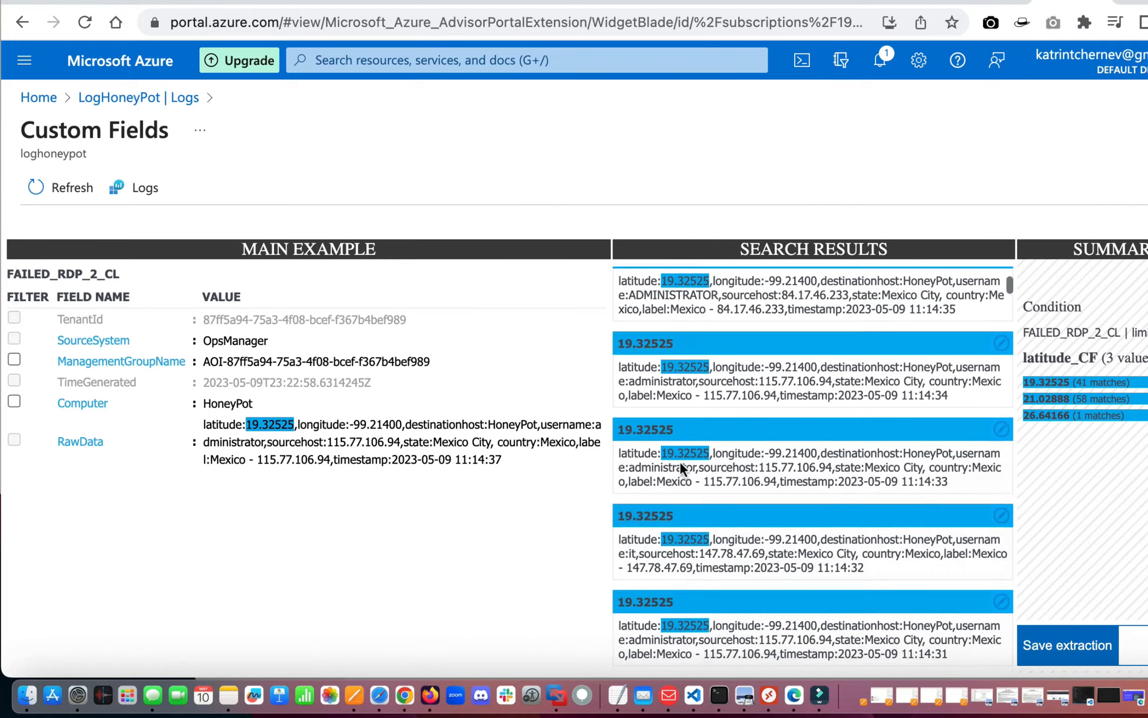
scroll(680, 461, down, 8)
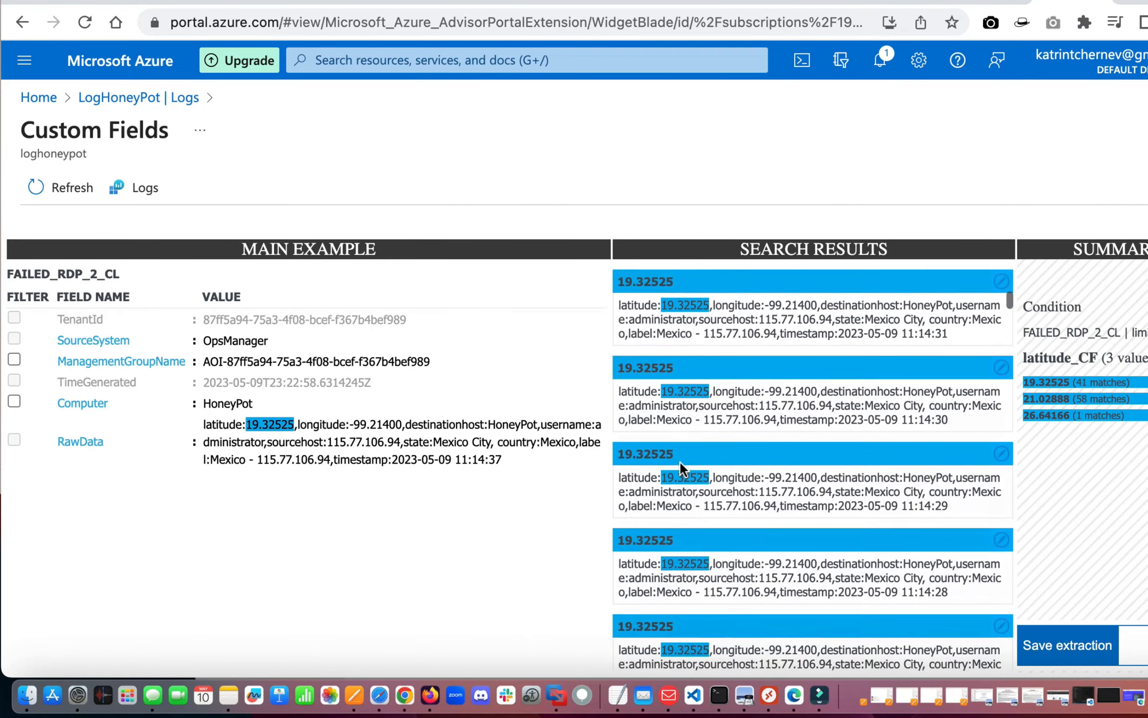
scroll(680, 467, down, 8)
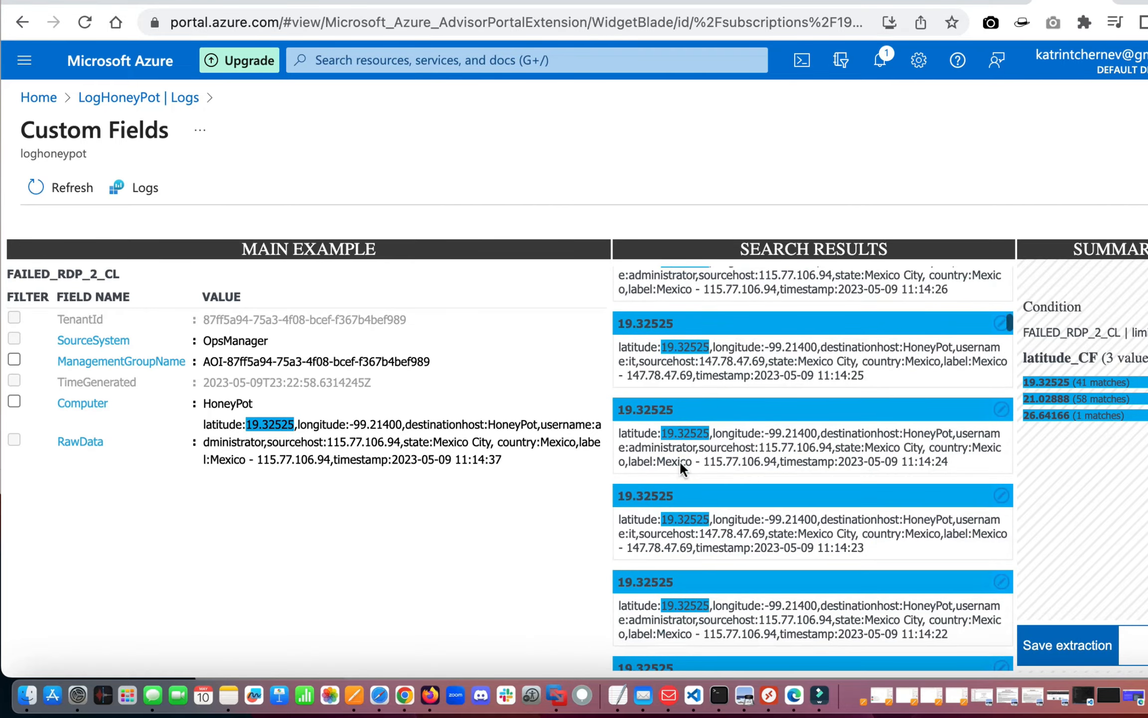
scroll(679, 461, down, 8)
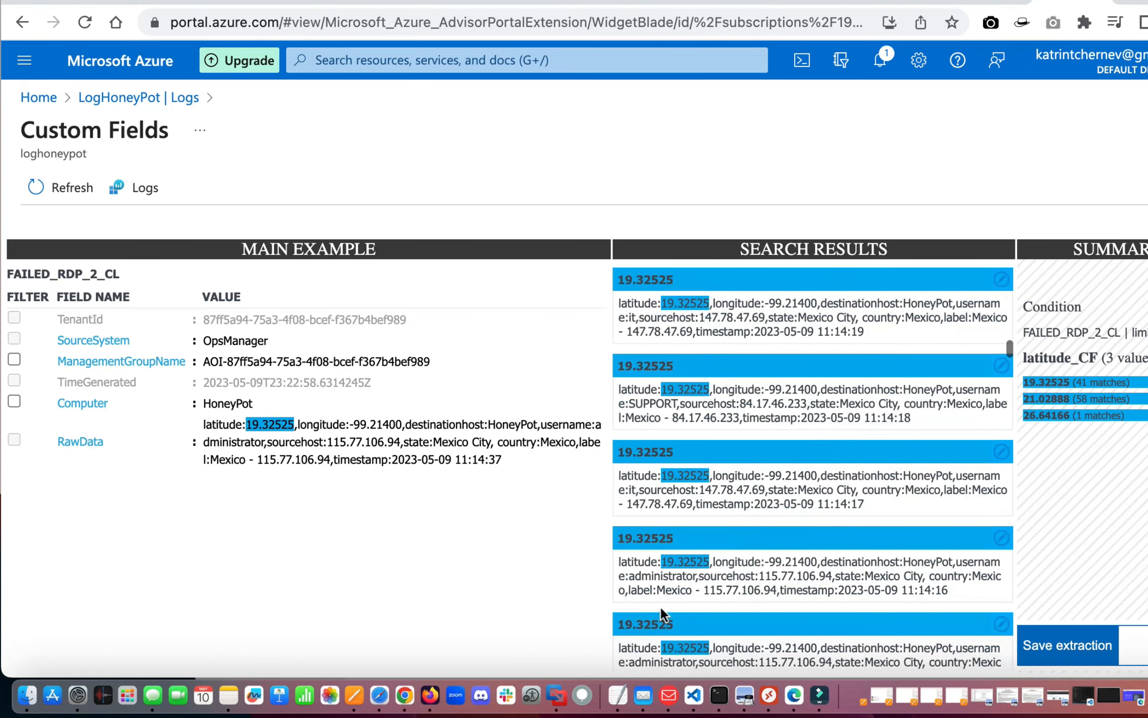
scroll(659, 617, down, 2)
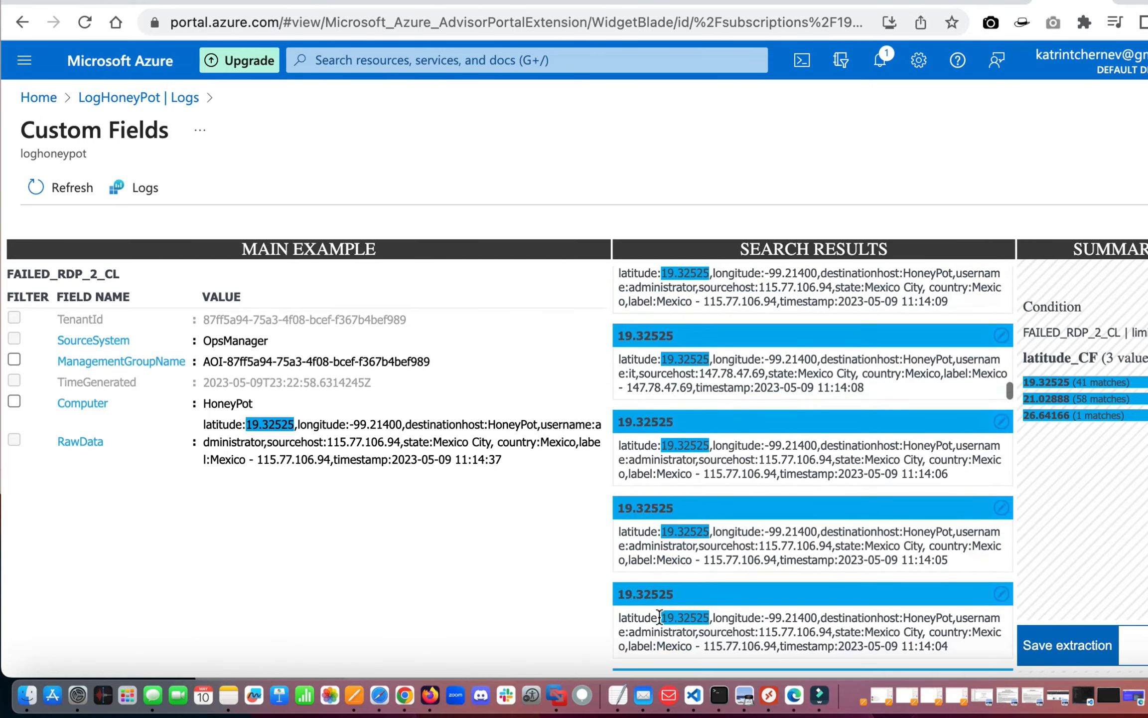
scroll(722, 623, down, 5)
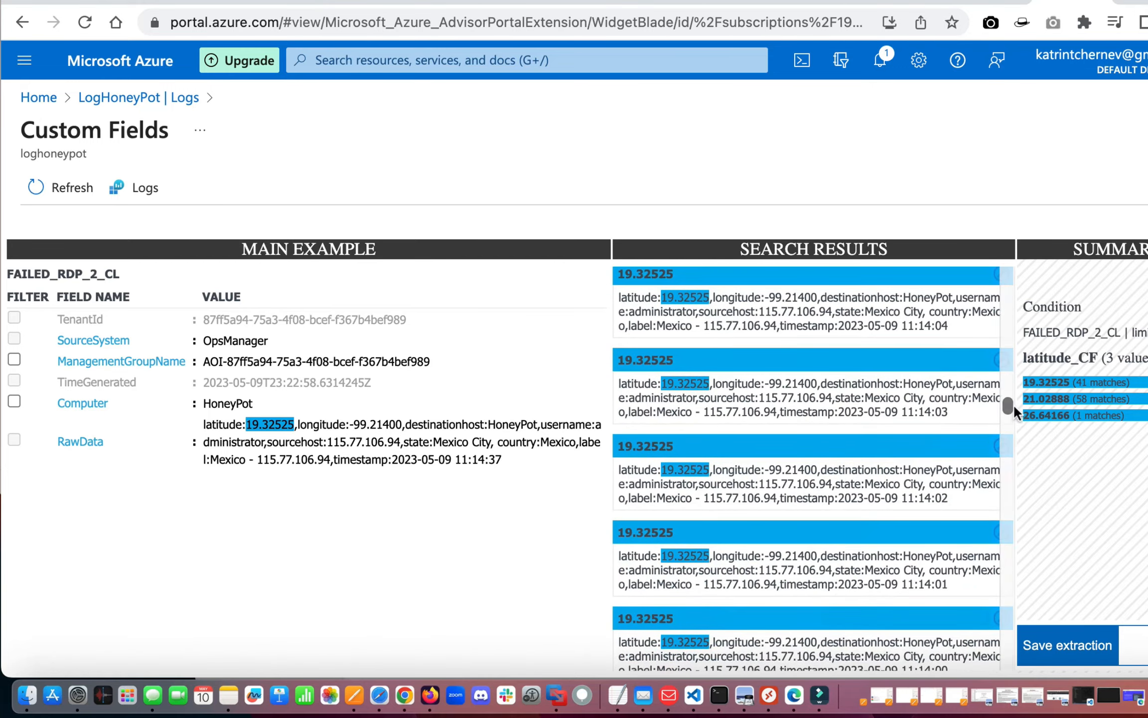
drag(1007, 406, 1004, 717)
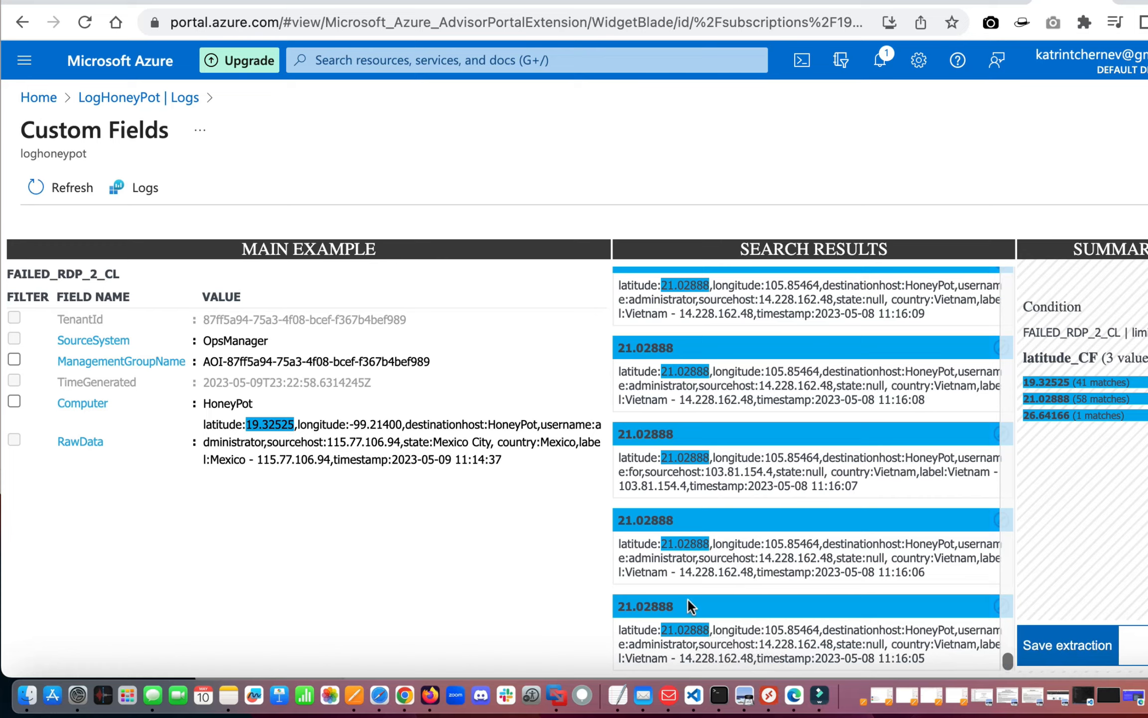
scroll(692, 603, up, 10)
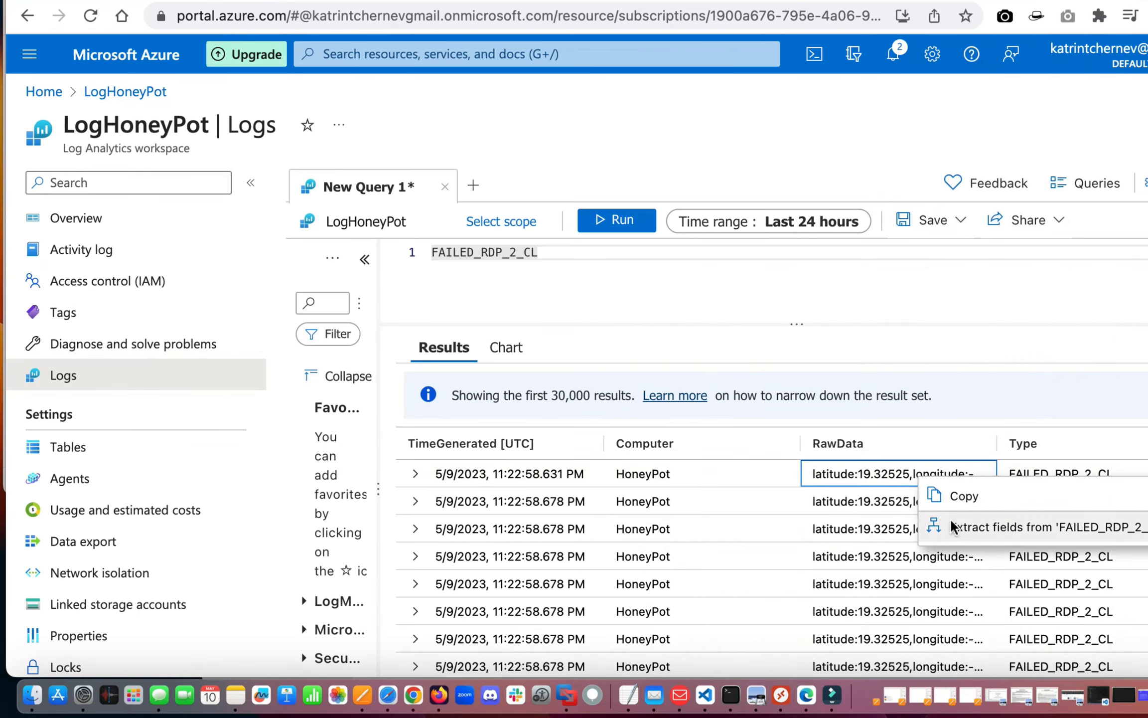
Extract -99.21400 from RawData as the Numeric field longitude_CF.
click(951, 524)
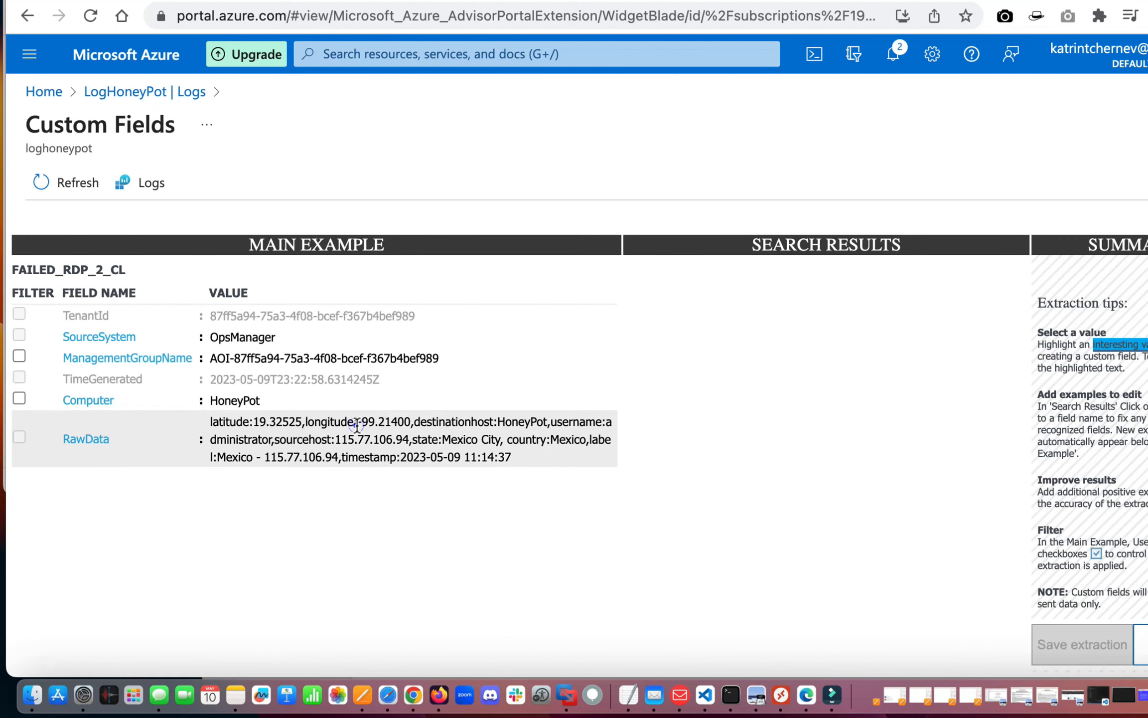
drag(356, 424, 411, 423)
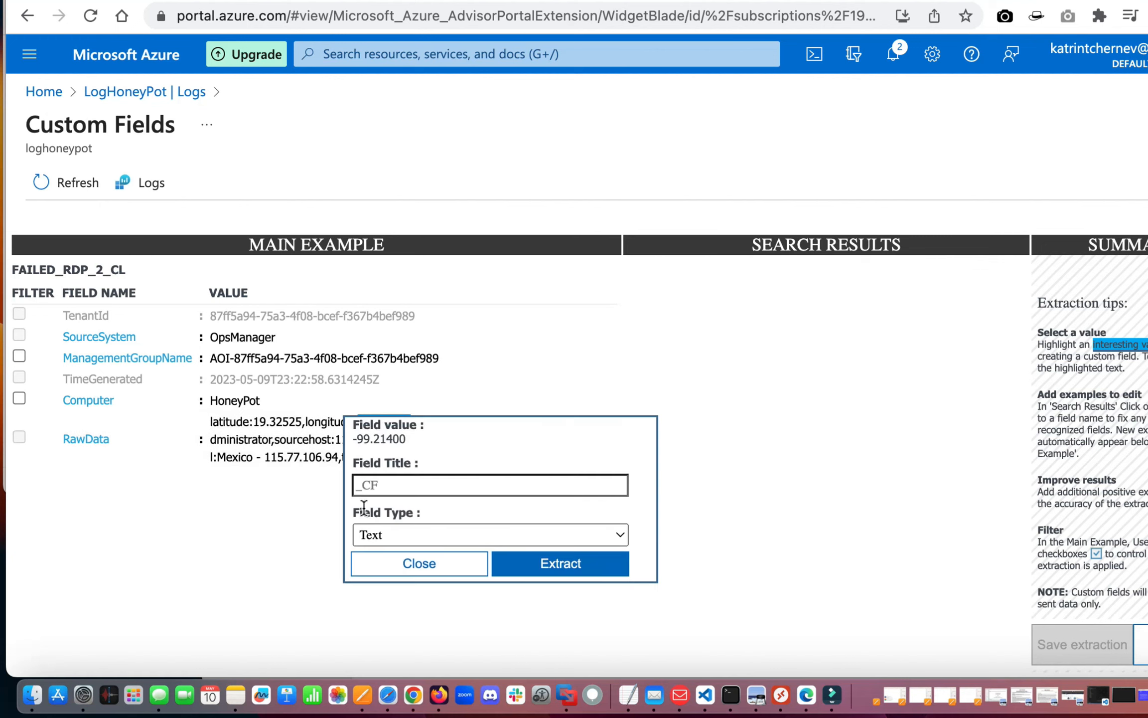
click(355, 486)
text(longitude)
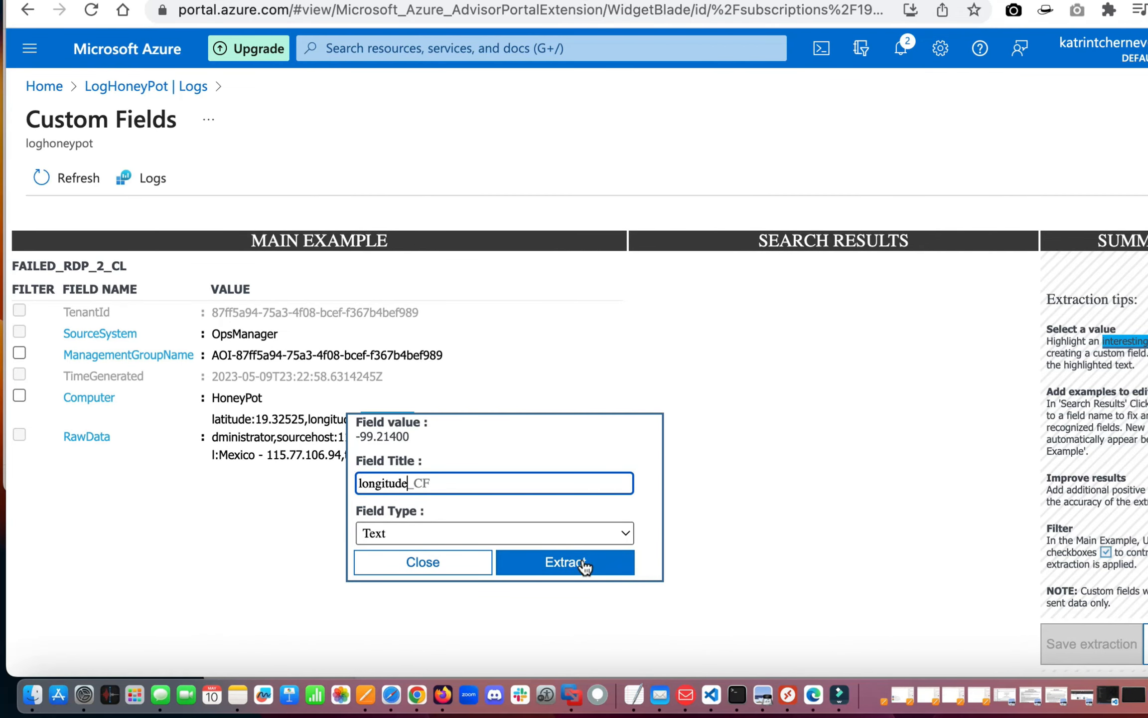
click(583, 532)
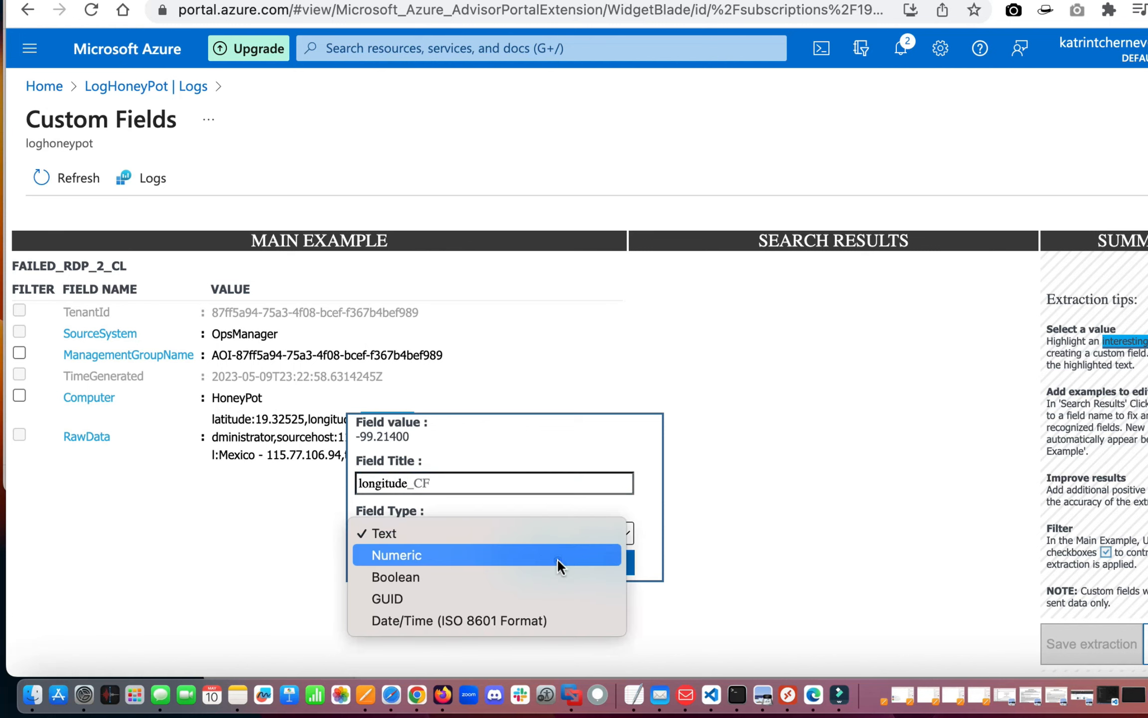
click(557, 560)
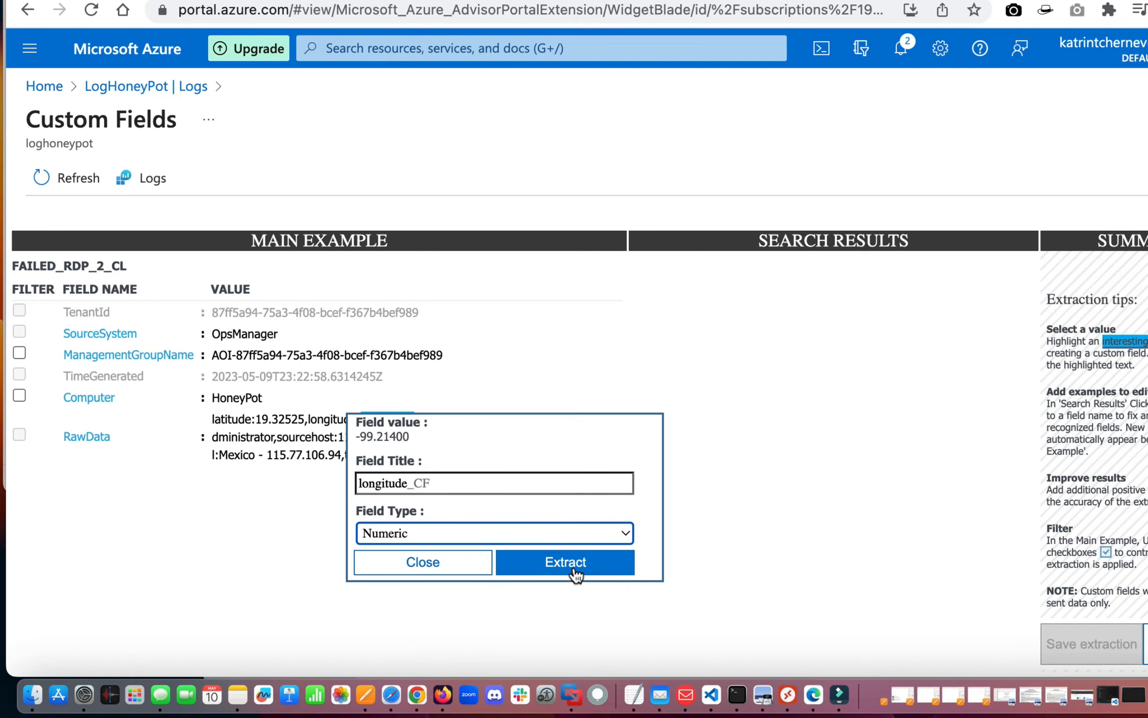
click(576, 568)
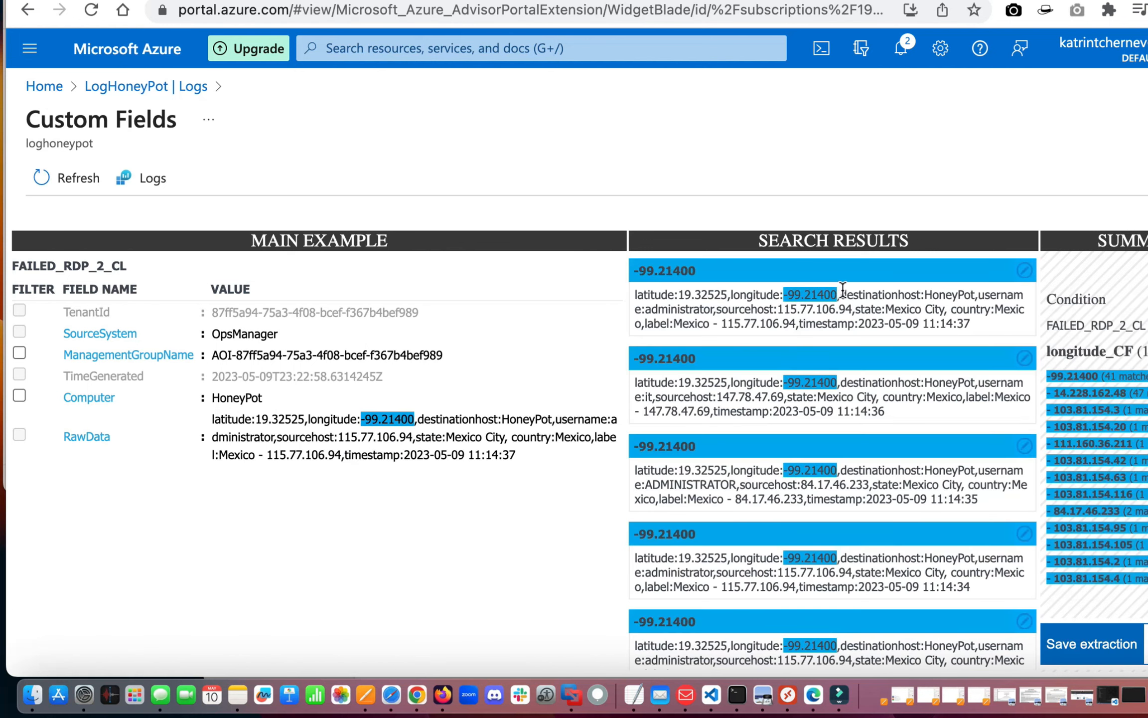
Correct a wrong Vietnam longitude_CF match by marking 105.85464 in an added example.
scroll(790, 456, down, 5)
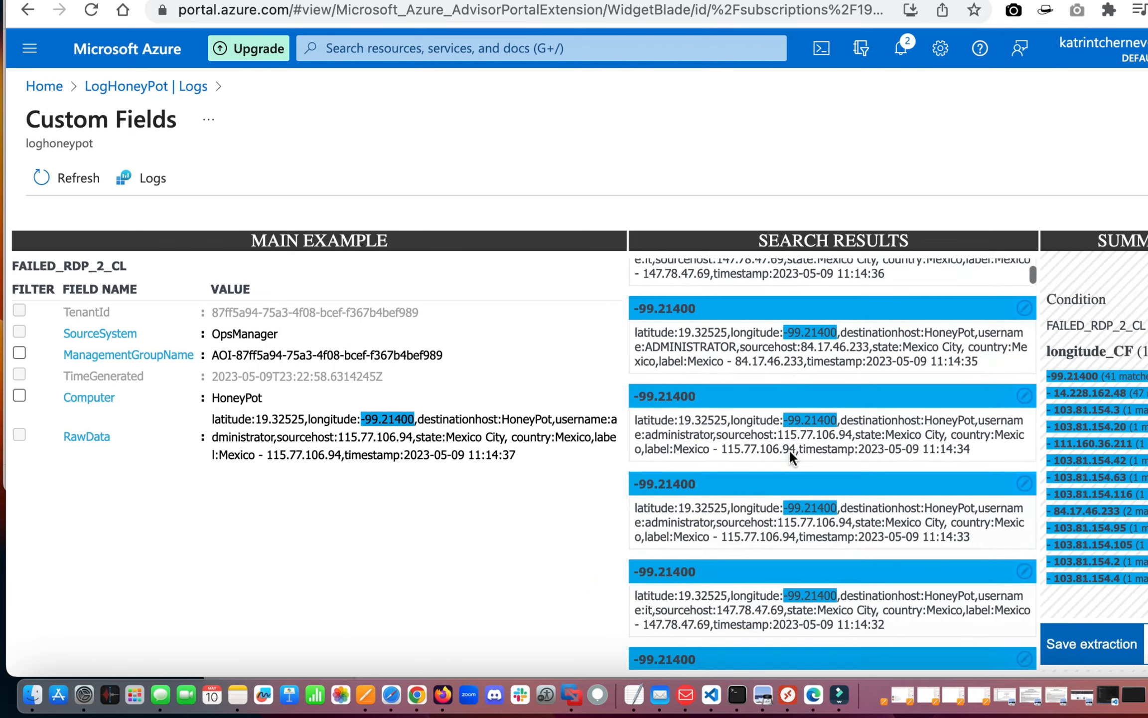
scroll(787, 593, down, 10)
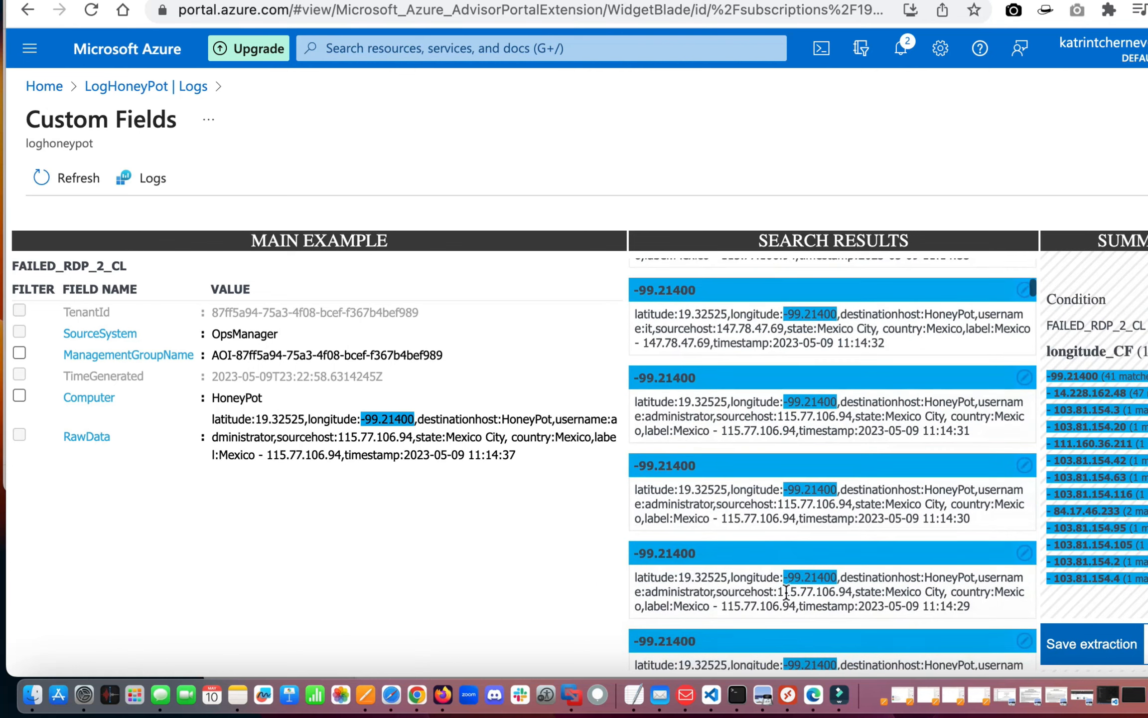
scroll(786, 593, down, 15)
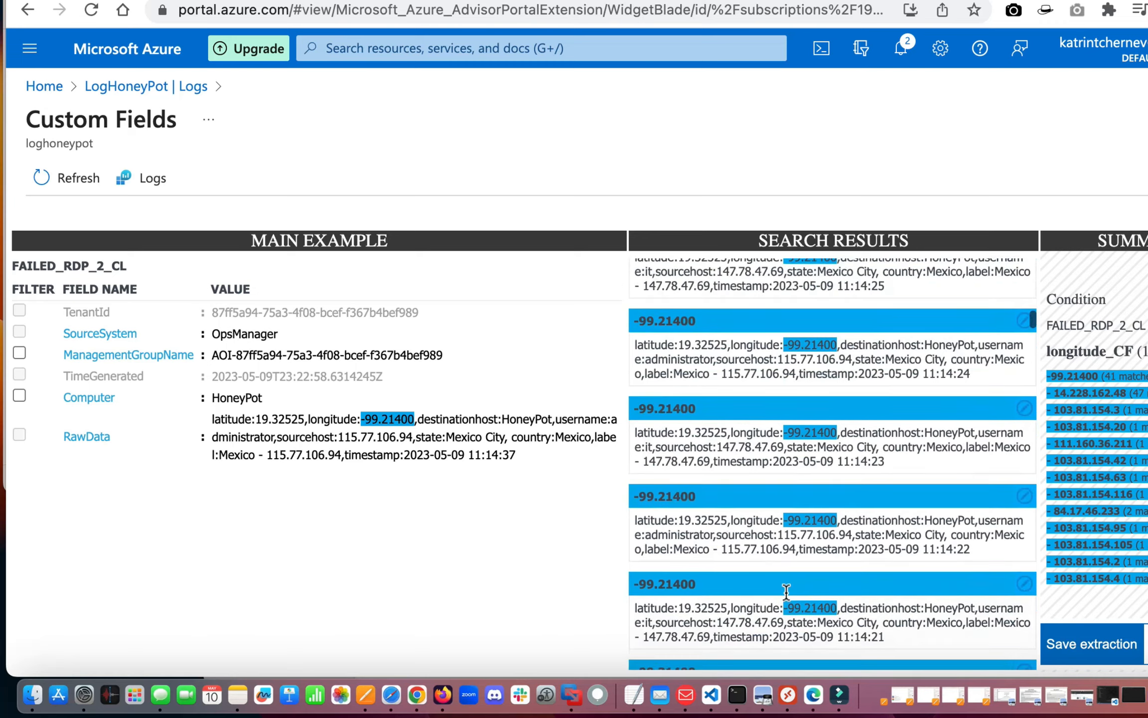
scroll(786, 593, down, 3)
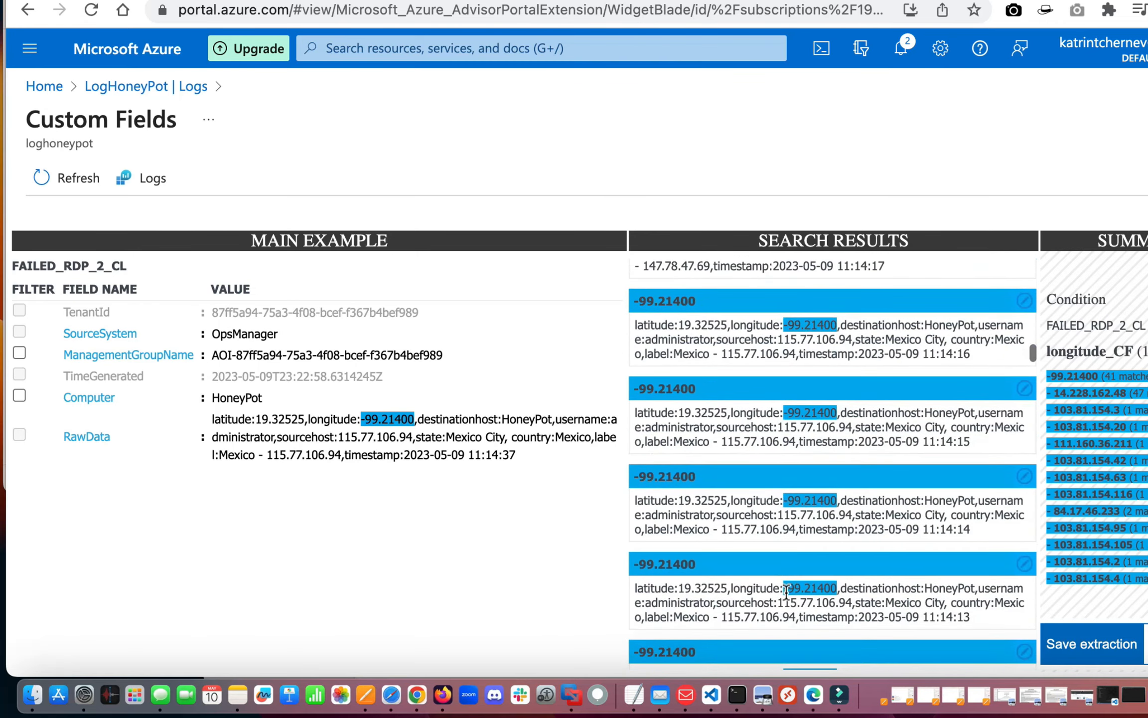
scroll(811, 597, down, 8)
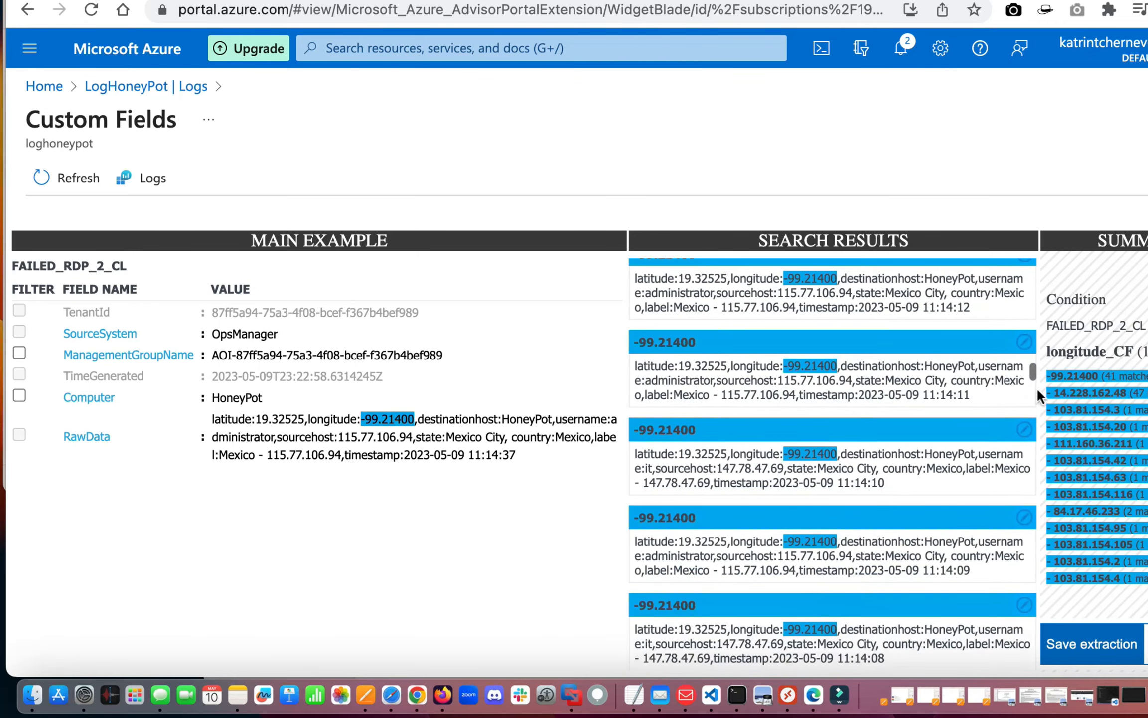
drag(1030, 374, 1038, 429)
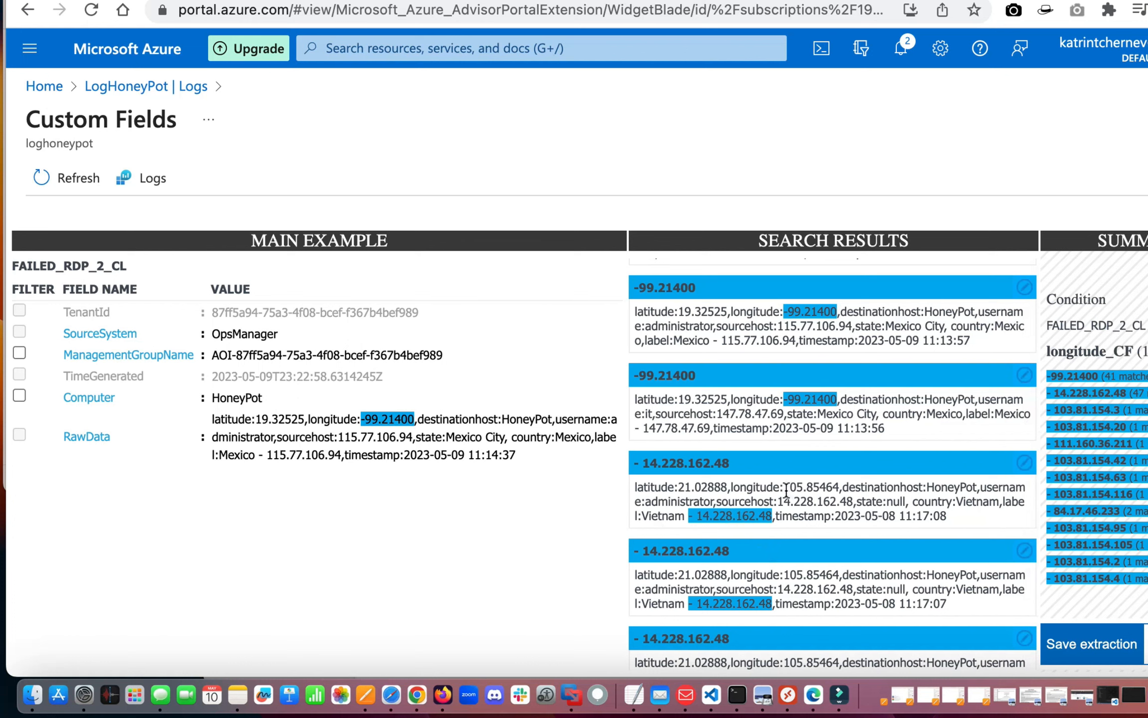
click(1024, 463)
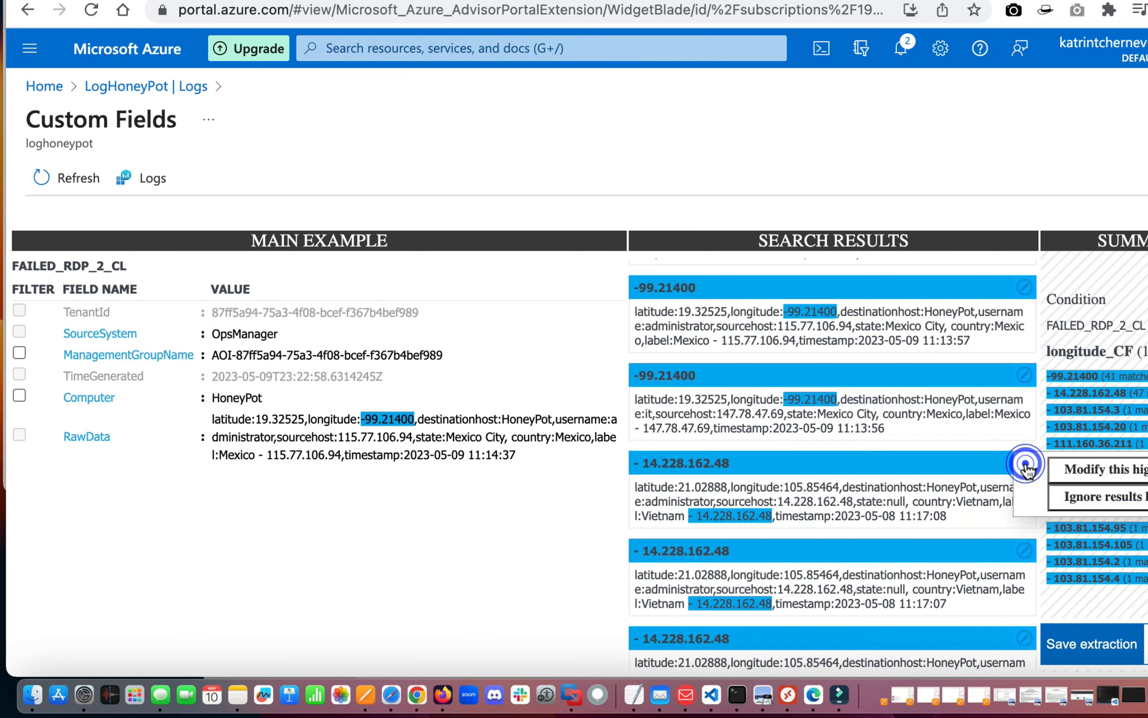
click(1094, 479)
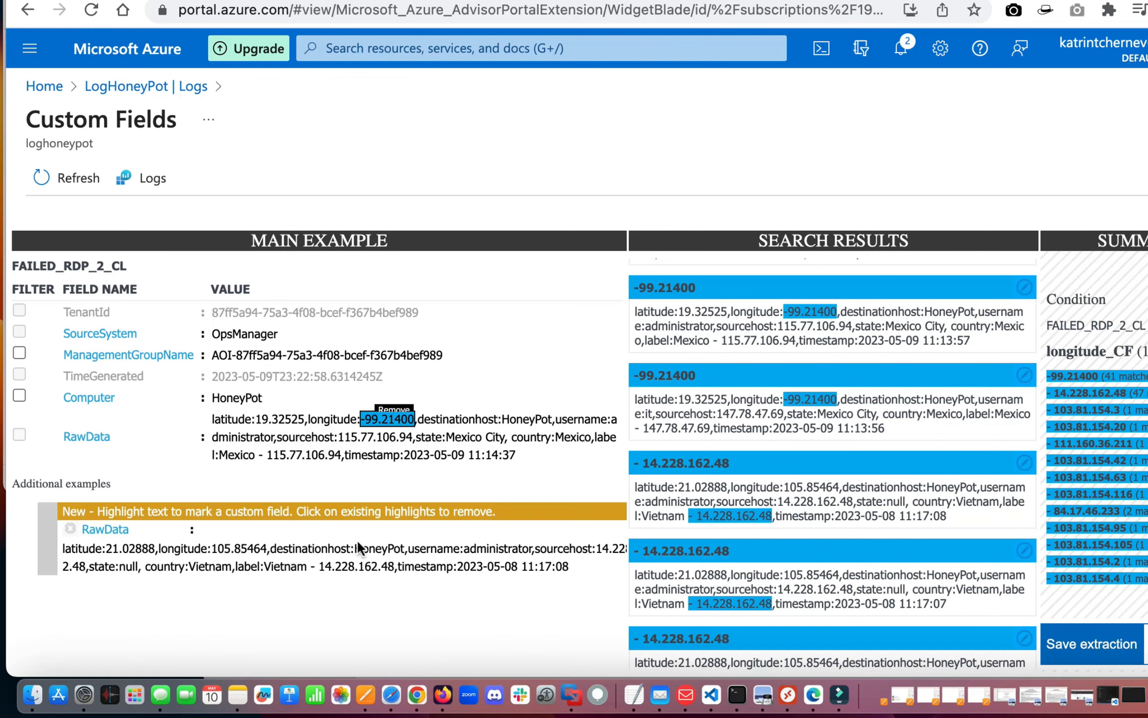
drag(213, 549, 241, 548)
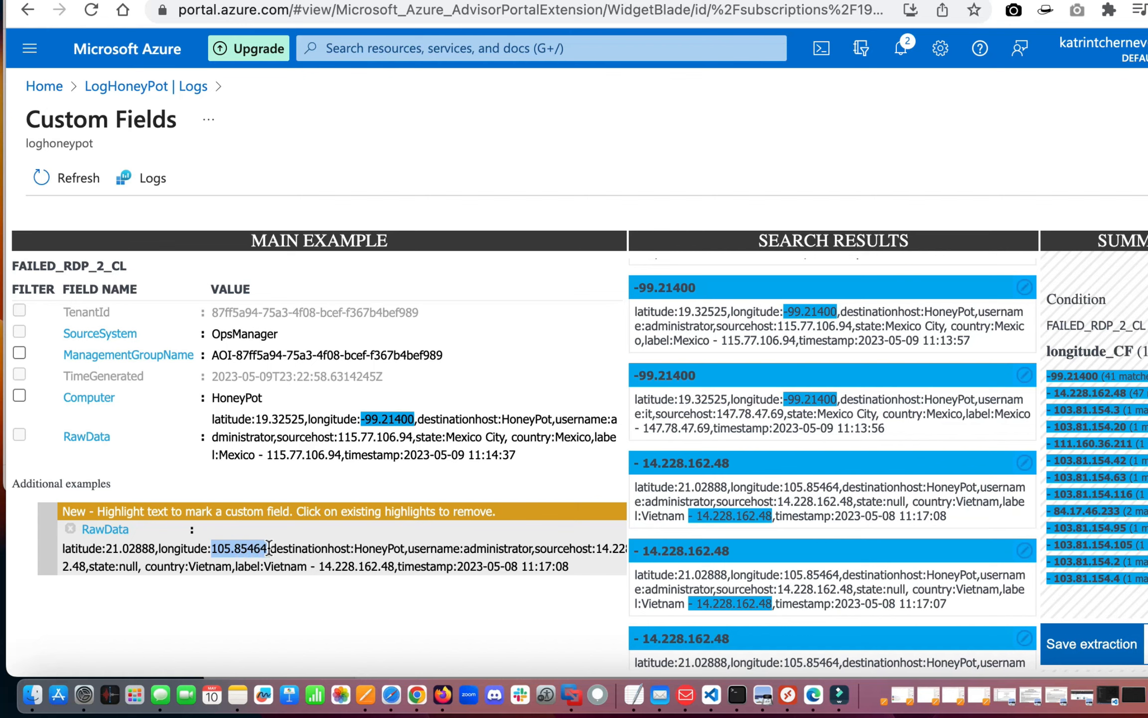
drag(269, 548, 269, 546)
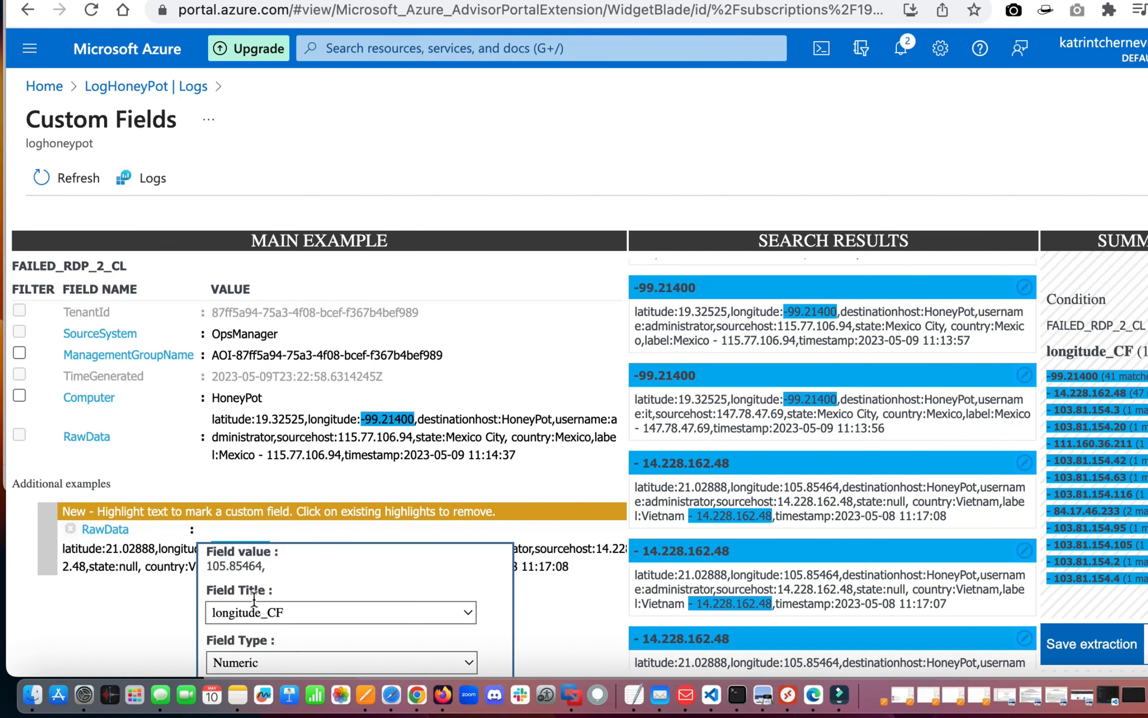
scroll(541, 598, down, 2)
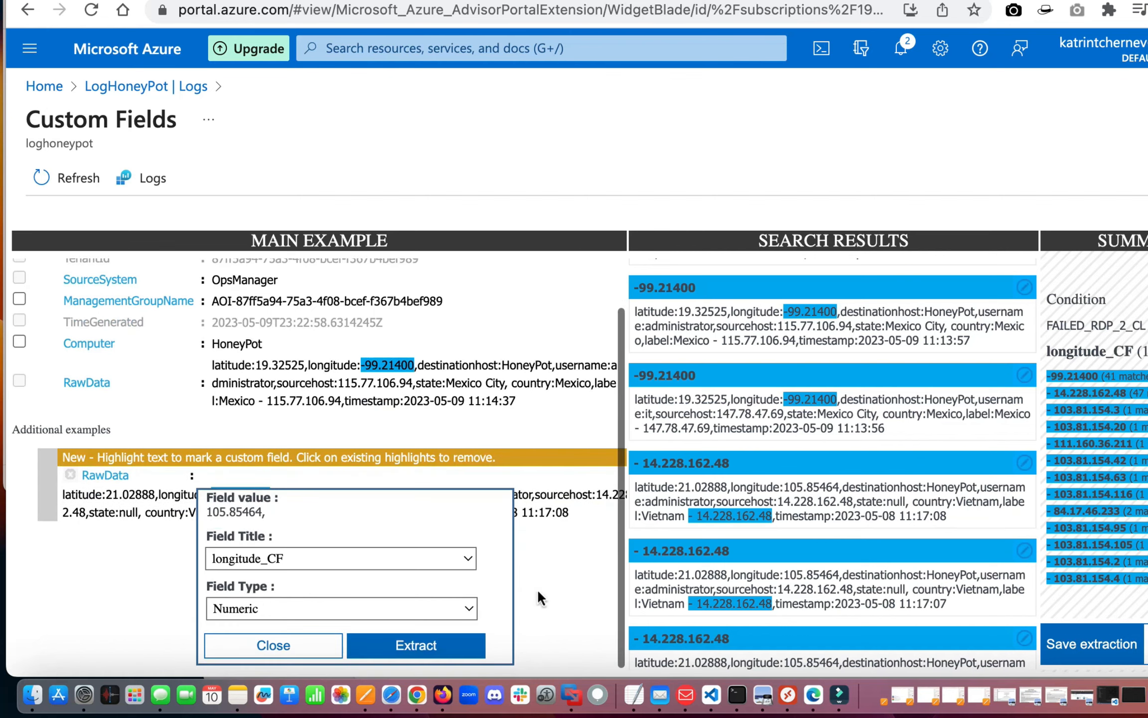
click(405, 647)
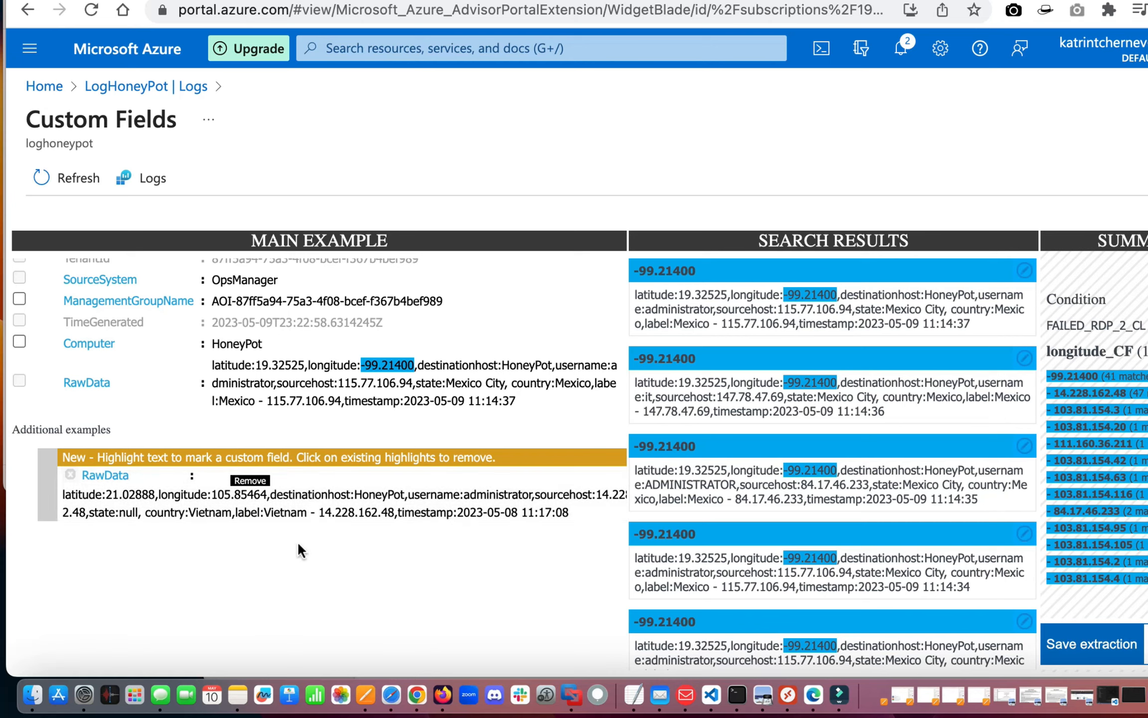
Mark 105.85464 in two more Vietnam examples, re-extract, and save the longitude_CF extraction.
scroll(813, 551, down, 5)
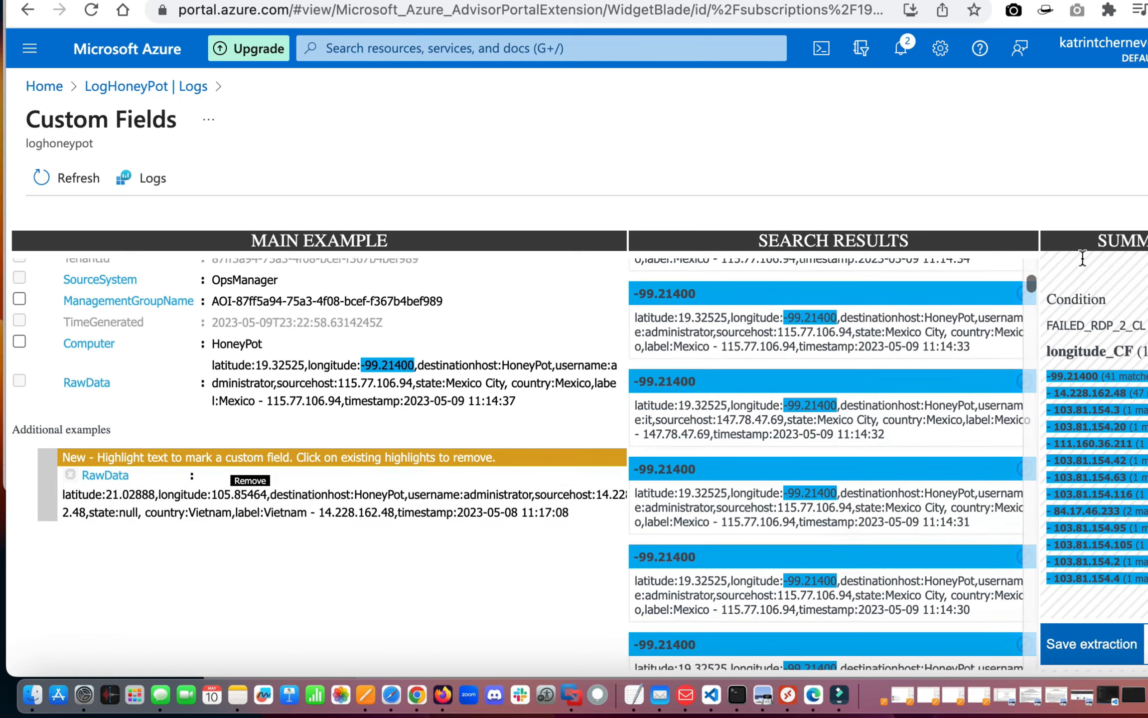
drag(1030, 284, 1030, 431)
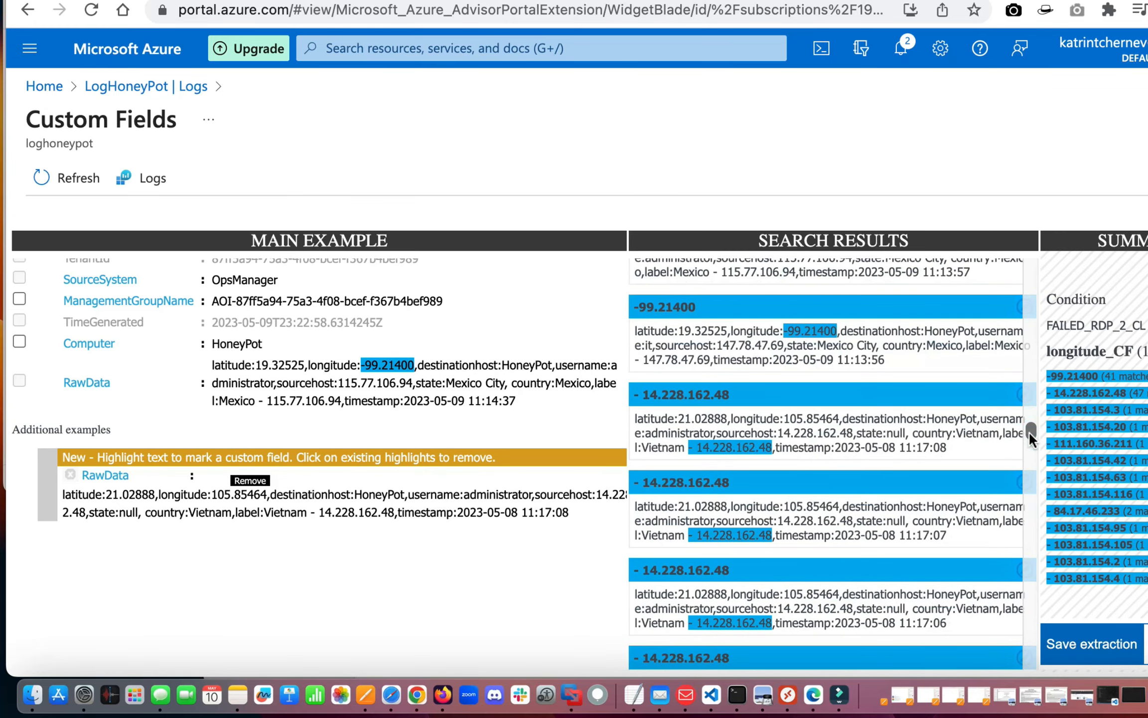
click(1025, 405)
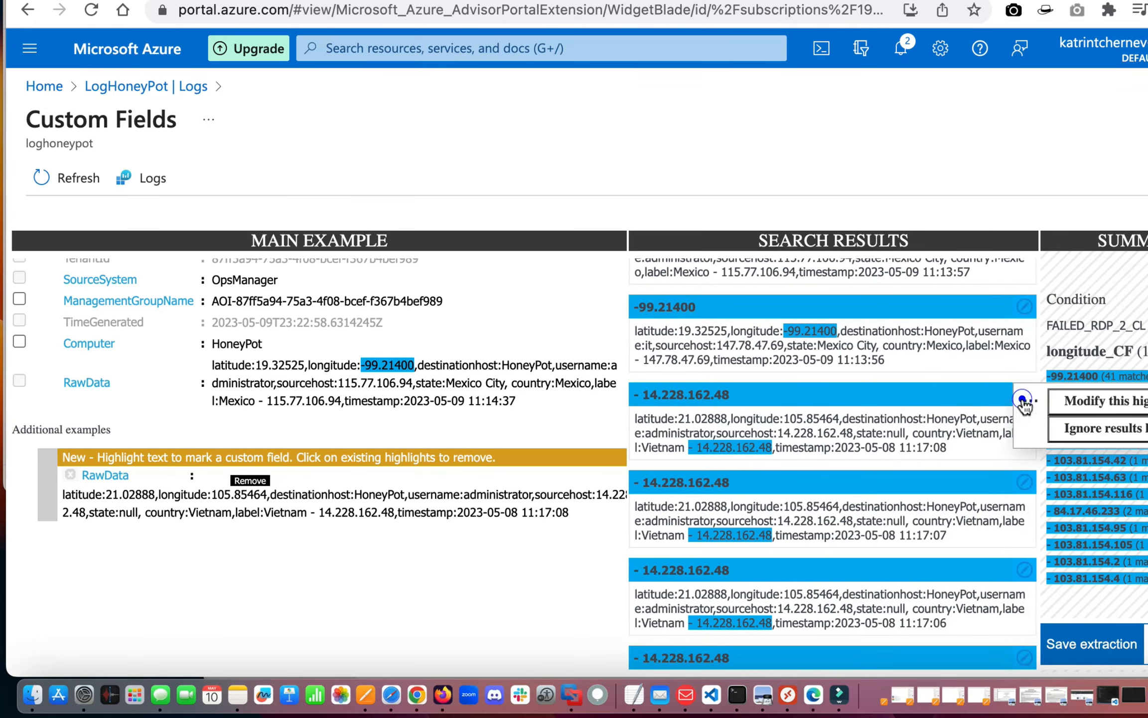
click(1096, 409)
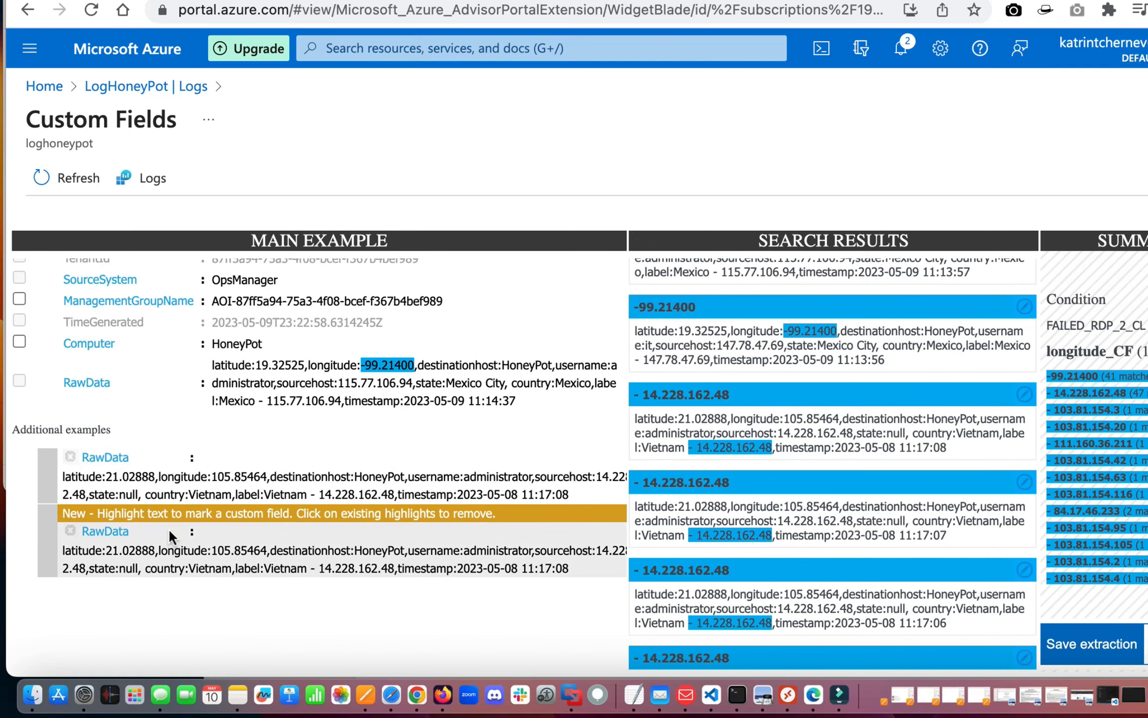
scroll(129, 548, down, 1)
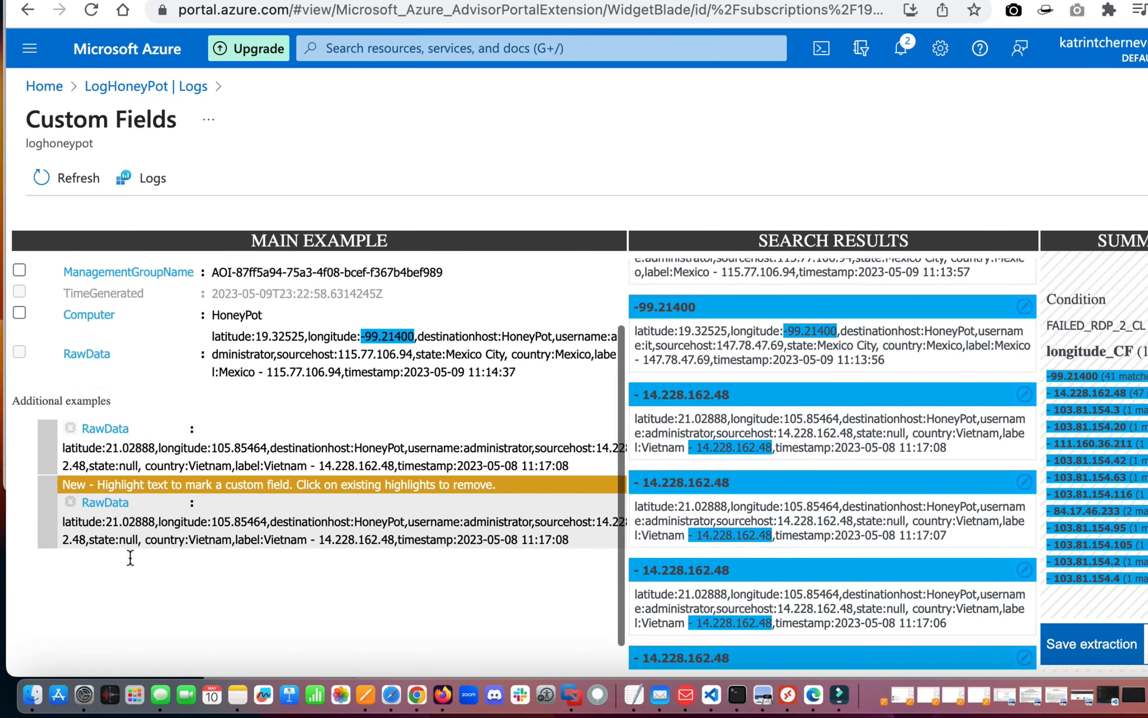
drag(215, 449, 268, 452)
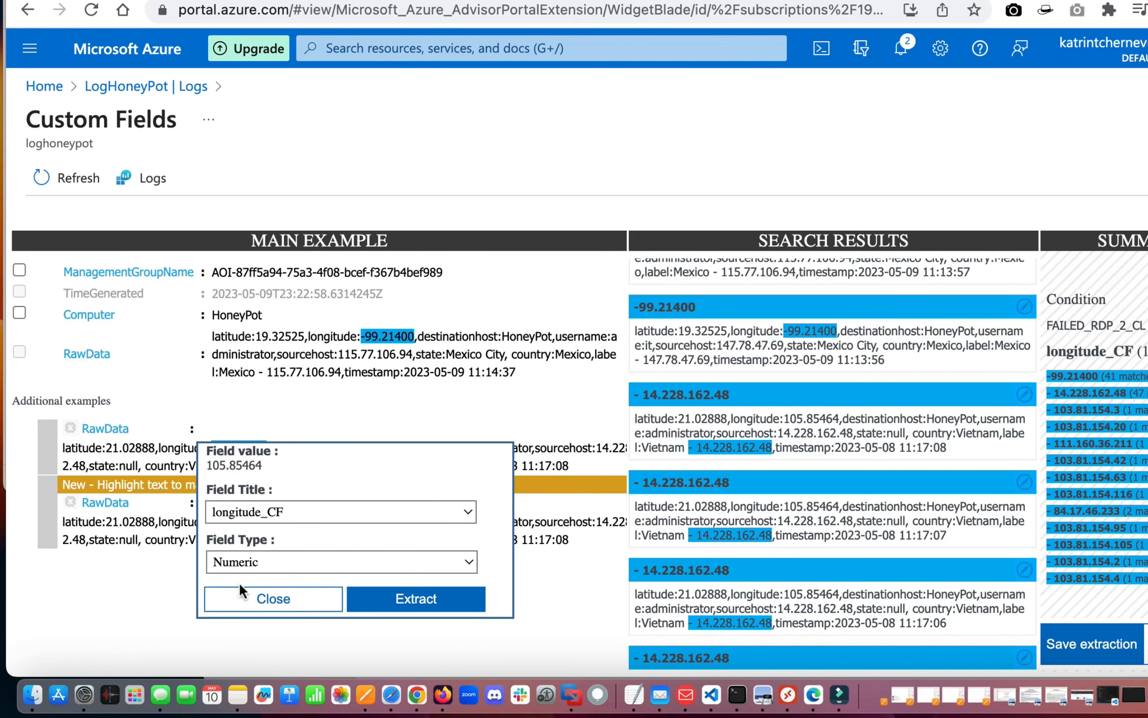
click(416, 599)
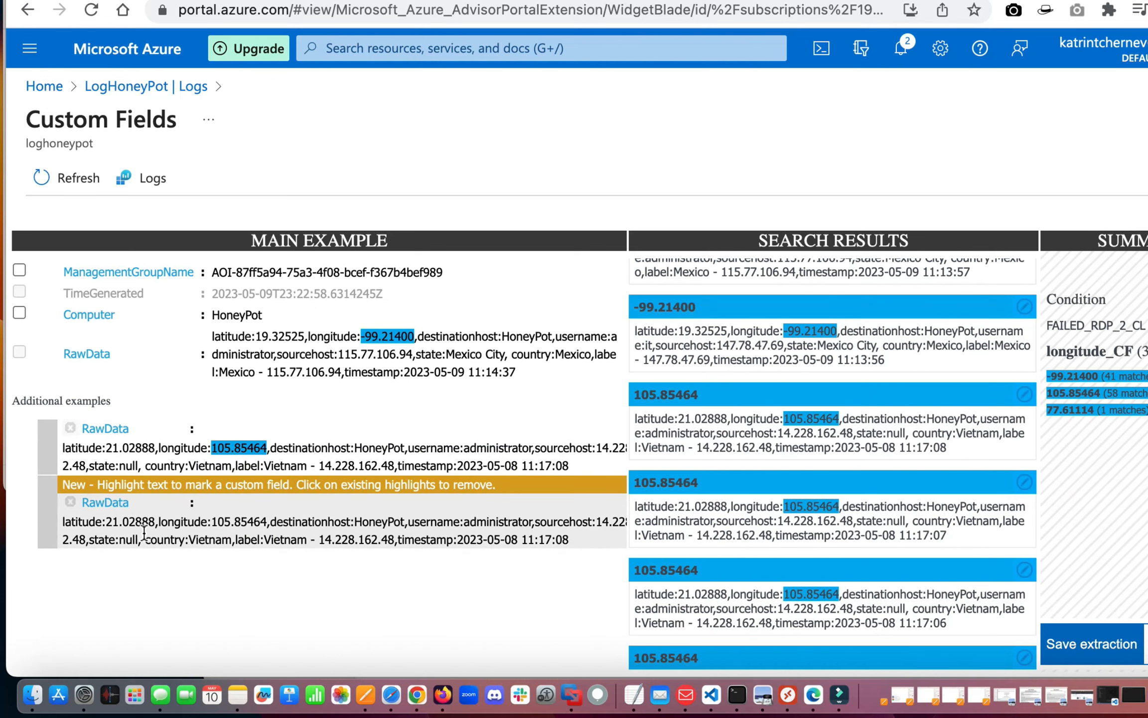
scroll(220, 528, down, 1)
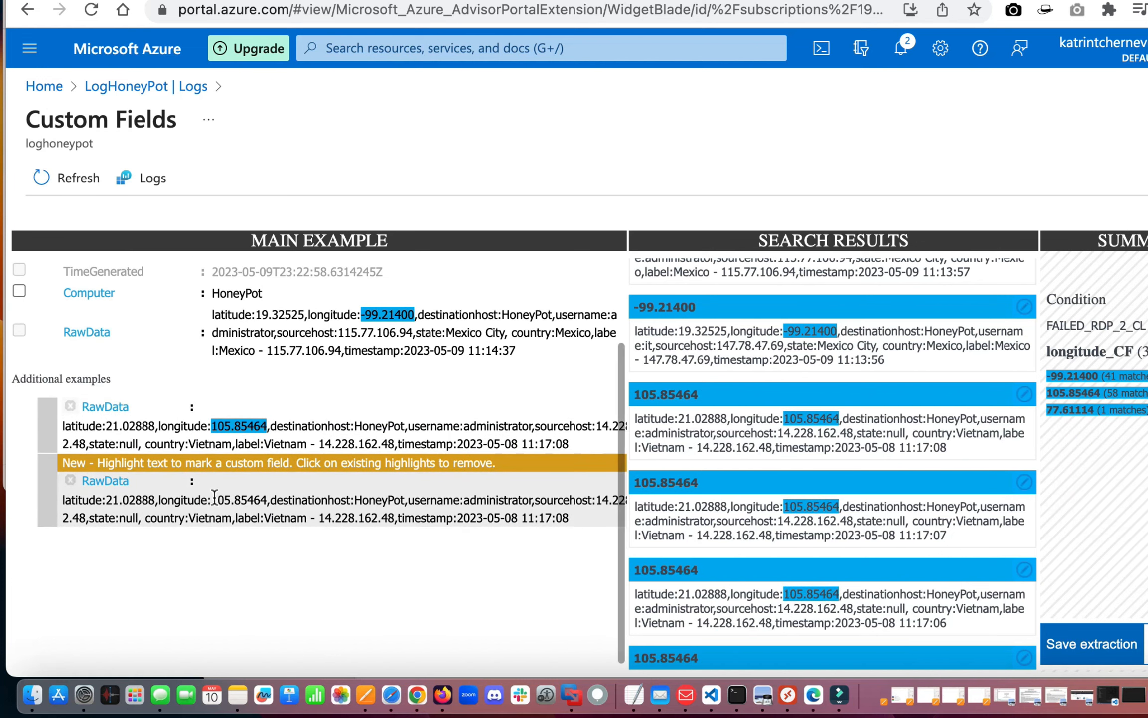
drag(211, 499, 265, 500)
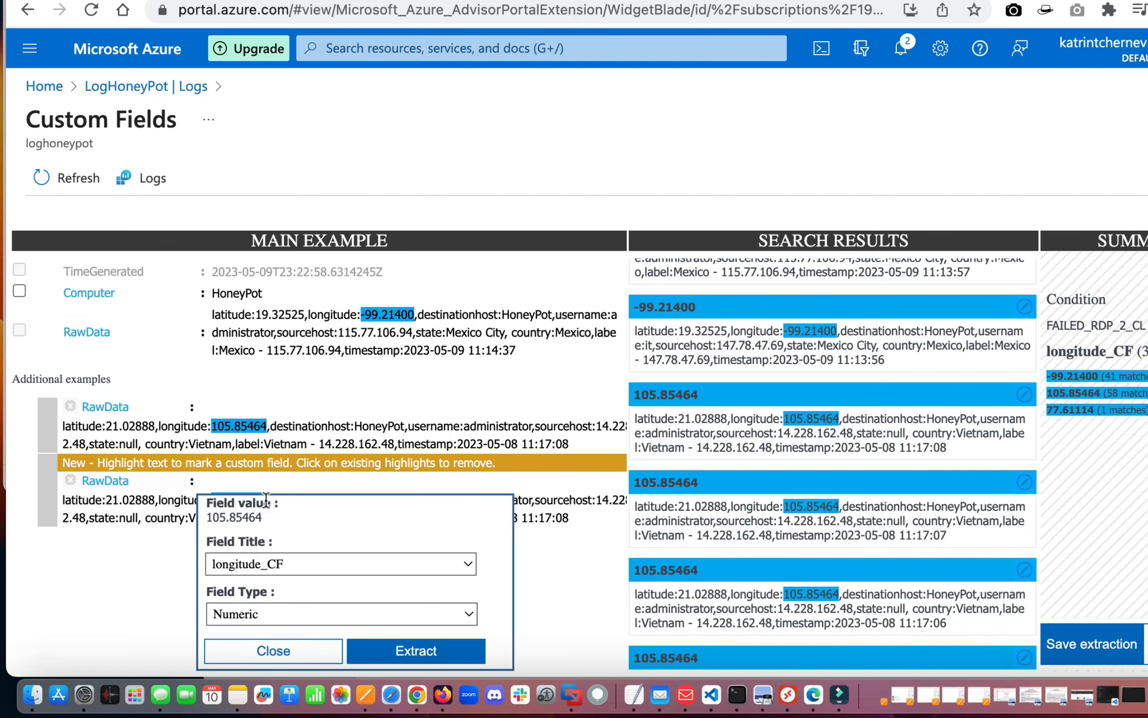
click(441, 650)
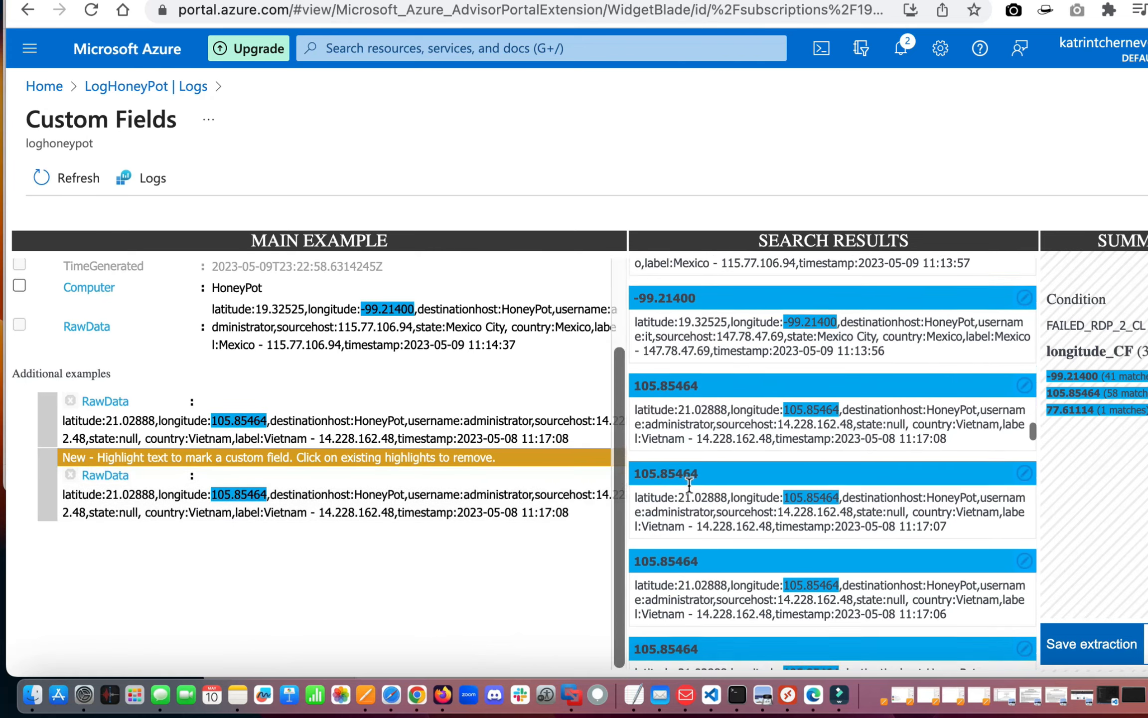
scroll(689, 486, down, 5)
scroll(690, 486, down, 20)
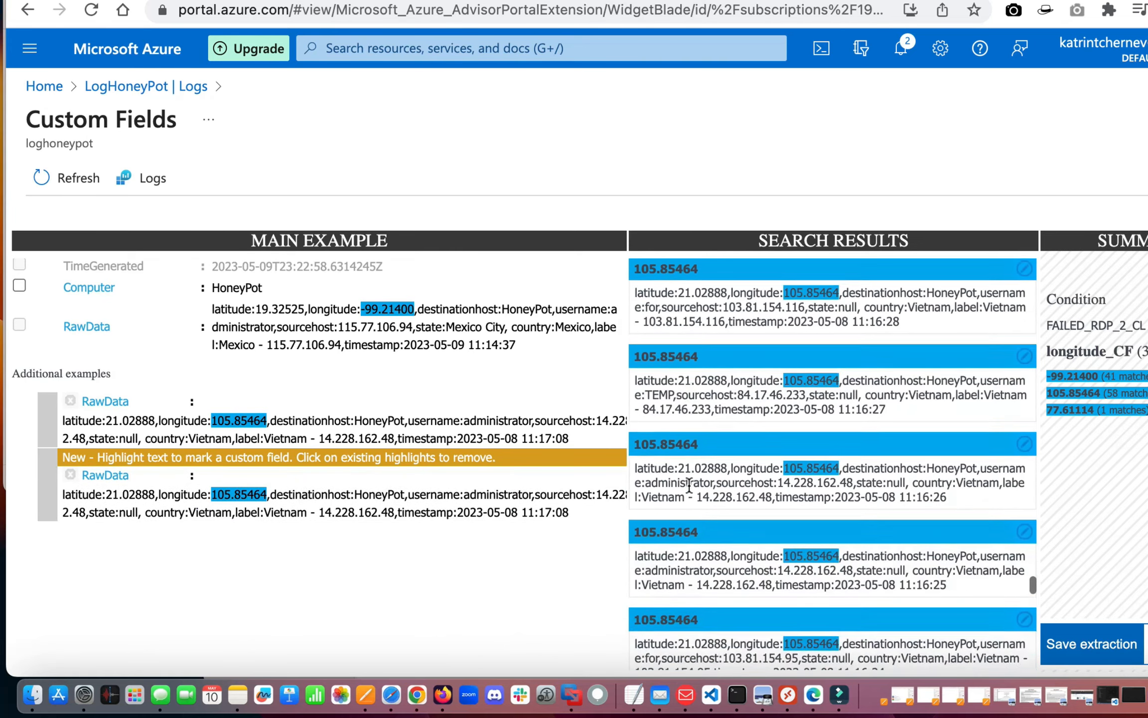
click(1074, 638)
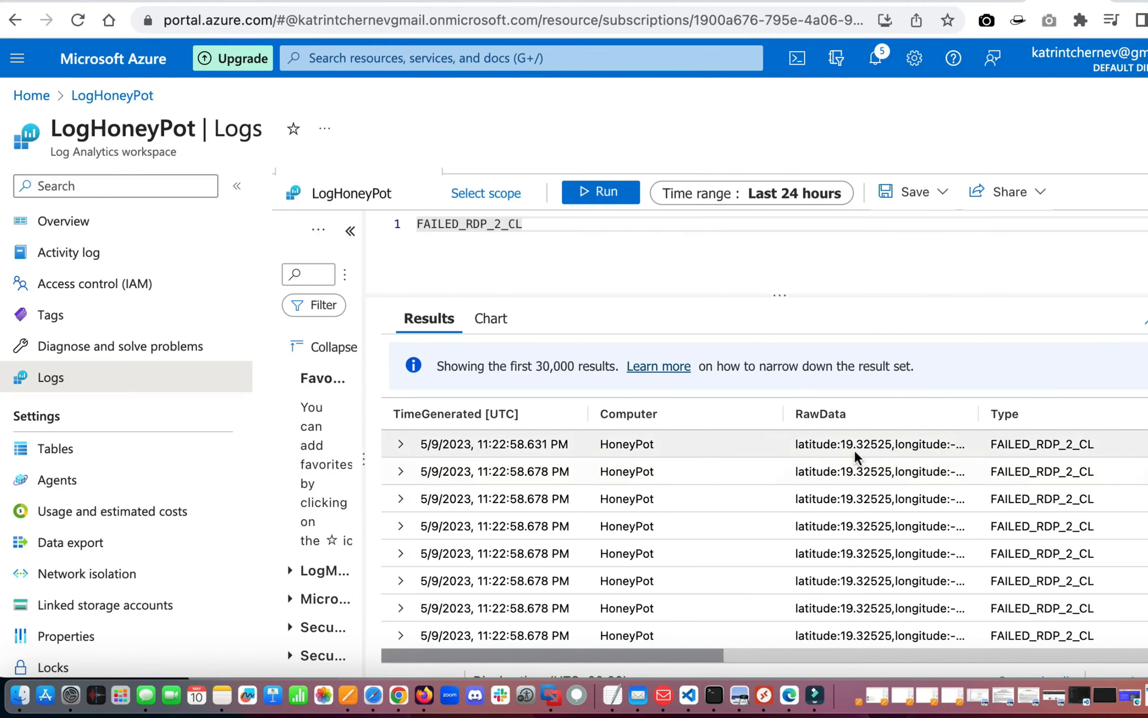
Extract HoneyPot from RawData as destinationhost_CF and save the extraction.
right_click(859, 448)
click(886, 507)
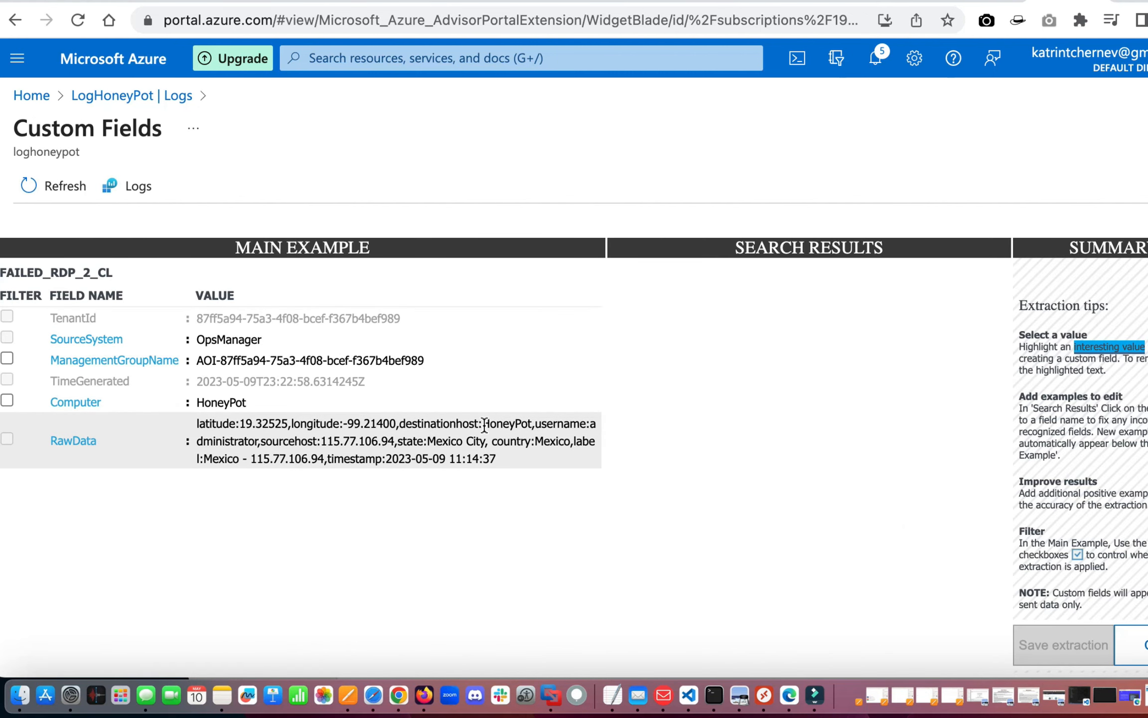
drag(484, 424, 531, 426)
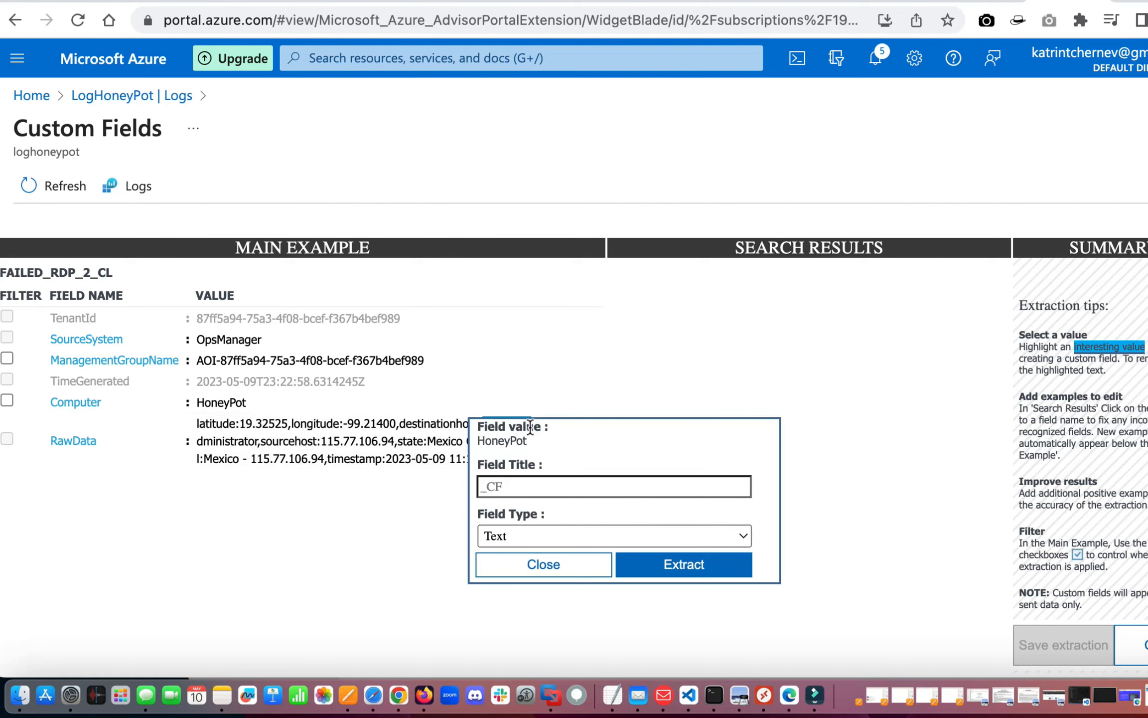
click(487, 479)
text(destinati)
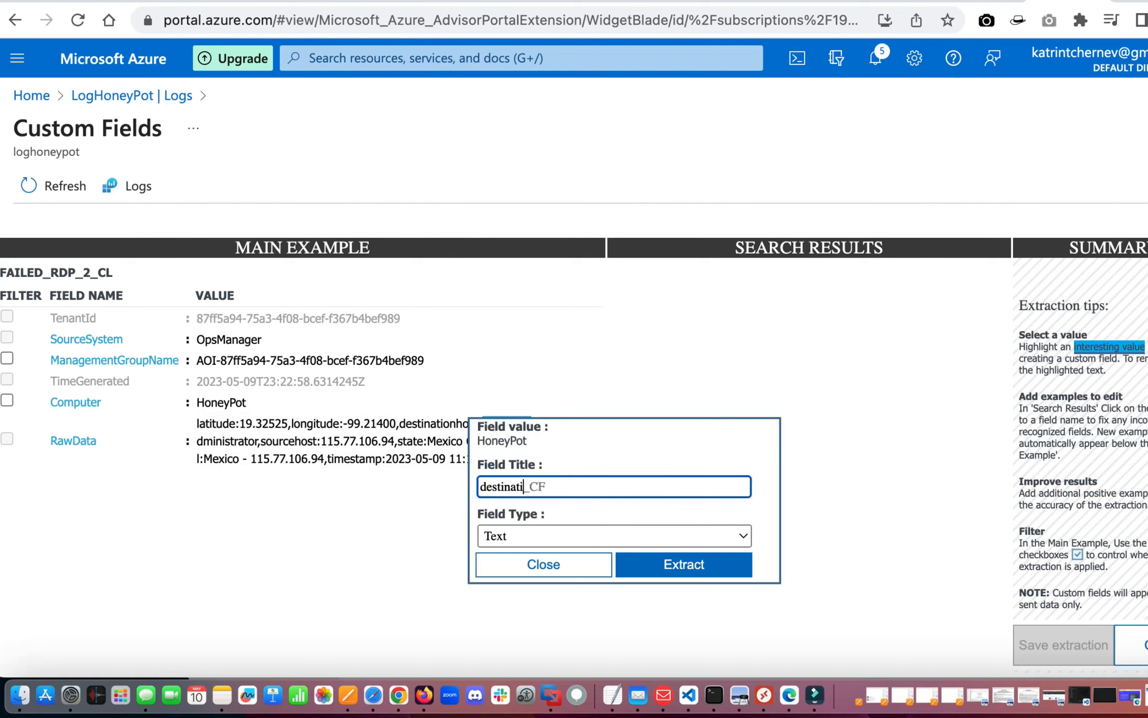
text(onhost)
click(668, 568)
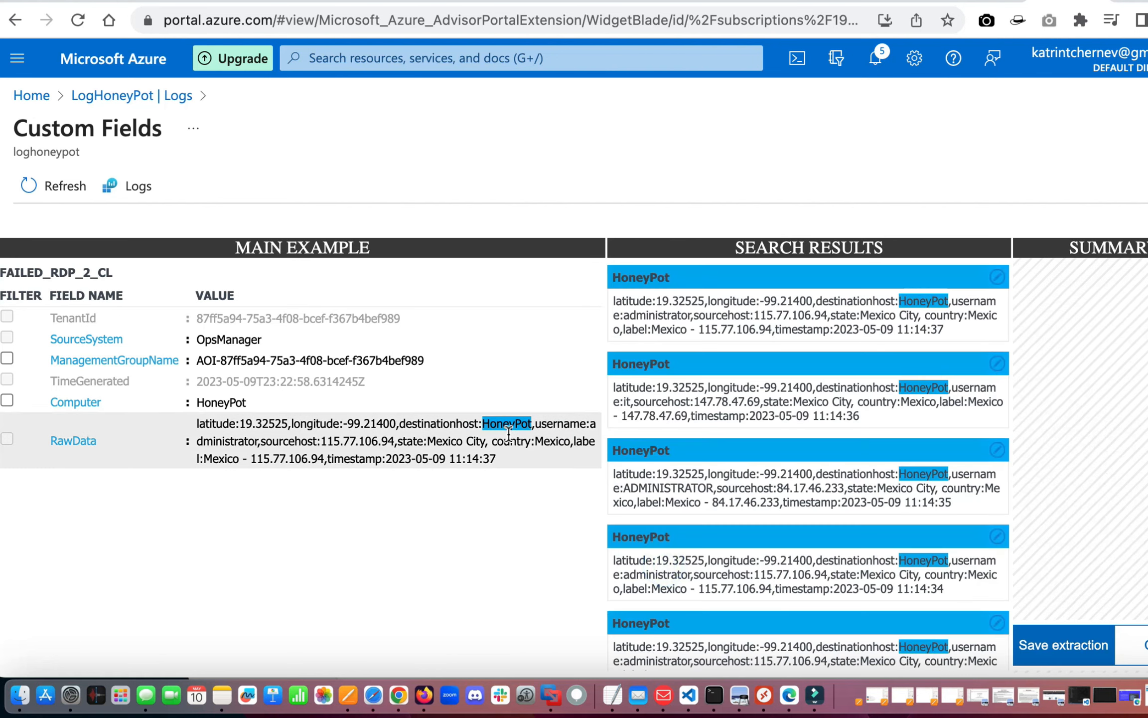
scroll(901, 425, down, 10)
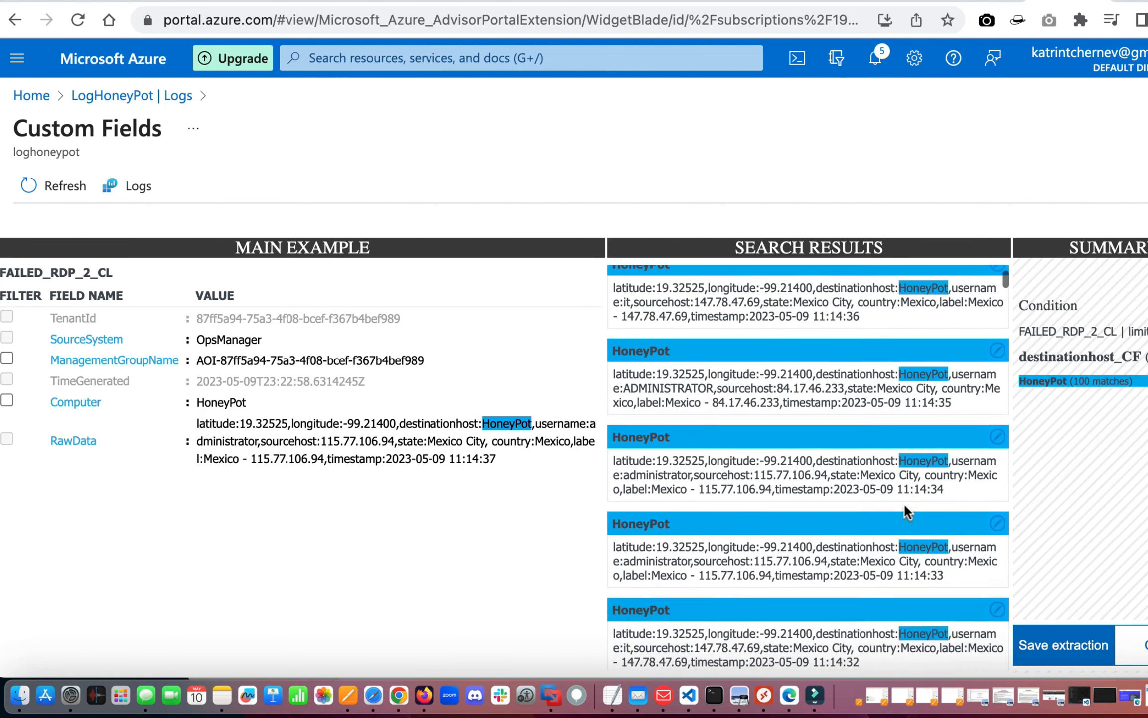
scroll(904, 503, down, 20)
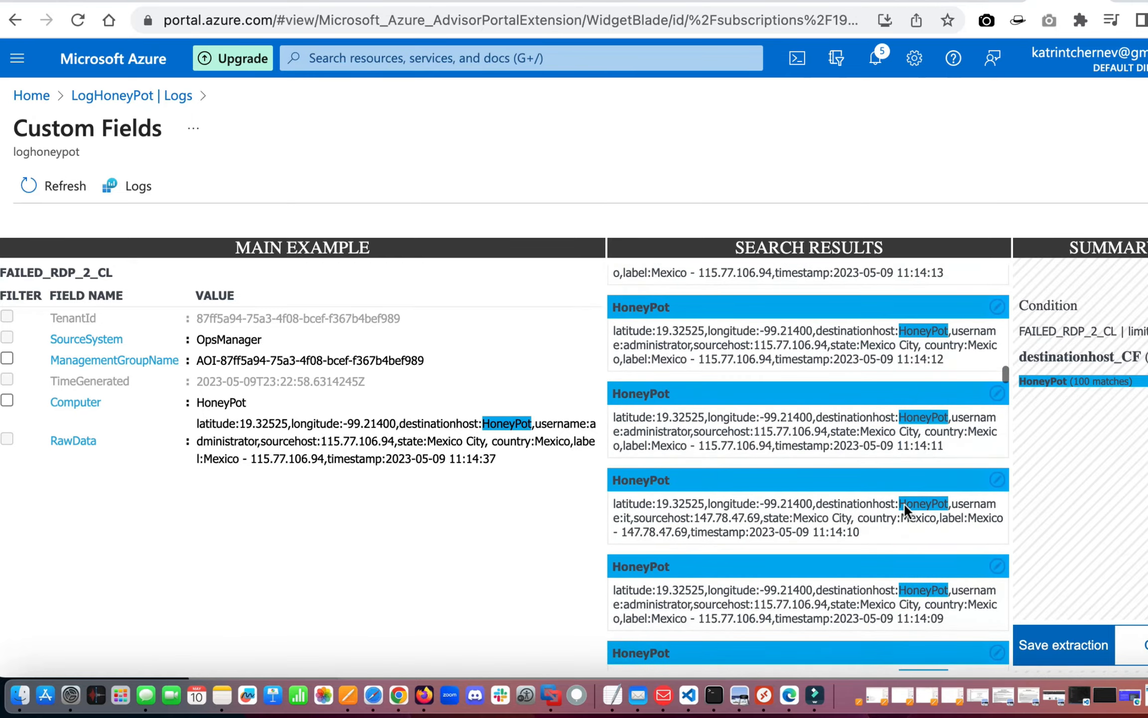
scroll(904, 503, down, 20)
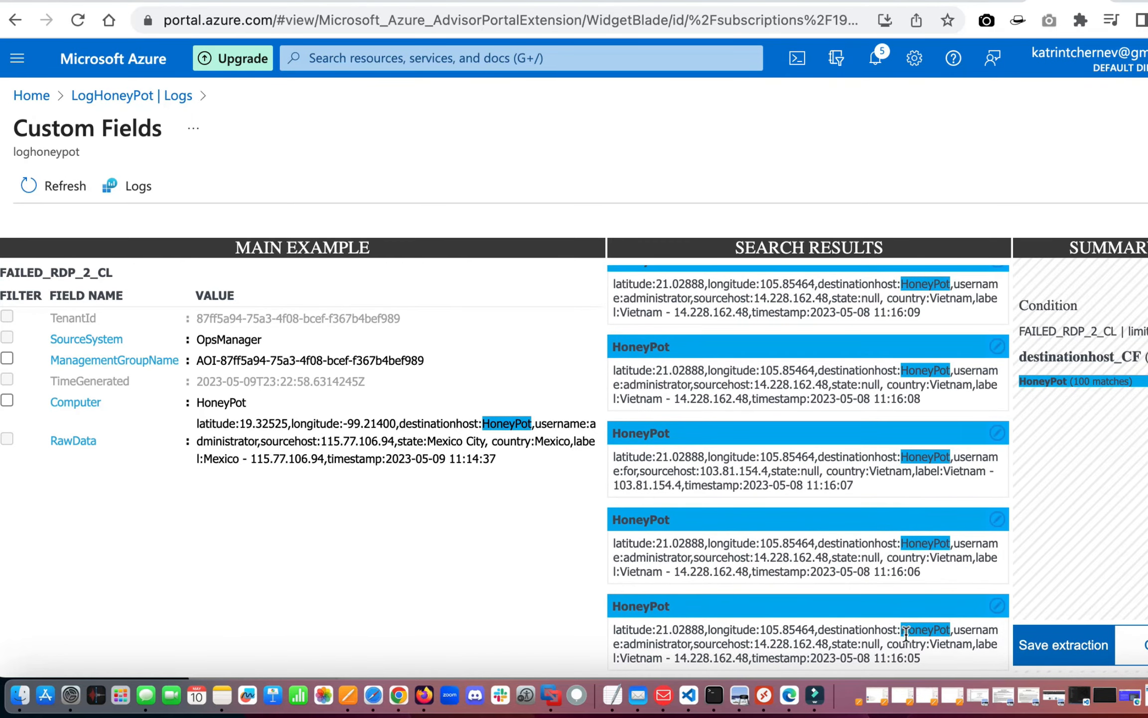
click(1053, 648)
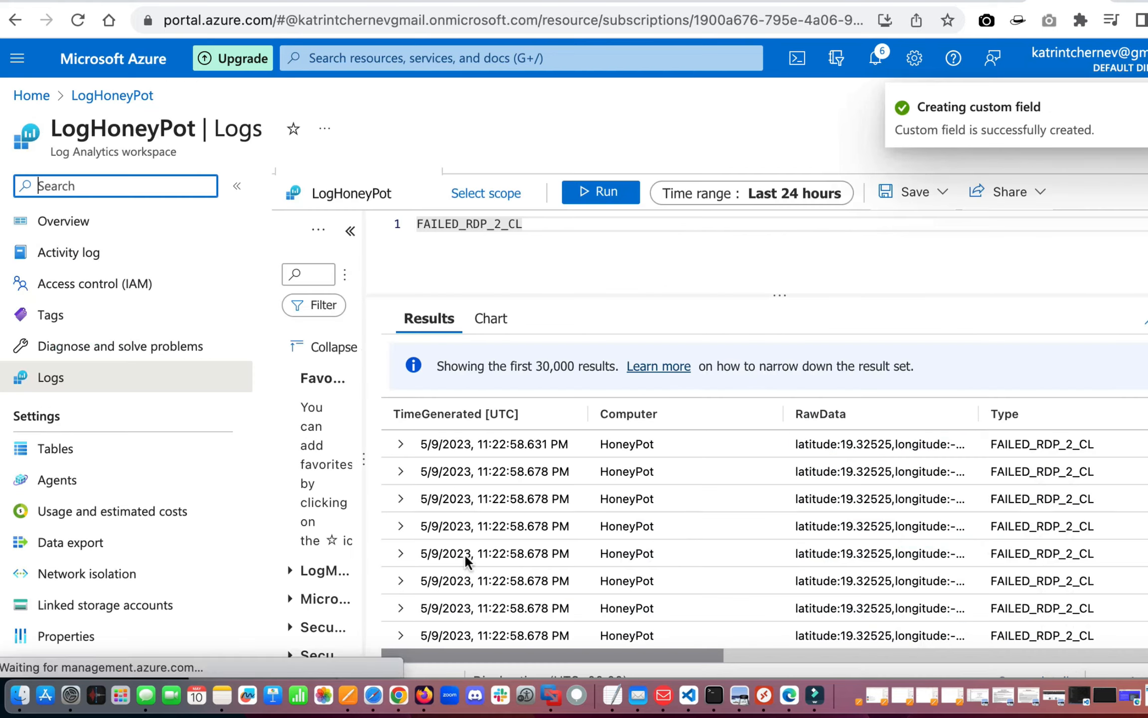
Extract 'administrator' from RawData as username_CF and save the extraction.
click(822, 446)
right_click(822, 446)
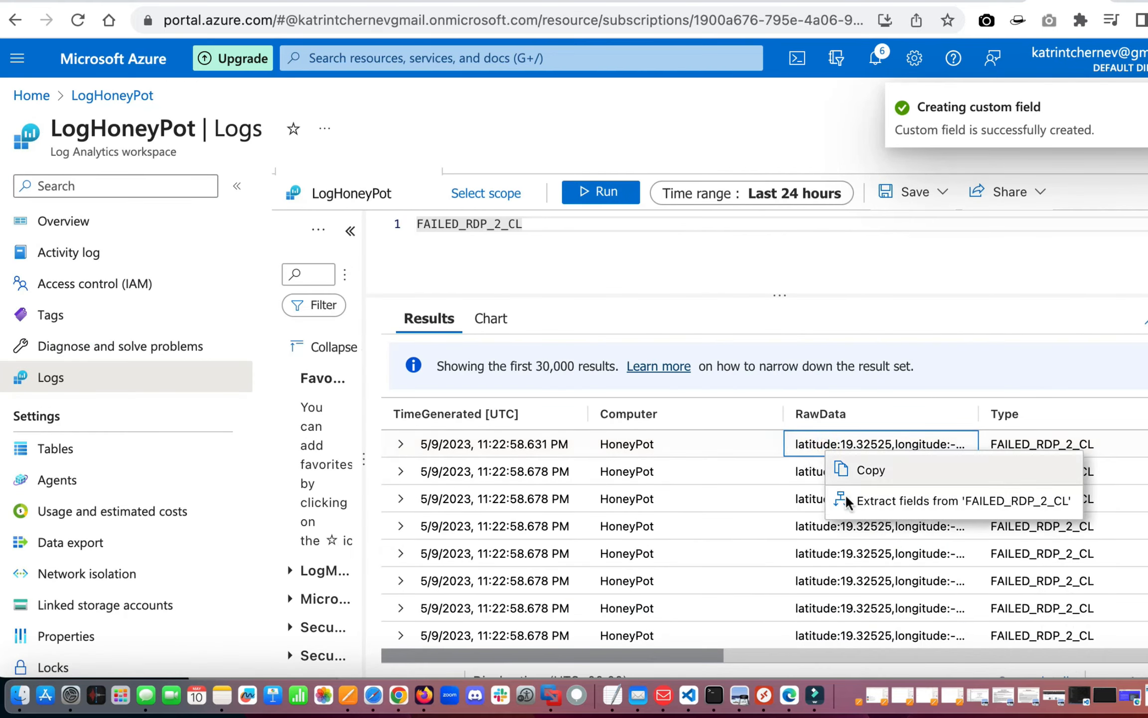
click(846, 499)
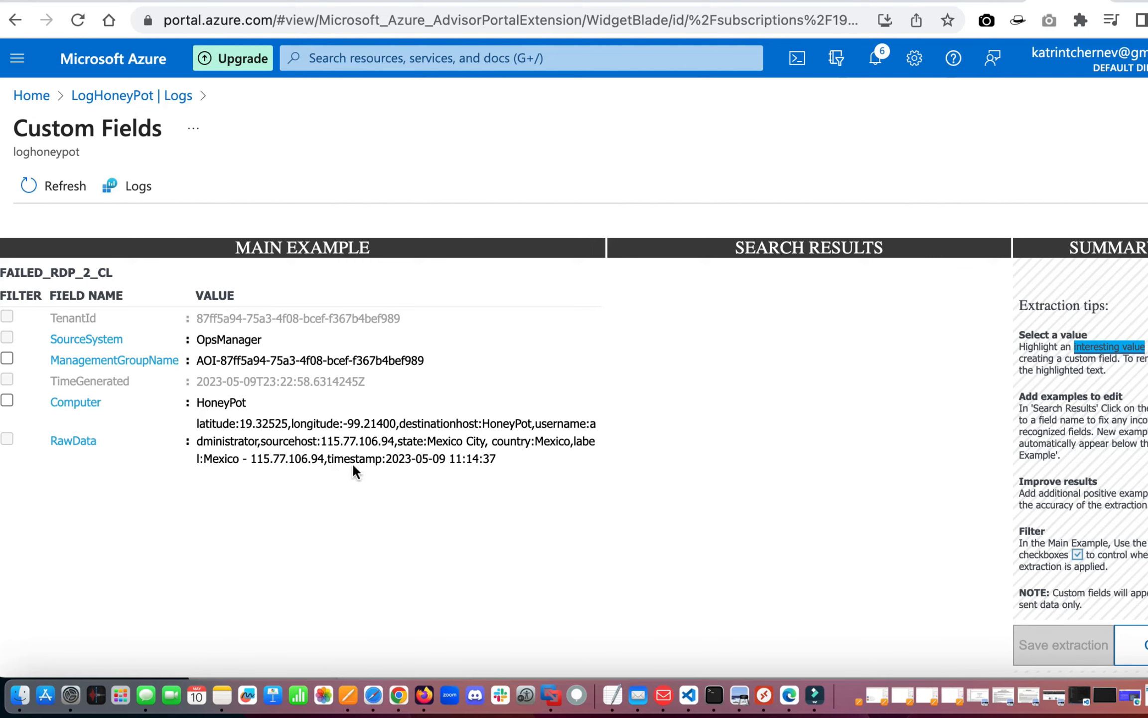
drag(591, 423, 258, 445)
click(199, 507)
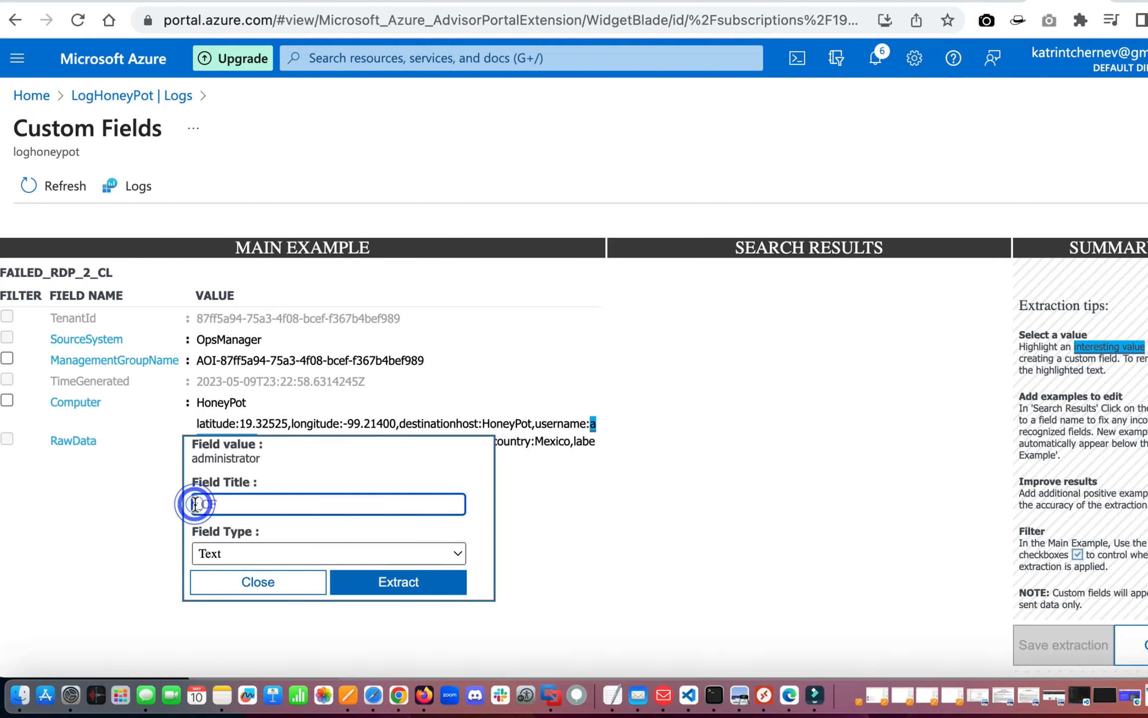
text(username)
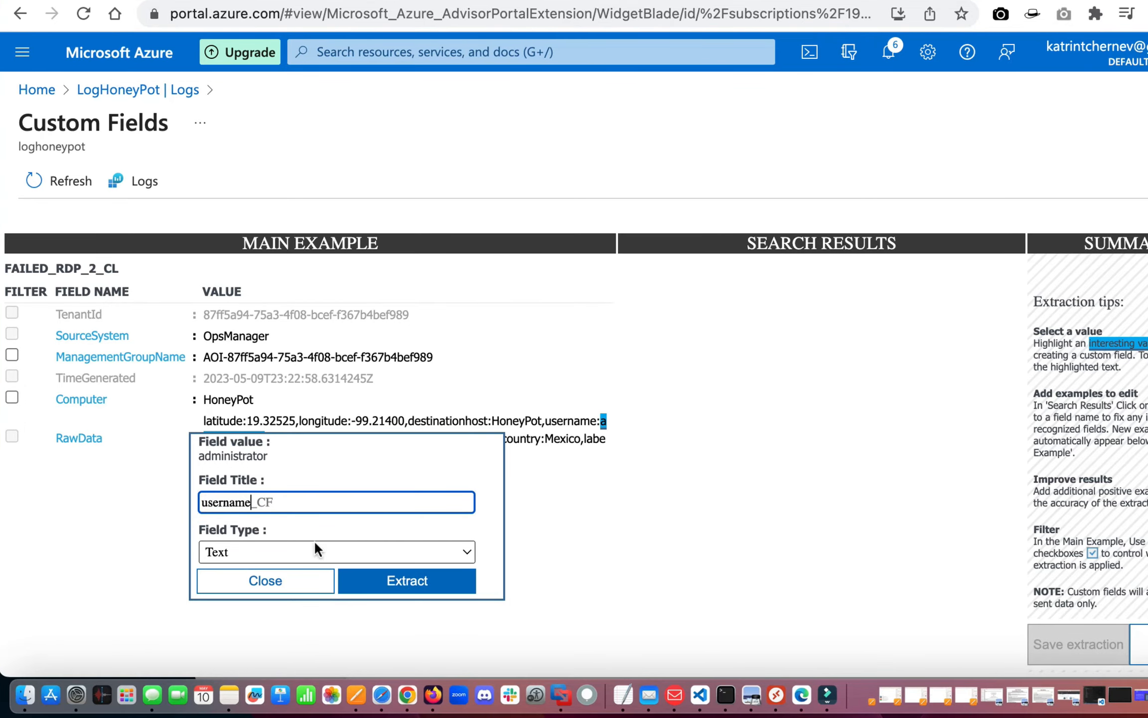
click(417, 582)
scroll(835, 526, down, 20)
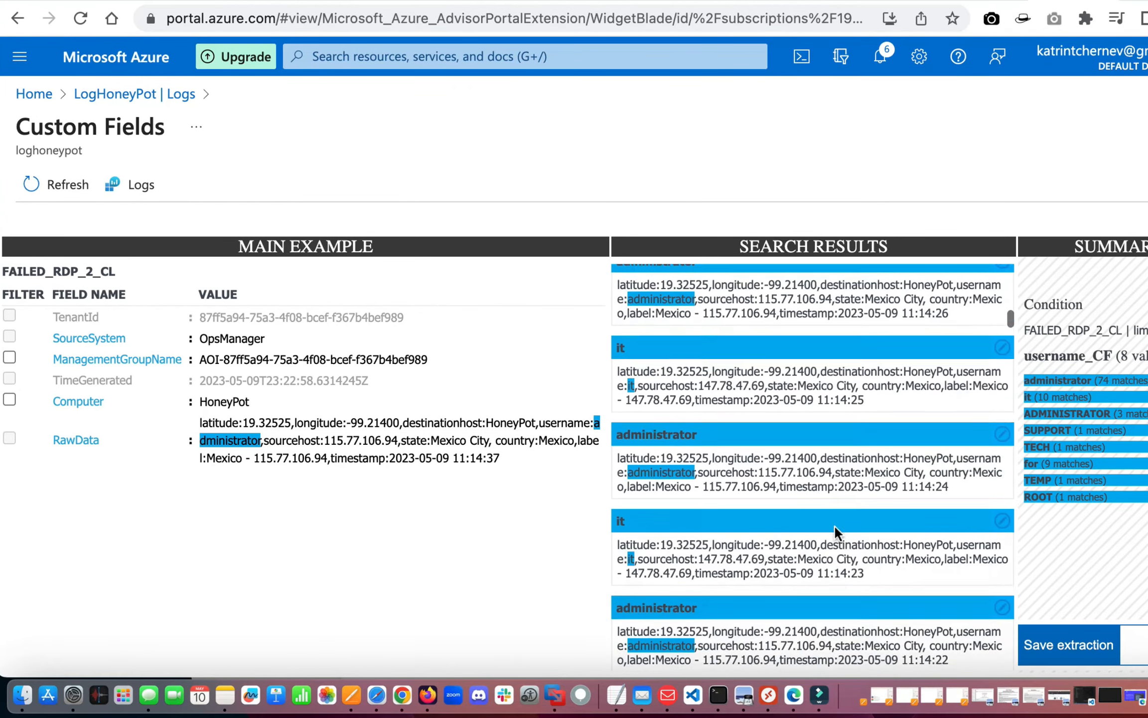
scroll(834, 524, down, 20)
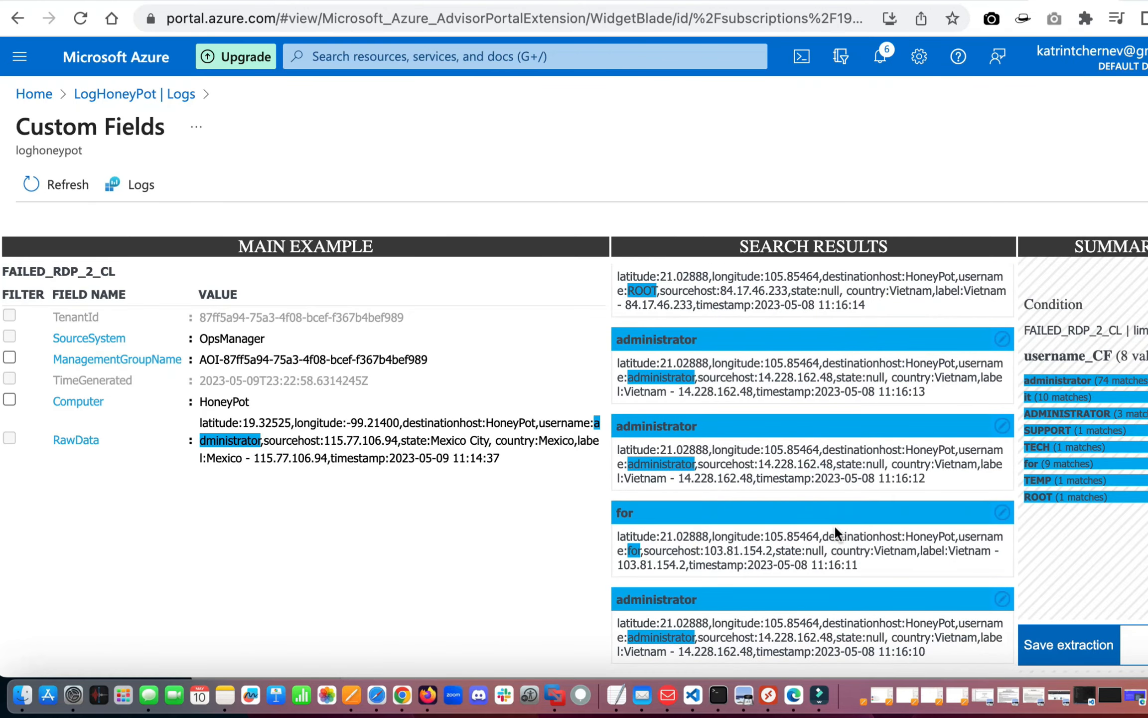
scroll(834, 524, down, 9)
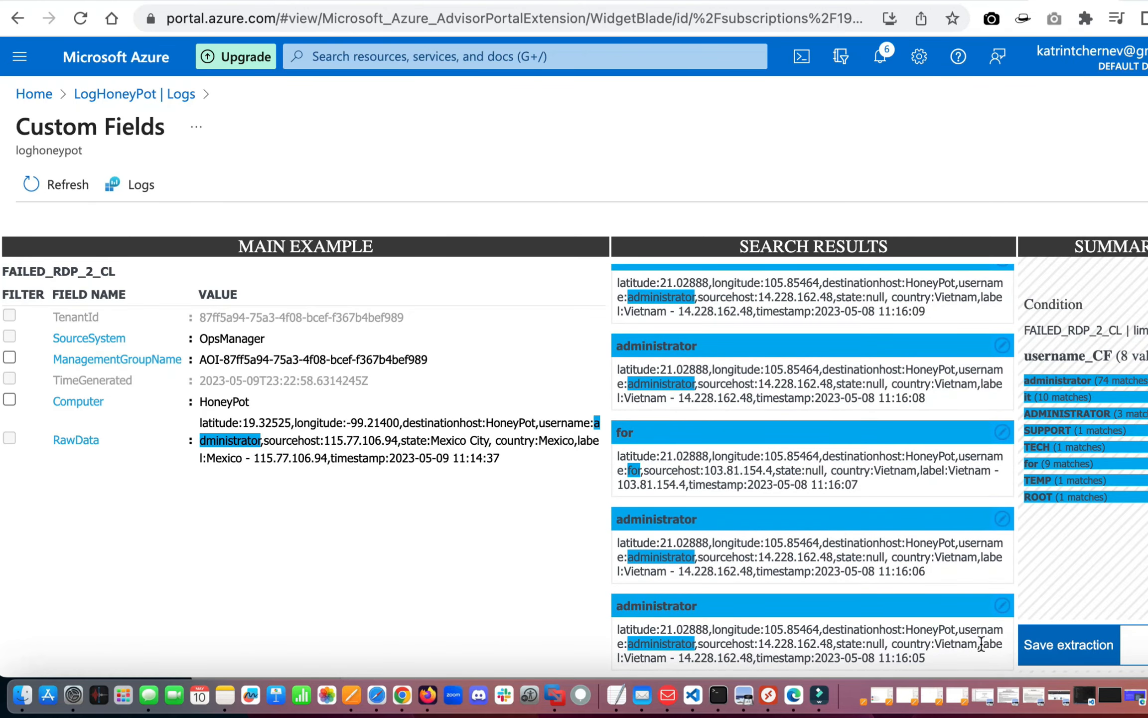
click(1055, 643)
Extract the source IP 115.77.106.94 as sourcehost_CF and save the extraction.
click(854, 443)
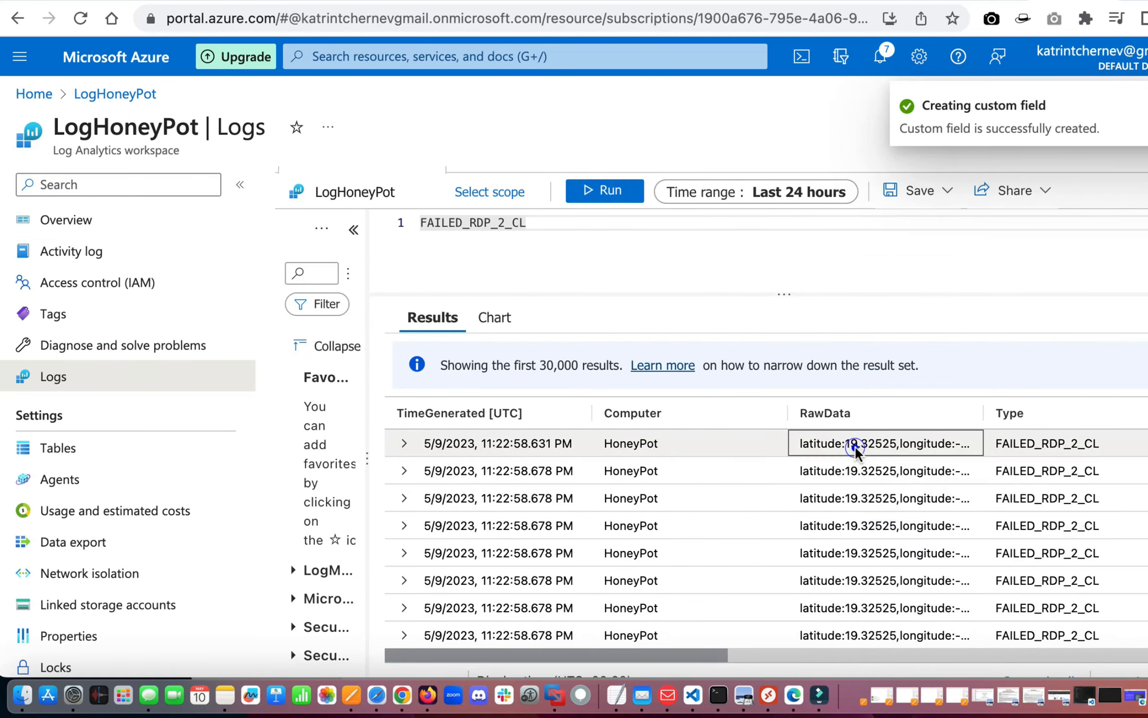
right_click(855, 446)
click(889, 501)
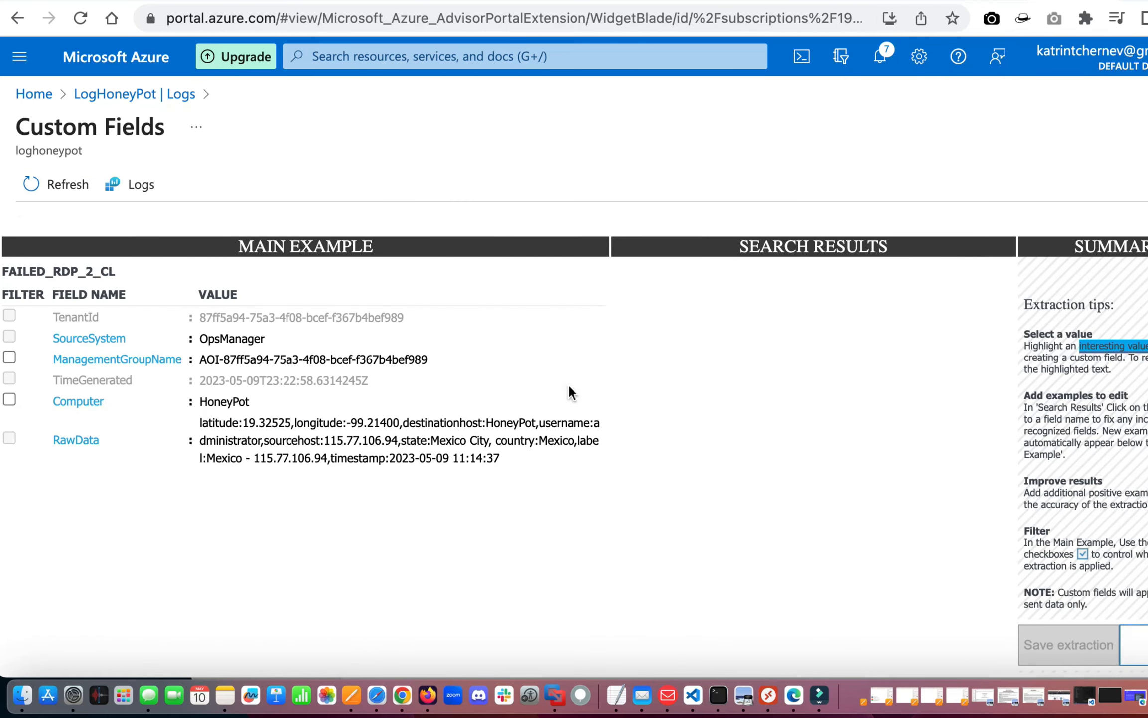
drag(324, 441, 399, 441)
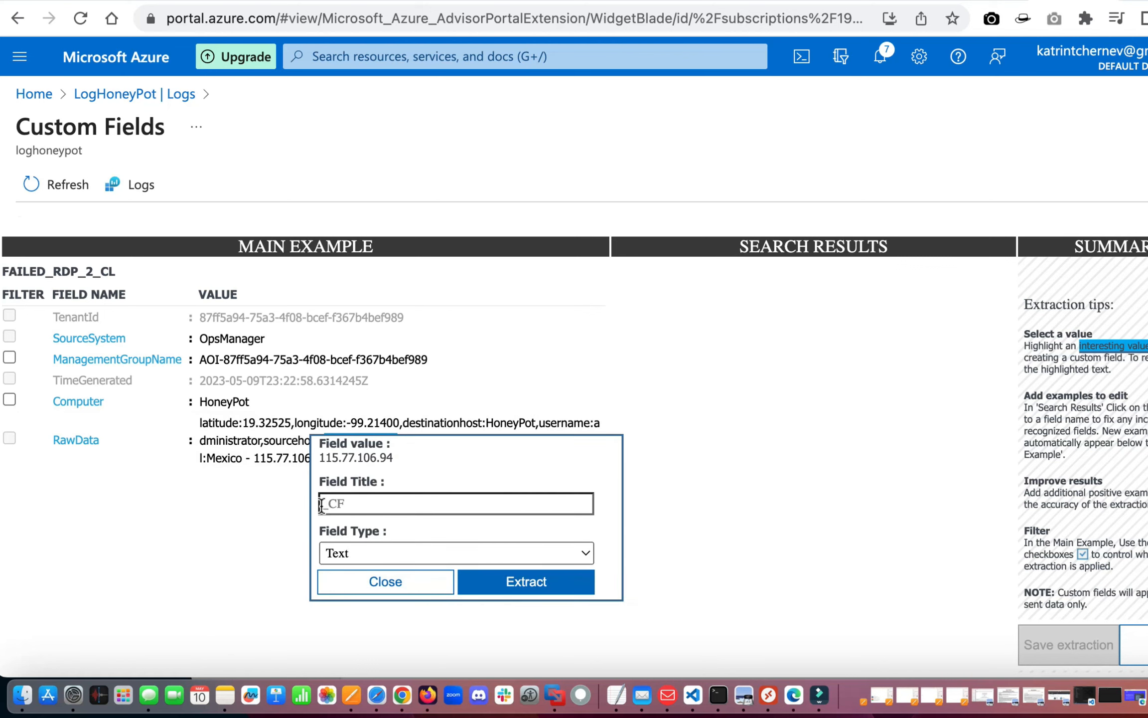
click(322, 504)
text(sourcehost)
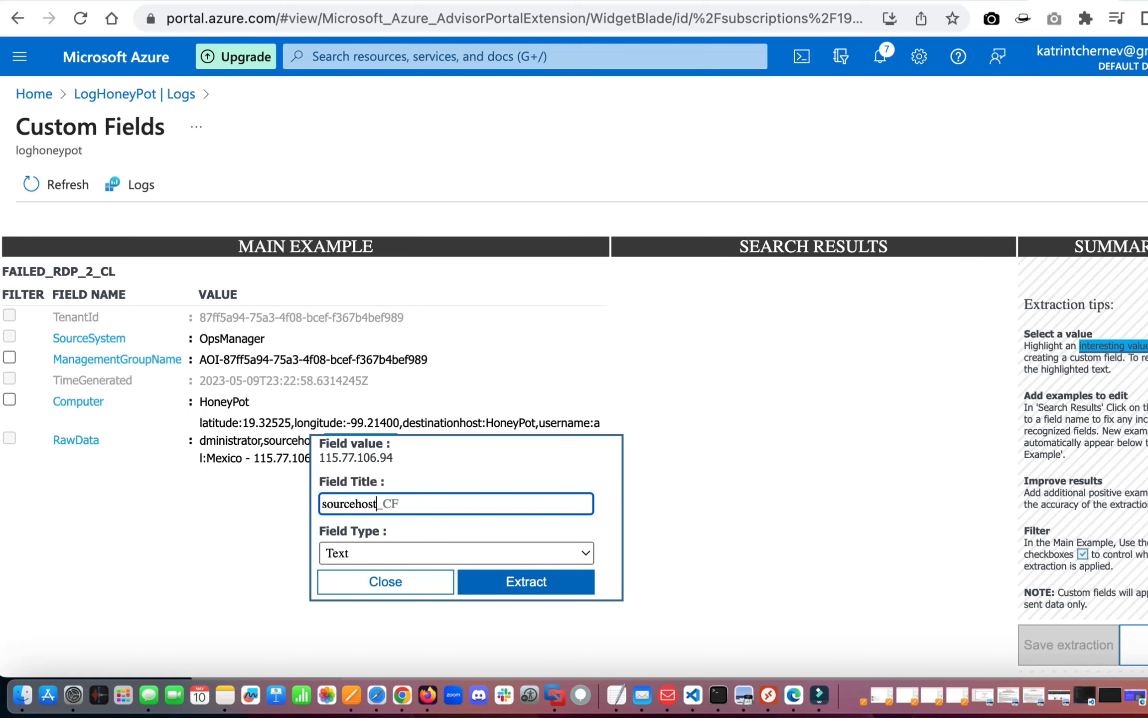
click(523, 587)
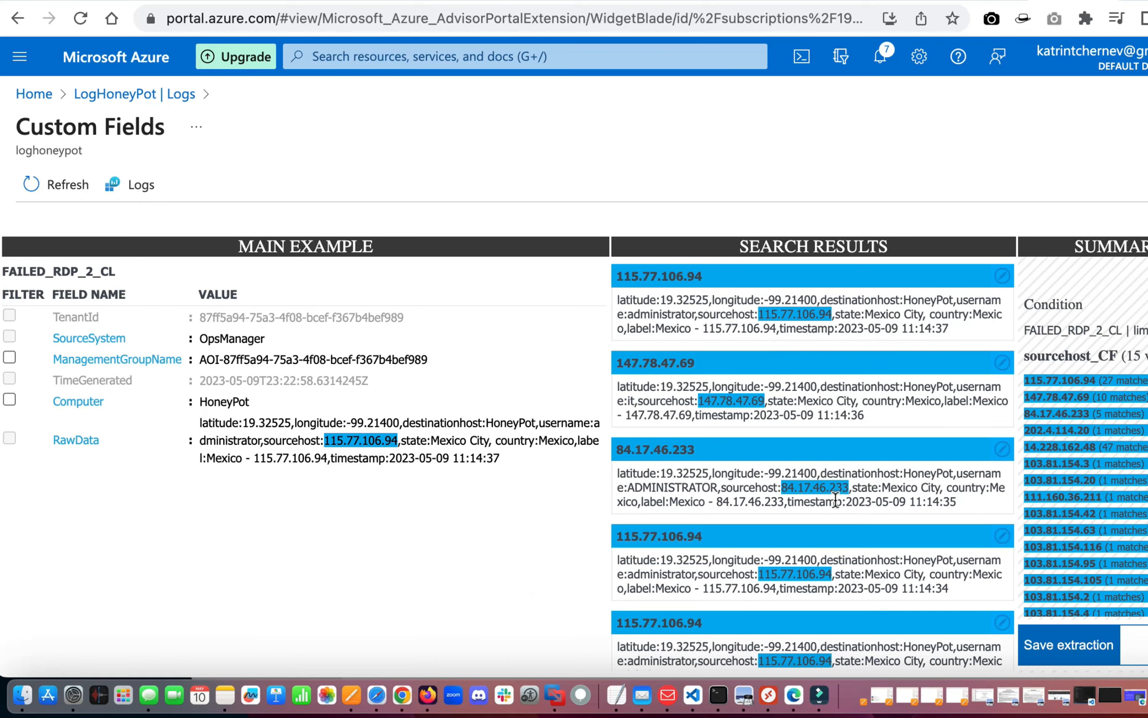
scroll(835, 499, down, 15)
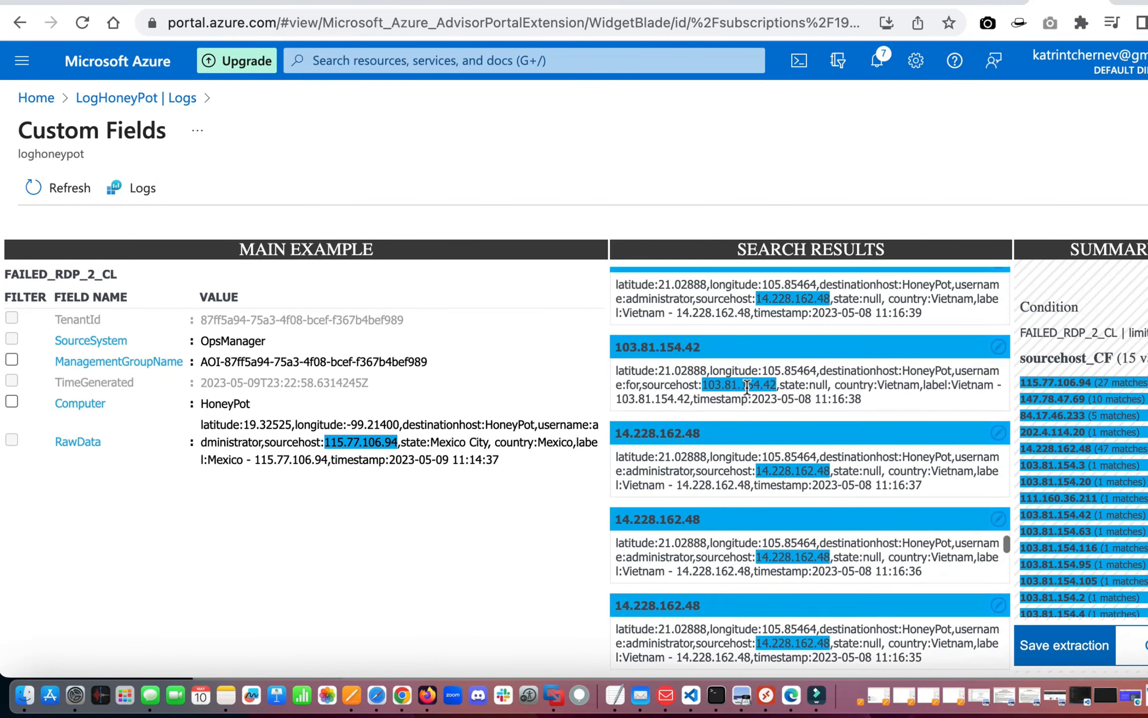
scroll(747, 387, down, 20)
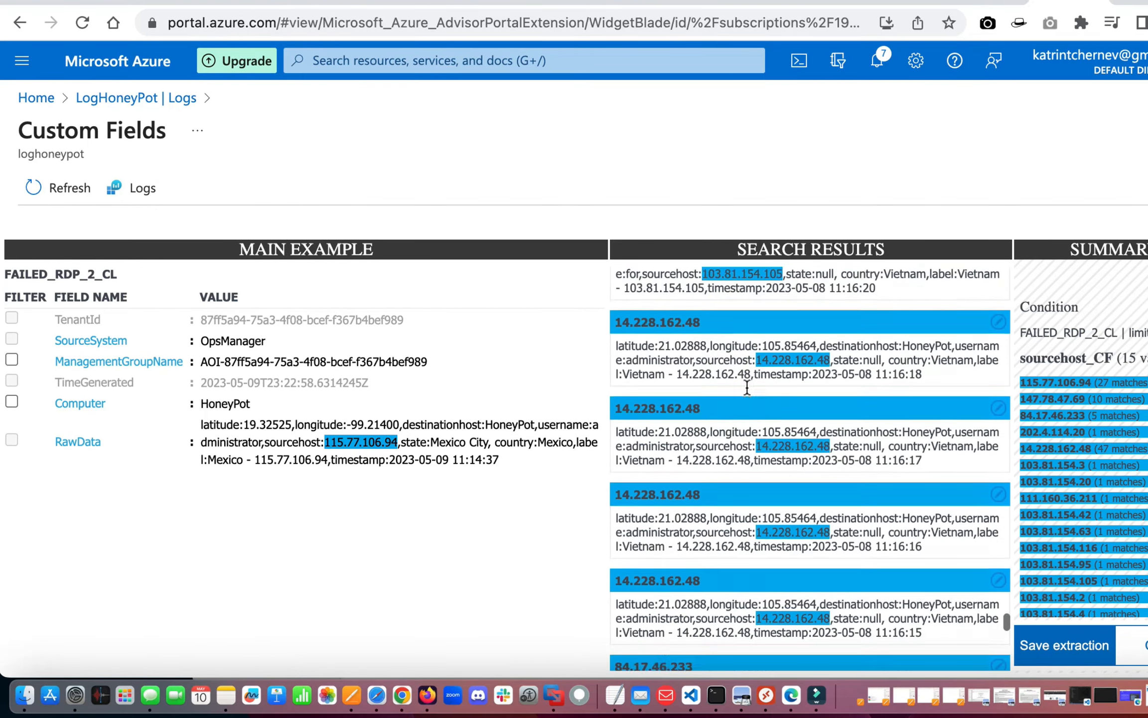
scroll(747, 386, down, 10)
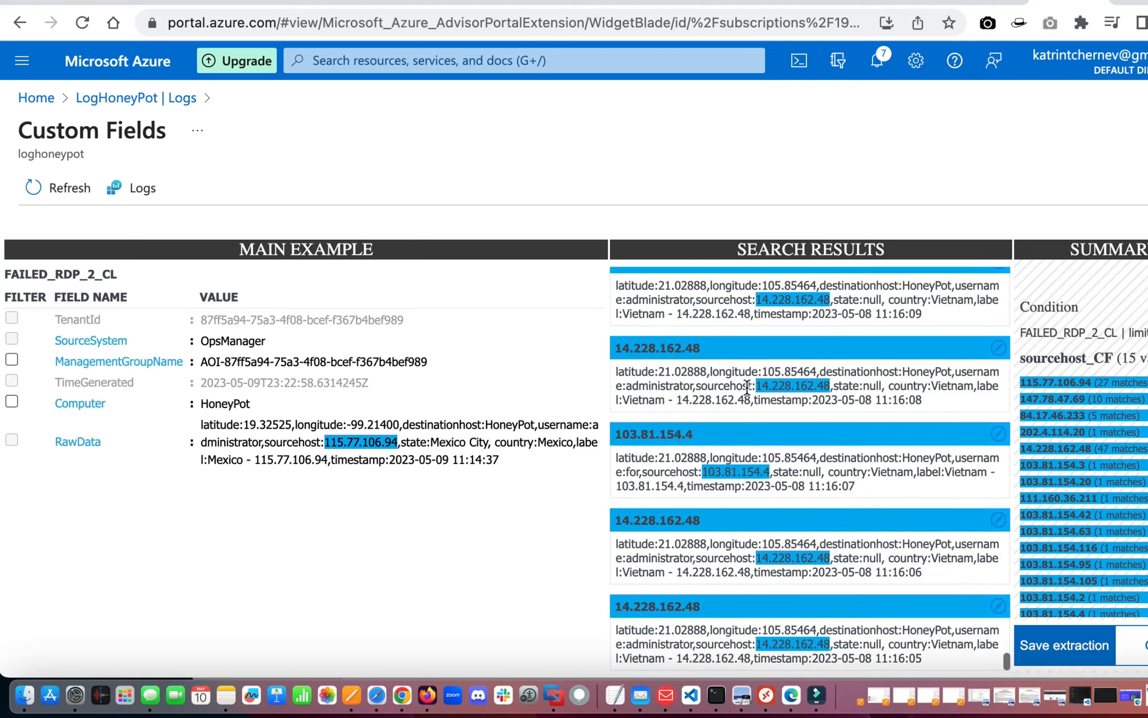
click(1080, 650)
Extract Mexico from RawData as the country_CF field.
right_click(931, 446)
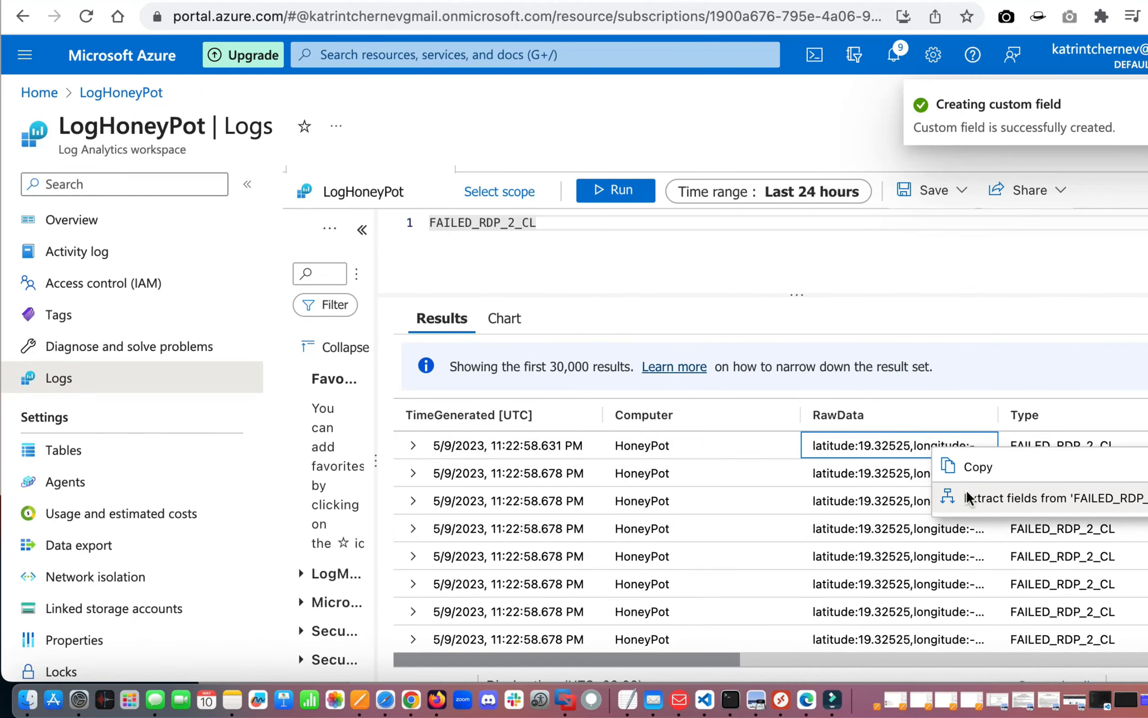
click(966, 497)
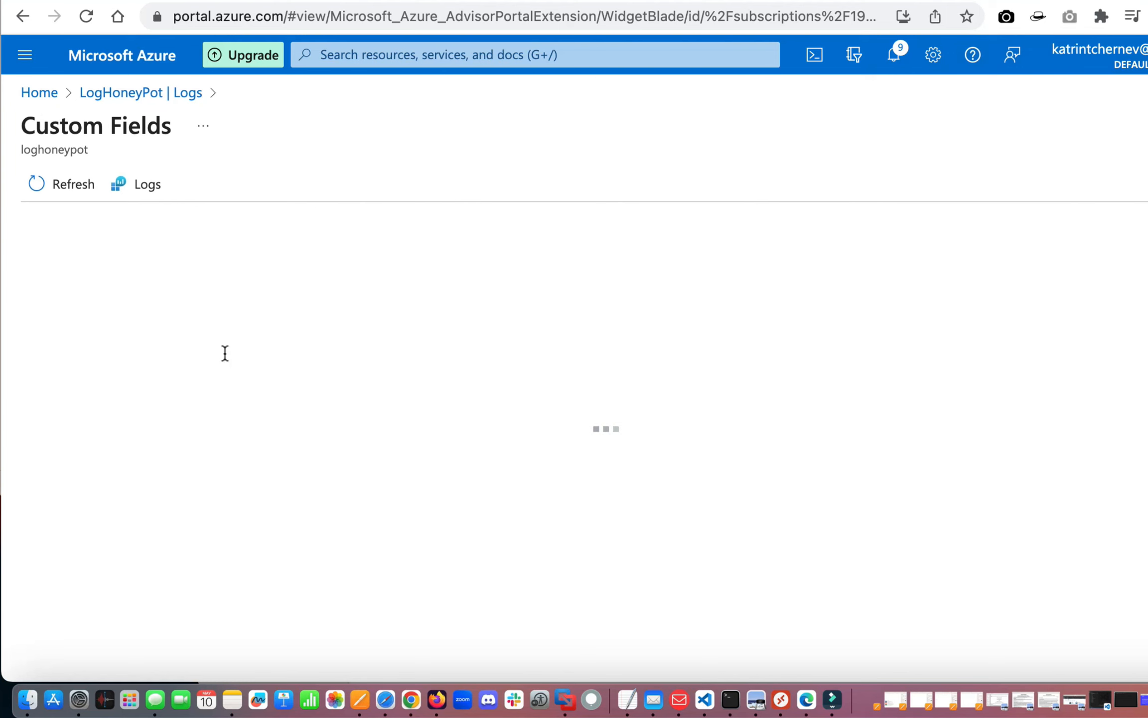
drag(549, 442, 583, 444)
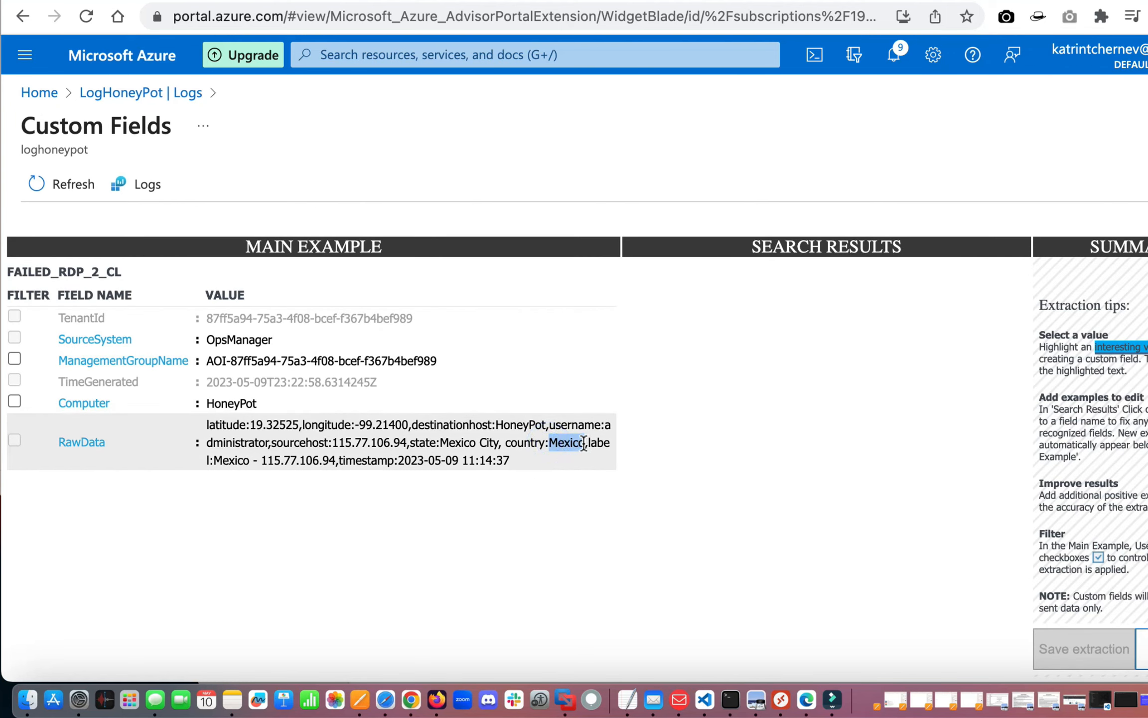
click(546, 505)
text(country)
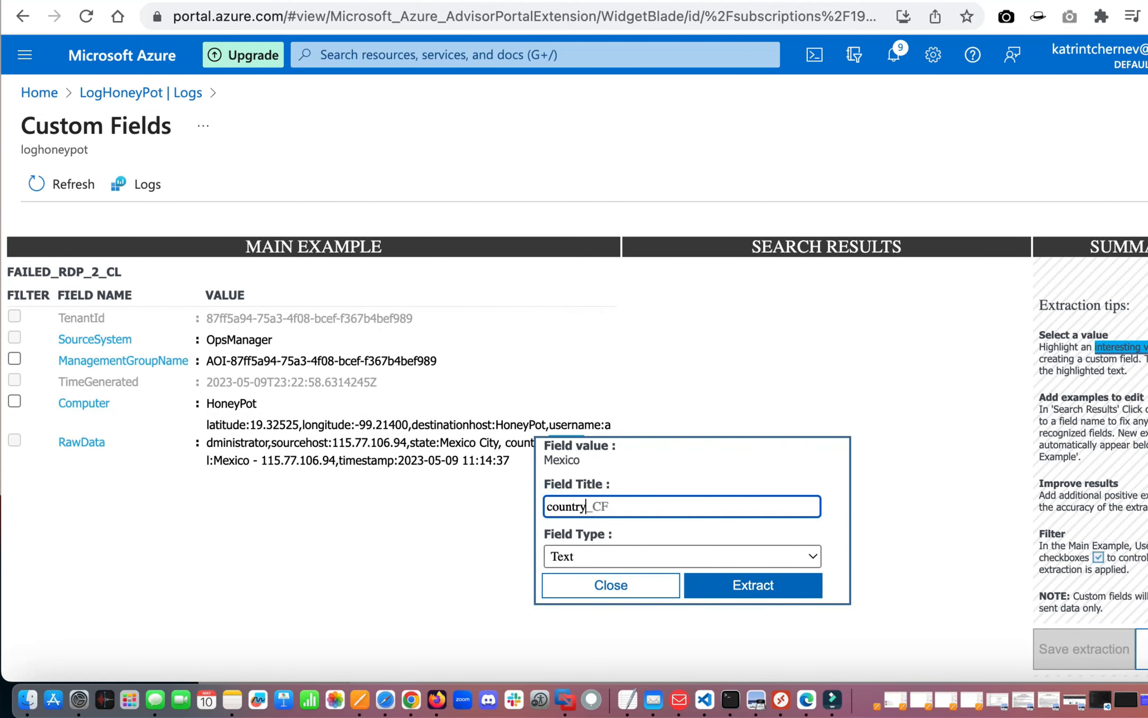
click(755, 587)
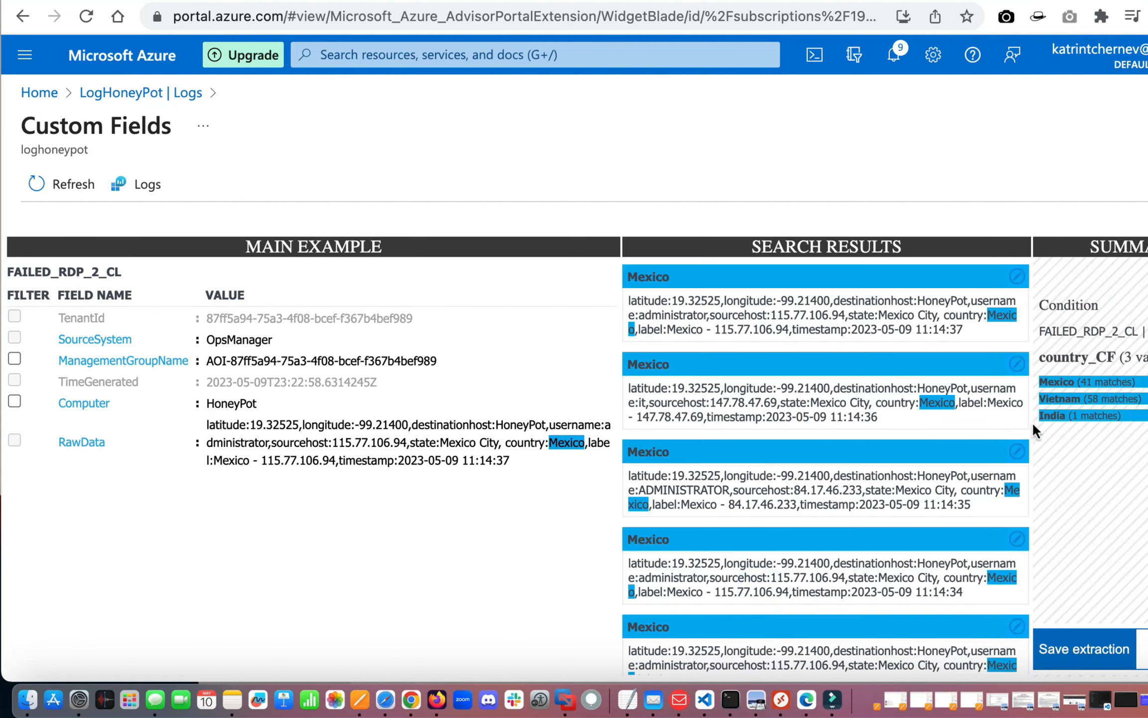
Review country_CF matches: 41 Mexico, 58 Vietnam and 1 India.
scroll(748, 430, down, 3)
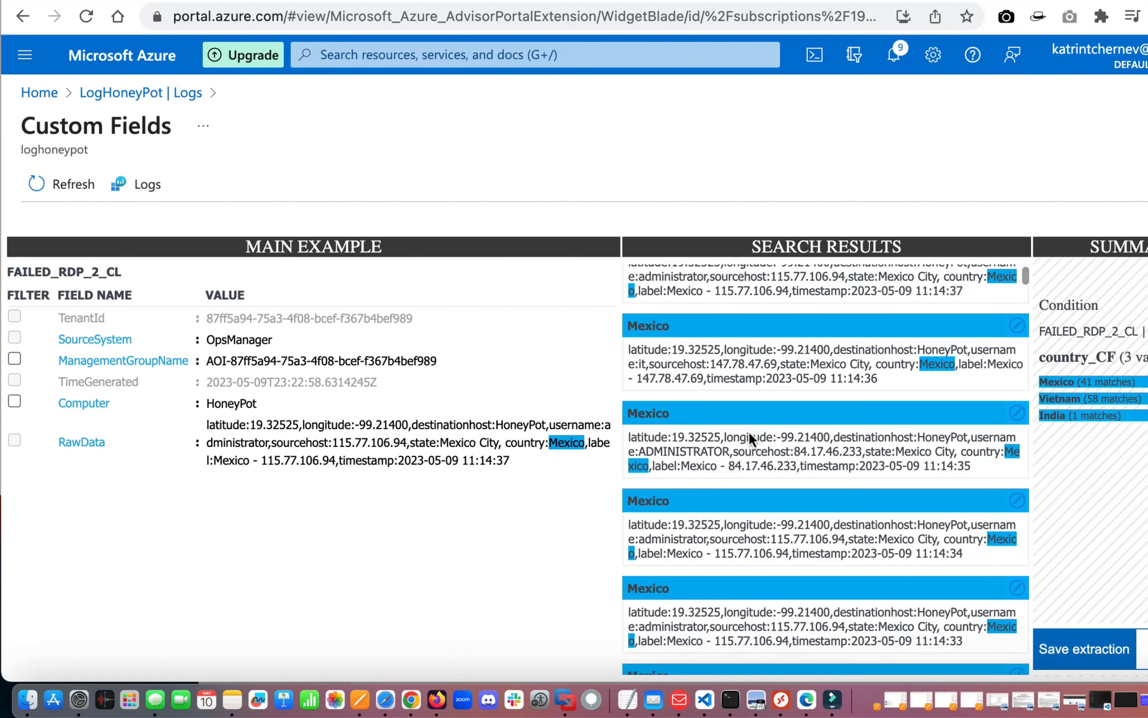
scroll(748, 431, down, 3)
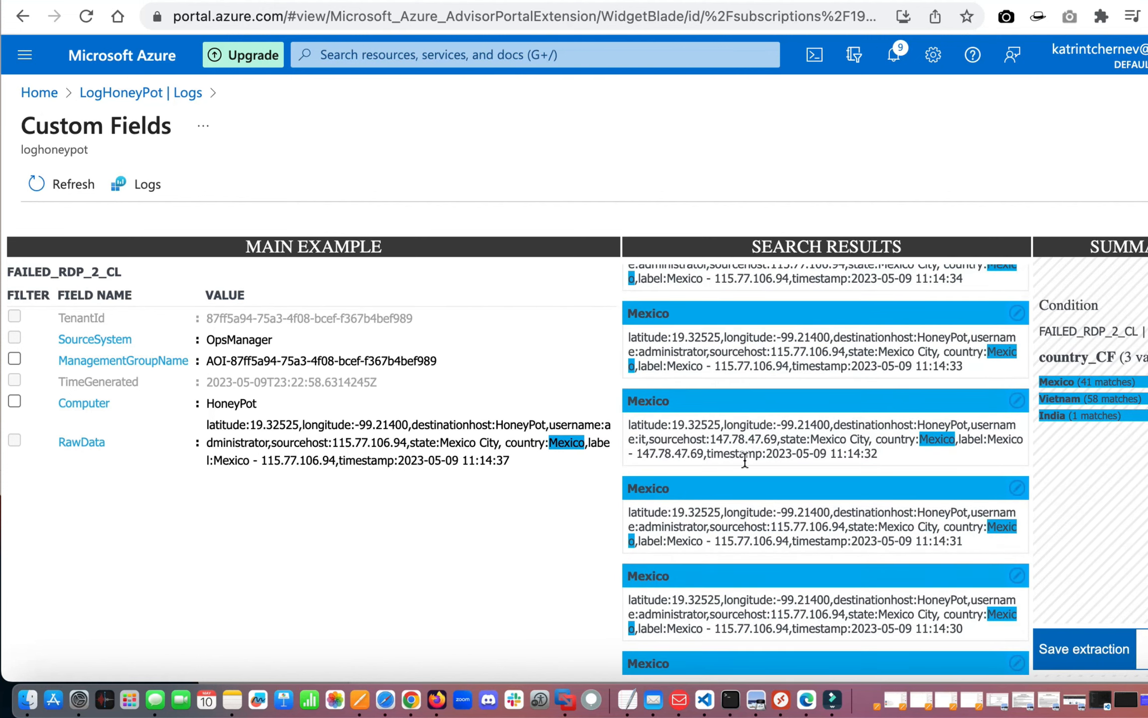
scroll(736, 462, down, 3)
scroll(737, 466, down, 5)
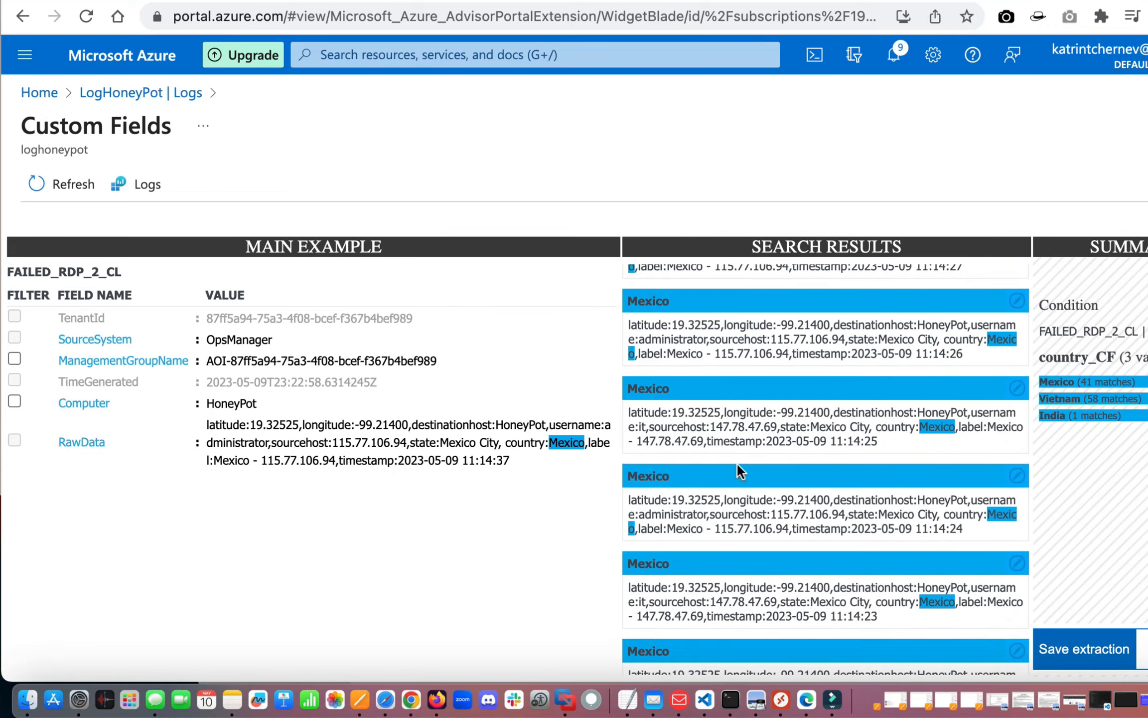
scroll(737, 462, down, 5)
scroll(737, 462, down, 15)
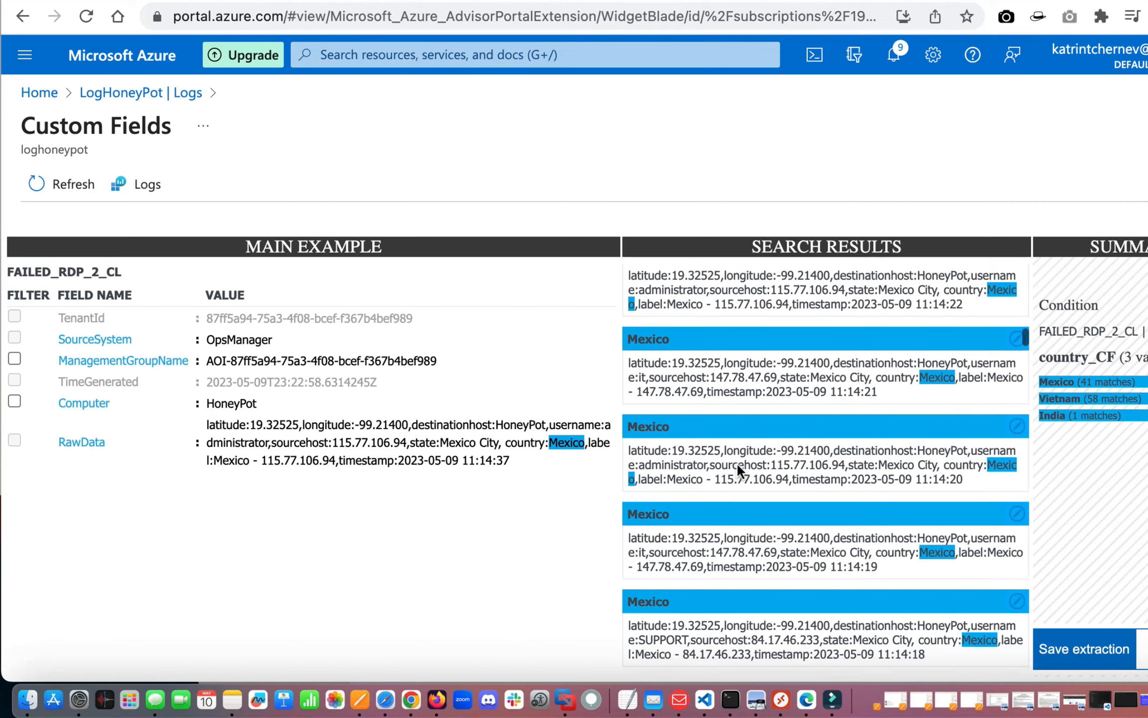
scroll(737, 462, down, 15)
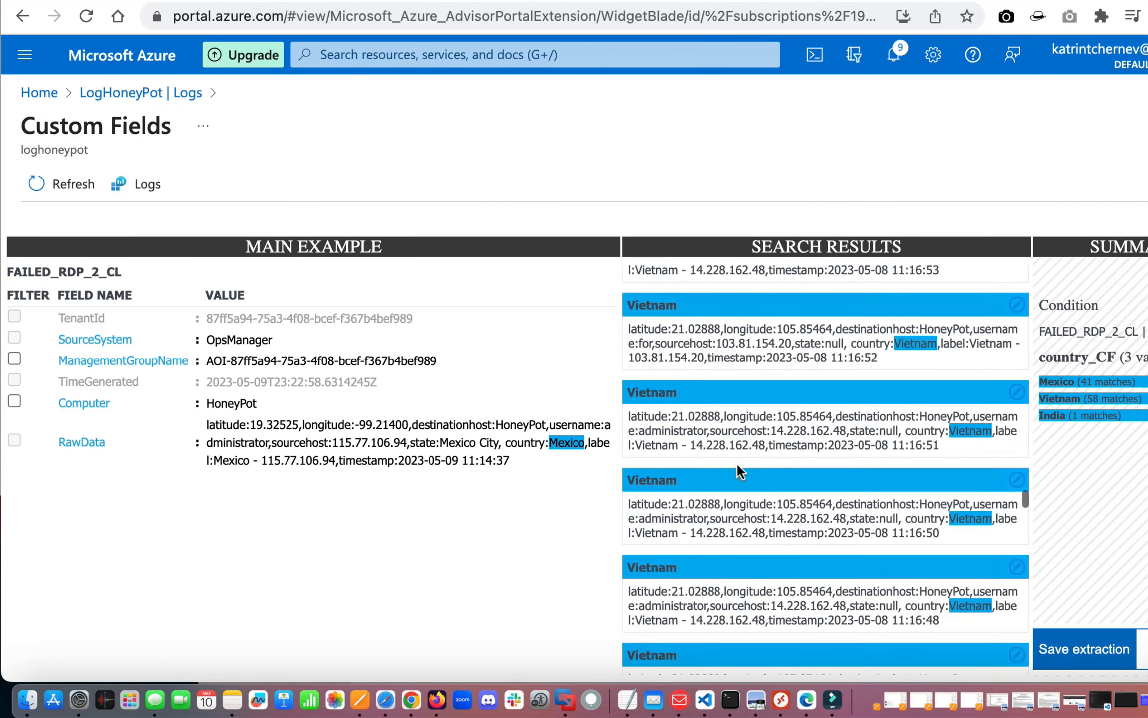
scroll(920, 493, down, 10)
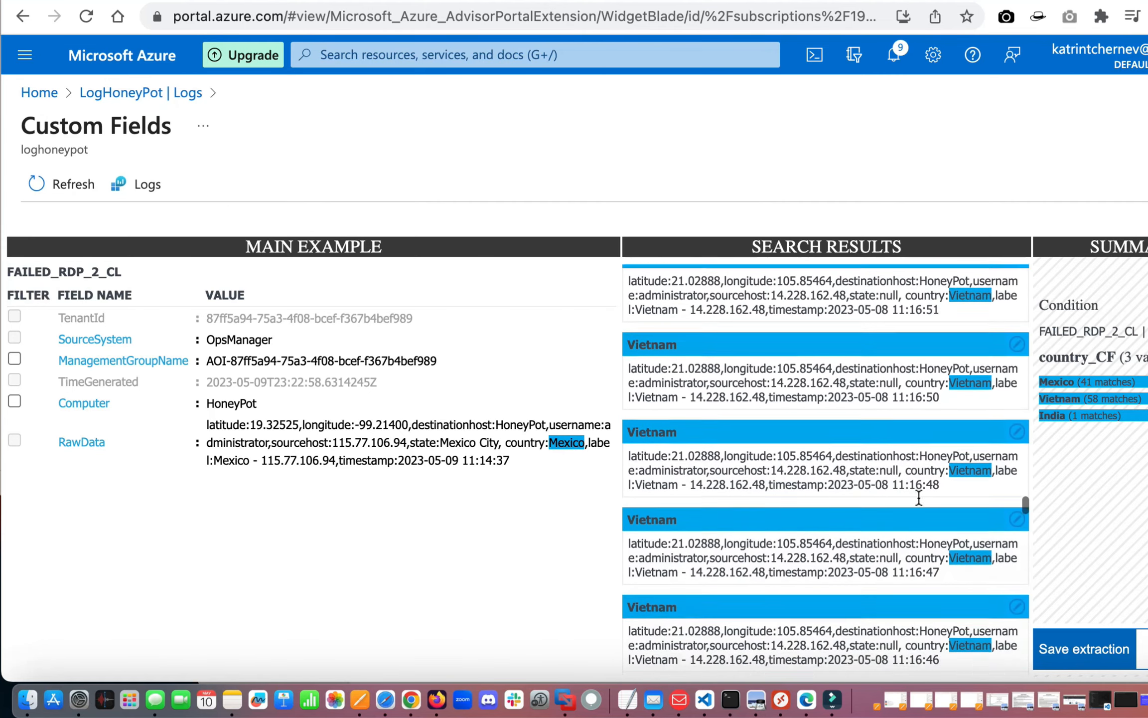
scroll(920, 497, down, 10)
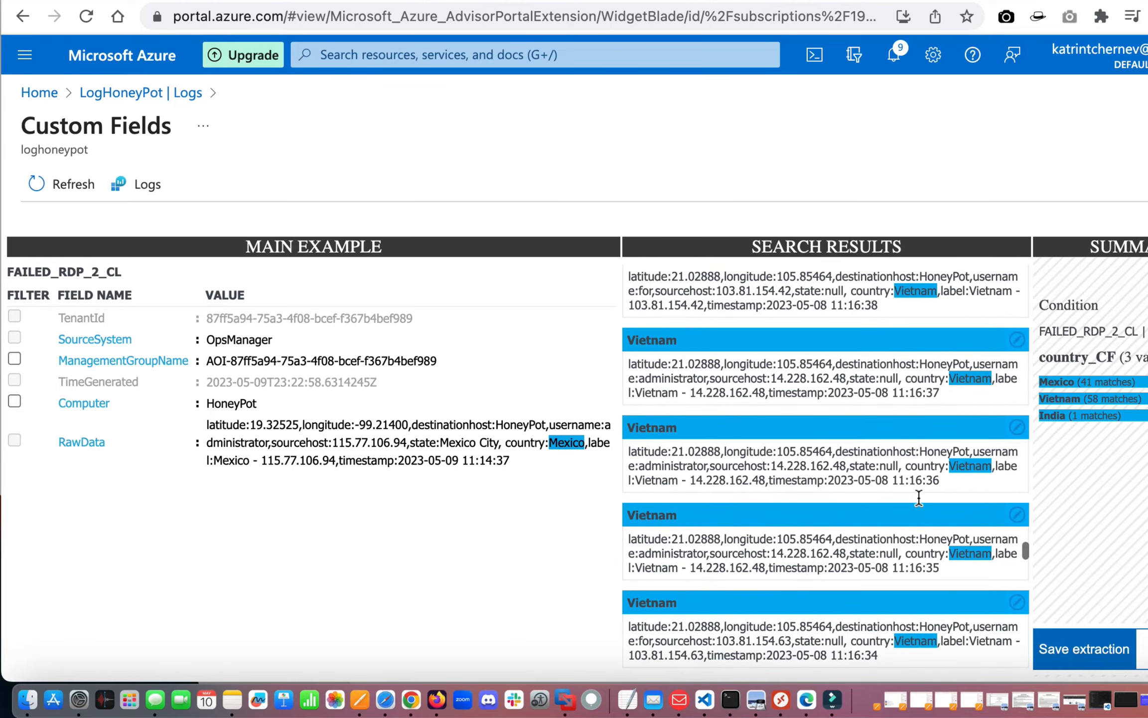
scroll(918, 496, down, 20)
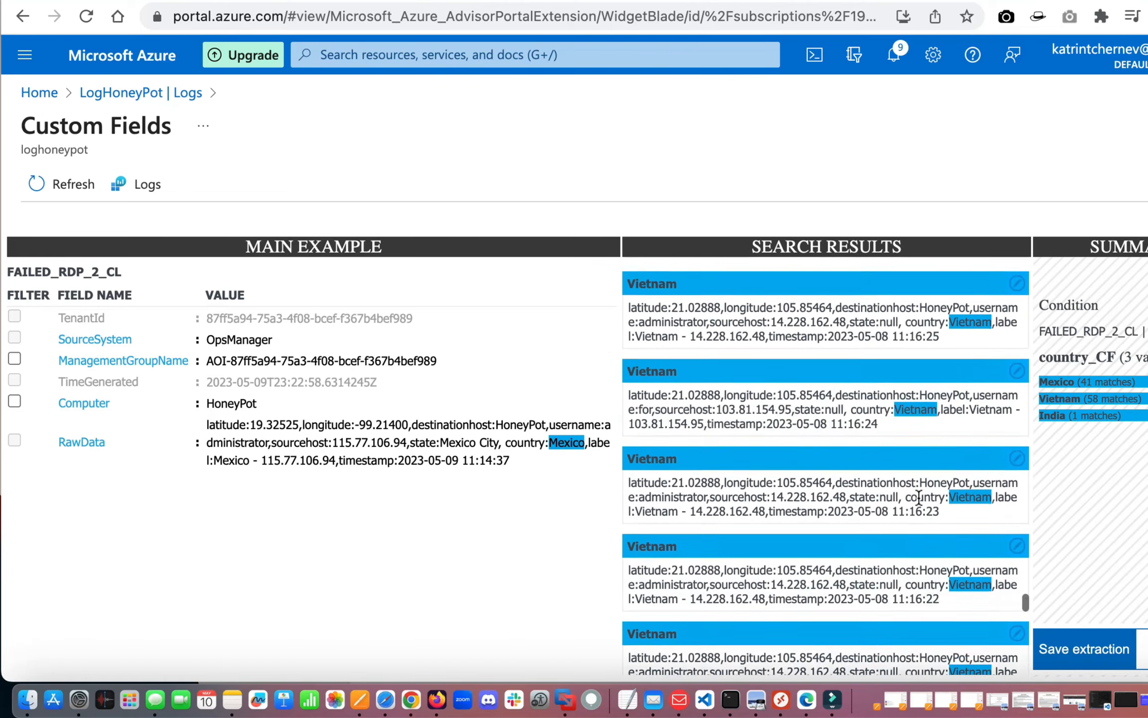
scroll(918, 497, down, 5)
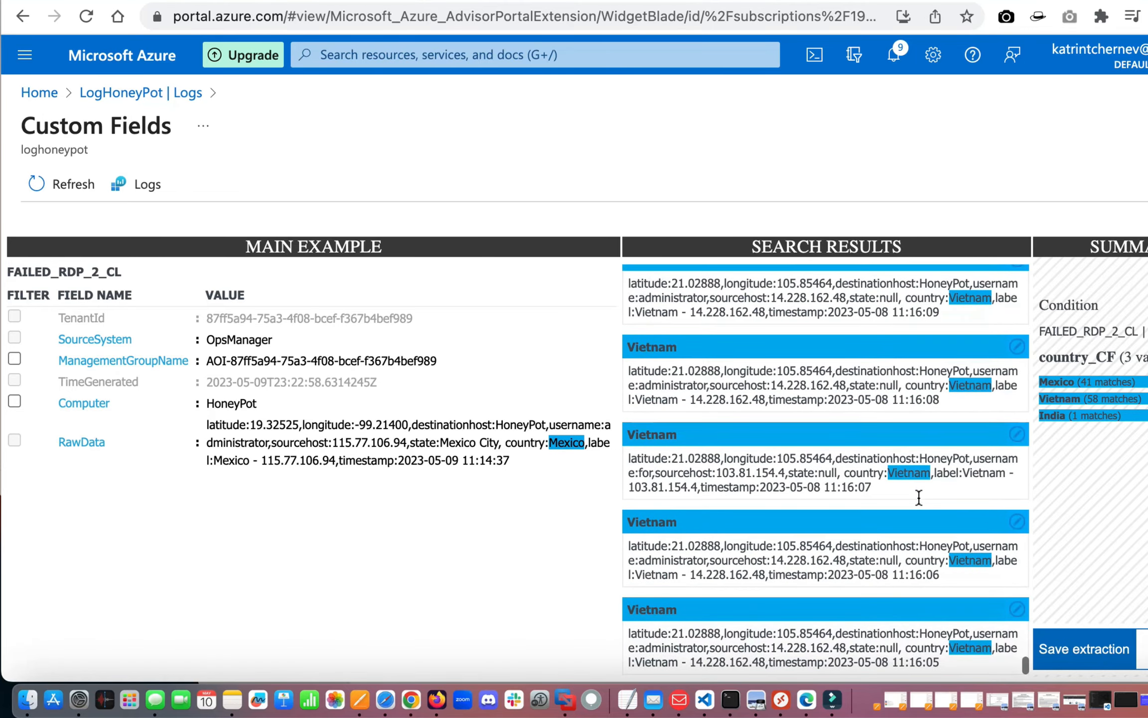
Save country_CF, then extract 'Mexico - 115.77.106.94' as label_CF and save it.
click(1066, 651)
right_click(834, 442)
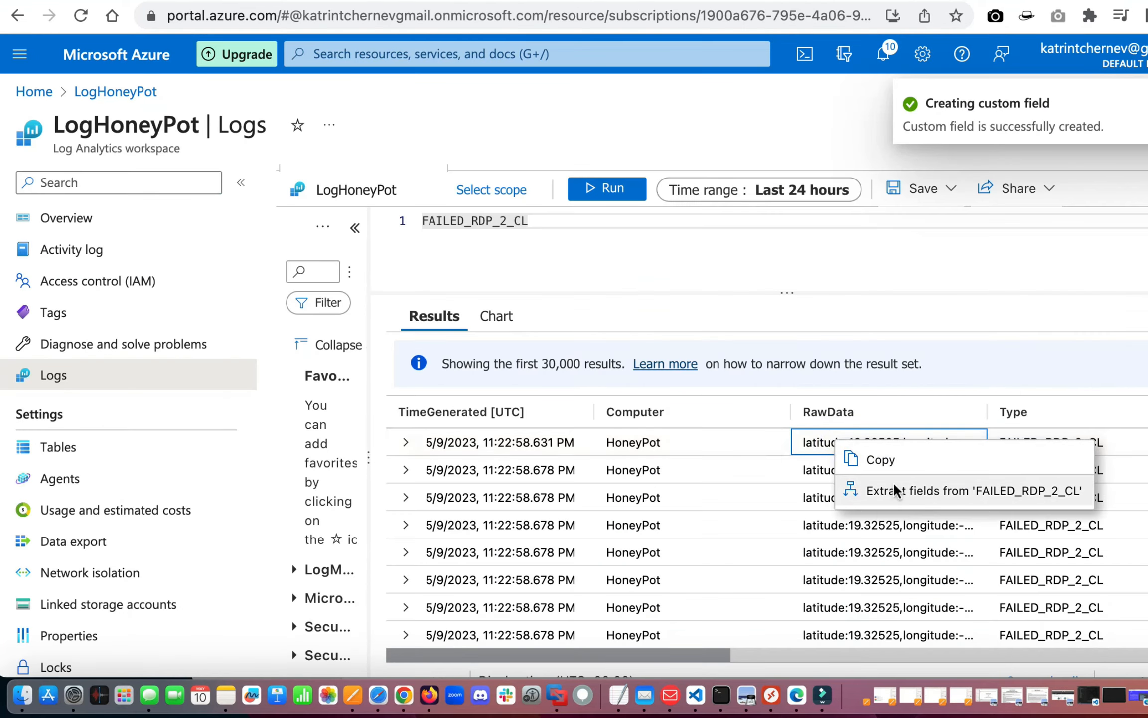
click(894, 490)
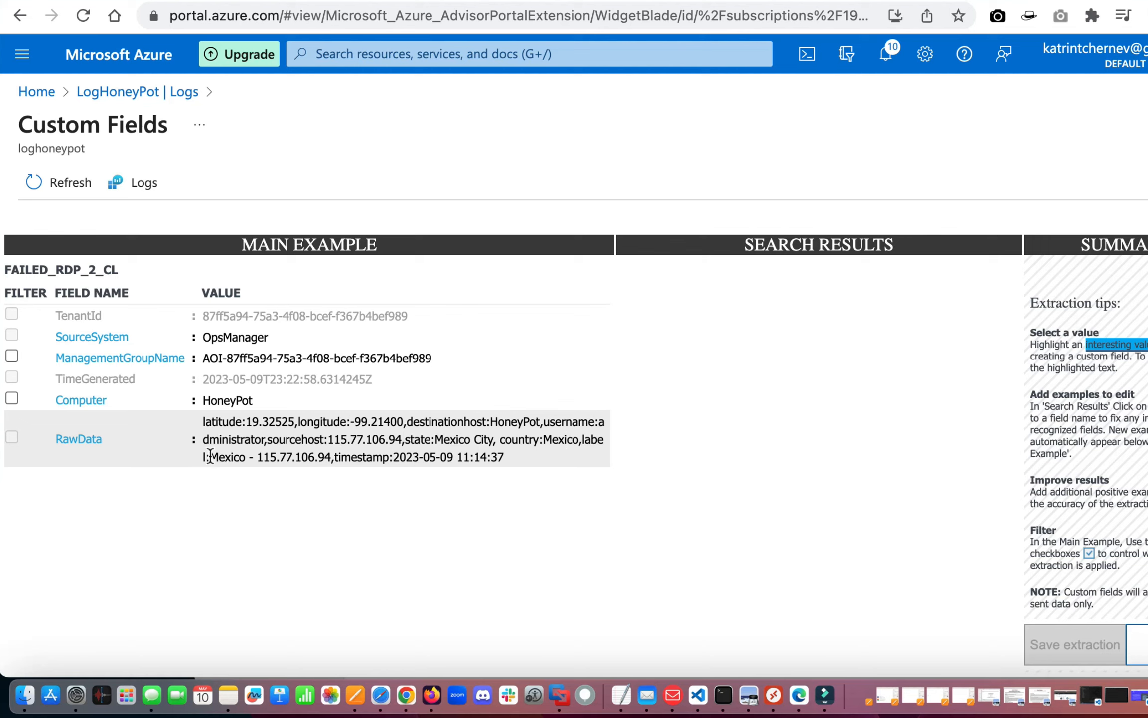
drag(210, 456, 331, 456)
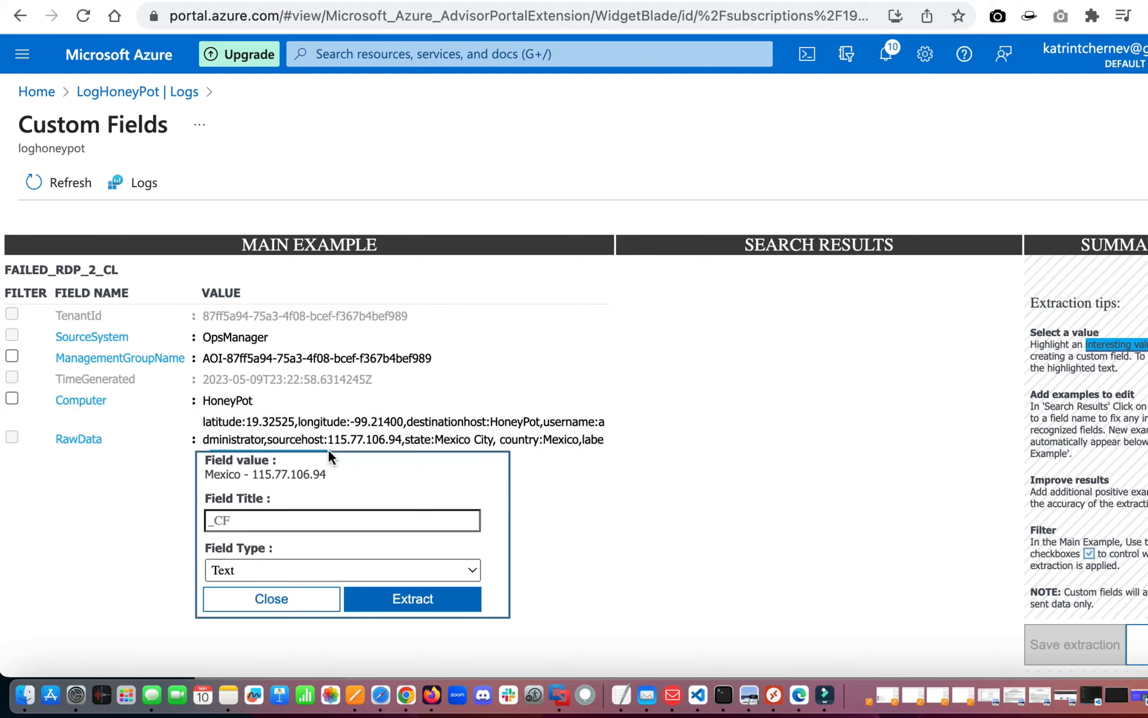
click(212, 521)
text(lab)
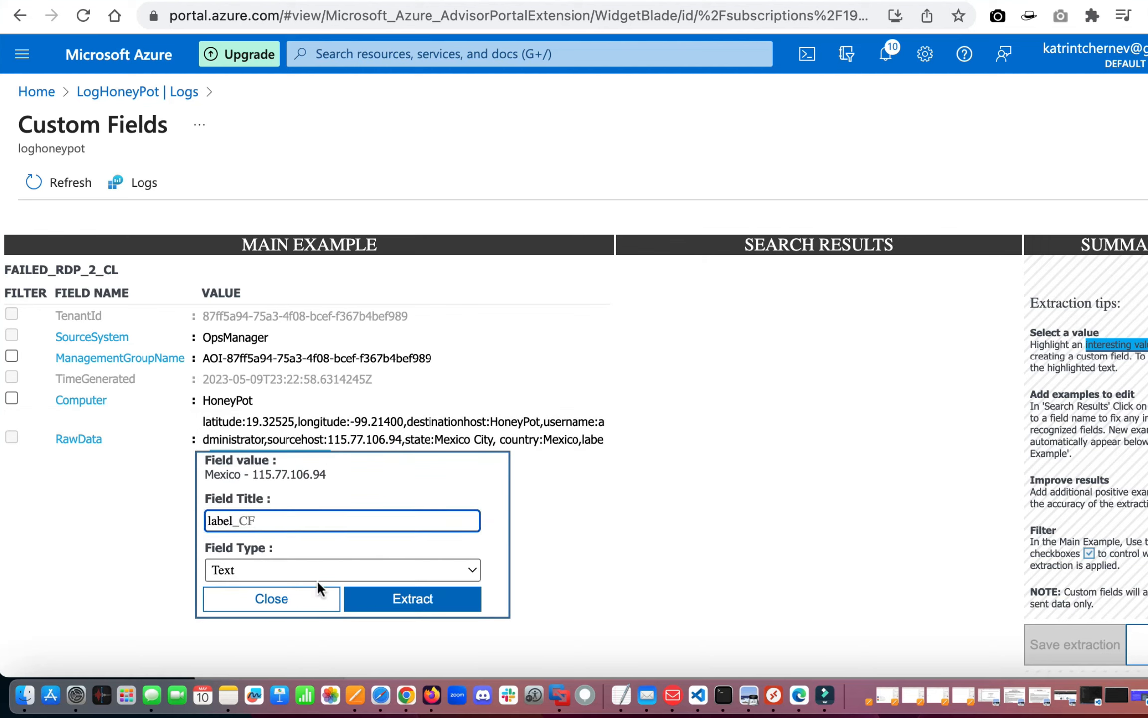
text(el)
click(385, 602)
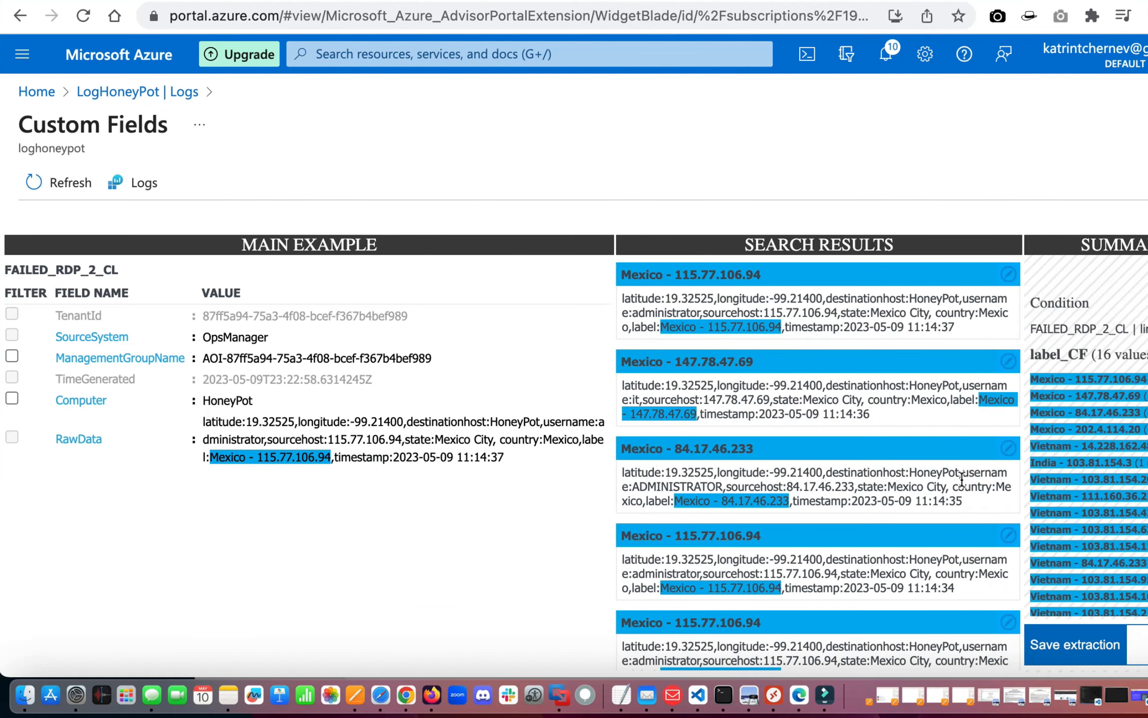
scroll(835, 514, down, 7)
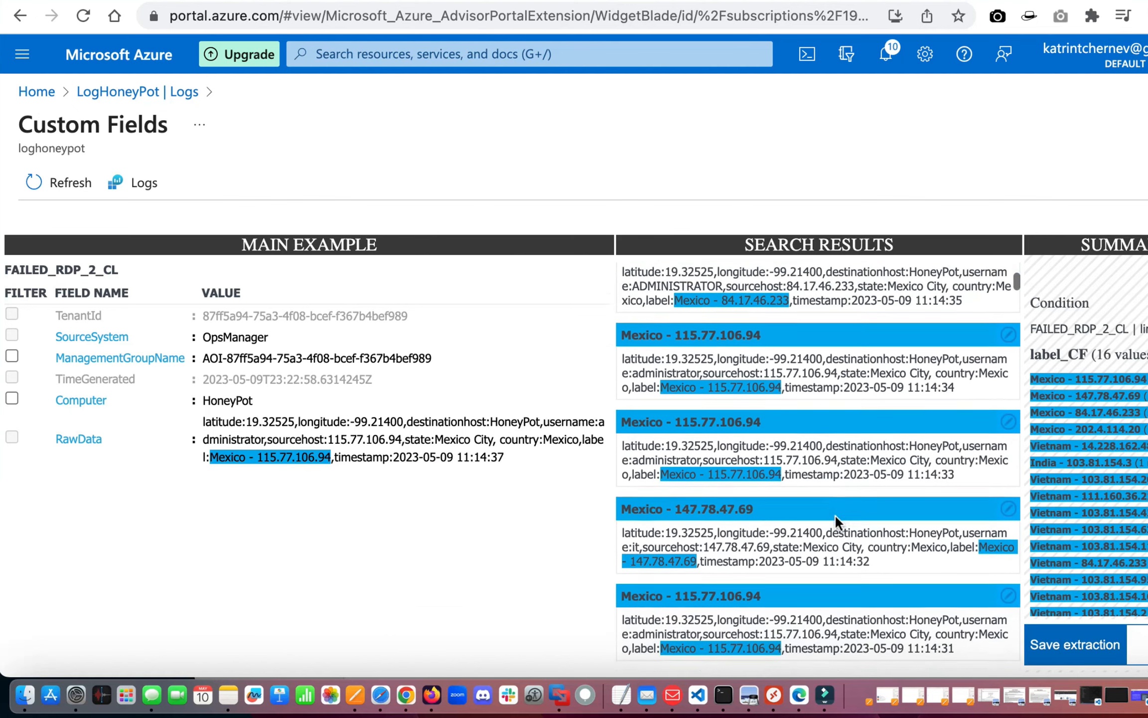
scroll(835, 514, down, 15)
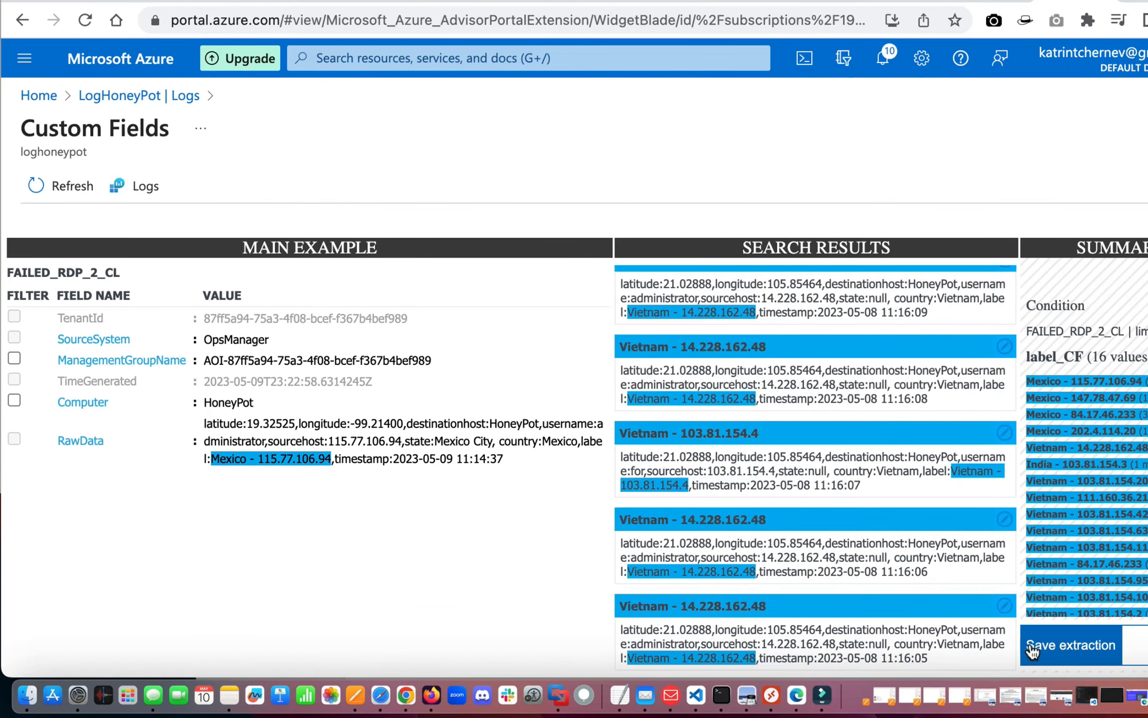
click(1032, 648)
click(817, 442)
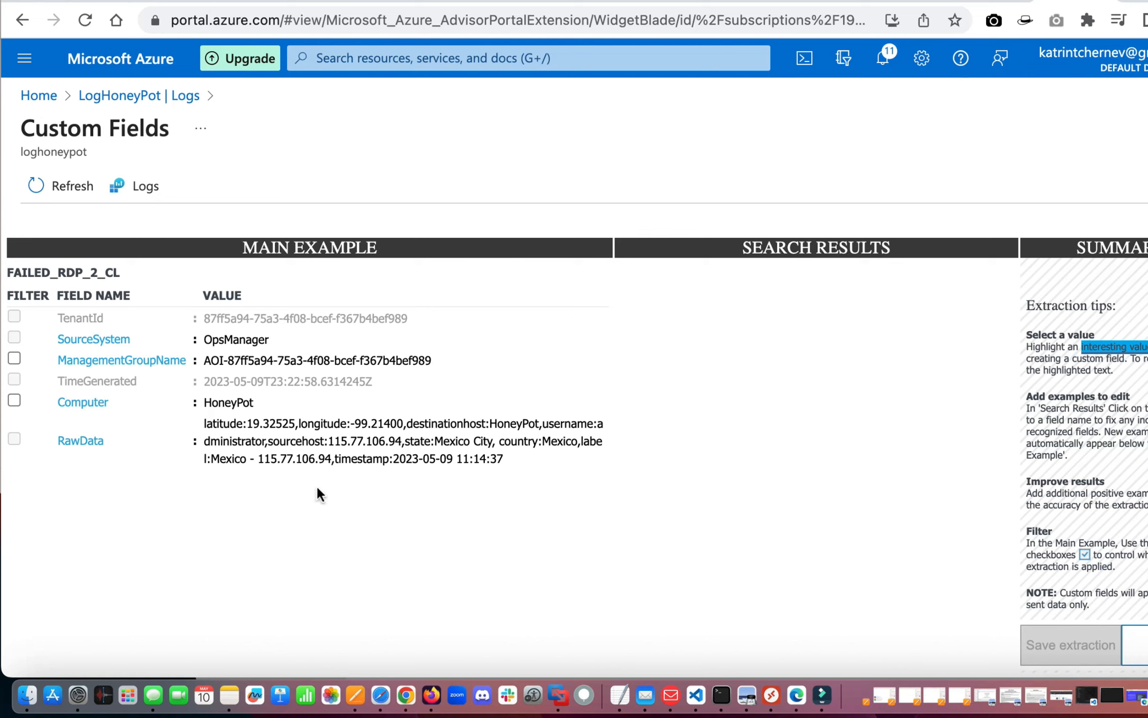
Extract the timestamp as timestamp_CF, fixing the 147.78.47.69 record's match with an added example.
drag(393, 459, 518, 465)
text(timestamp)
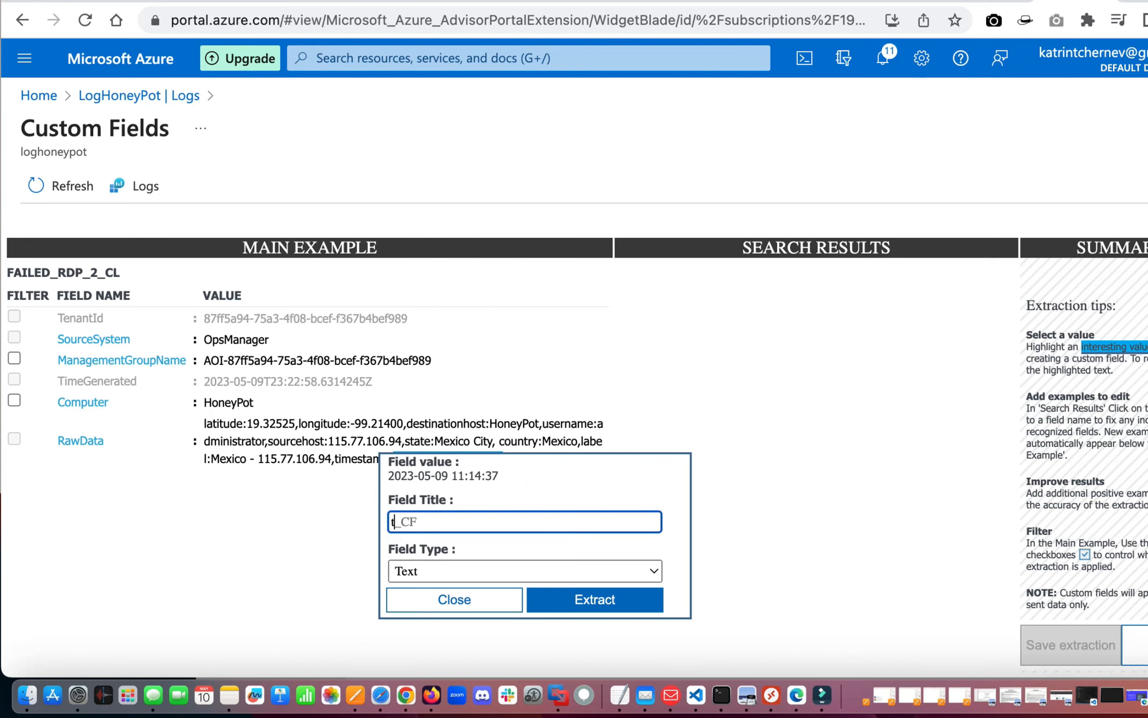
click(558, 604)
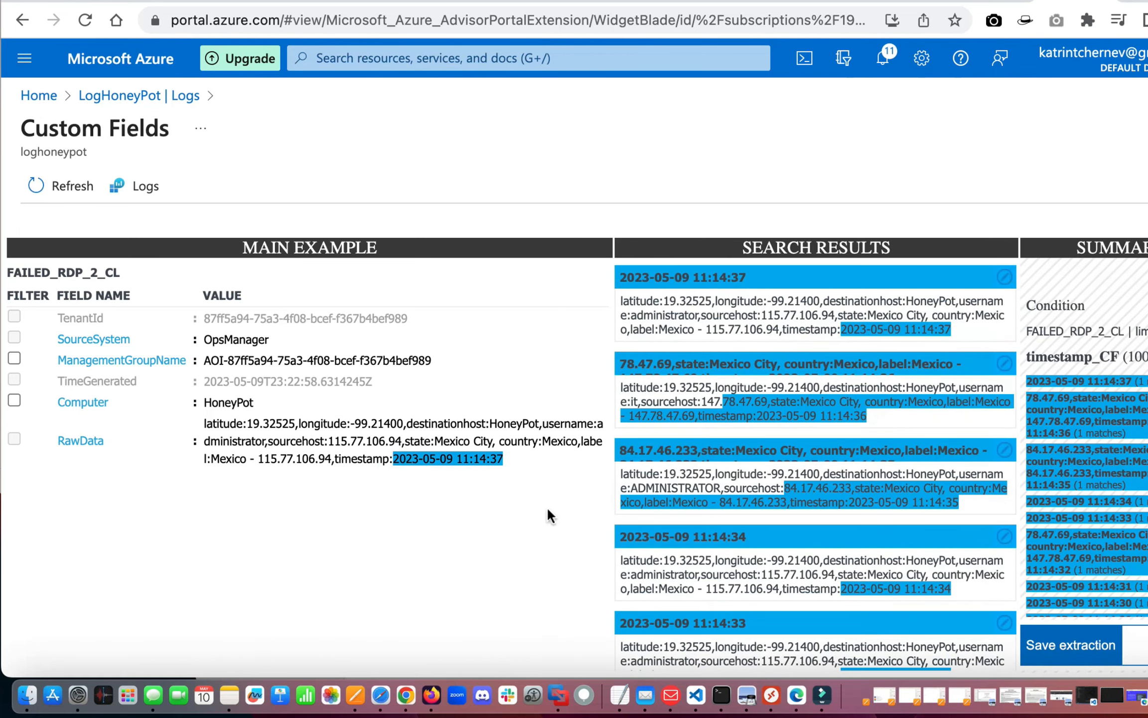
click(1003, 369)
click(1062, 367)
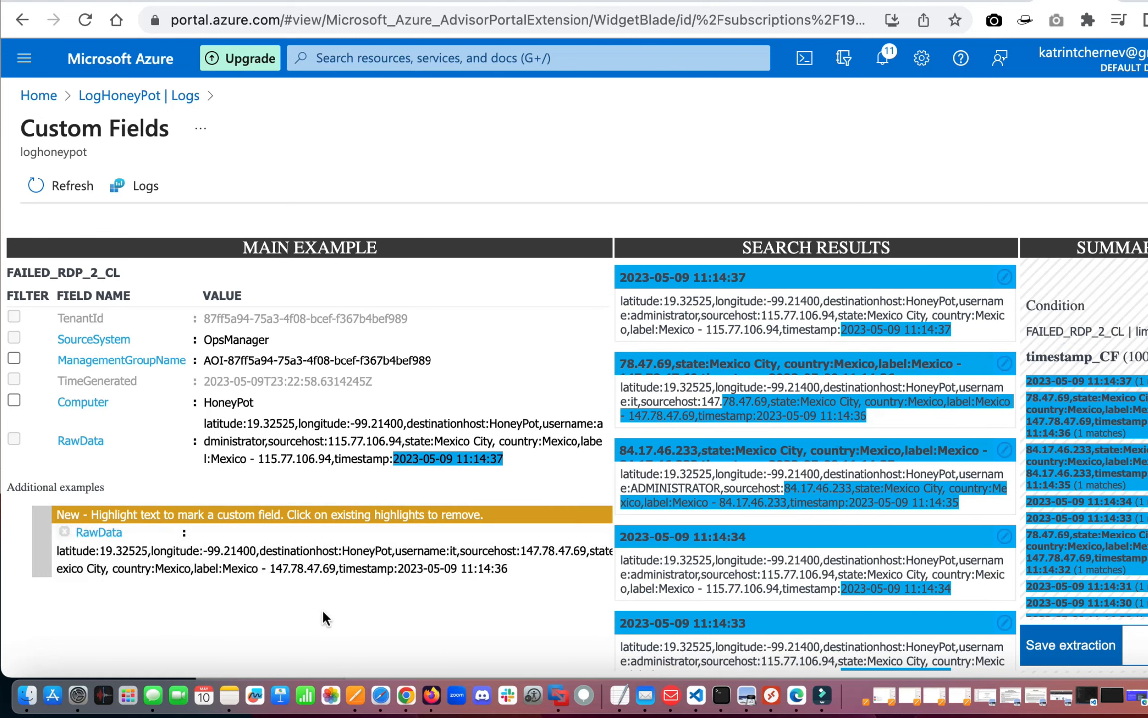
drag(398, 570, 510, 570)
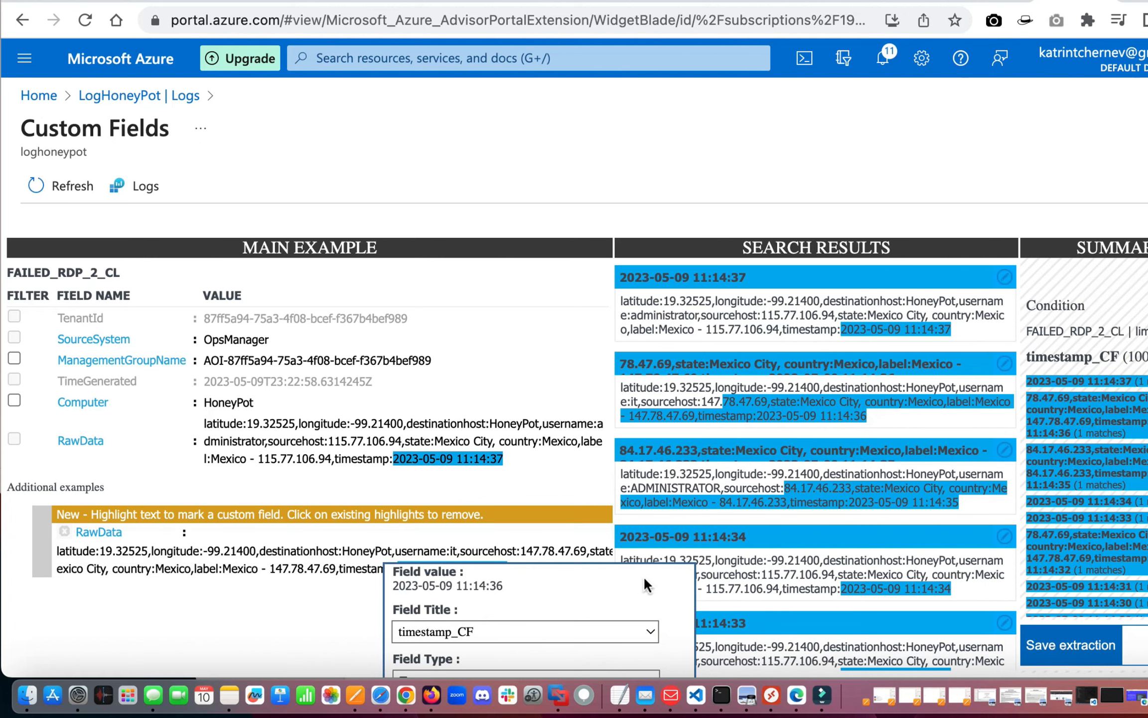
scroll(731, 621, down, 10)
scroll(857, 531, up, 10)
scroll(215, 594, down, 2)
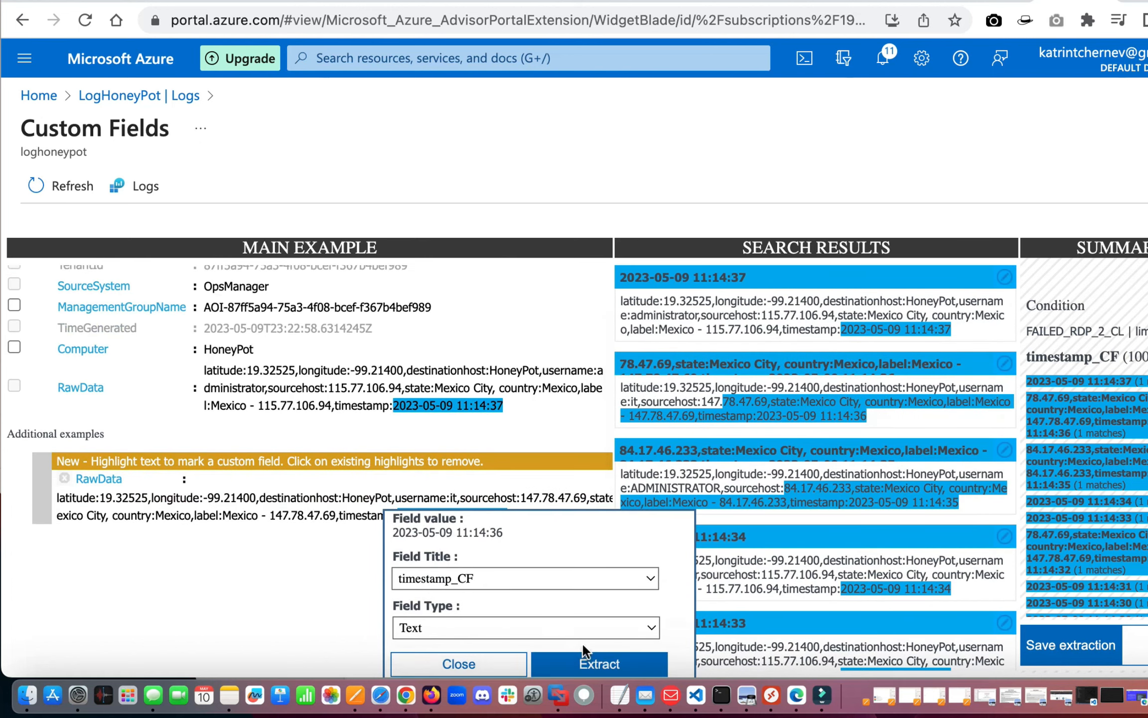
click(589, 664)
scroll(904, 514, down, 15)
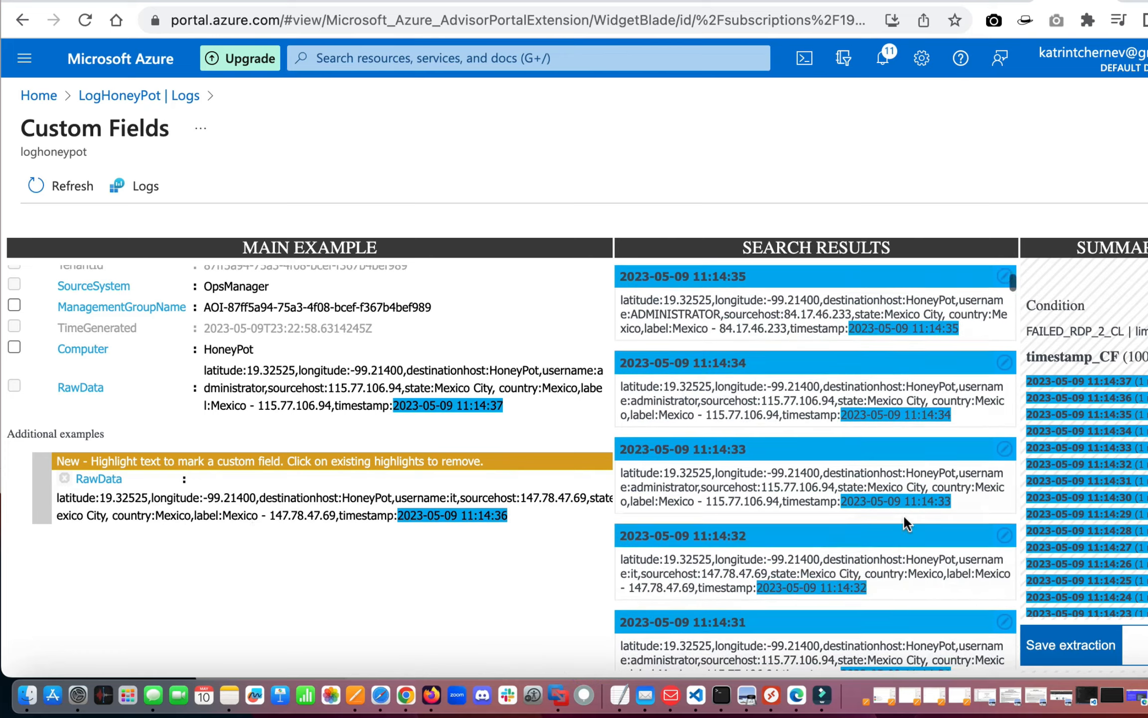
scroll(901, 504, down, 20)
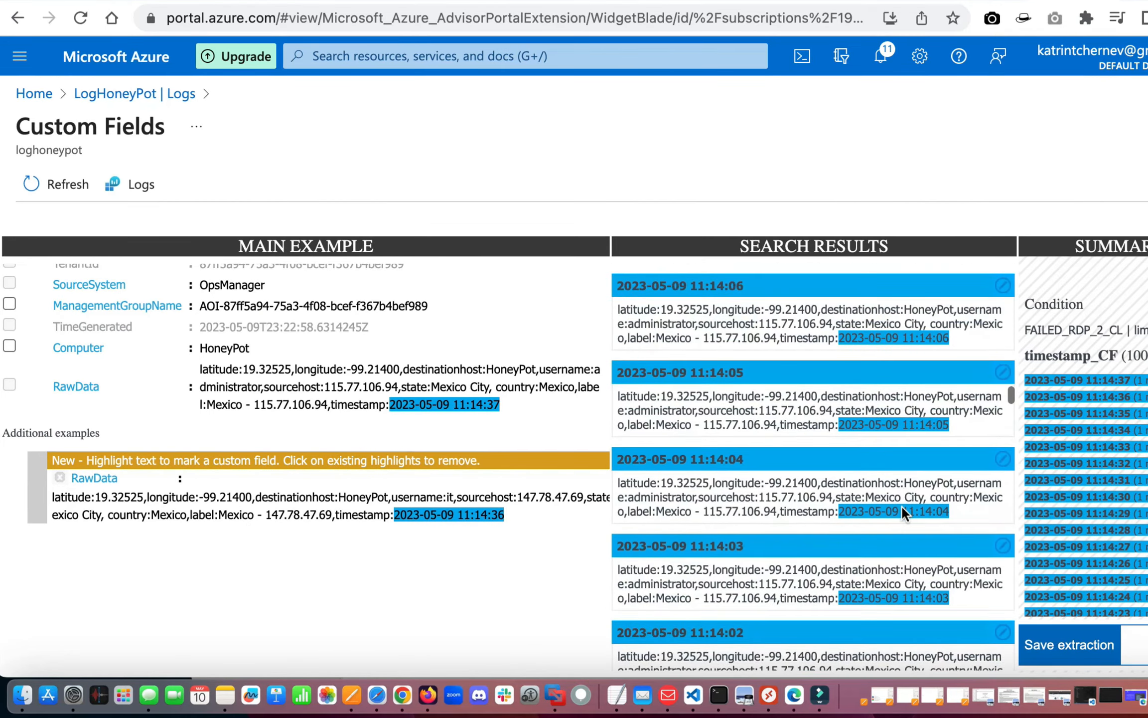
scroll(900, 505, down, 20)
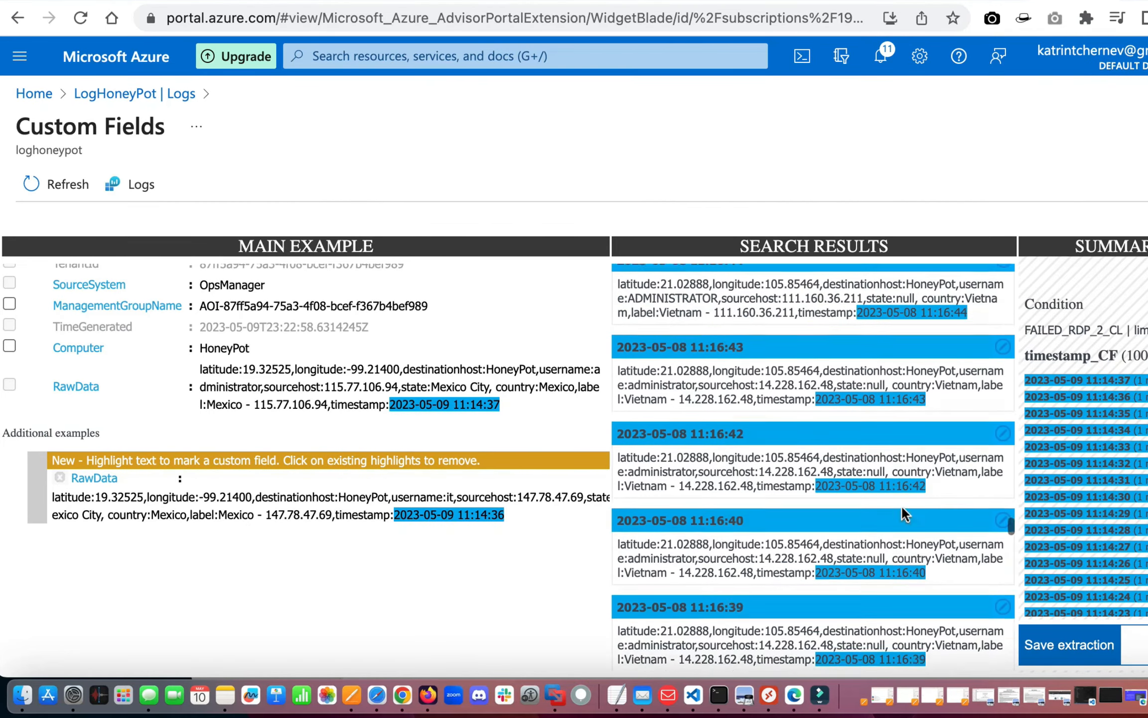
scroll(900, 504, down, 3)
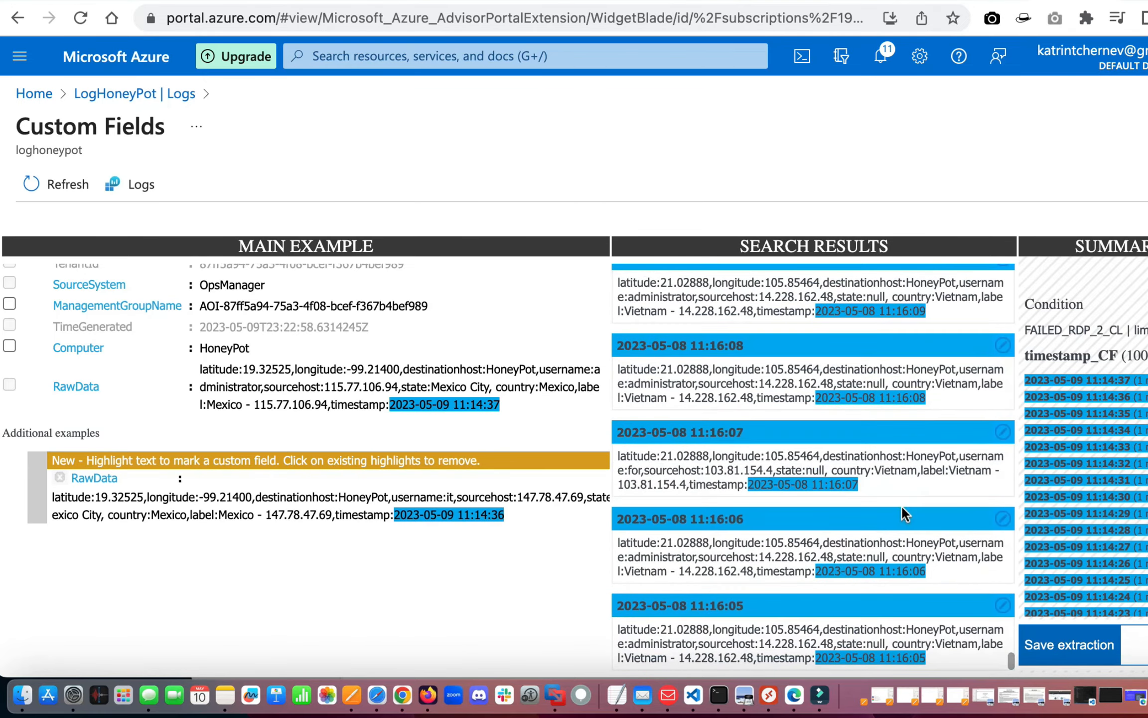
click(1070, 644)
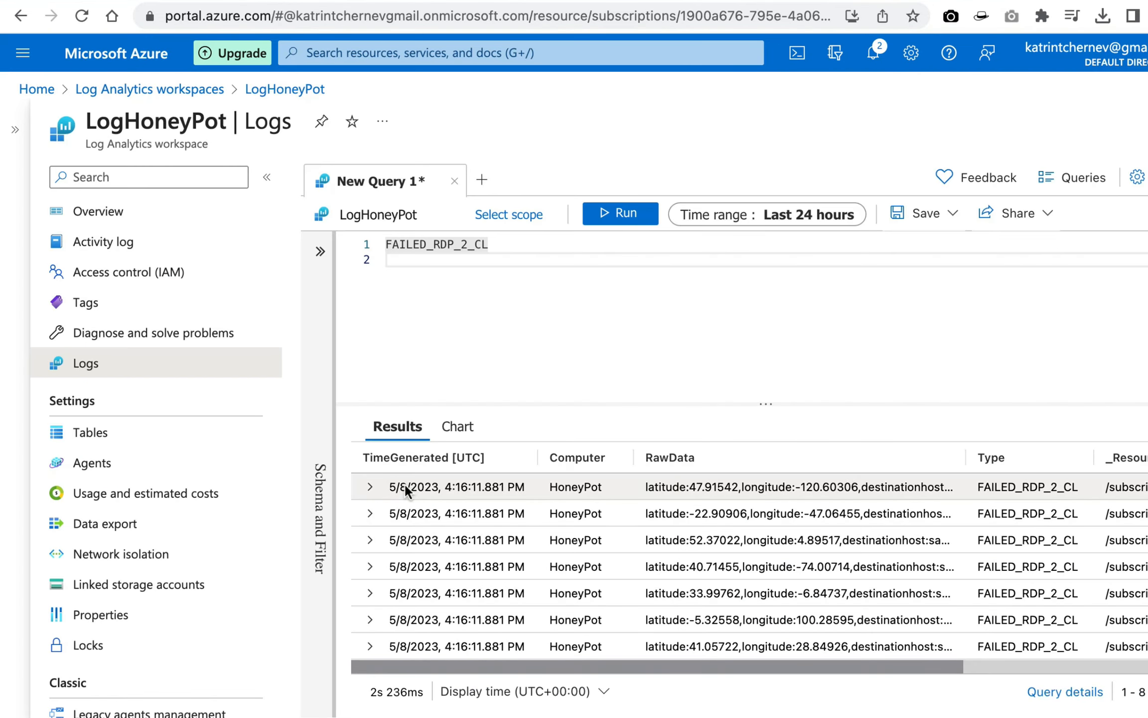
click(371, 488)
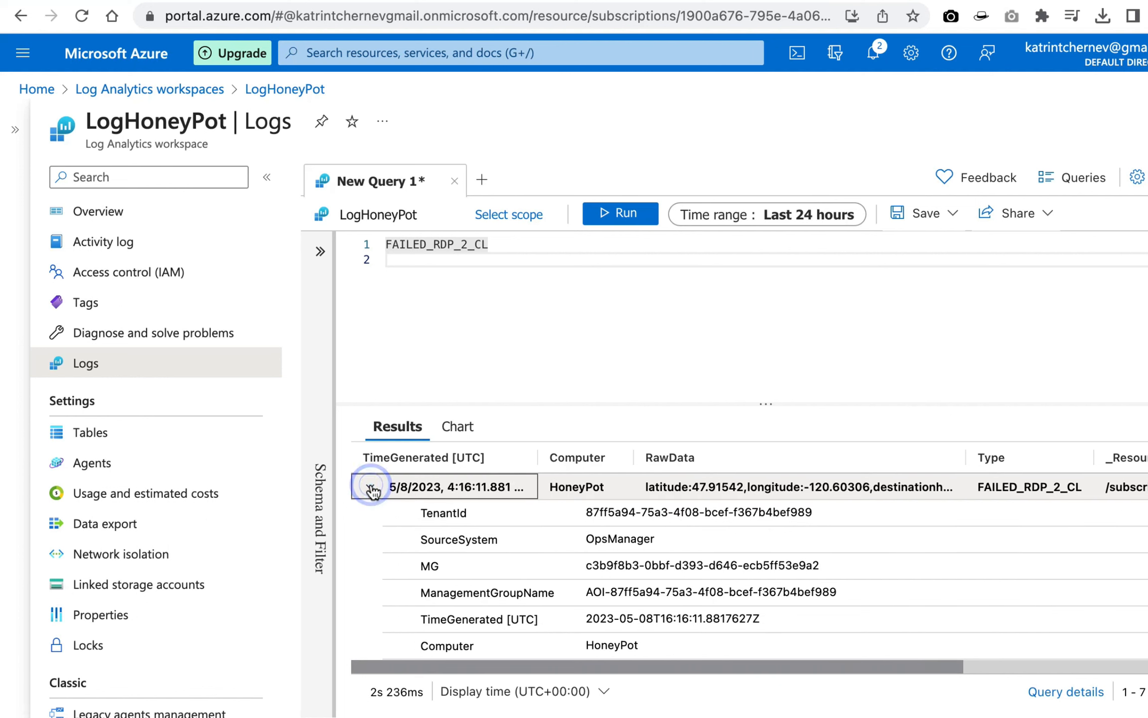
click(132, 433)
click(770, 124)
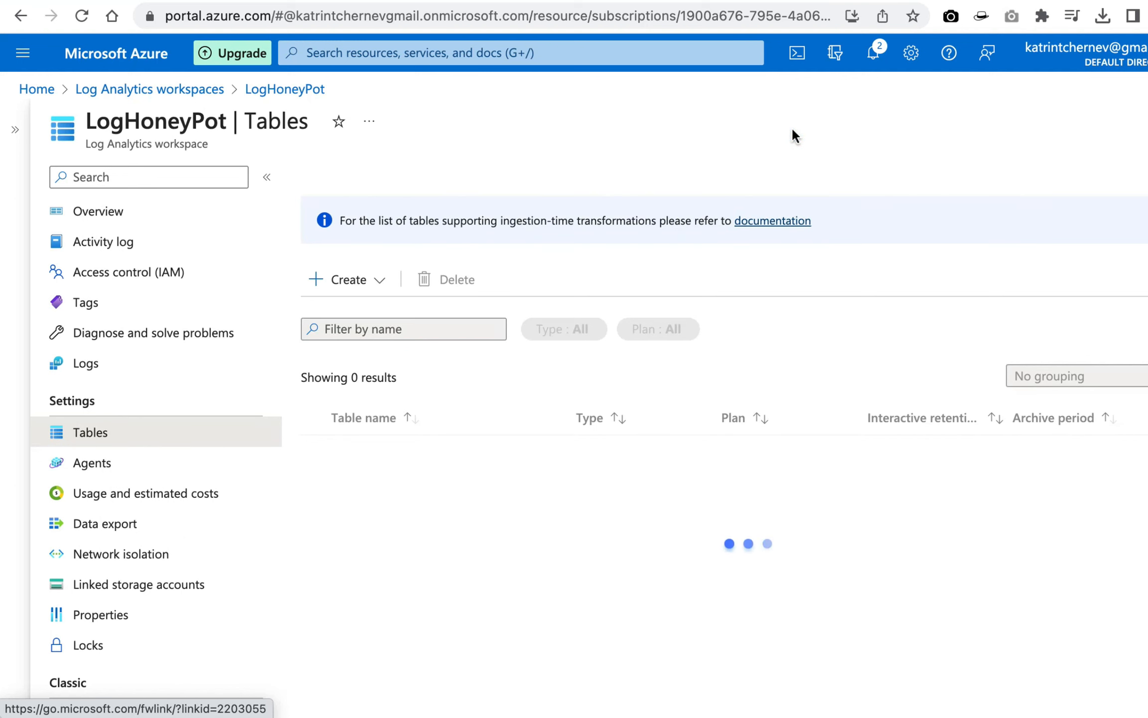
click(373, 329)
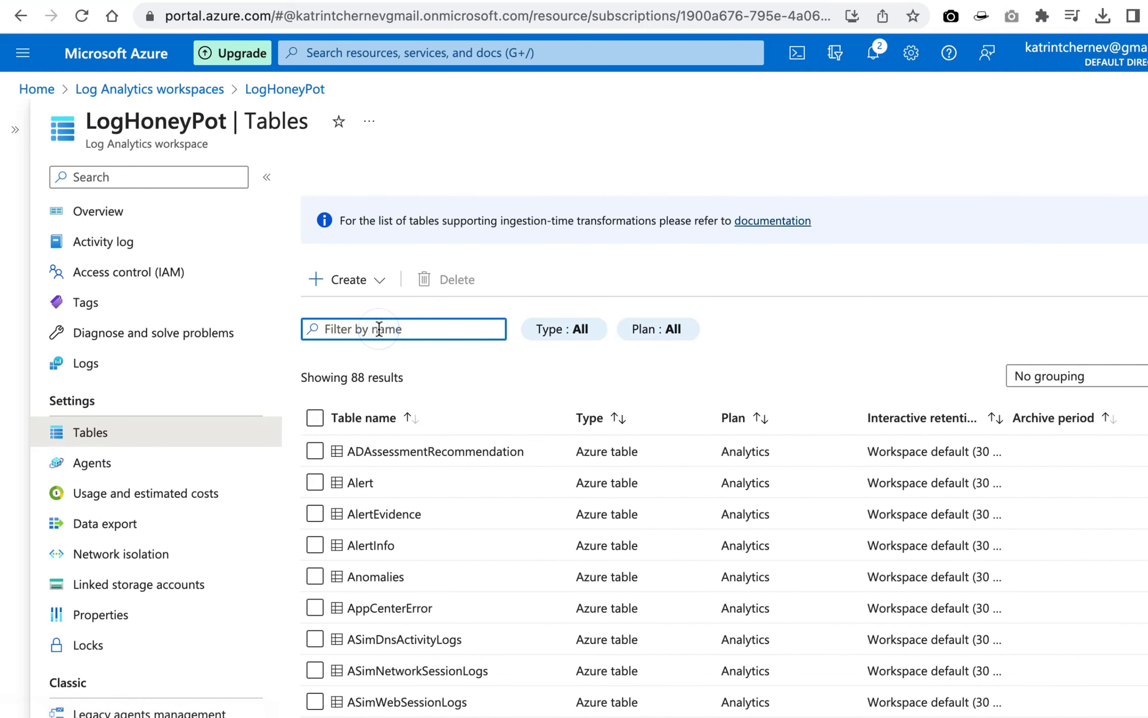
text(failed)
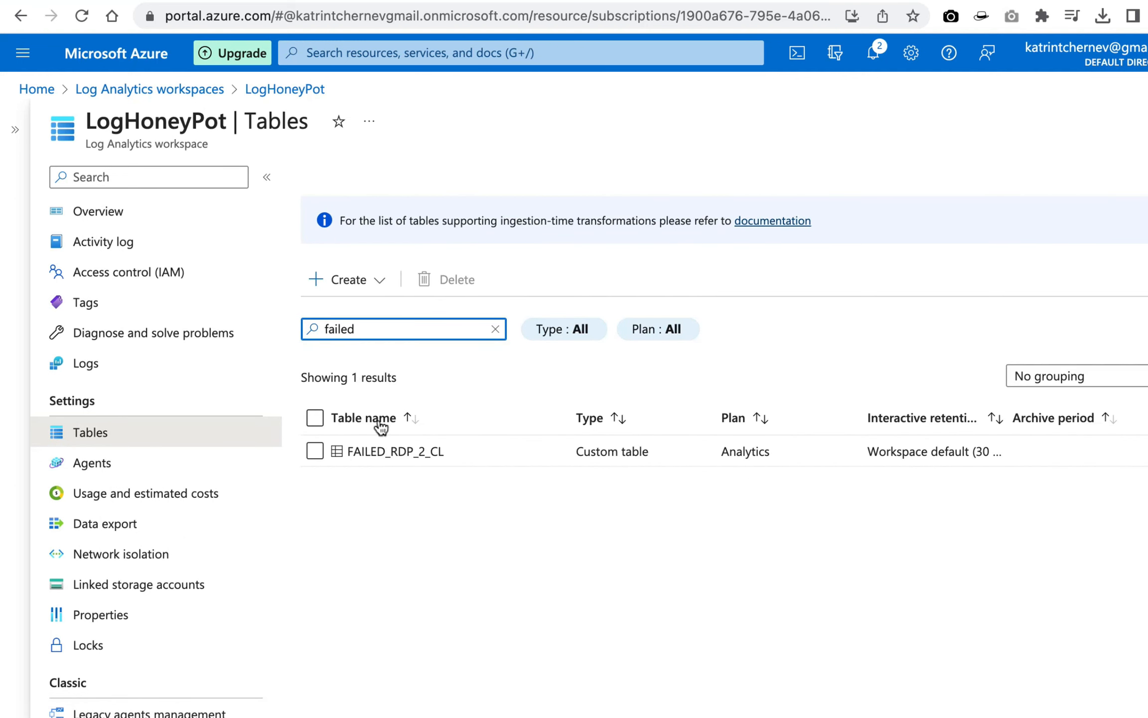
click(315, 451)
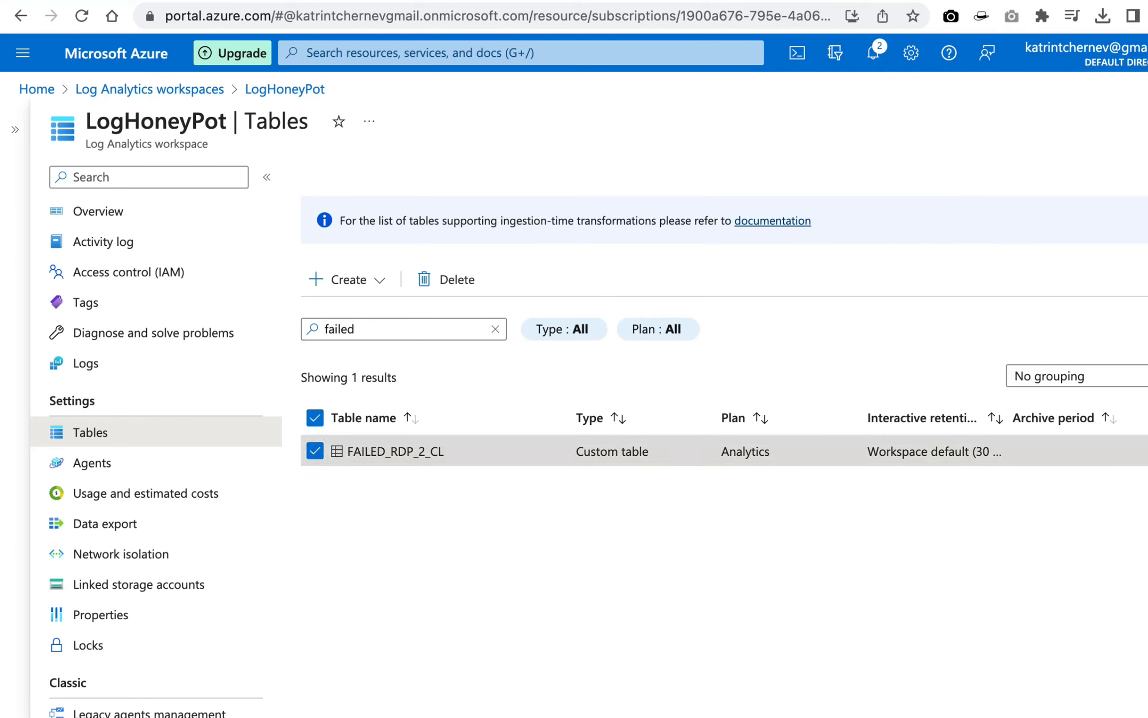
click(1135, 451)
click(1062, 521)
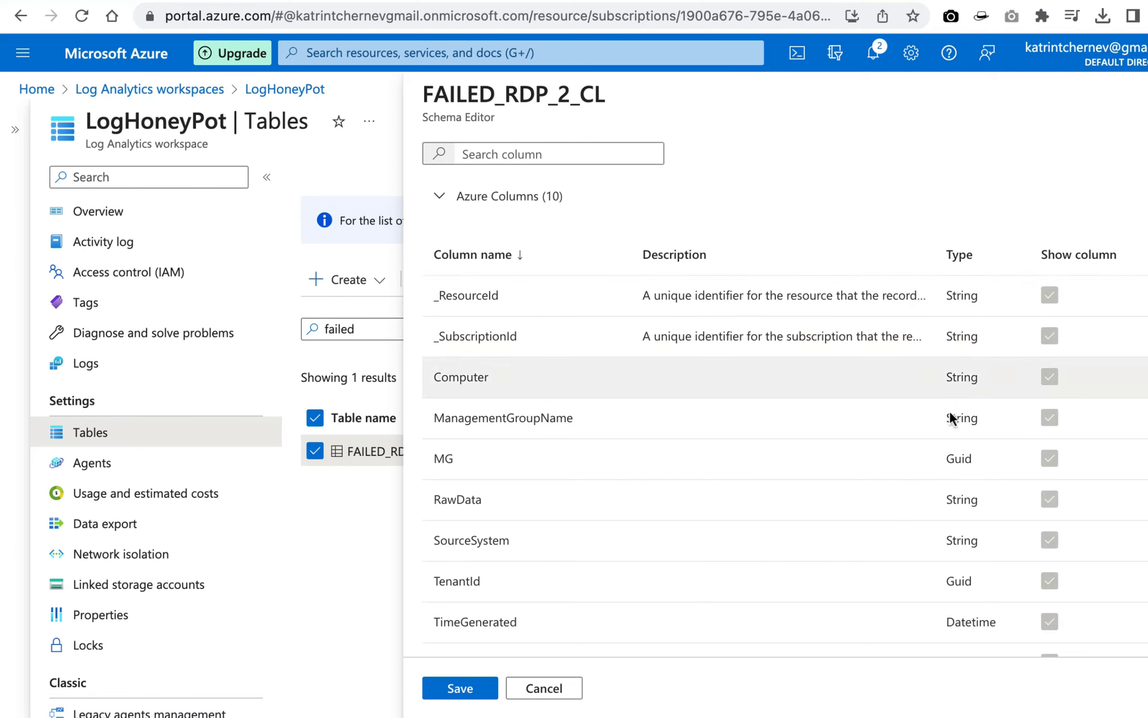
click(1049, 301)
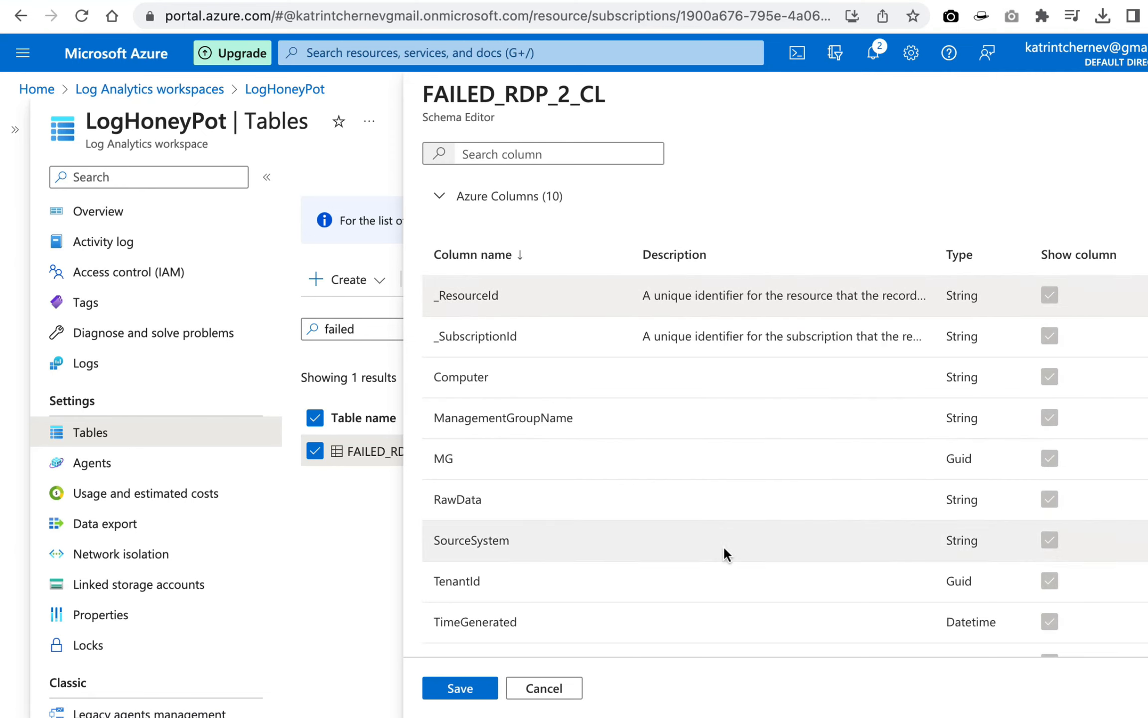
scroll(723, 545, down, 6)
scroll(723, 545, down, 5)
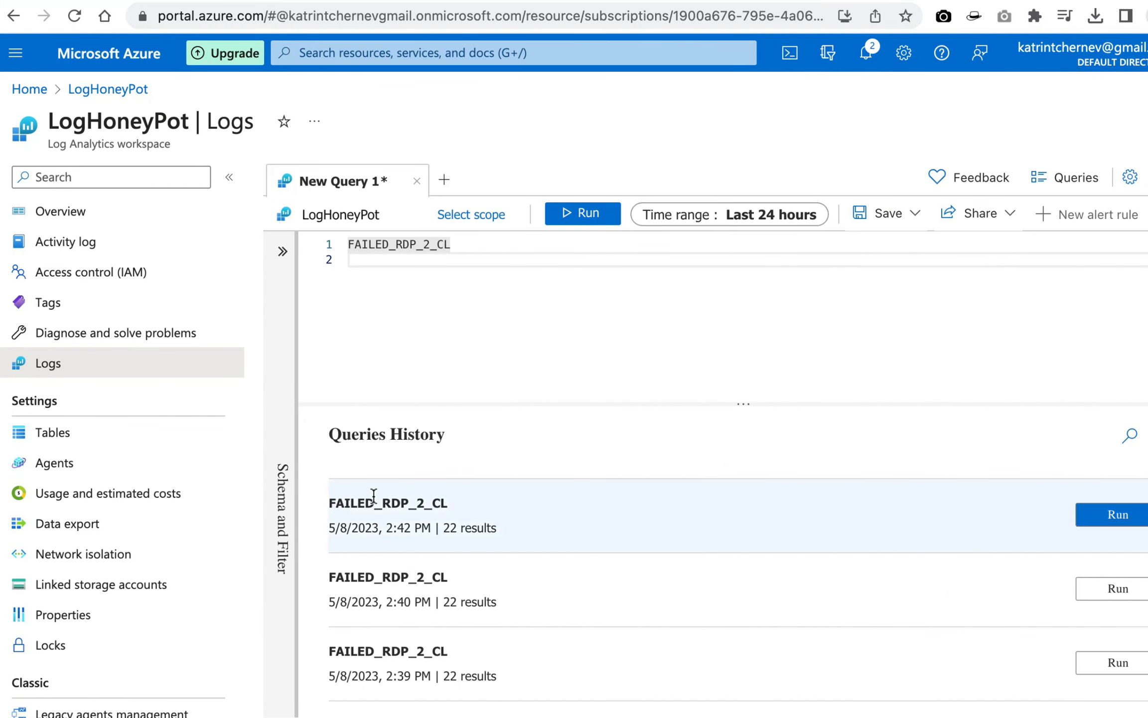
Rerun the FAILED_RDP_2_CL query and add timestamp_CF, label_CF, country_CF, state_CF, samplehost_CF and sourcehost_CF columns.
click(1104, 516)
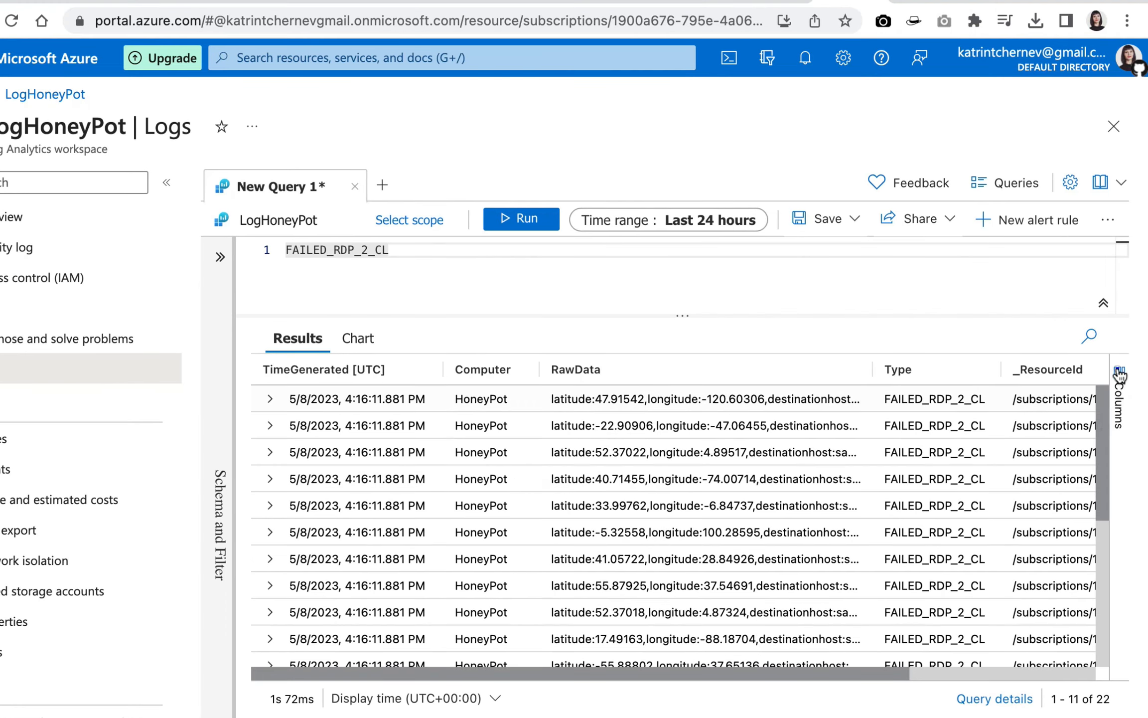
click(1119, 374)
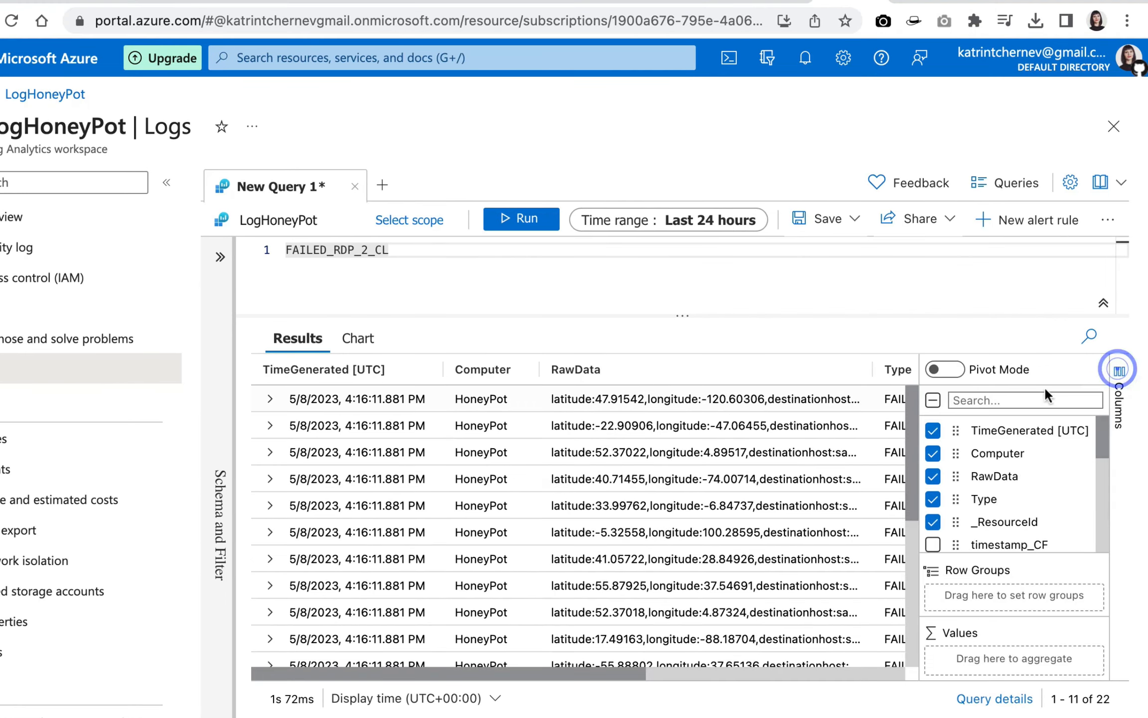
scroll(946, 498, down, 2)
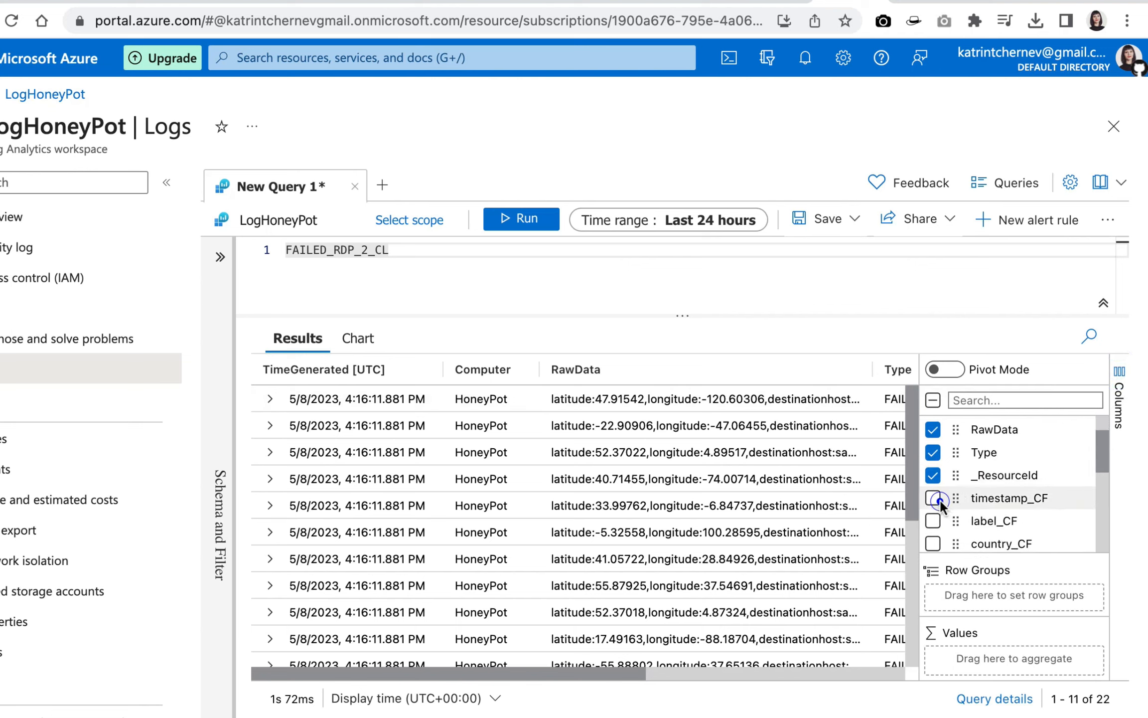
click(940, 499)
click(934, 519)
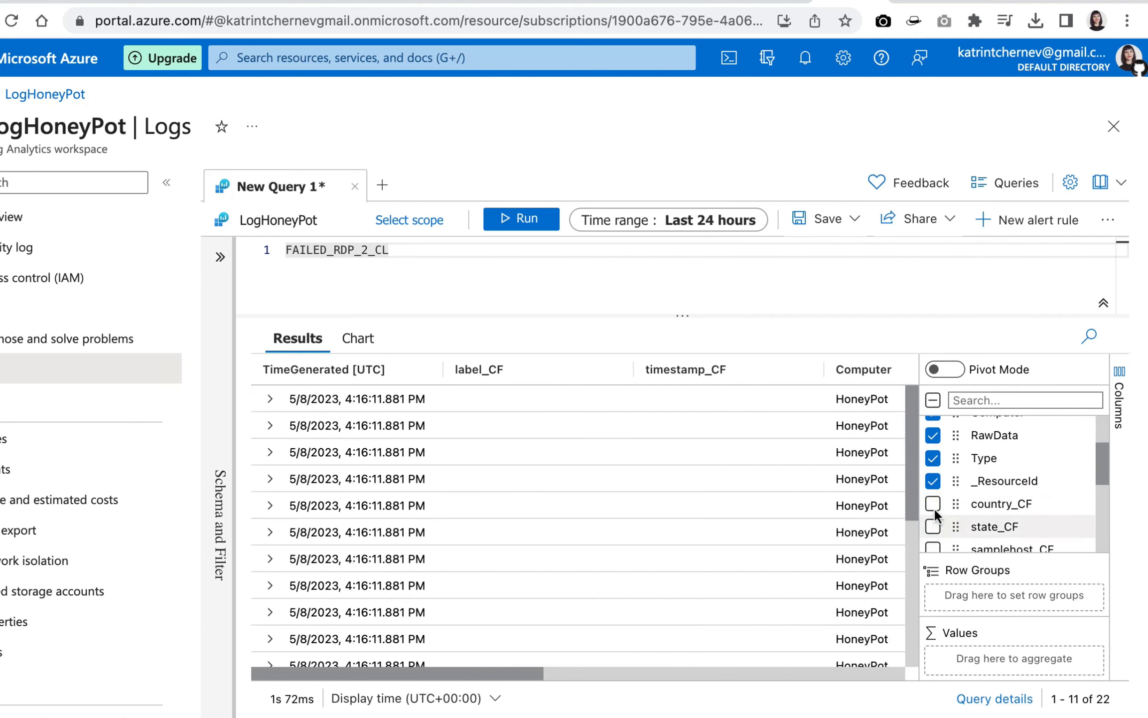
click(933, 505)
click(933, 505)
click(933, 506)
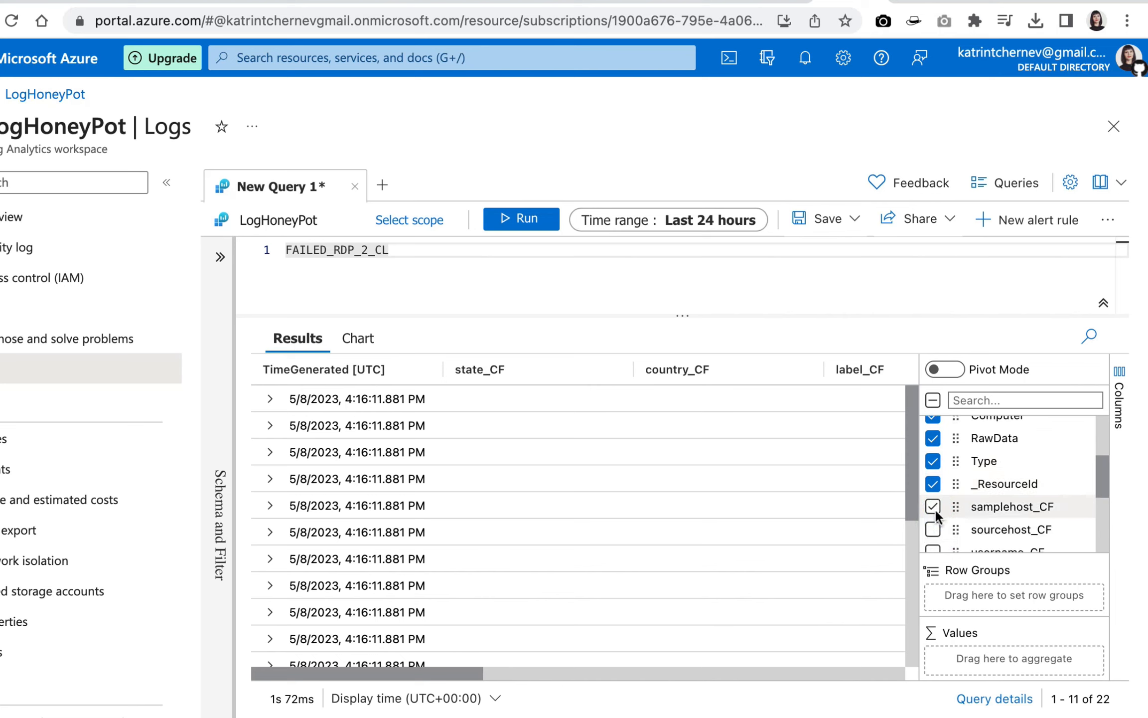
click(933, 506)
Add destinationhost_CF, longitude_CF, latitude_CF, TenantId, SourceSystem, MG and ManagementGroupName as result columns.
scroll(936, 516, down, 3)
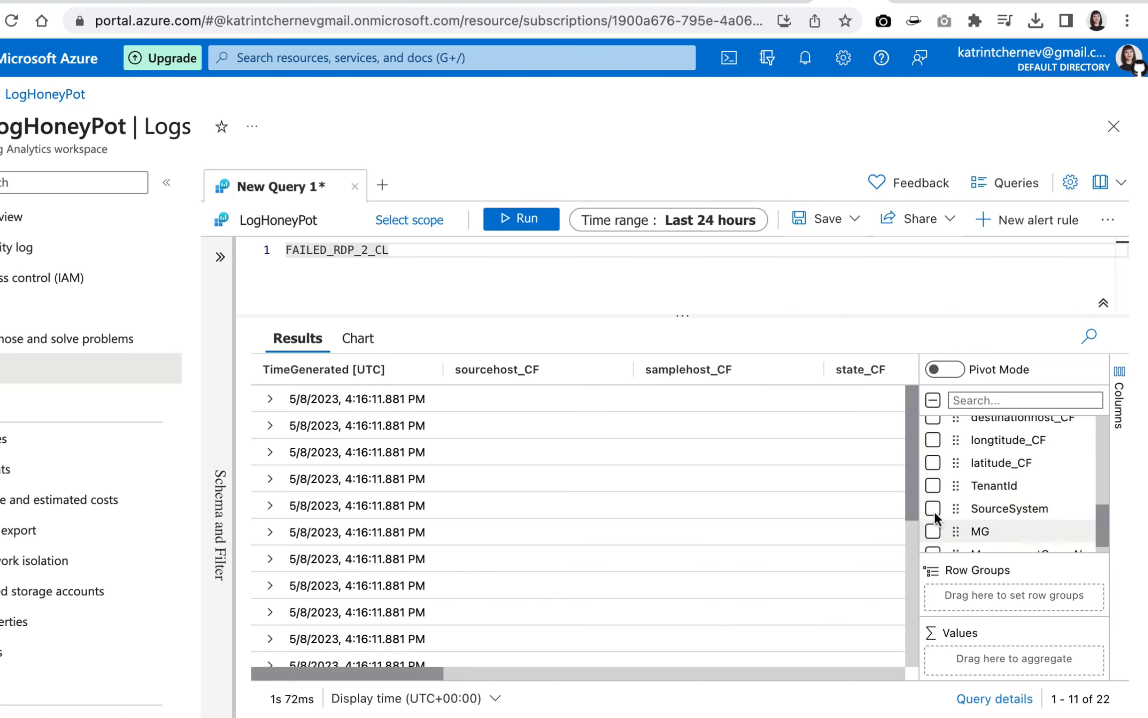
scroll(935, 519, down, 1)
click(934, 515)
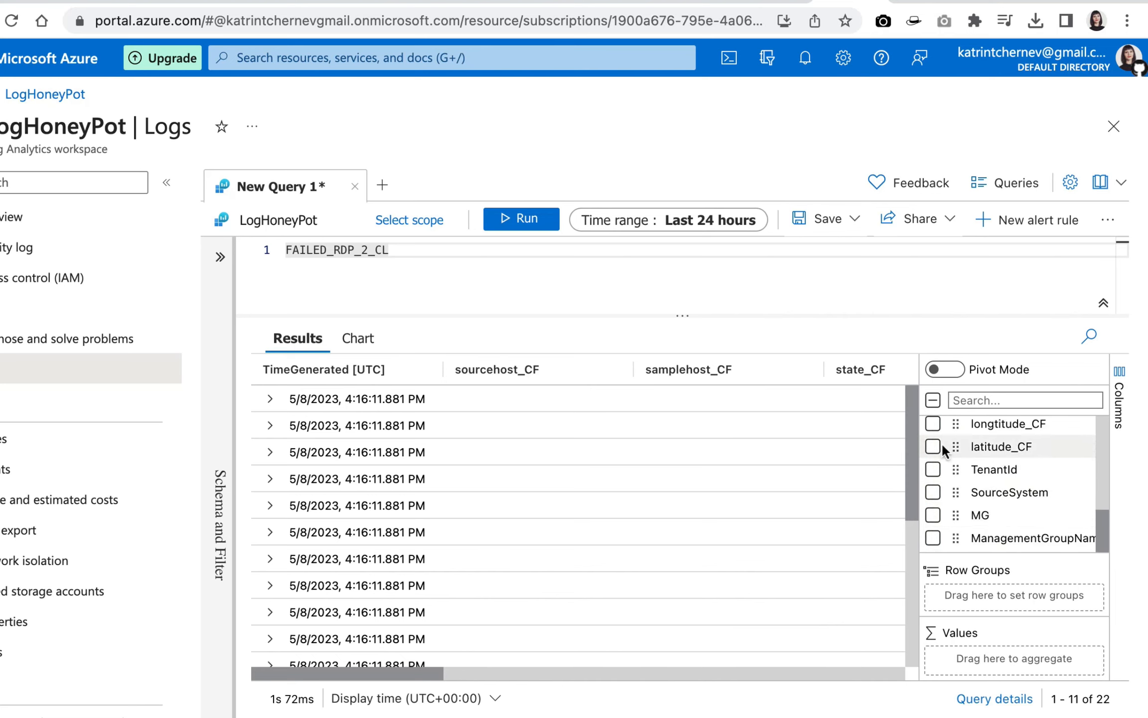
scroll(932, 449, up, 4)
click(933, 484)
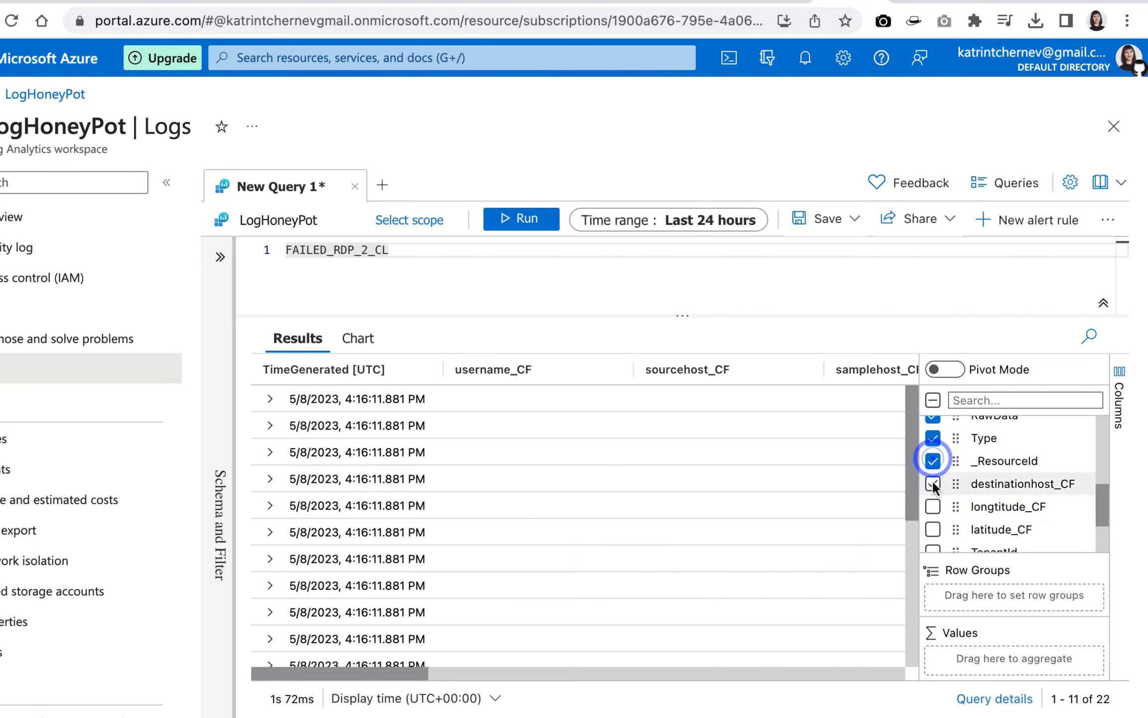
click(933, 507)
click(934, 529)
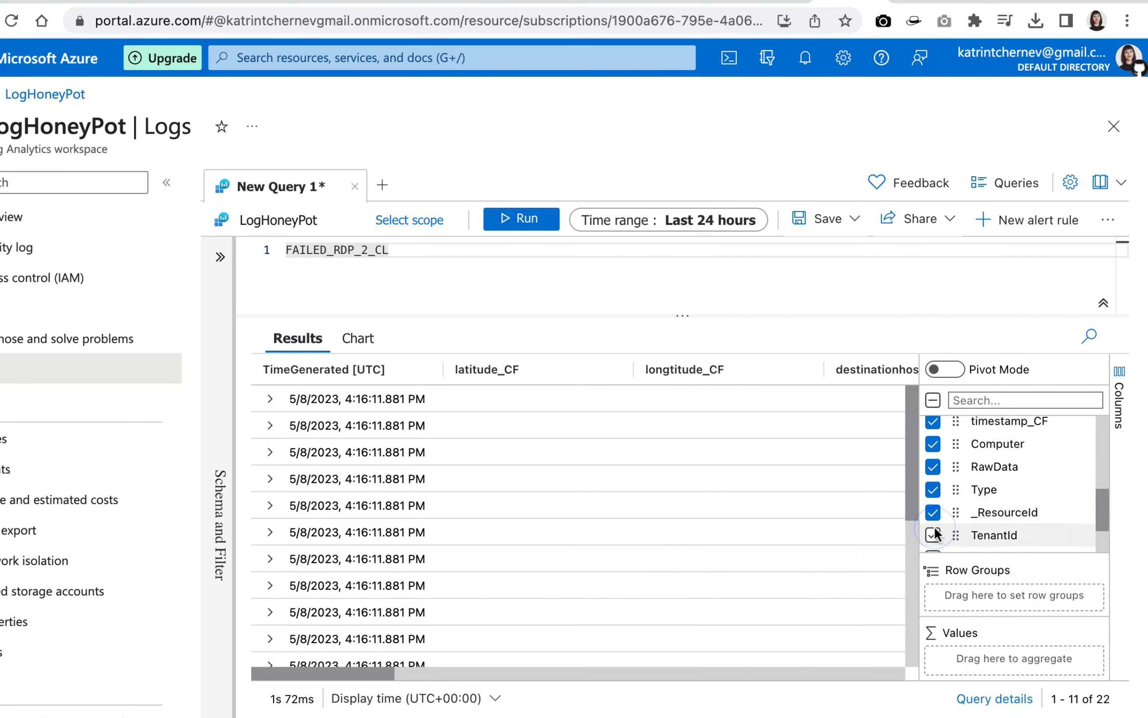
click(934, 530)
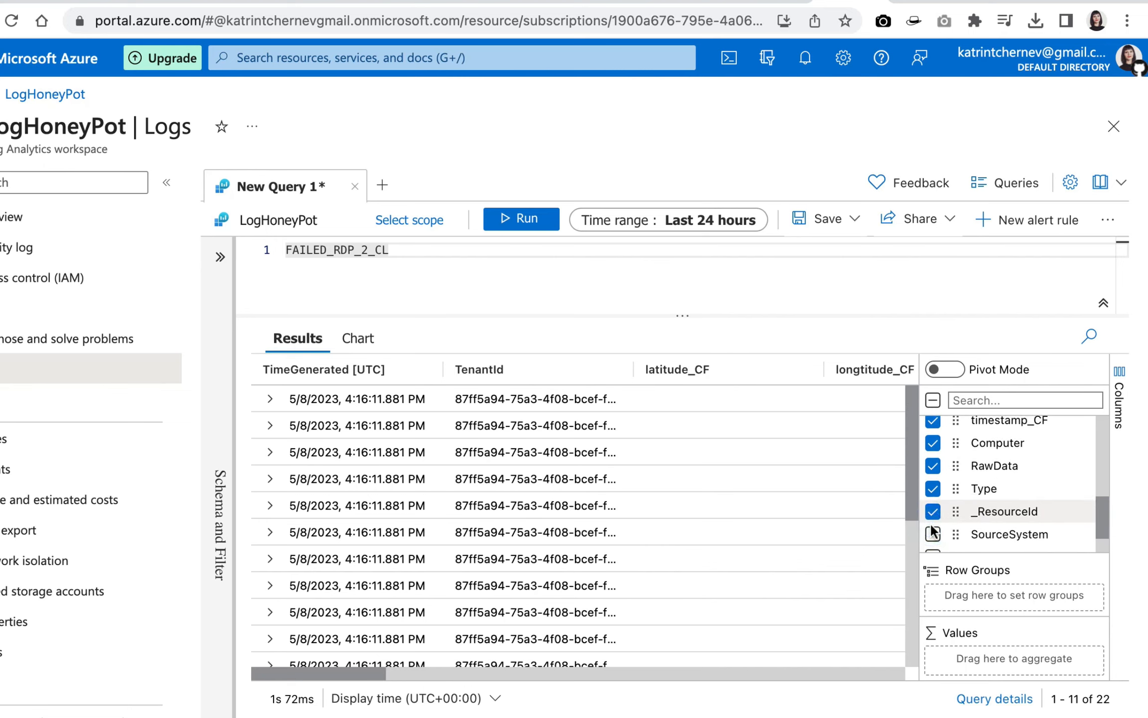
scroll(931, 518, down, 2)
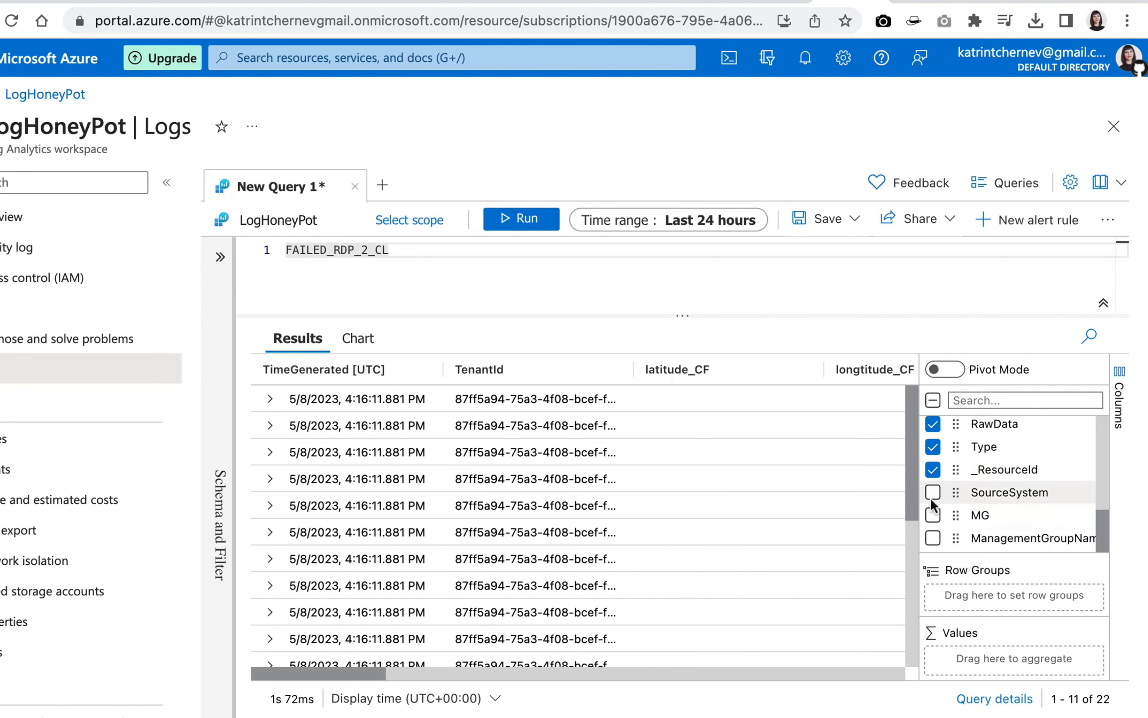
click(931, 492)
click(932, 513)
click(933, 537)
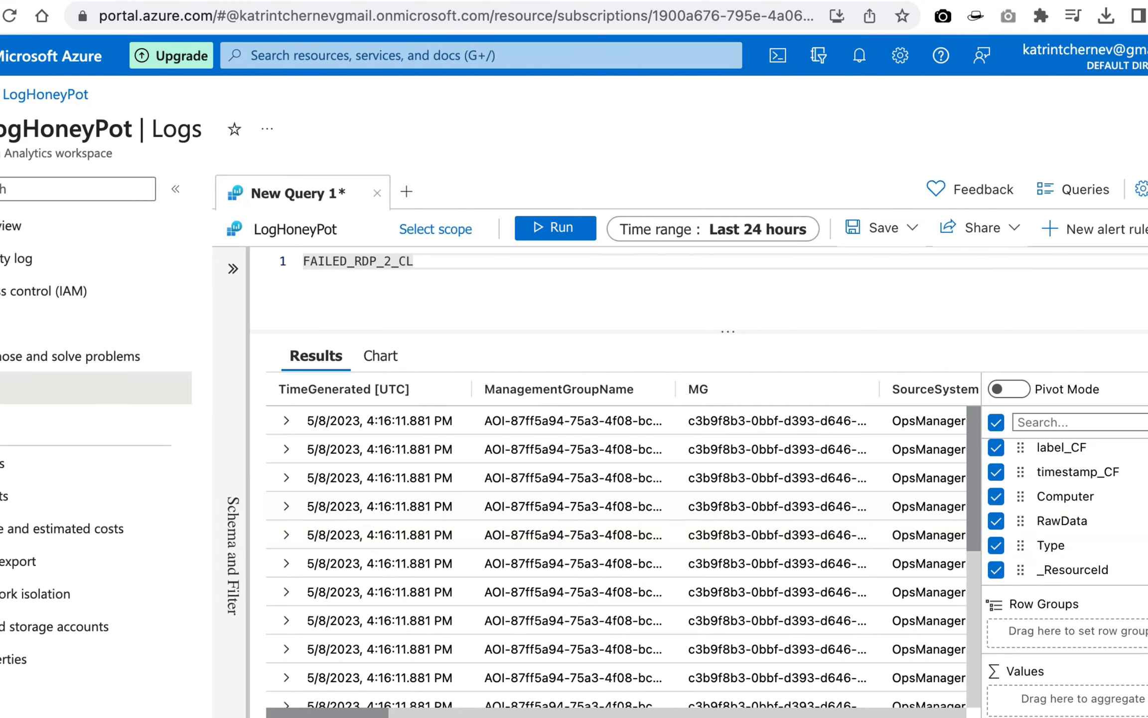
scroll(822, 561, right, 5)
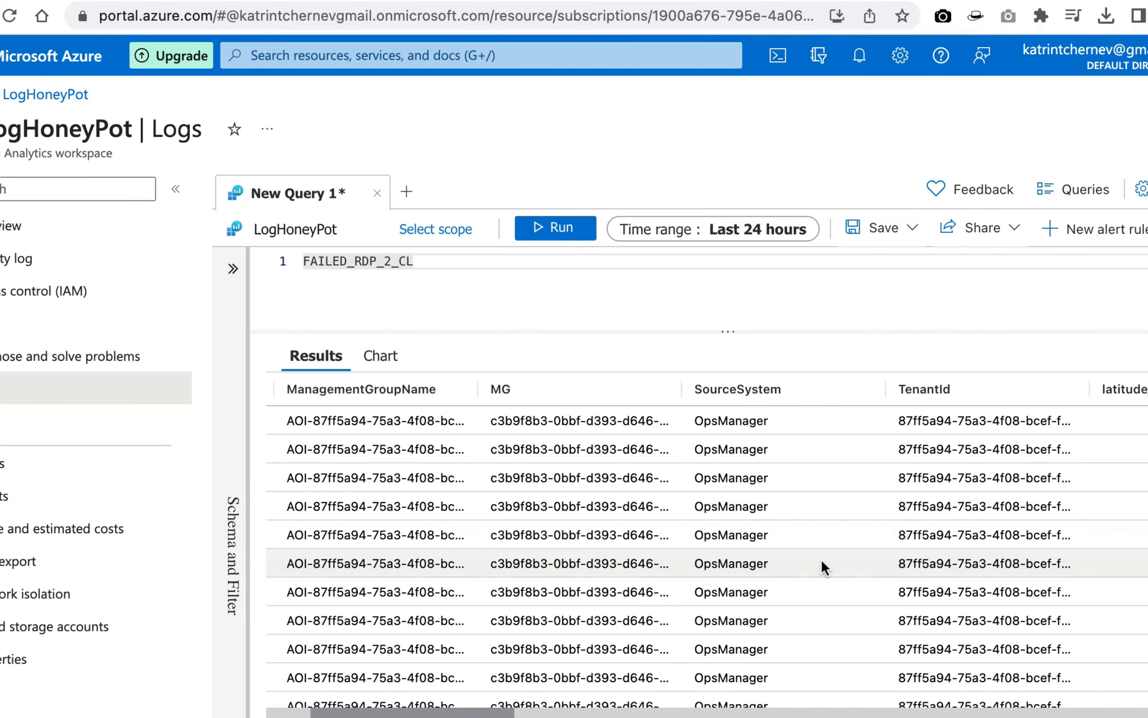
scroll(823, 561, left, 5)
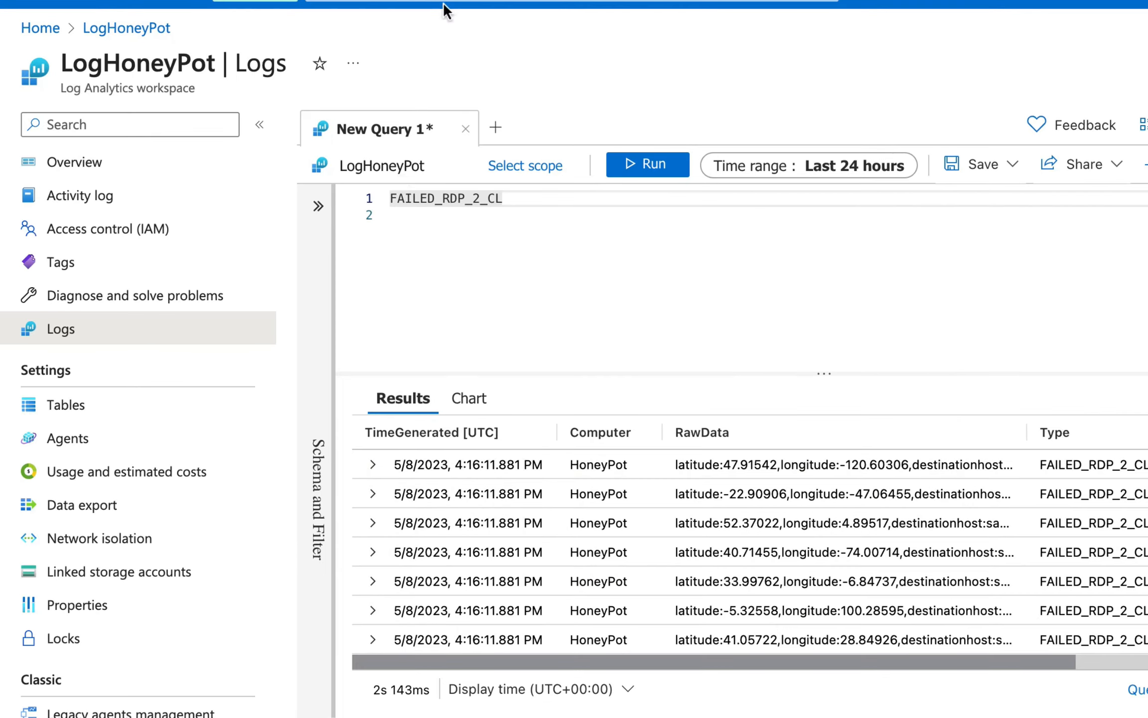
Go to Microsoft Sentinel, discard the unsaved query, and open the LogHoneyPot workspace's Workbooks.
click(445, 5)
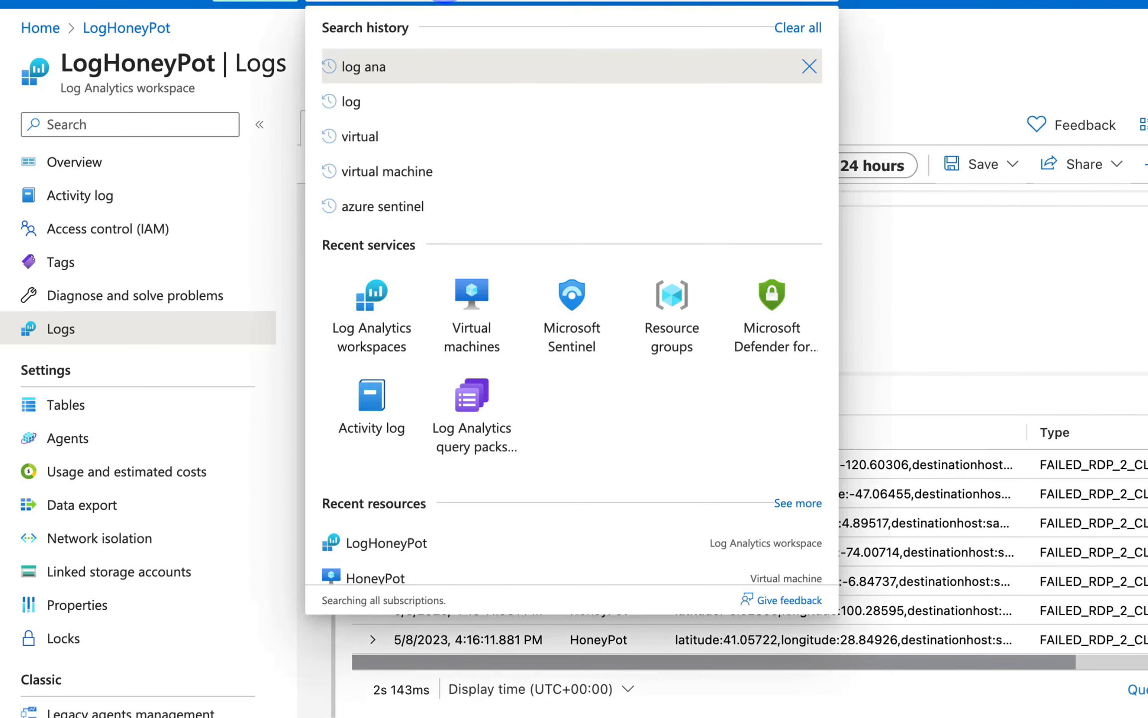
text(sentinel)
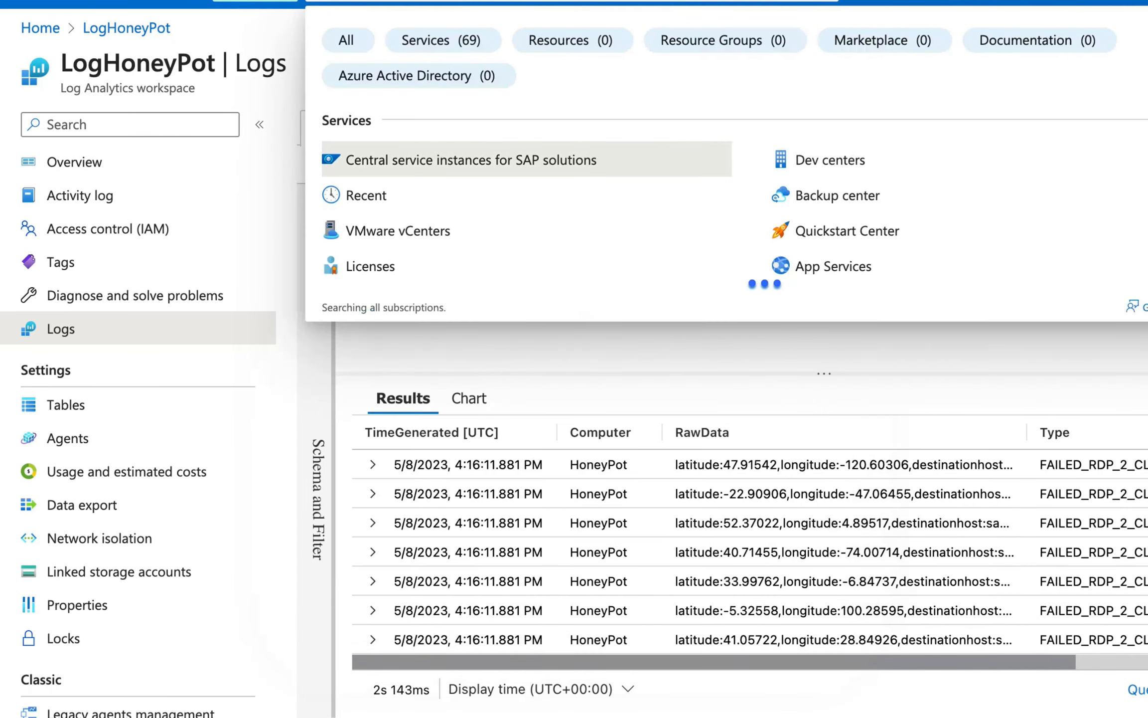
click(448, 148)
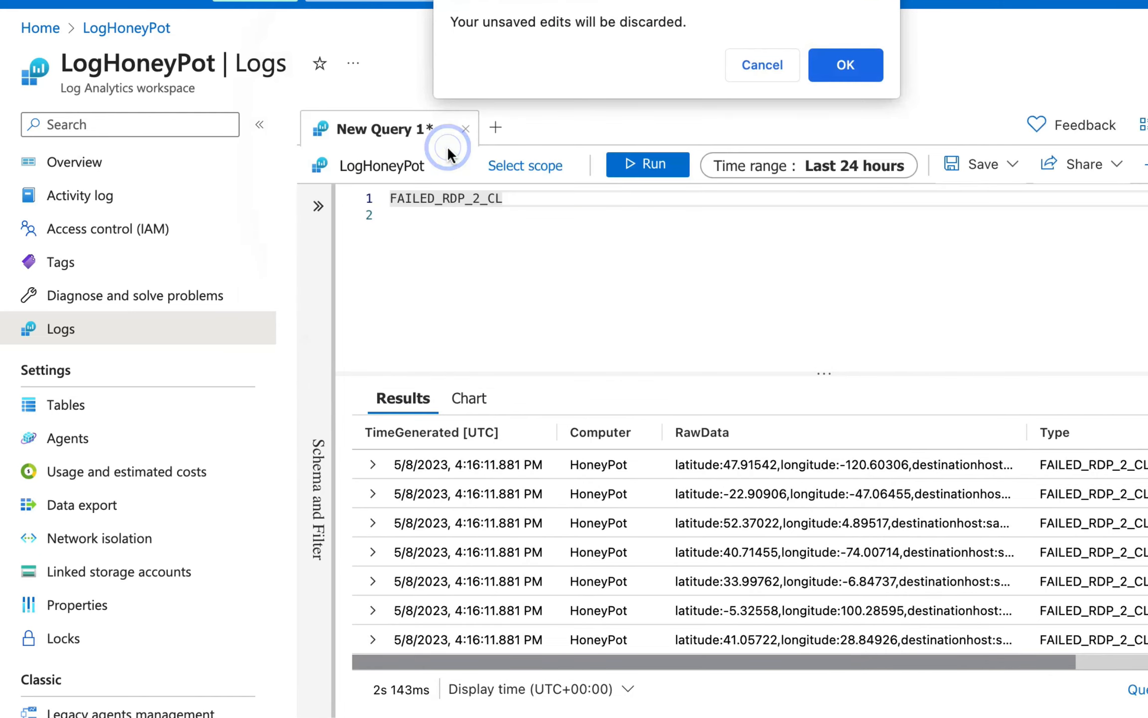
click(849, 50)
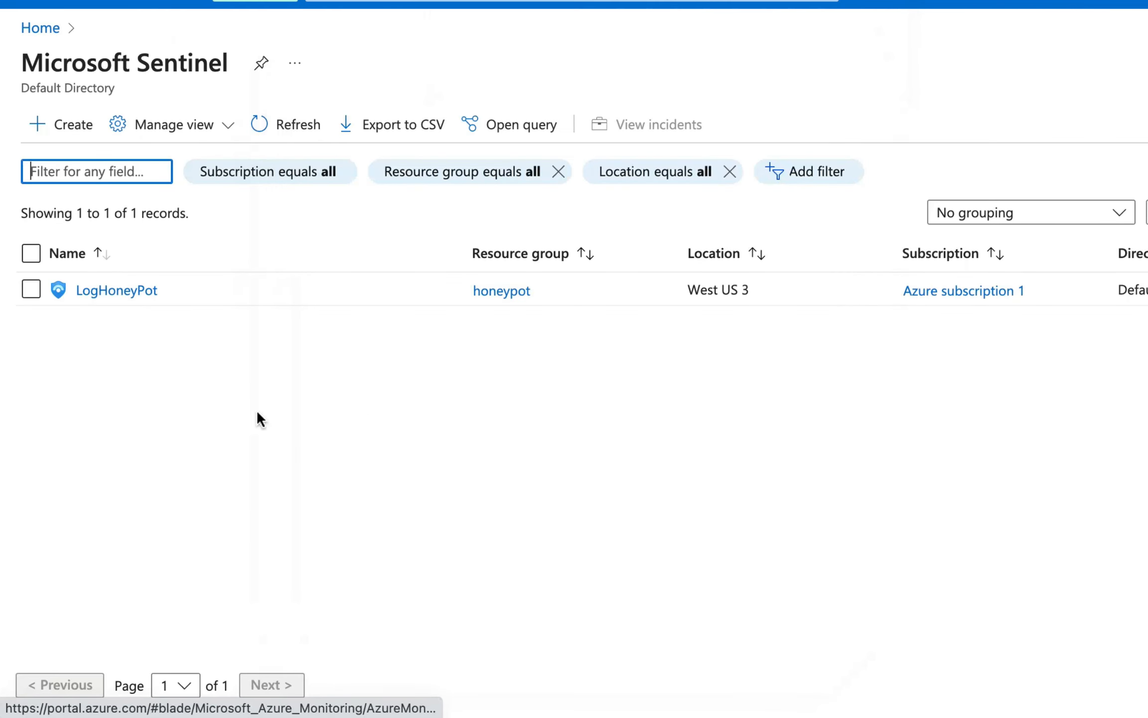
click(117, 292)
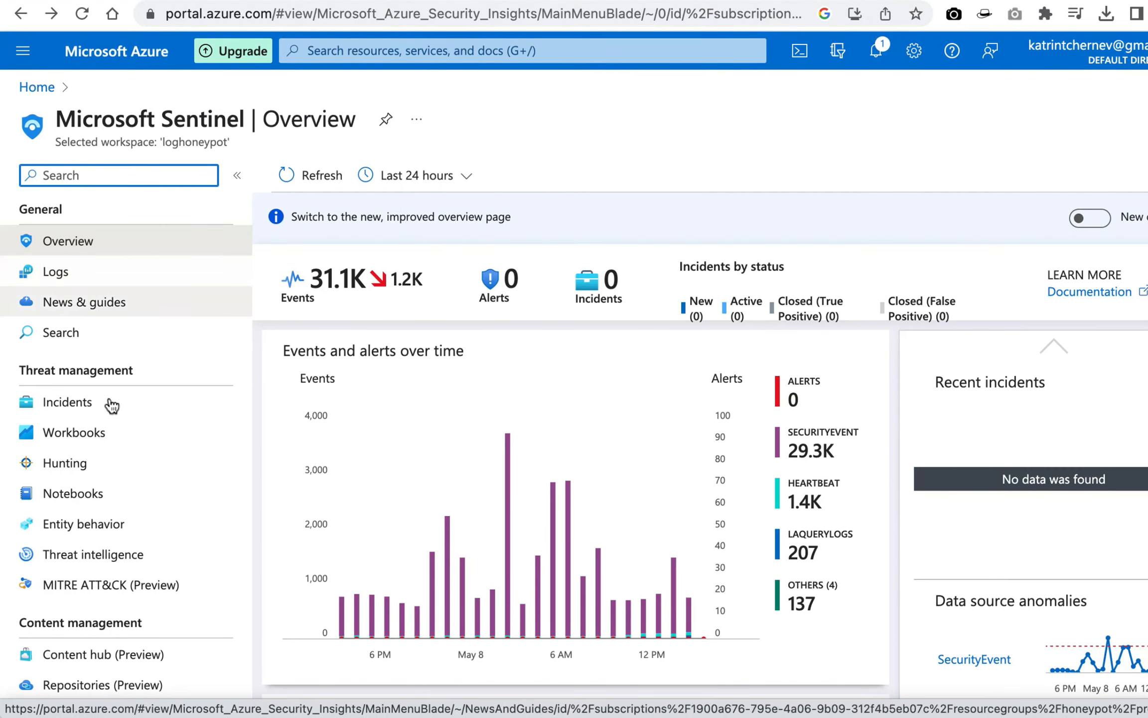
click(96, 437)
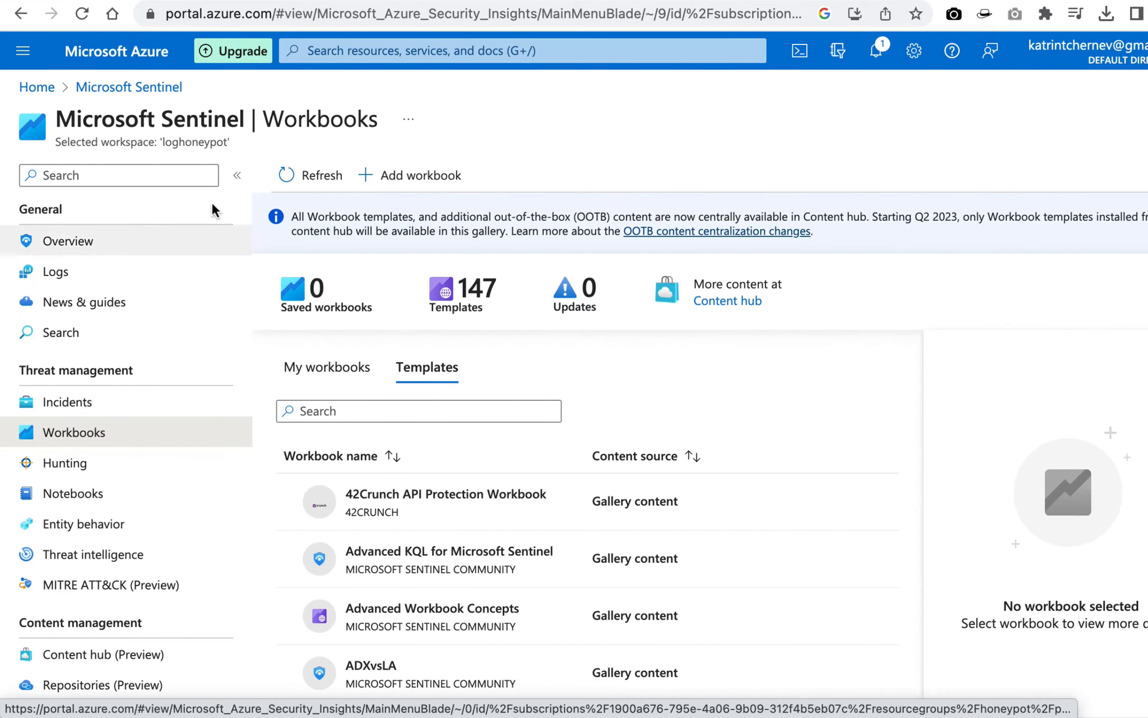
Add a new workbook in edit mode and remove its default welcome text and sample query sections.
click(385, 178)
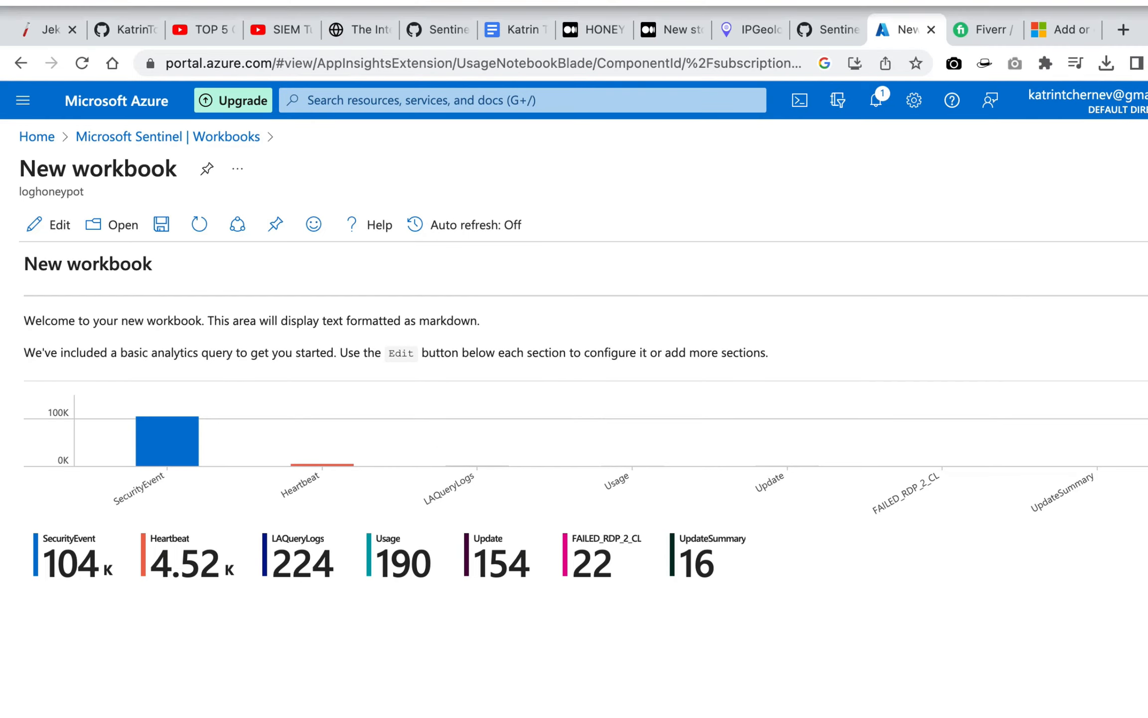
click(55, 175)
click(1117, 331)
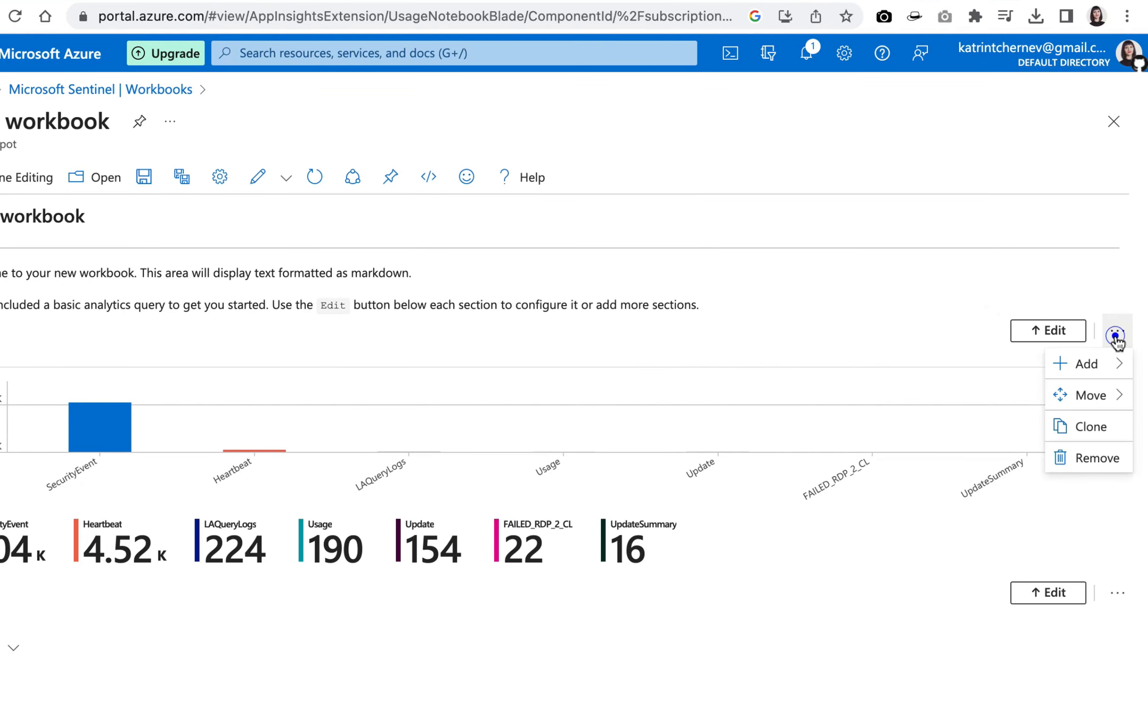
click(1103, 456)
click(830, 441)
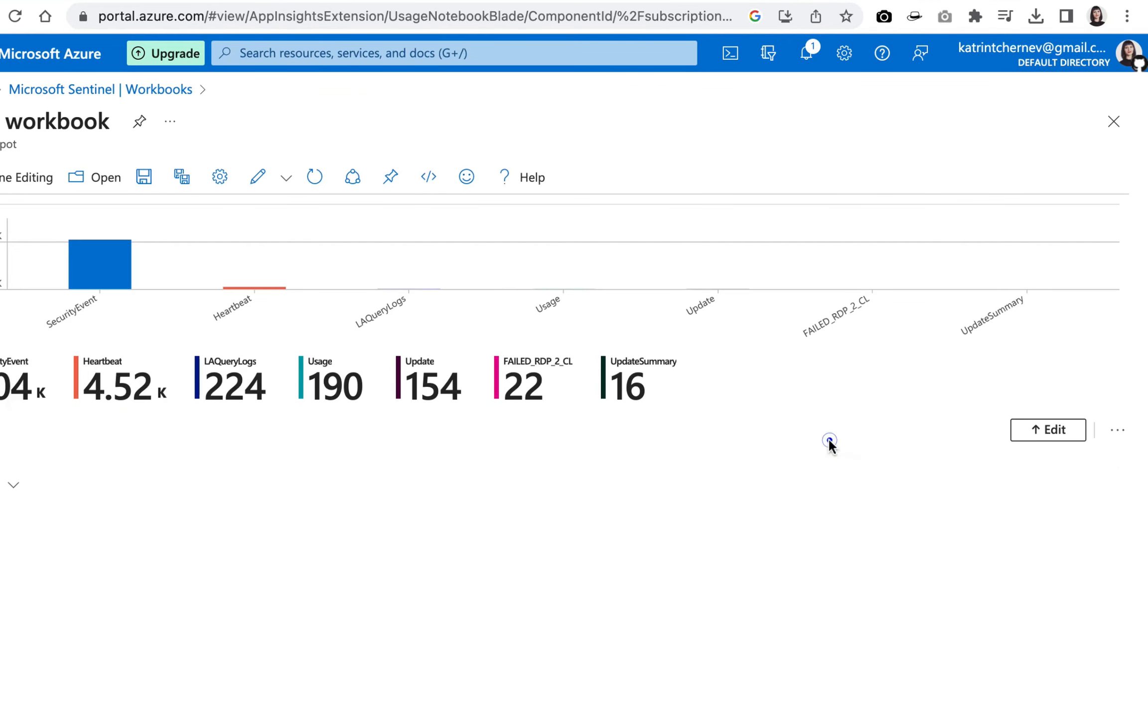
click(1117, 430)
click(1095, 556)
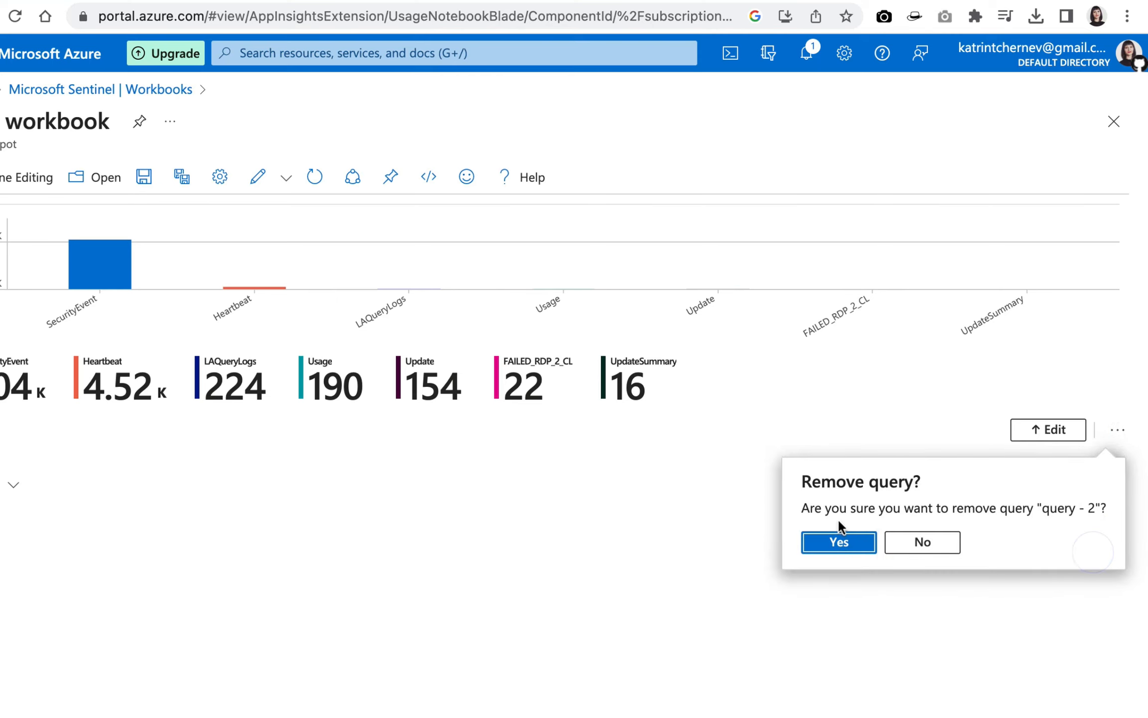
click(831, 542)
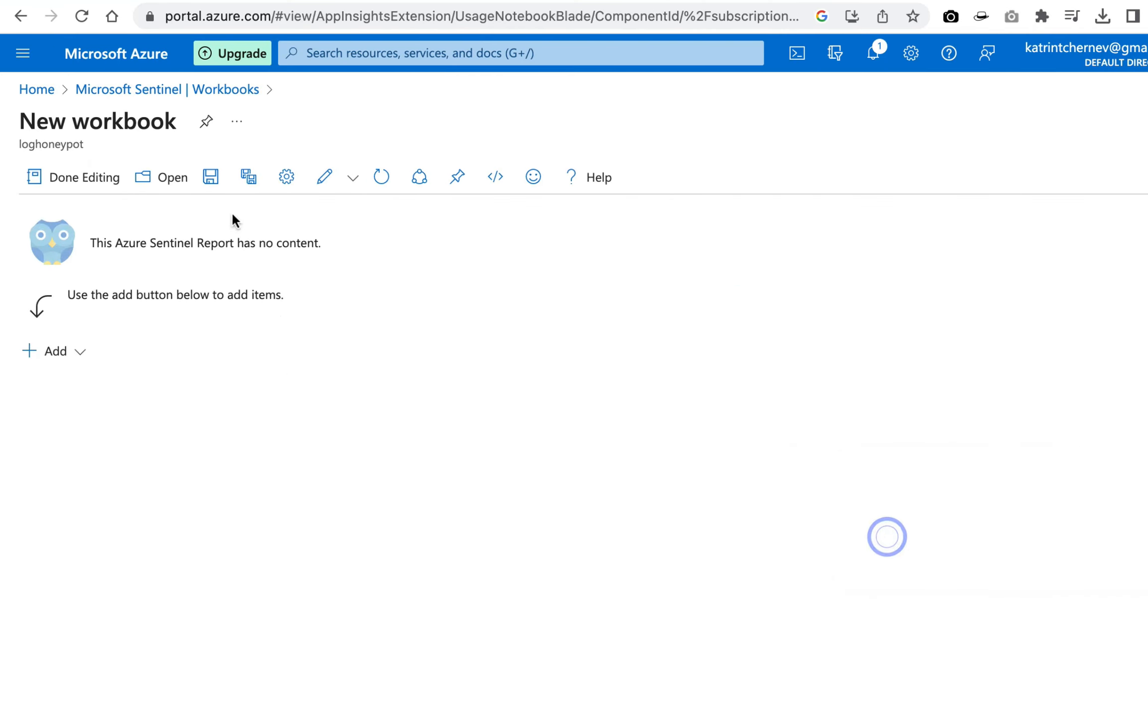
Add a log query item, paste in the prepared failed-RDP summary query, and run it.
click(78, 352)
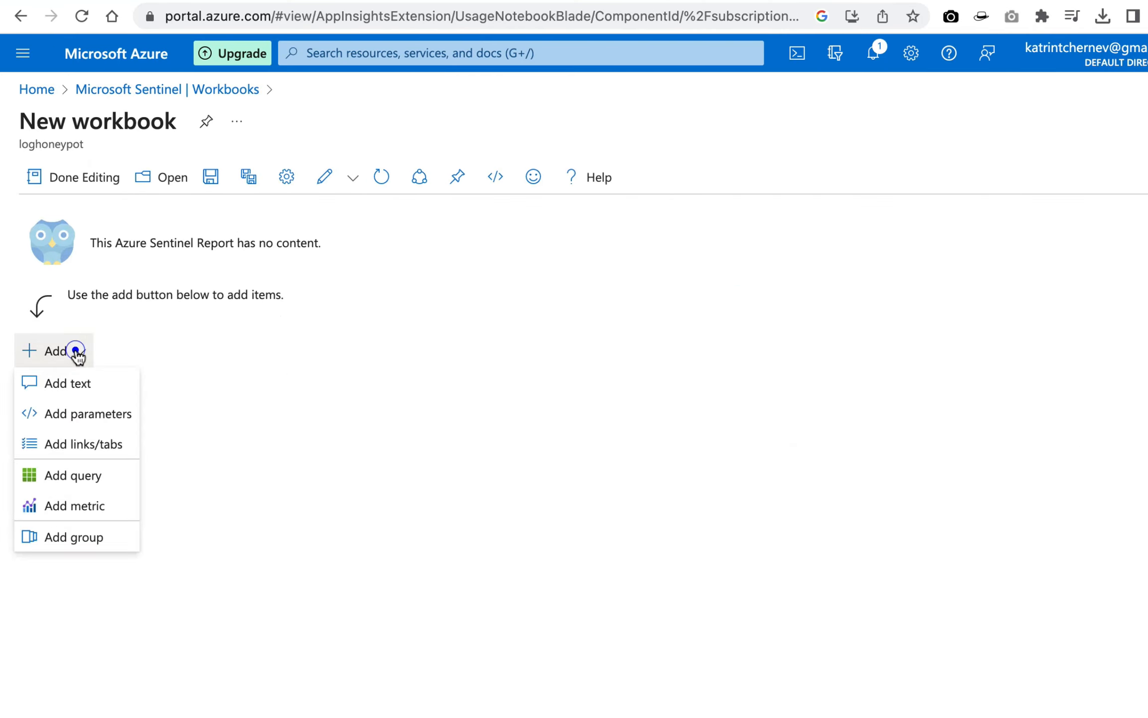
click(85, 476)
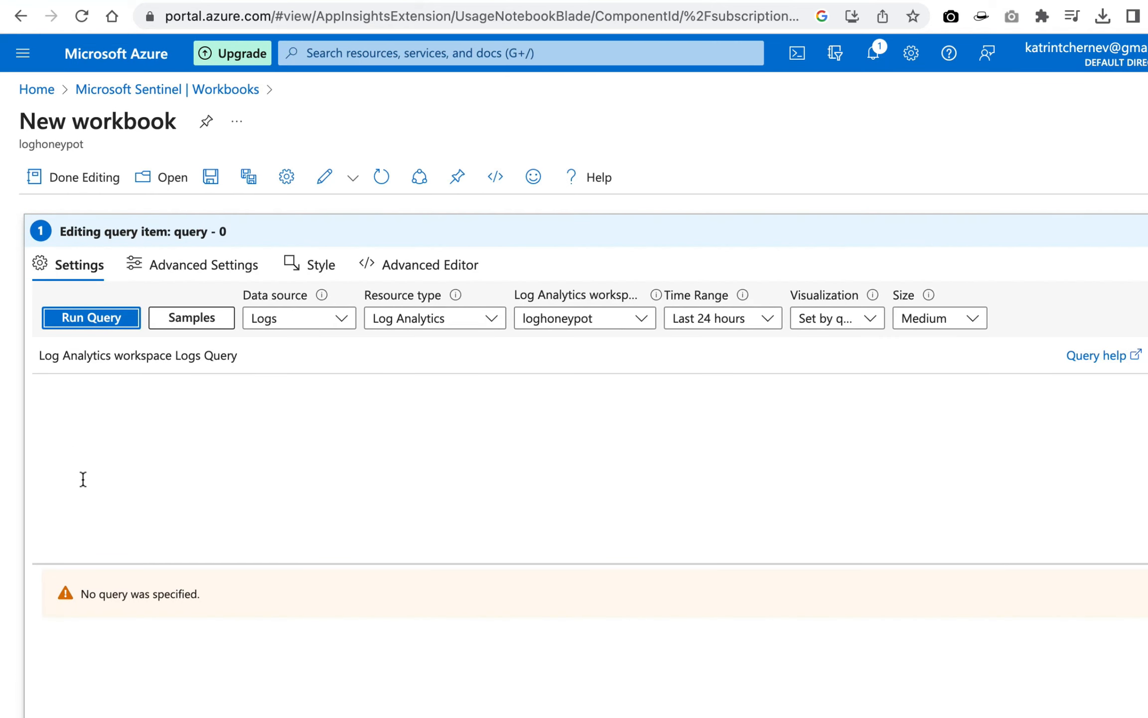
click(369, 382)
text(FAILED_RDP_2_CL | summarize event_count=count() by sourcehost_CF, latitude_CF, longitude_CF, country_CF, label_CF, destinationhost_CF | where destinationhost_CF != "samplehost)
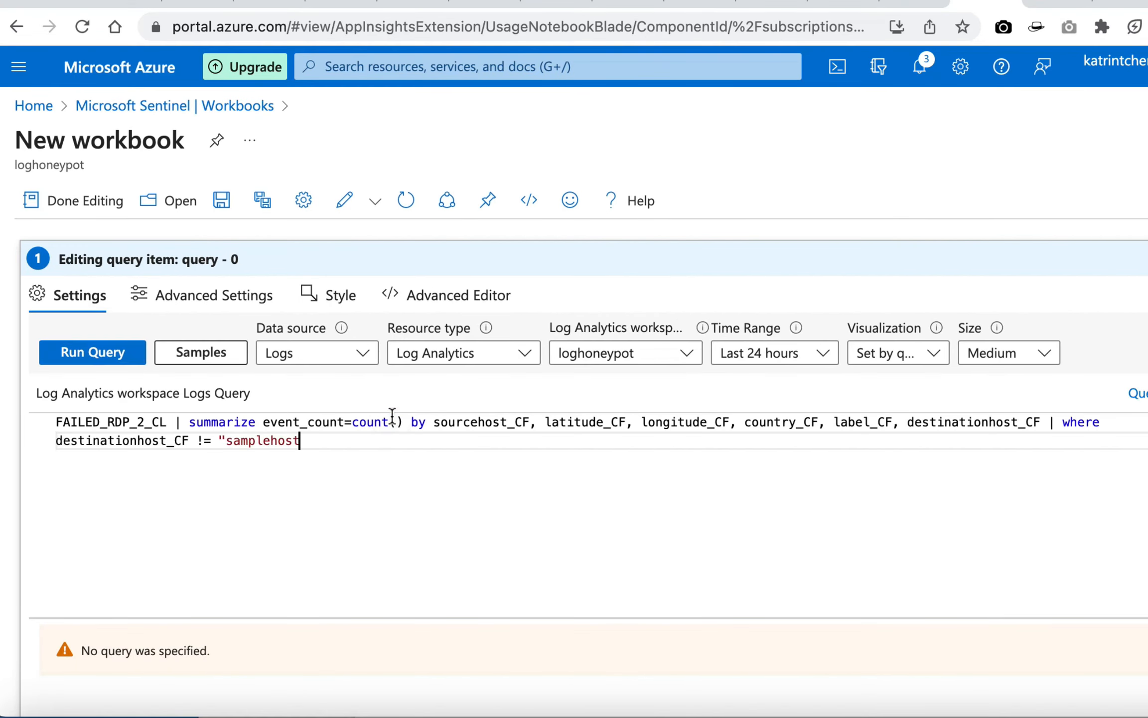
click(97, 352)
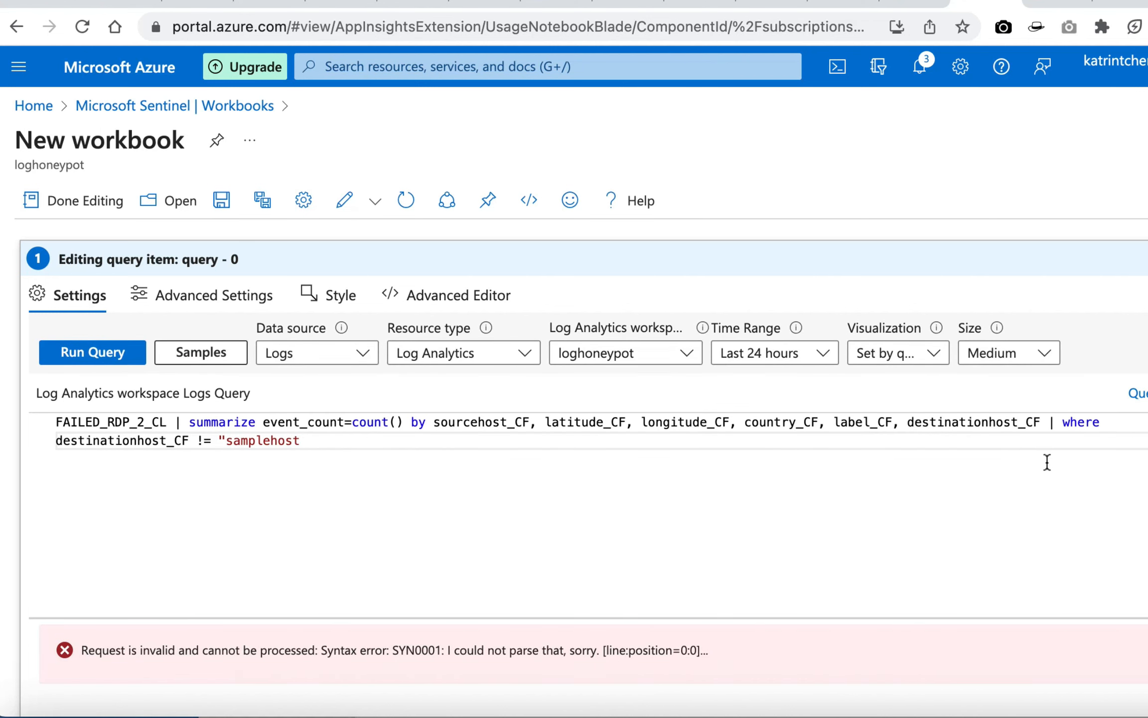
Move the where filter onto its own line, switch the table to FAILED_RDP_3_CL, and rerun.
click(1047, 422)
key(Return)
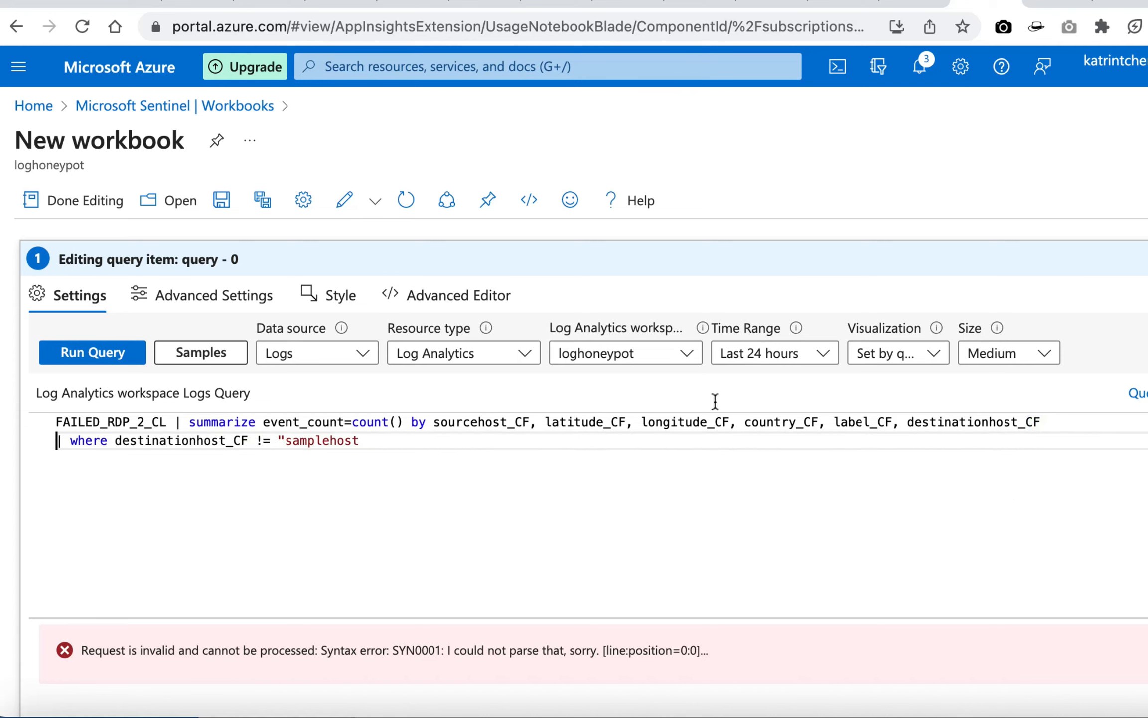
click(141, 420)
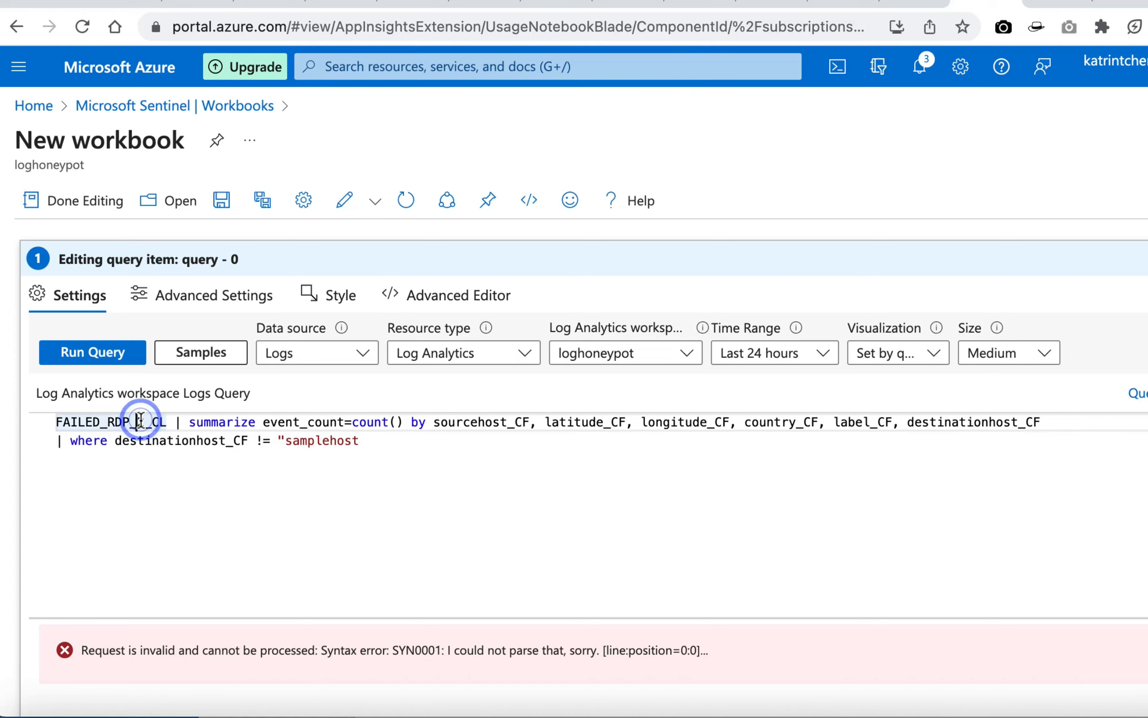
key(BackSpace)
text(3)
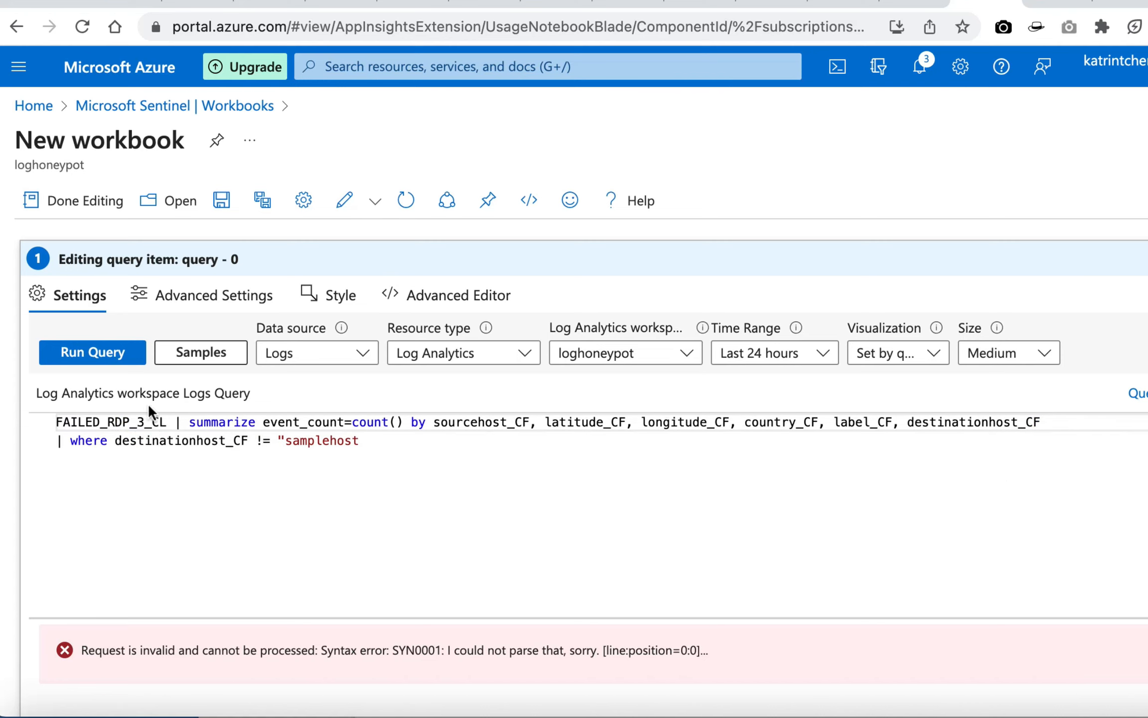
click(92, 352)
click(93, 352)
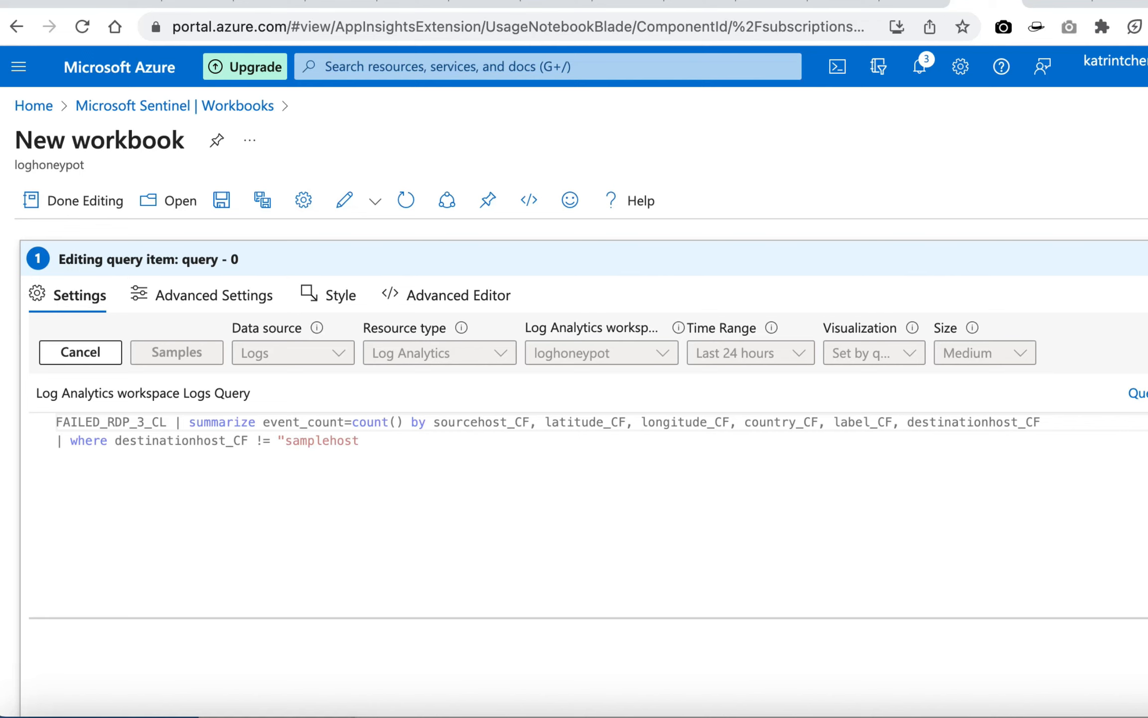
click(93, 352)
Delete the second query line and run the query again.
key(super+a)
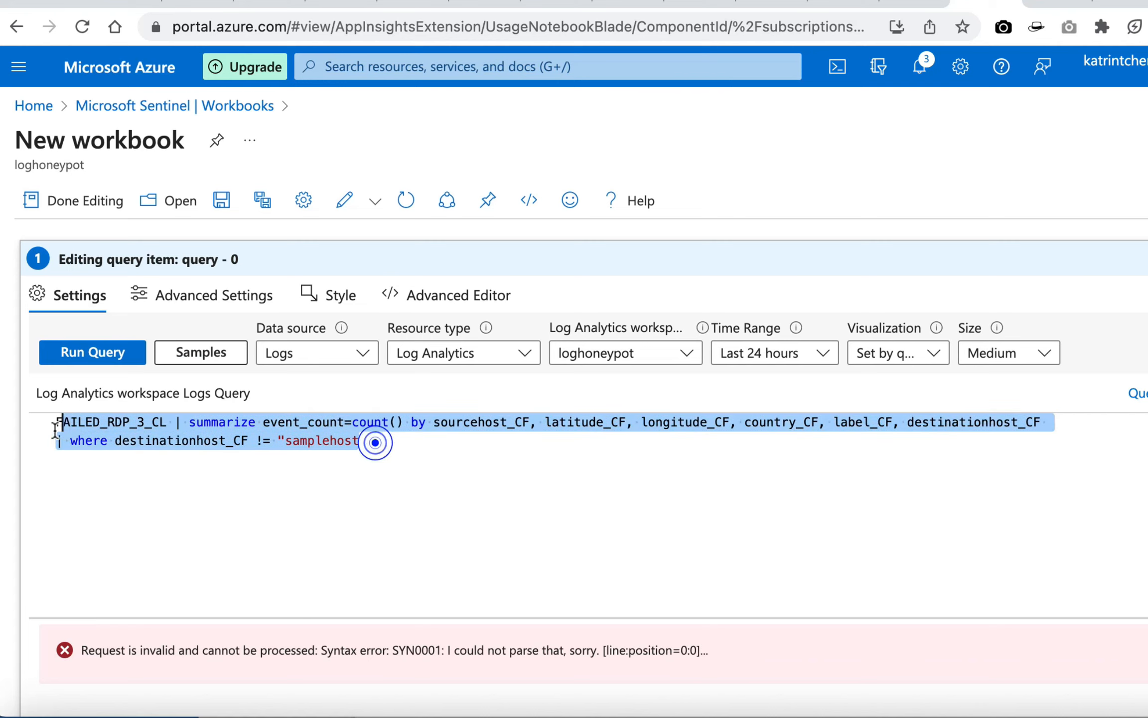
drag(375, 442, 50, 442)
key(BackSpace)
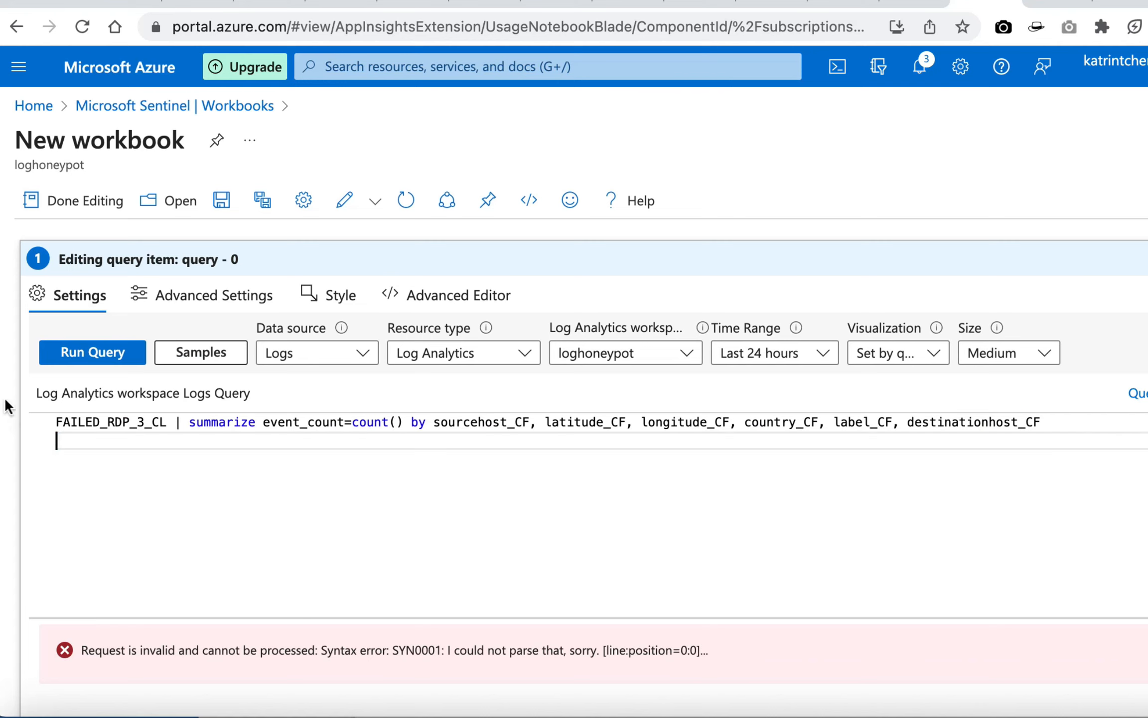
click(59, 355)
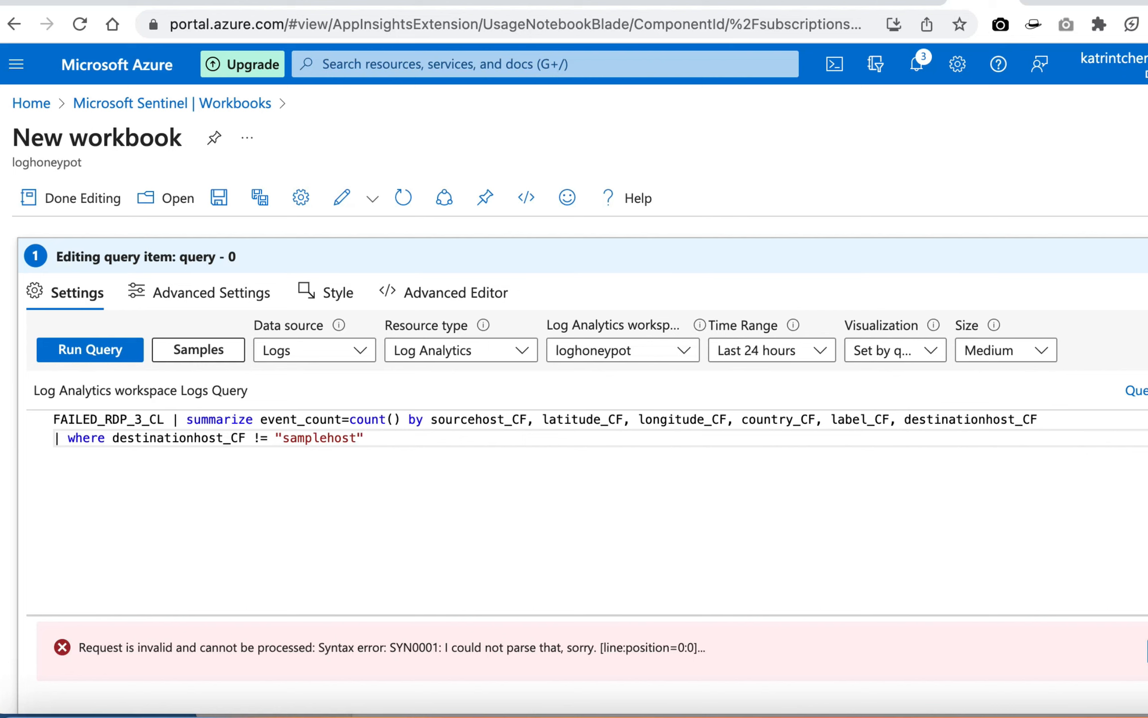
Add '| where sourcehost_CF != ""' to the query, rerun it, and open the Visualization list.
key(shift+Return)
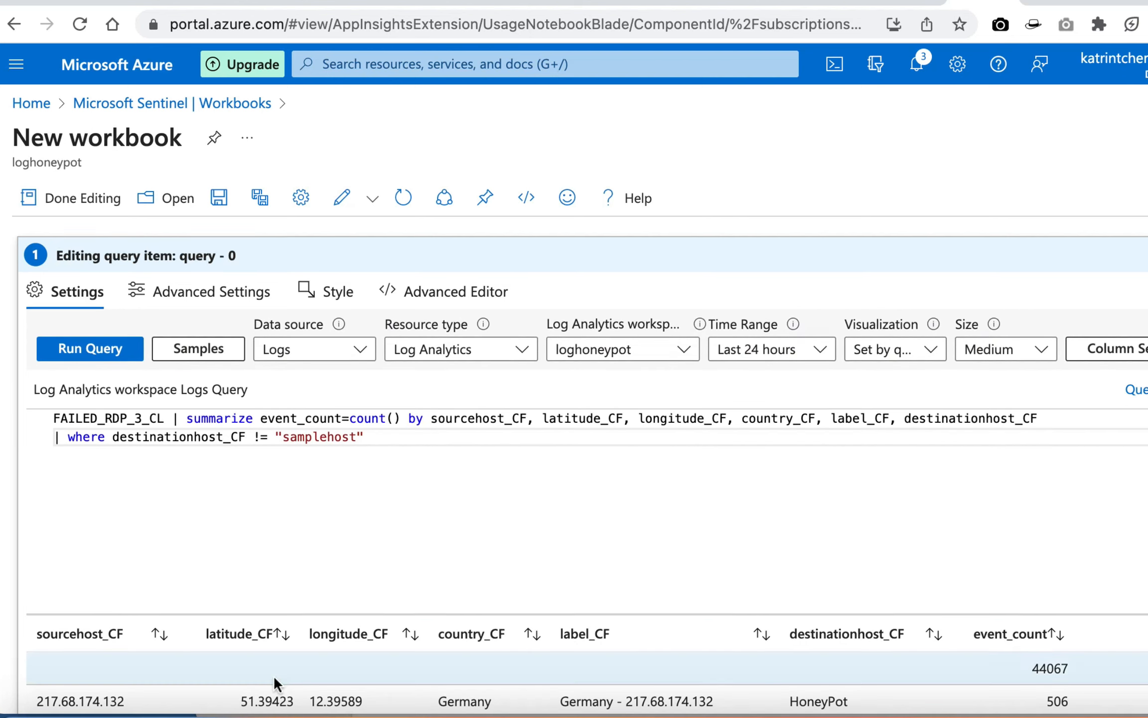
scroll(274, 685, down, 2)
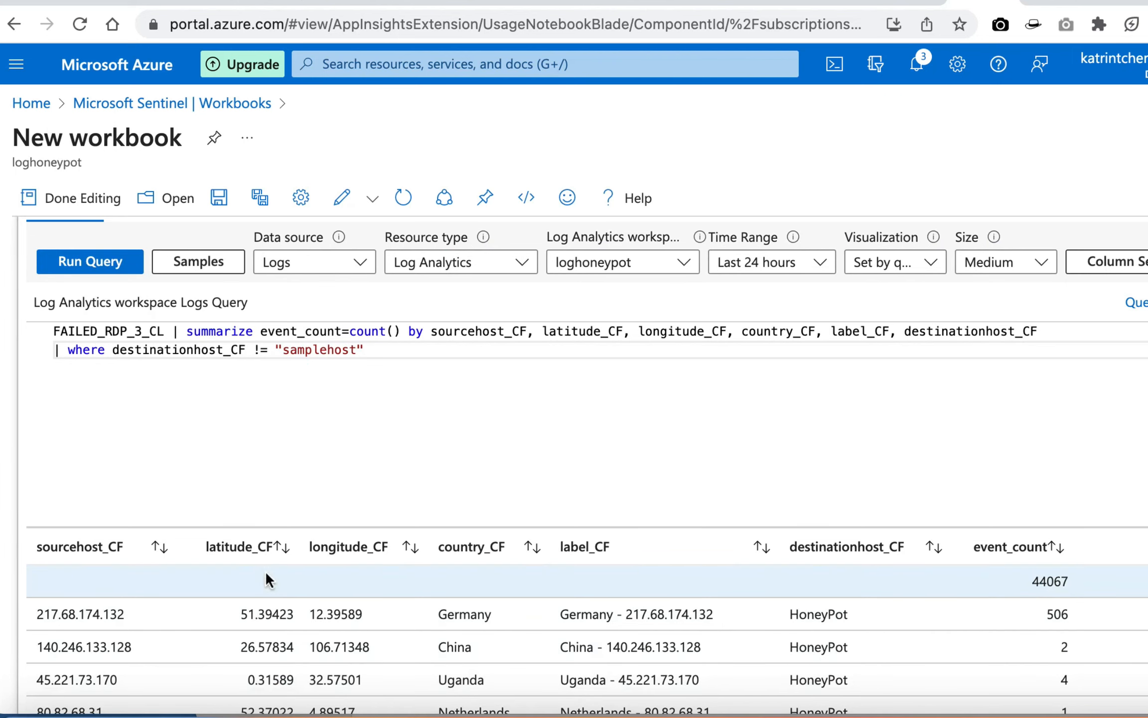
scroll(269, 581, down, 5)
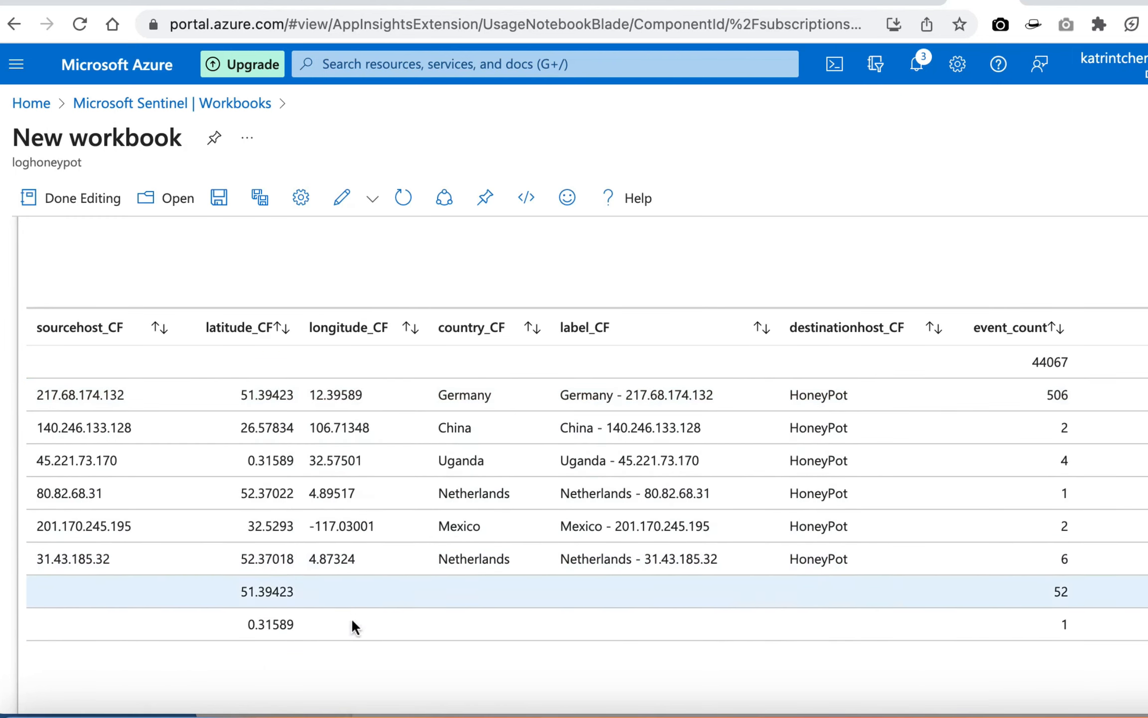
scroll(363, 629, up, 5)
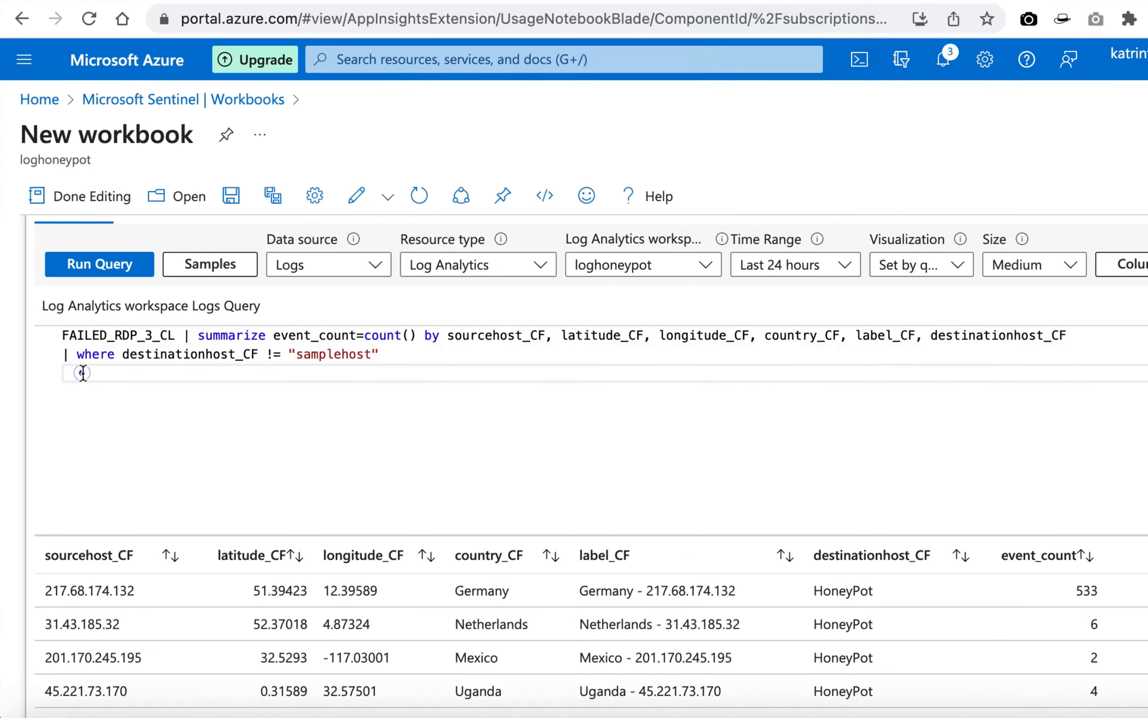
text(| where sourcehost_CF != "")
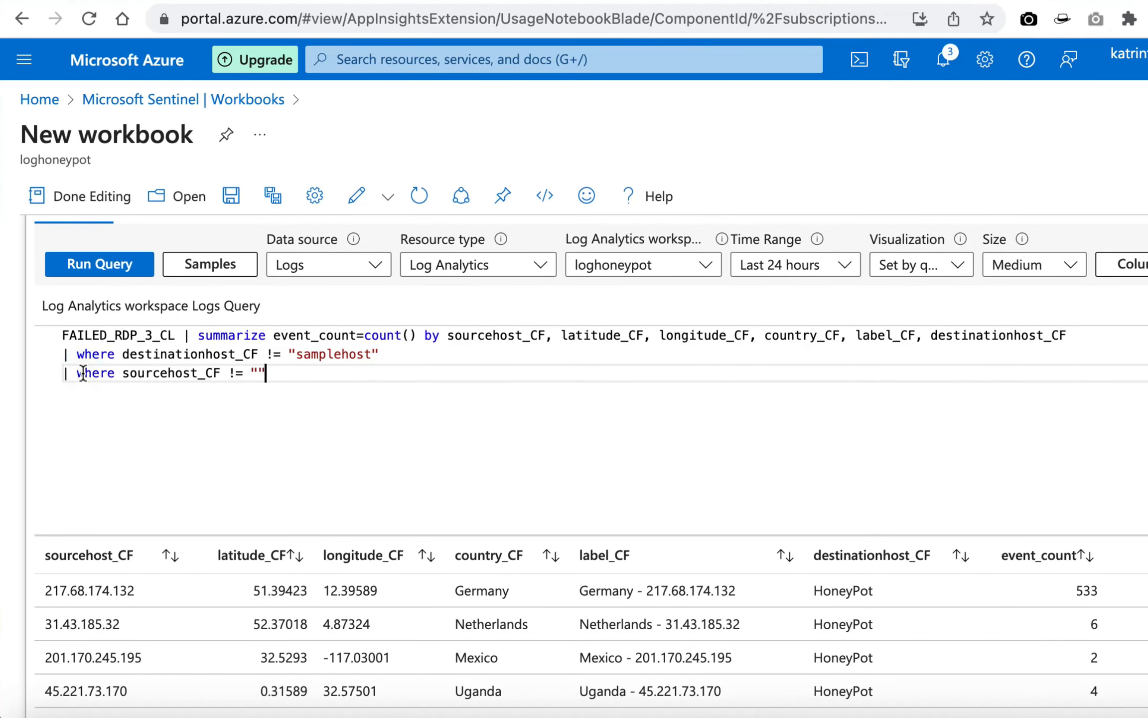
click(75, 269)
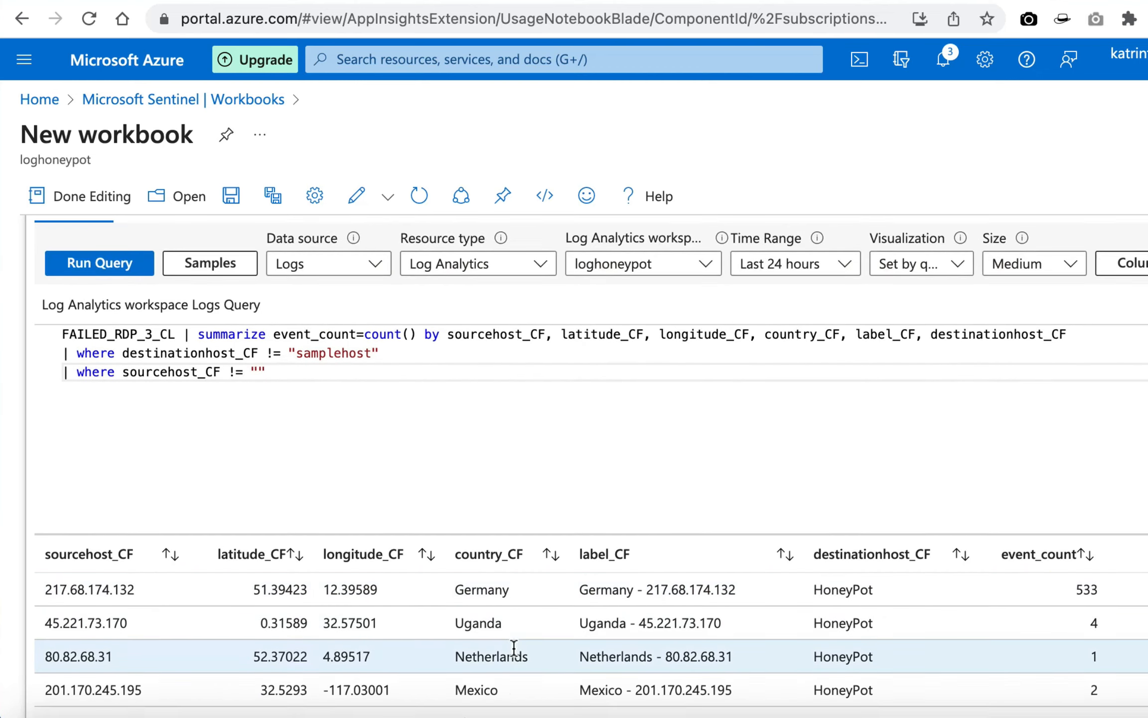
scroll(514, 648, down, 3)
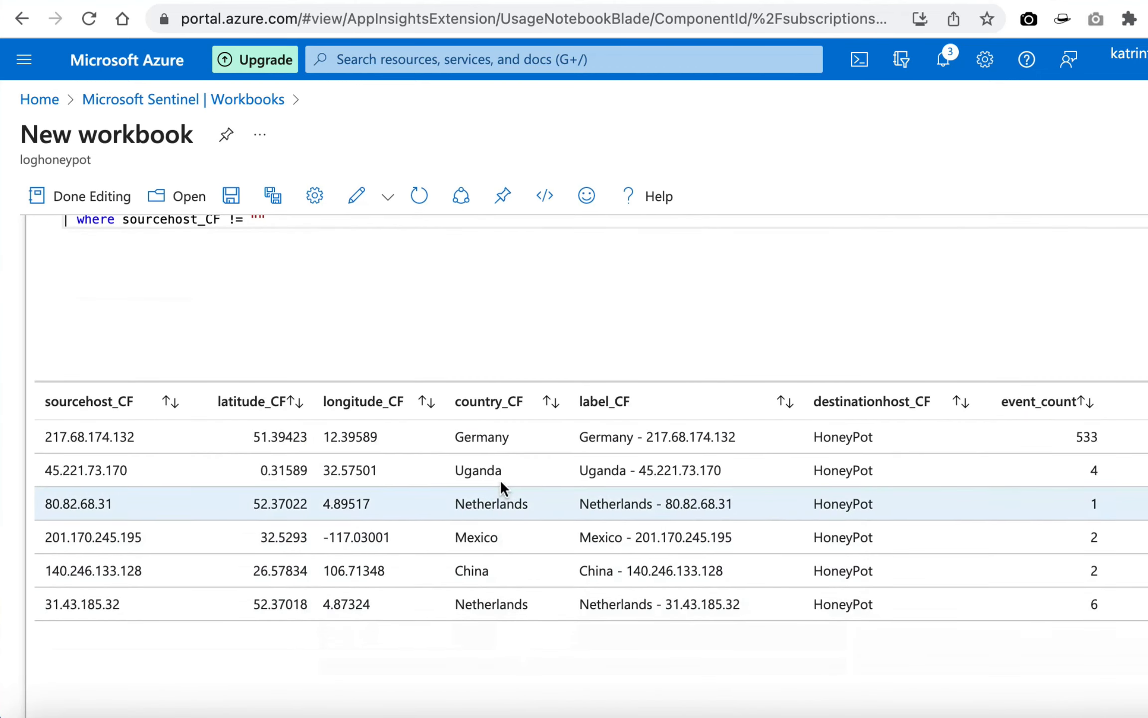
scroll(505, 617, up, 3)
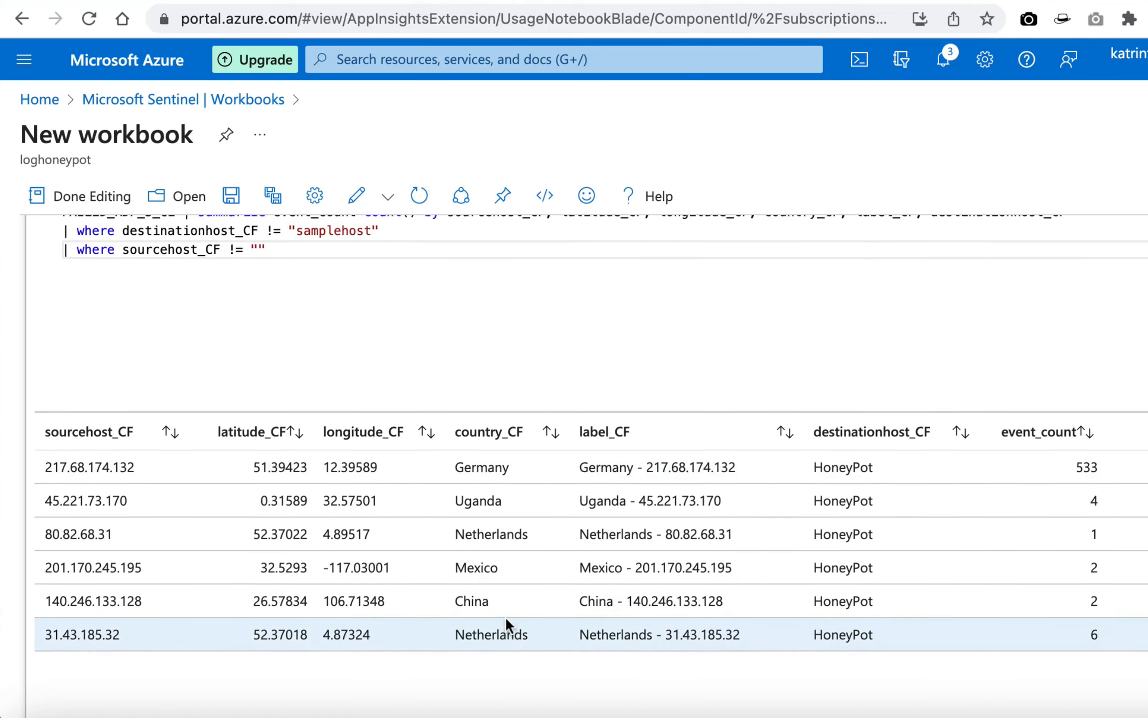
scroll(505, 618, up, 1)
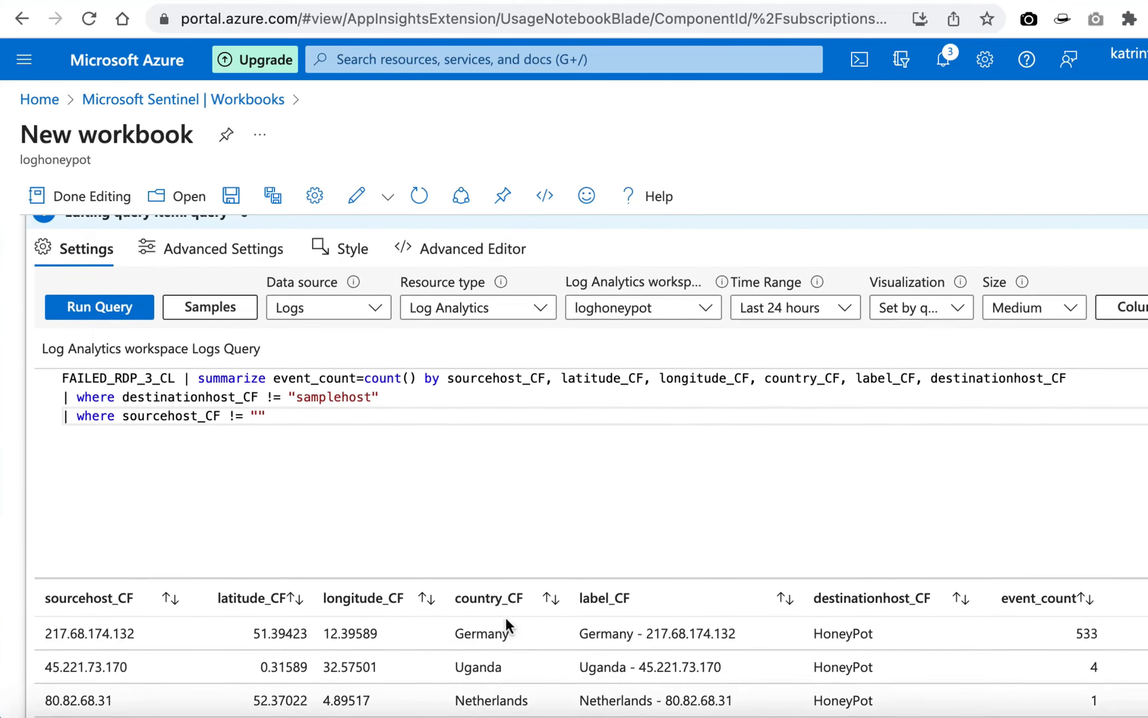
scroll(506, 618, down, 4)
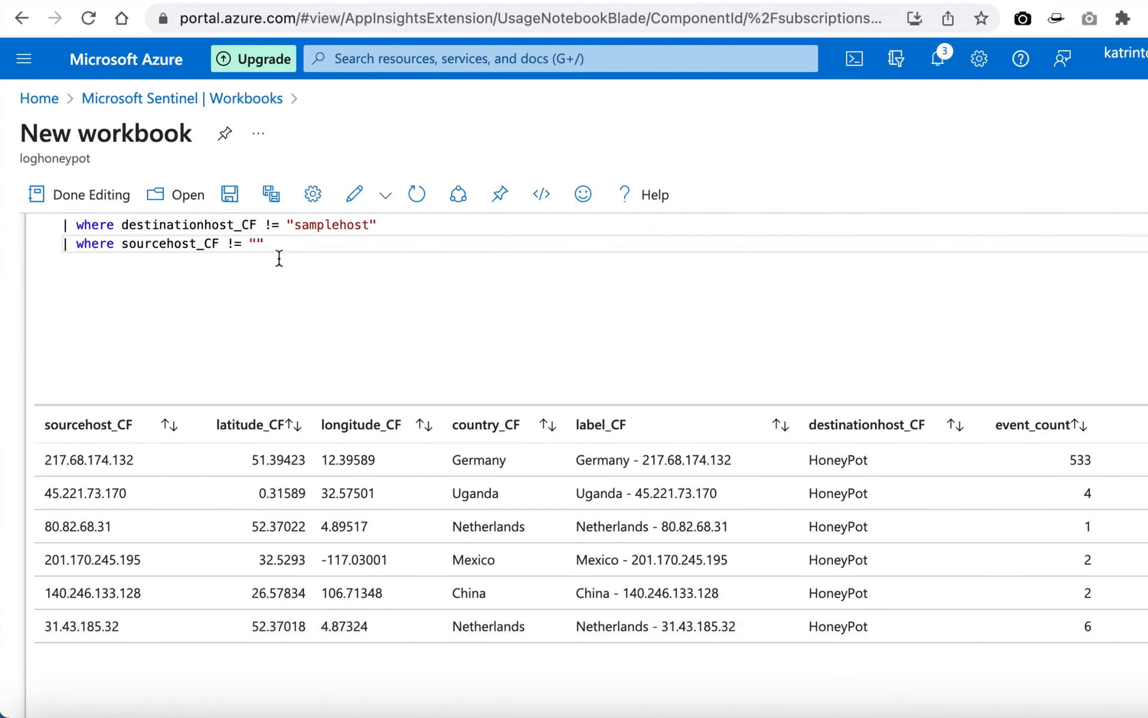
drag(264, 243, 70, 243)
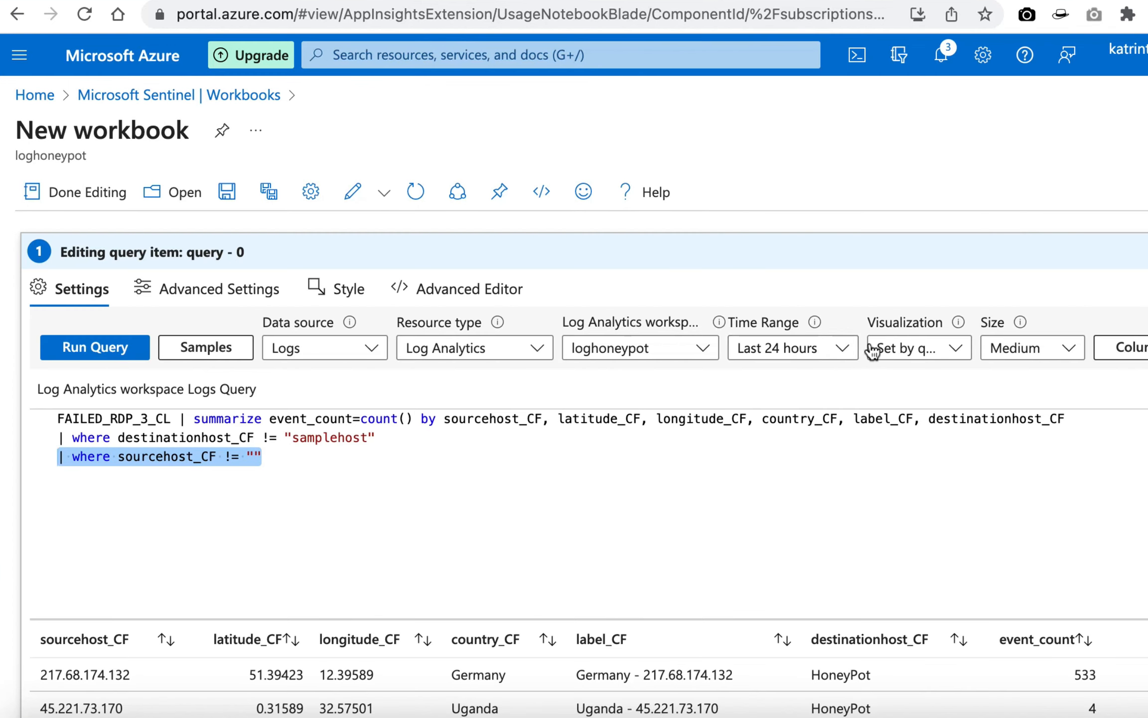
click(893, 347)
Switch the visualization to Map, using latitude_CF for latitude and longitude_CF for longitude.
scroll(873, 616, down, 3)
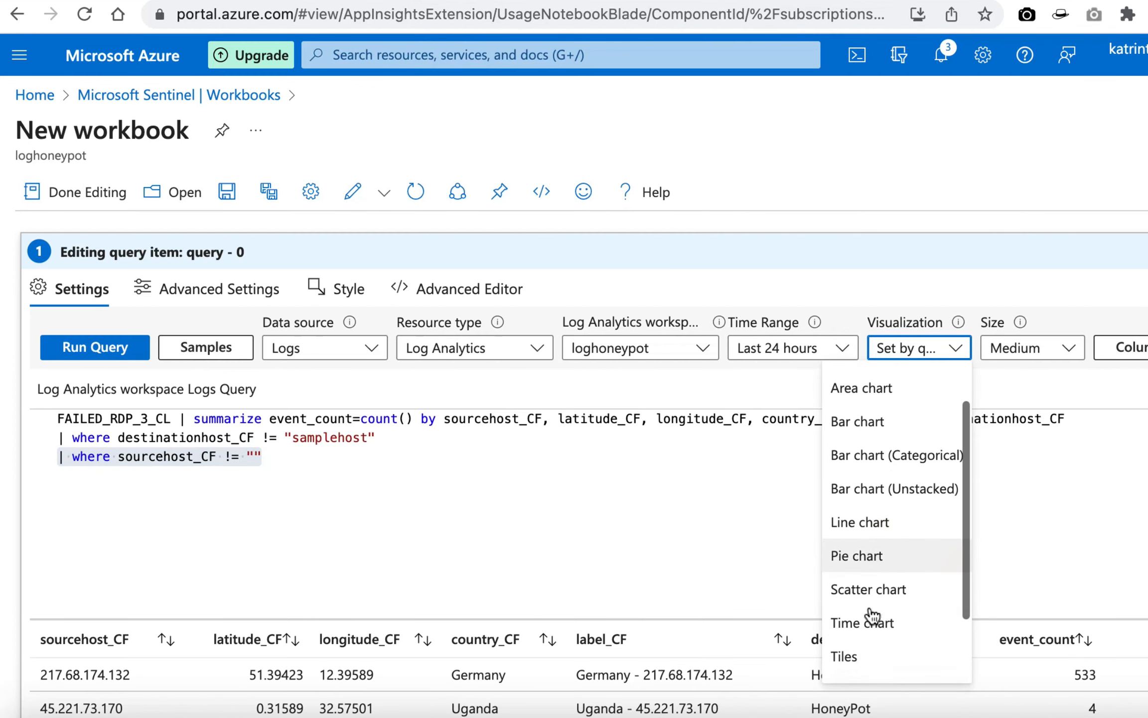
click(859, 638)
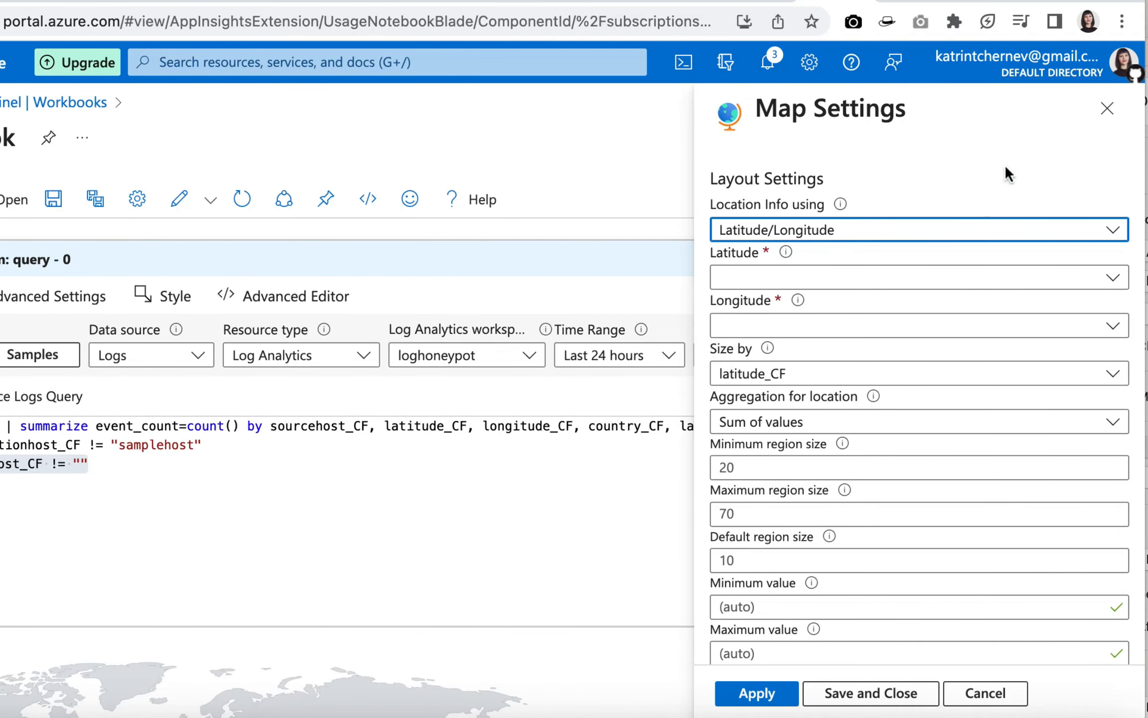
click(990, 282)
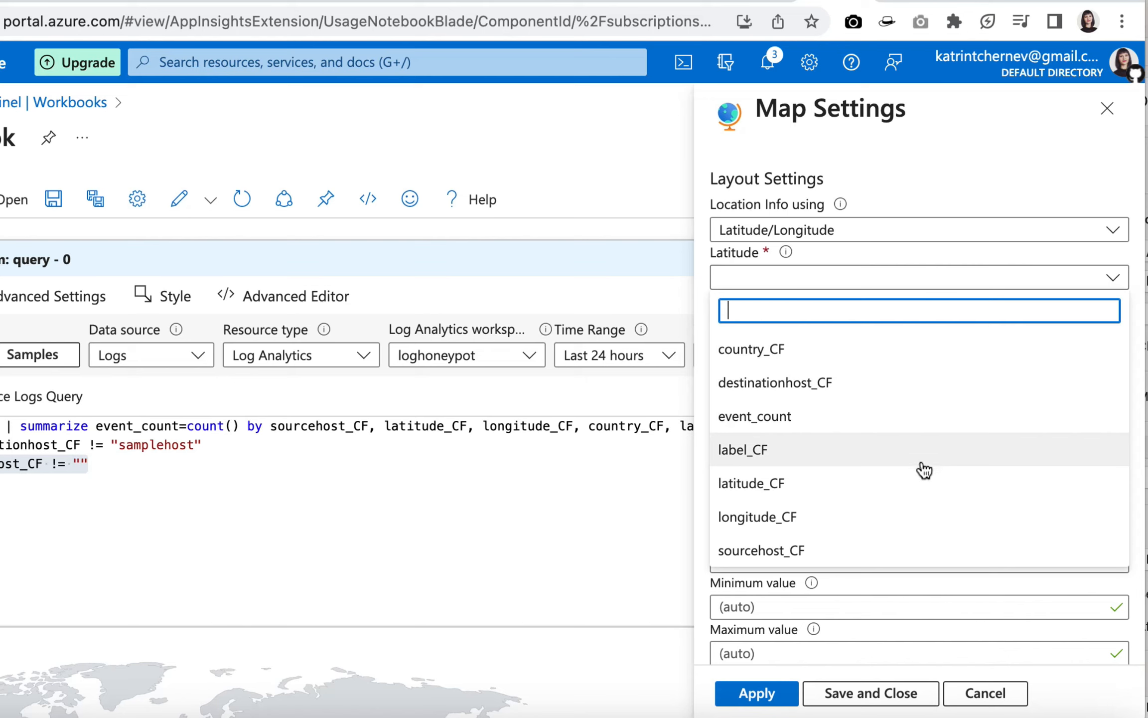
click(915, 483)
click(866, 321)
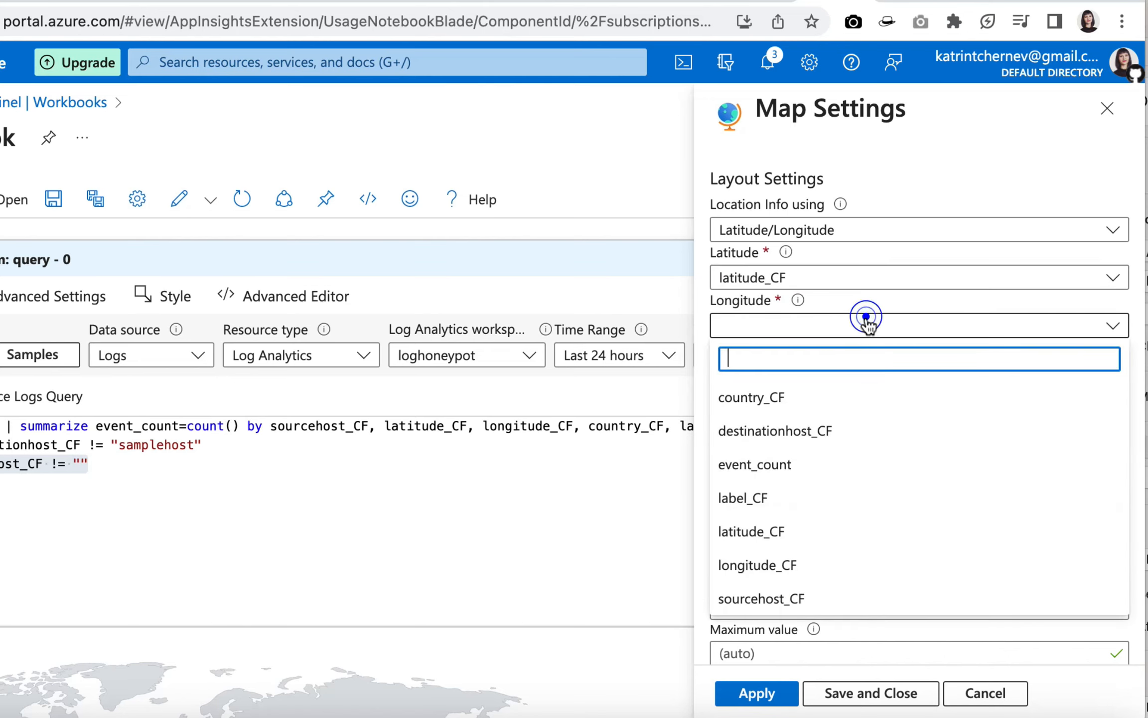
click(809, 559)
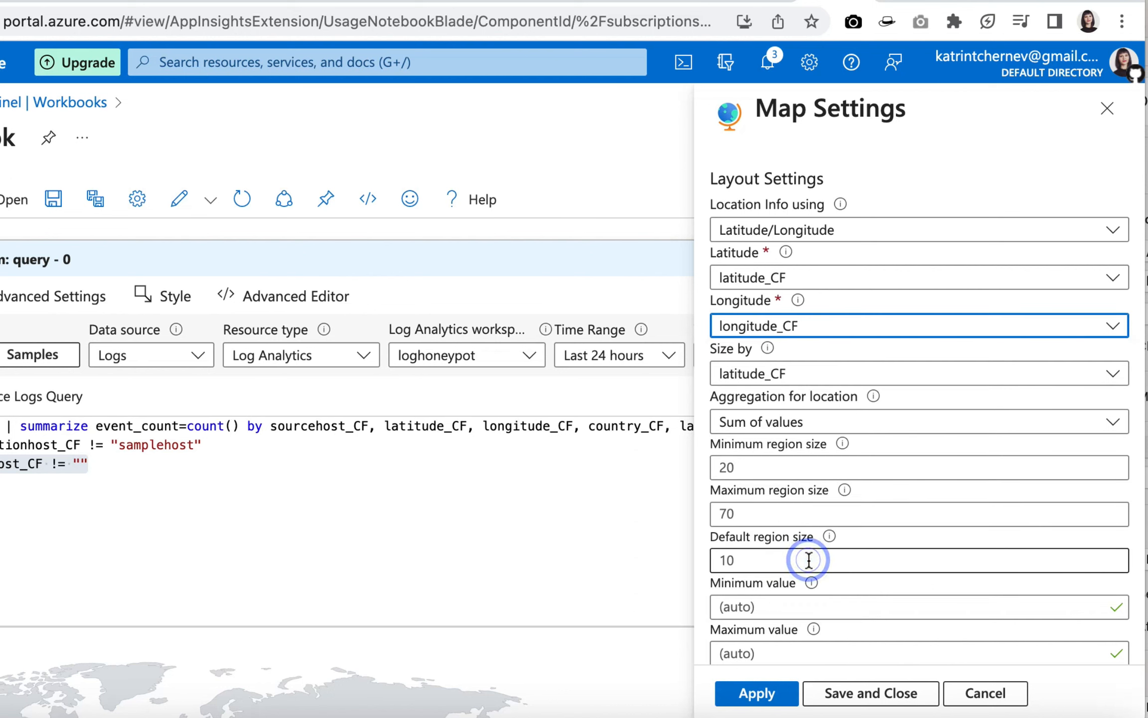
click(805, 377)
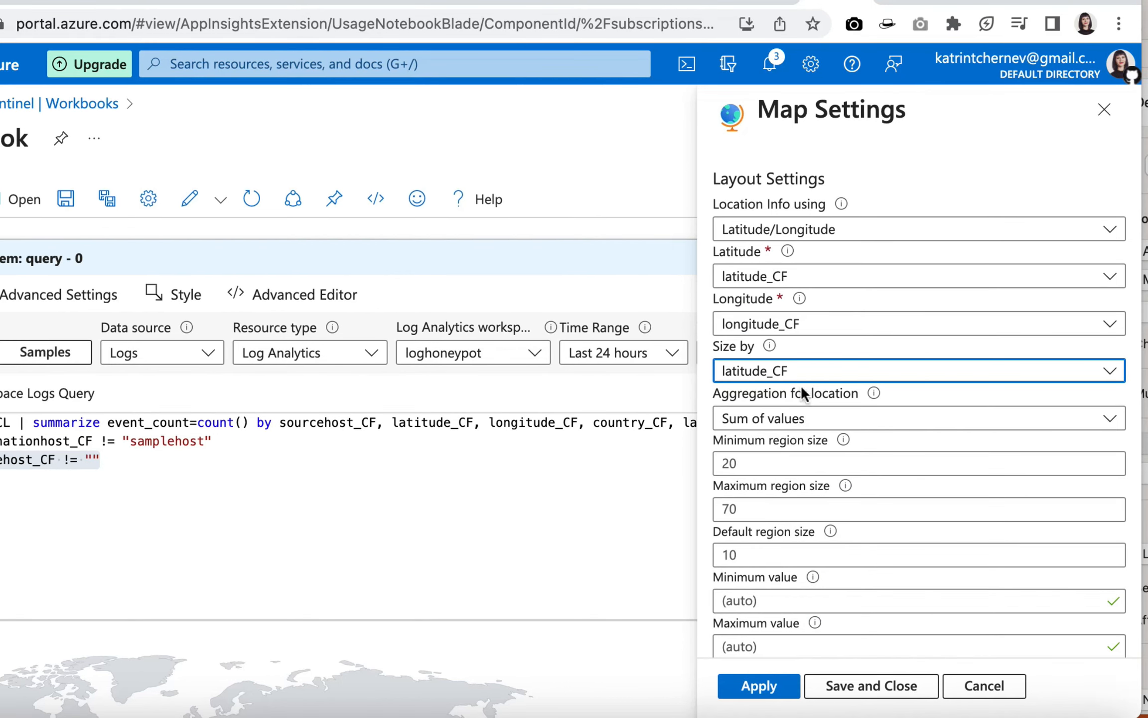
scroll(777, 508, down, 2)
scroll(777, 507, down, 5)
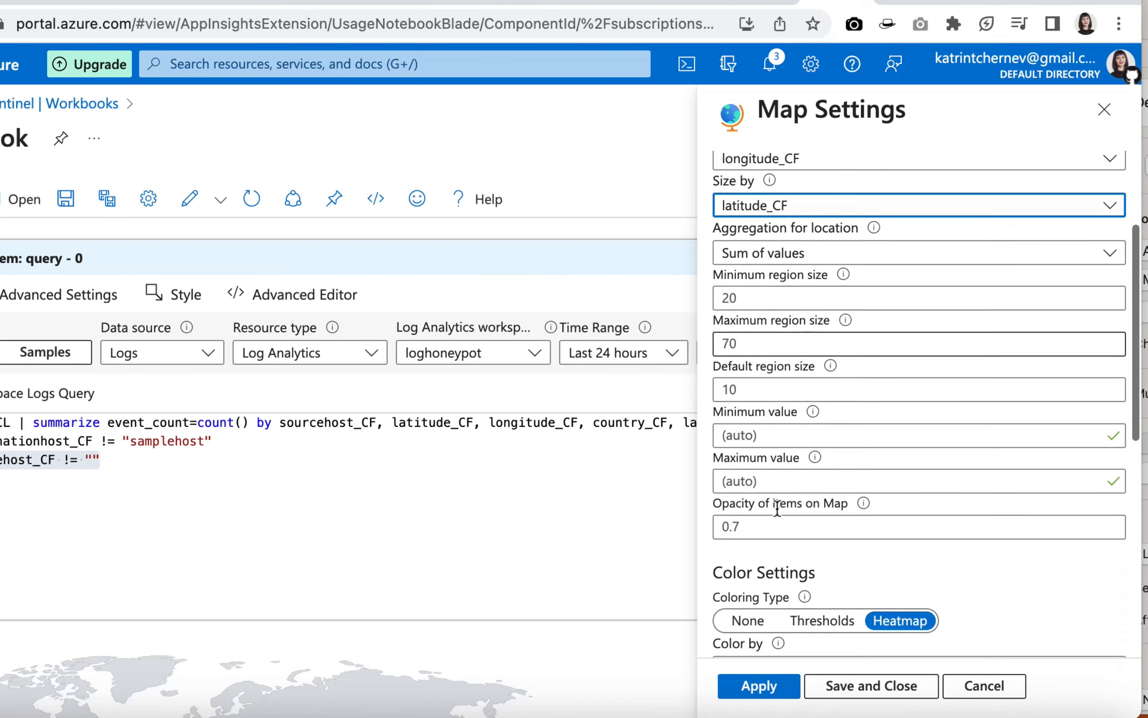
scroll(777, 508, down, 4)
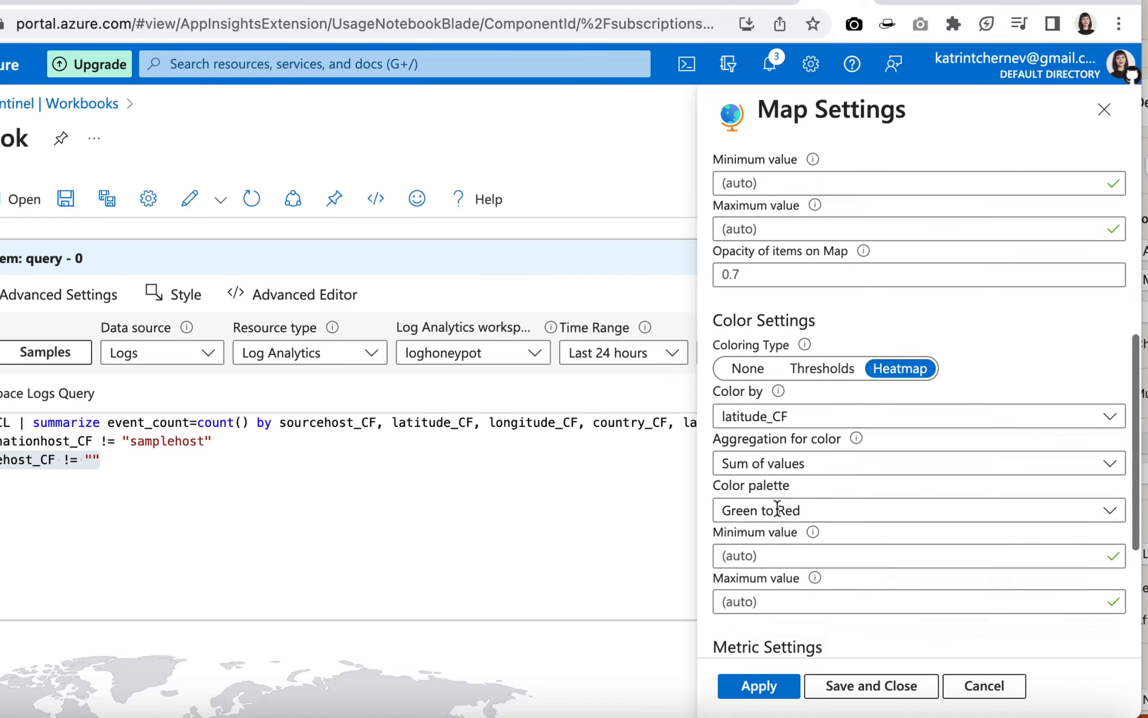
scroll(776, 506, down, 3)
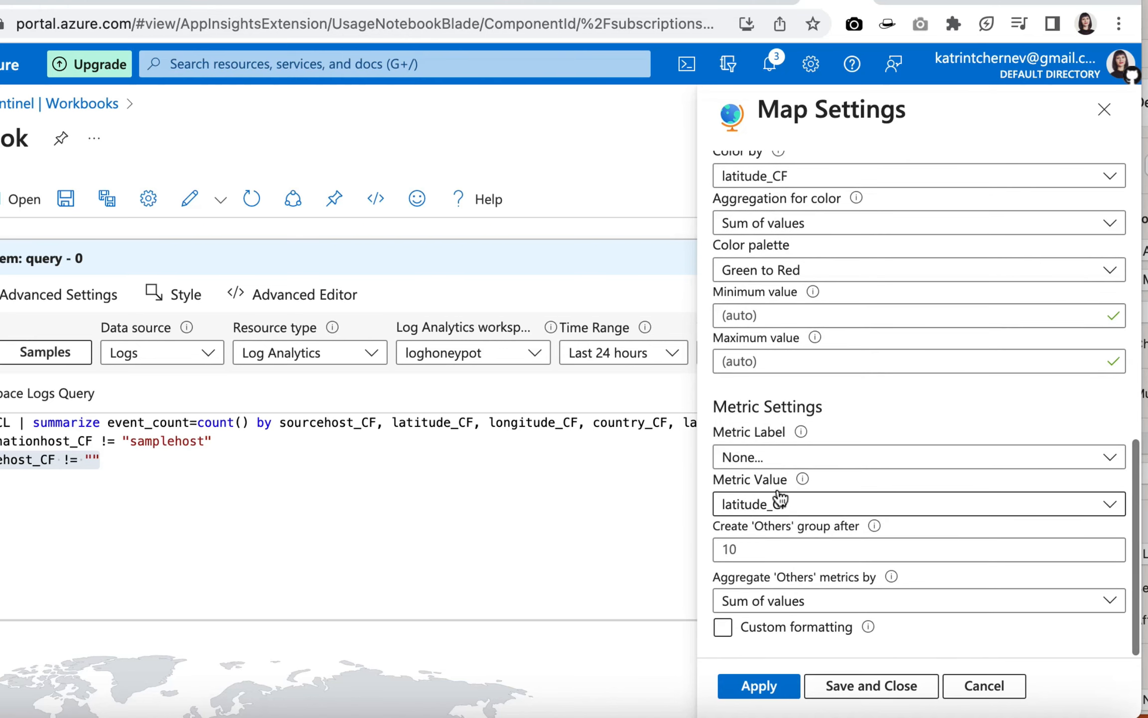
Set the map's metric label to event_count, then the source IP, finally label_CF, applying each time.
click(779, 458)
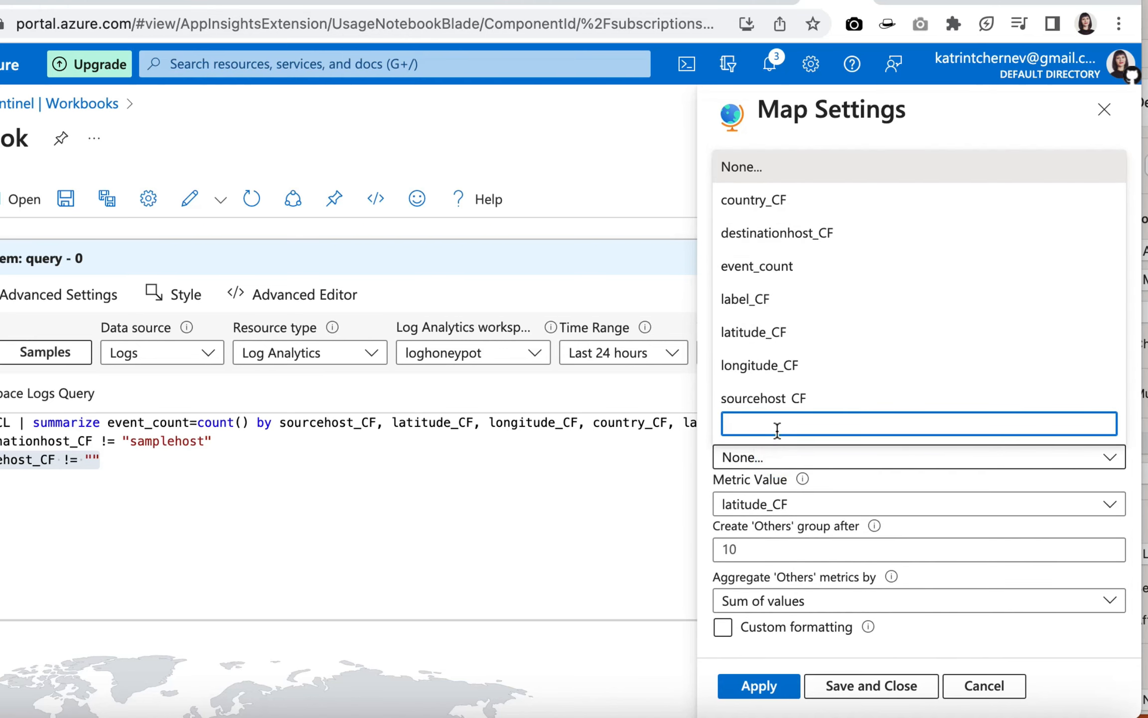
click(785, 266)
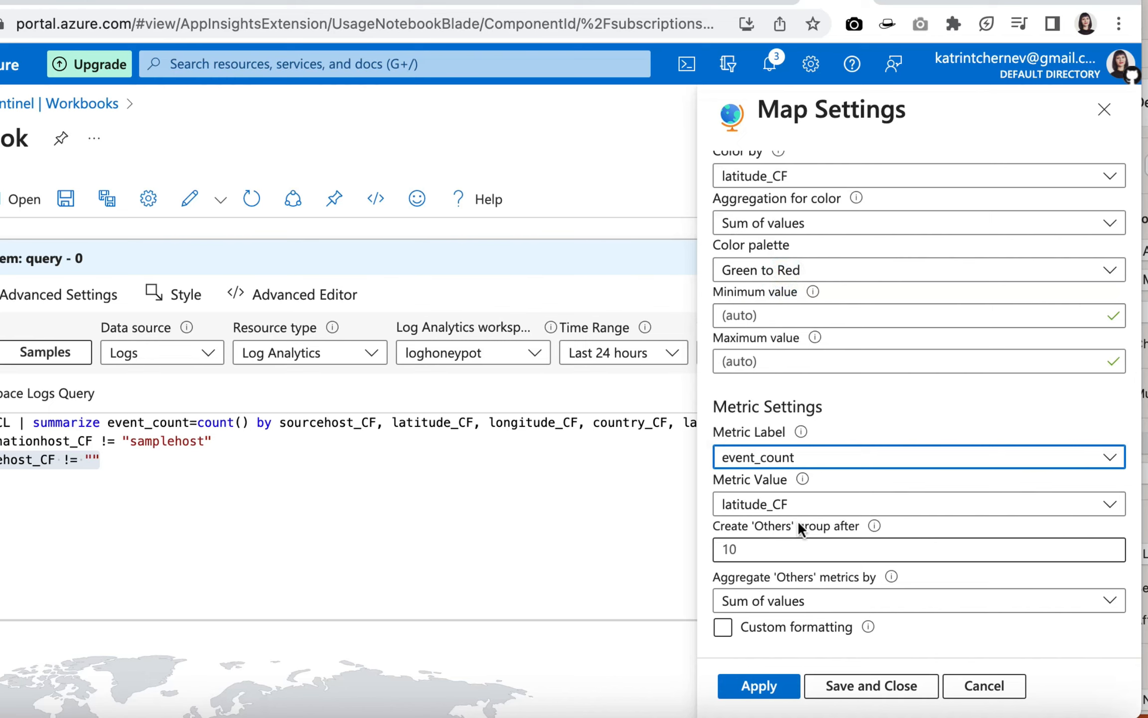
click(759, 686)
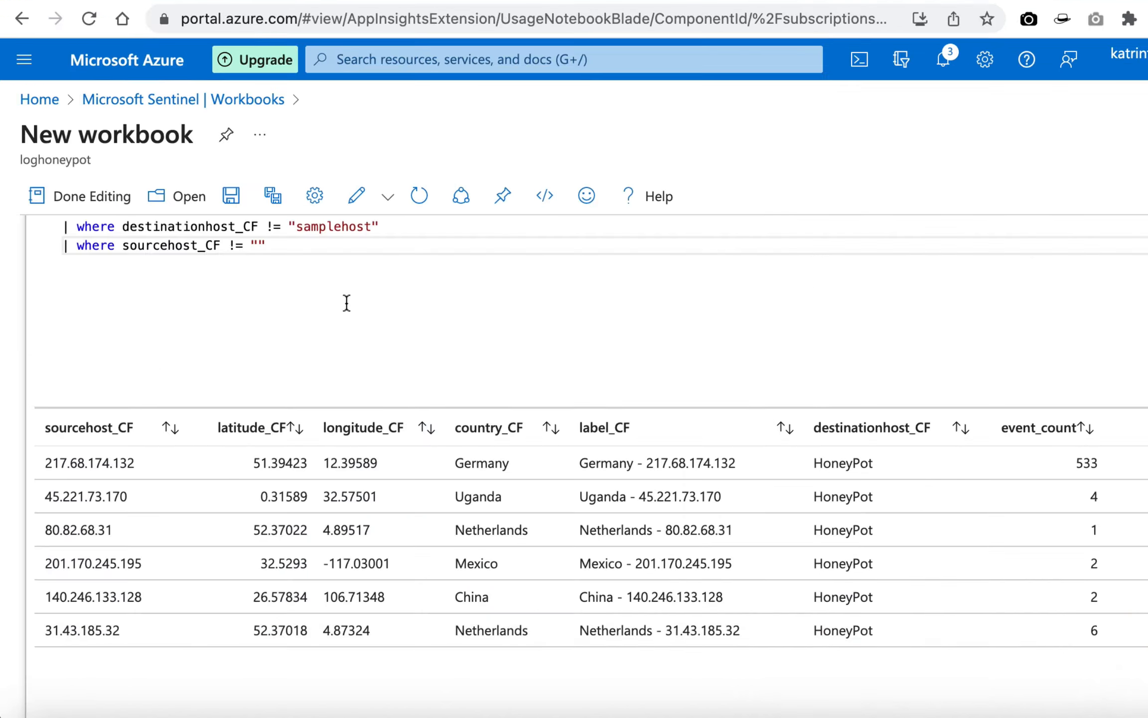
scroll(254, 515, down, 5)
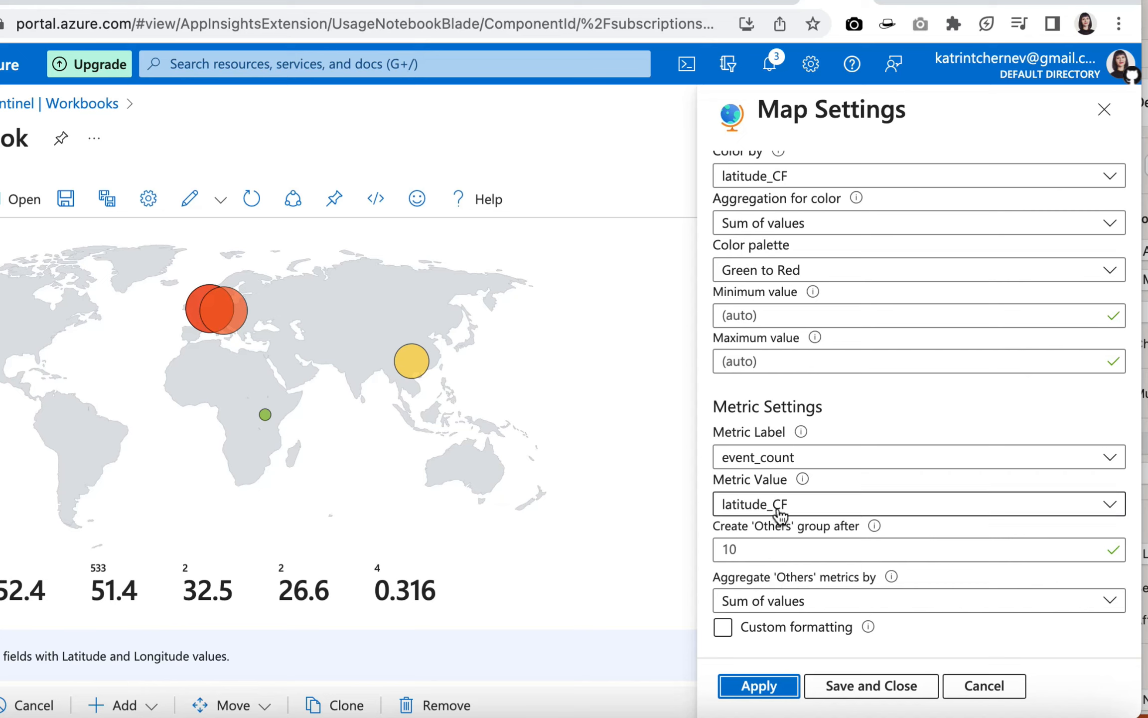
click(797, 461)
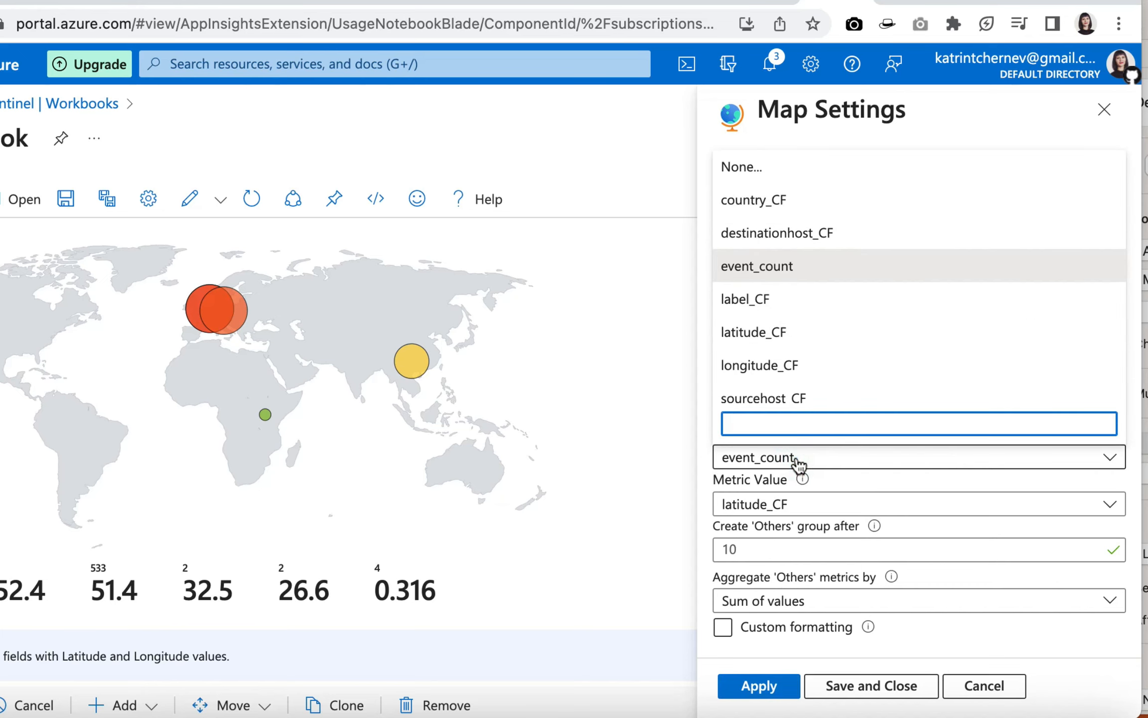
click(780, 398)
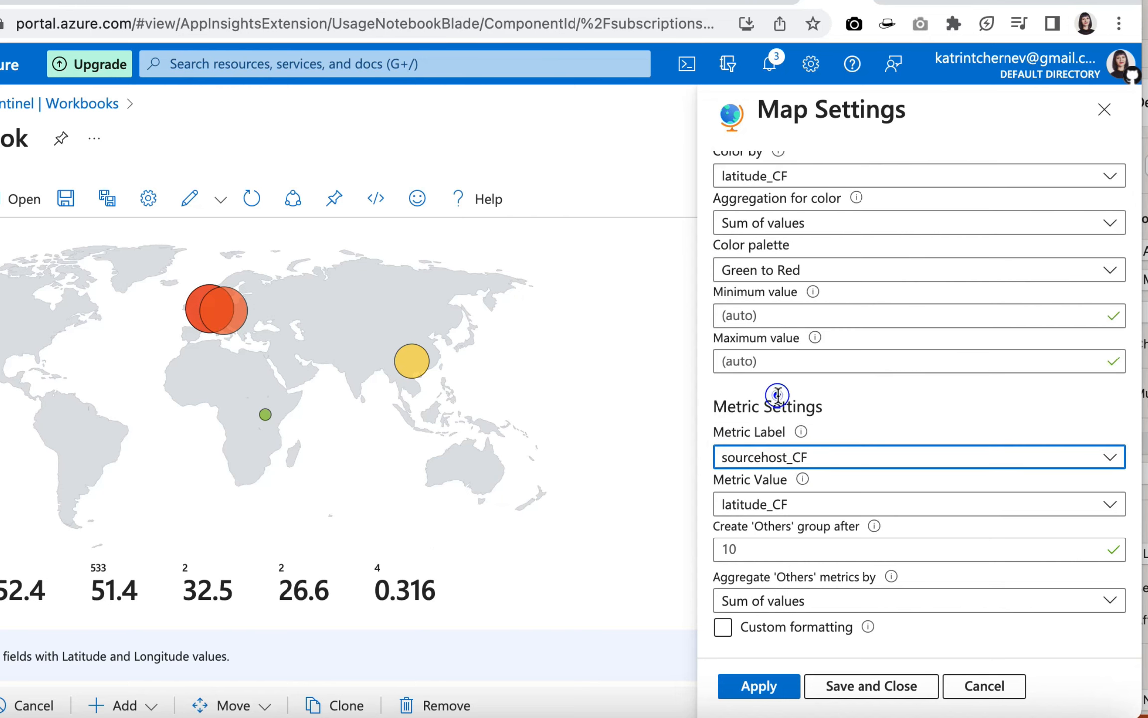
click(750, 685)
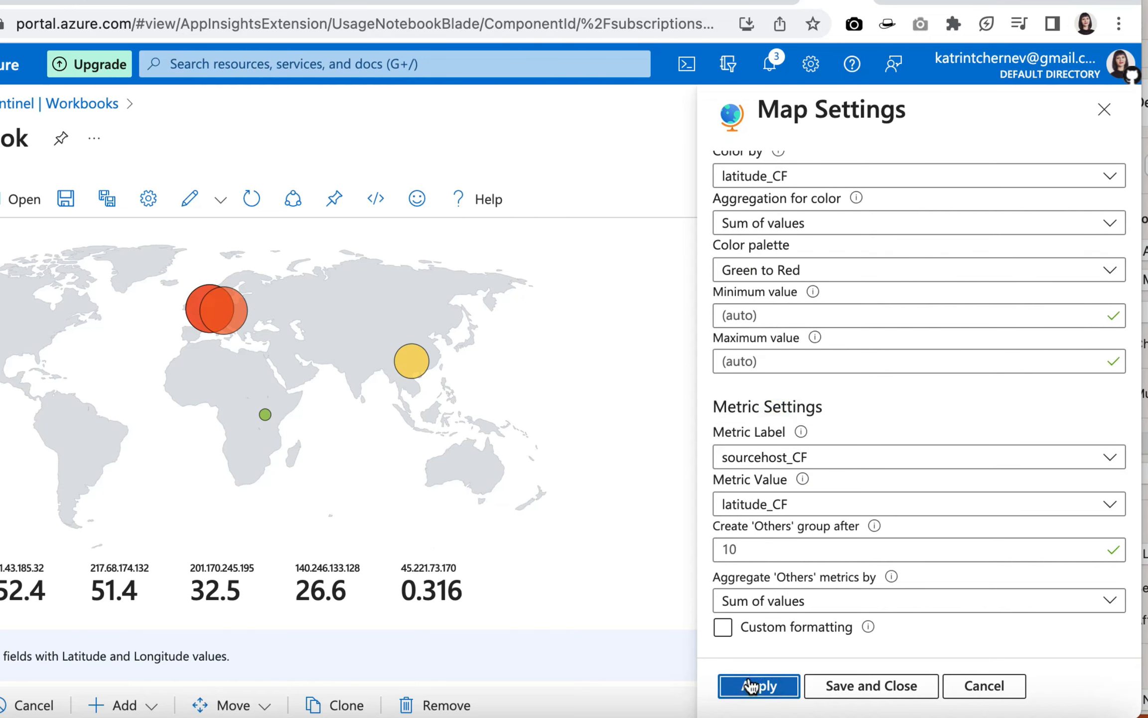
click(796, 462)
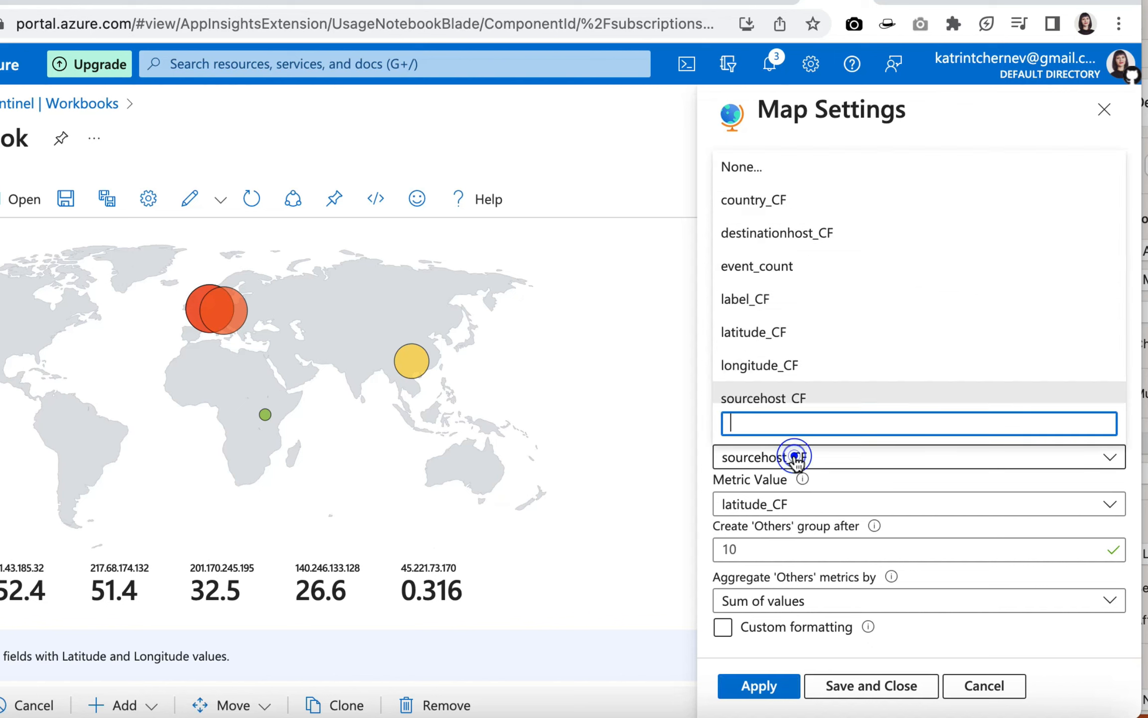
click(781, 299)
click(759, 686)
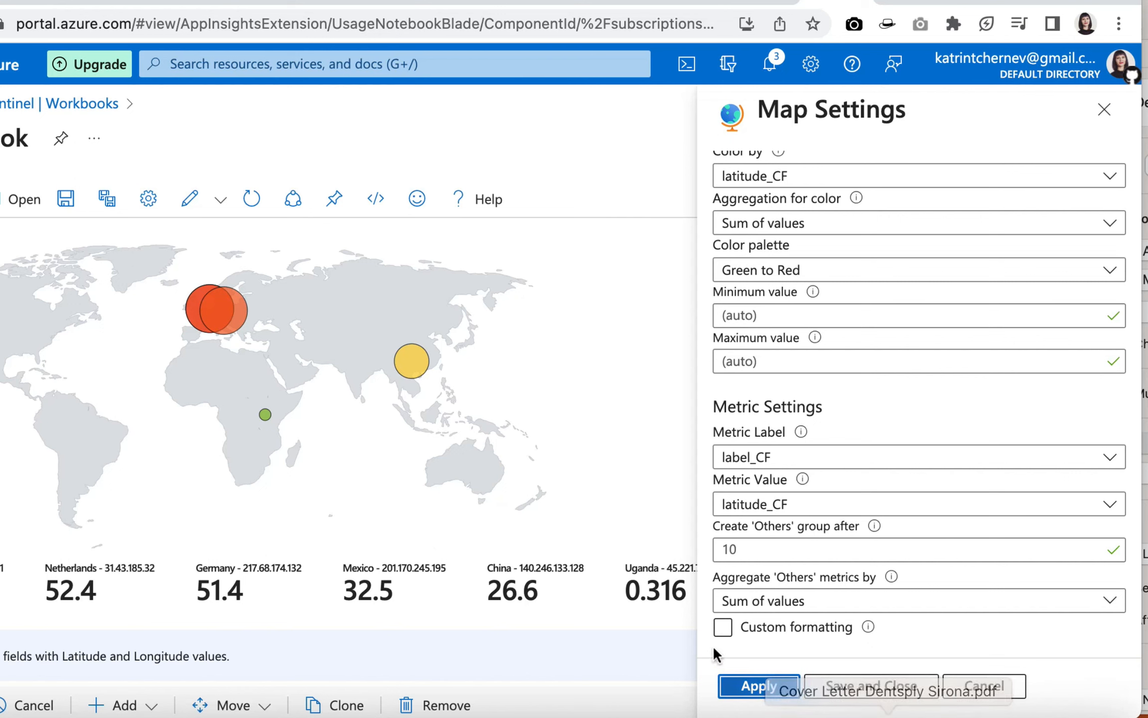
Save and close Map Settings, then set the map size to Large.
click(845, 686)
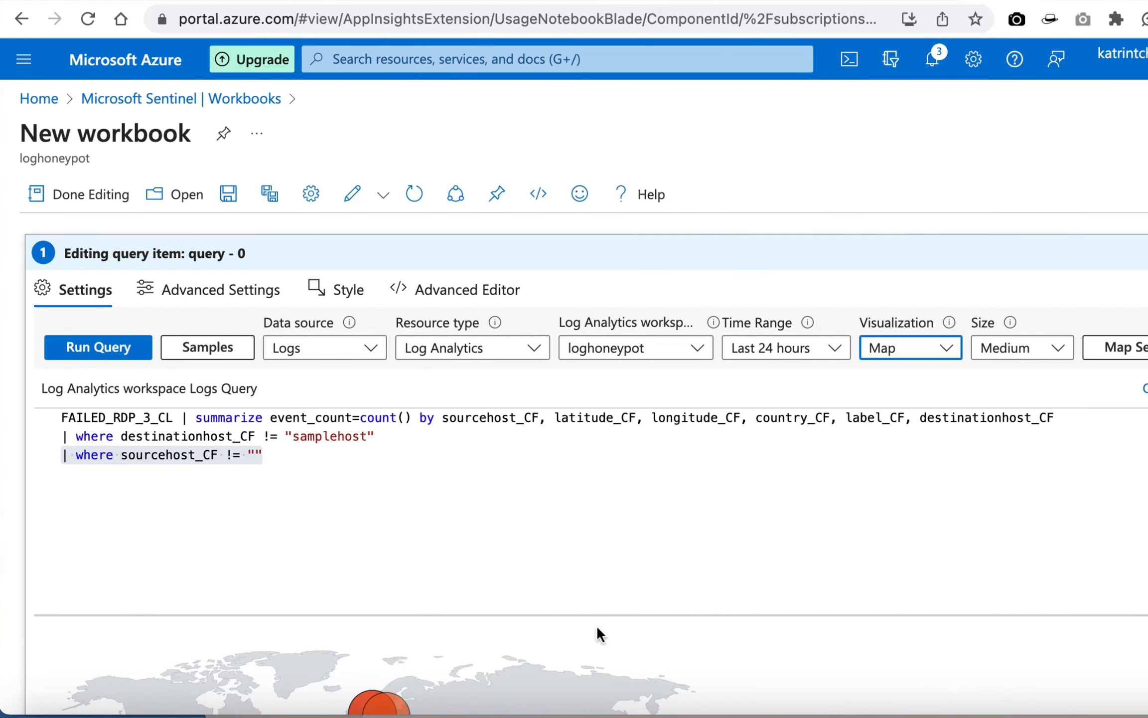
click(1015, 349)
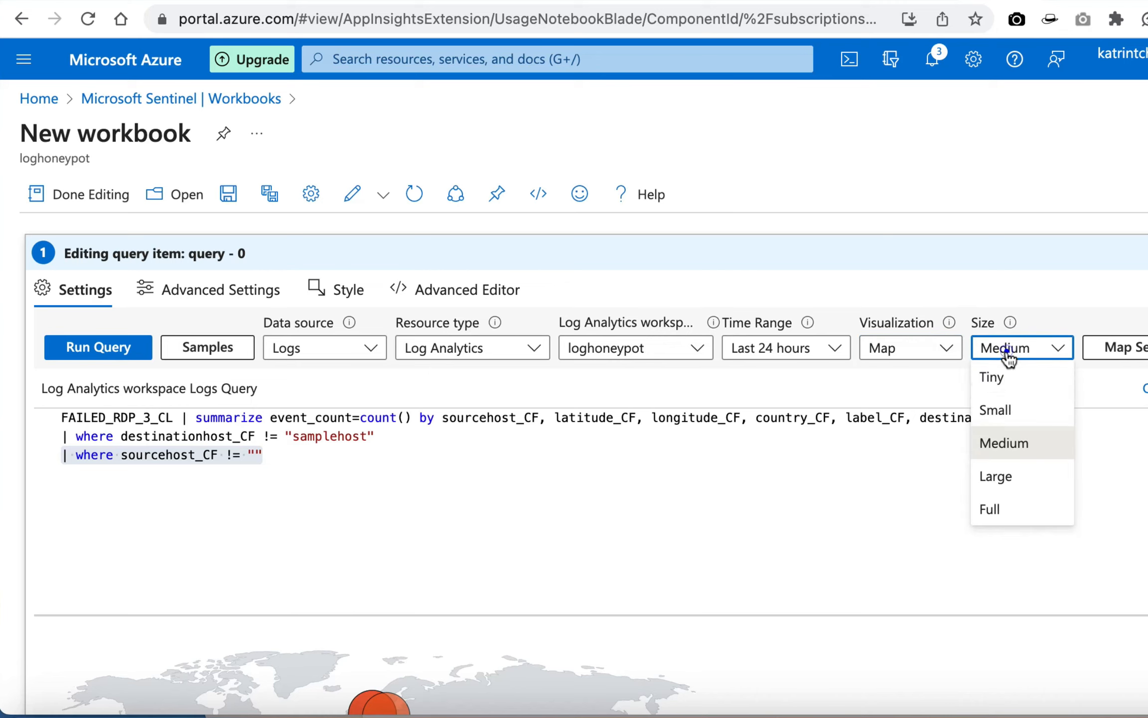
click(1007, 474)
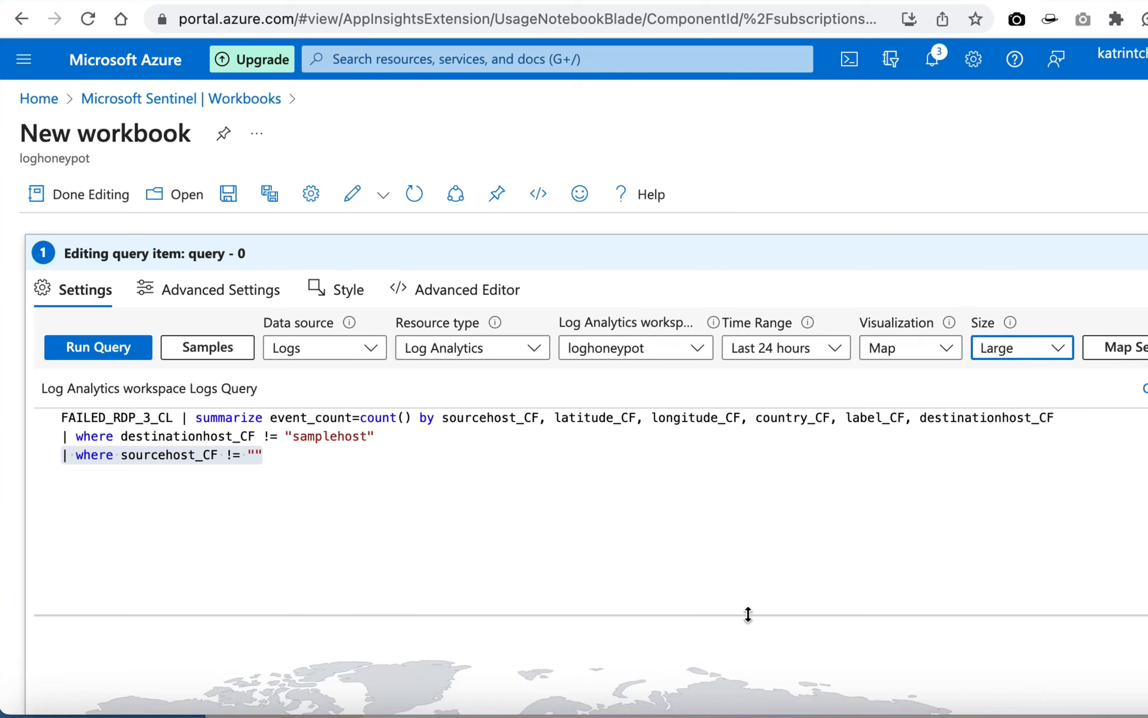
scroll(737, 654, down, 10)
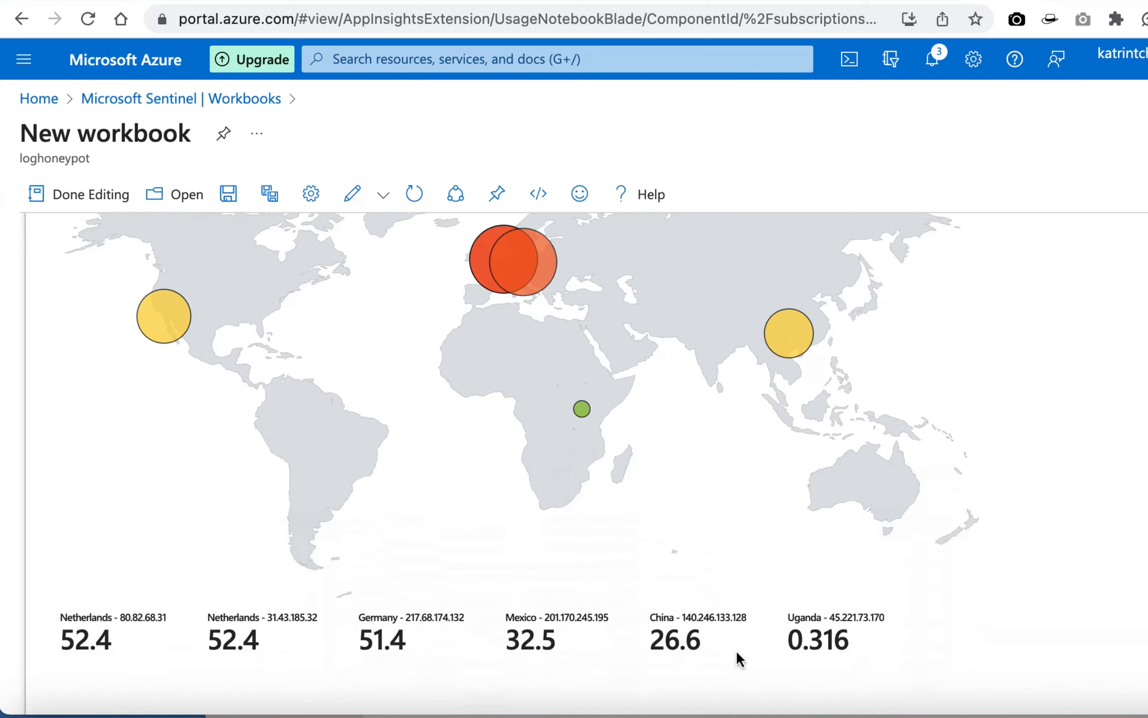
scroll(740, 658, up, 1)
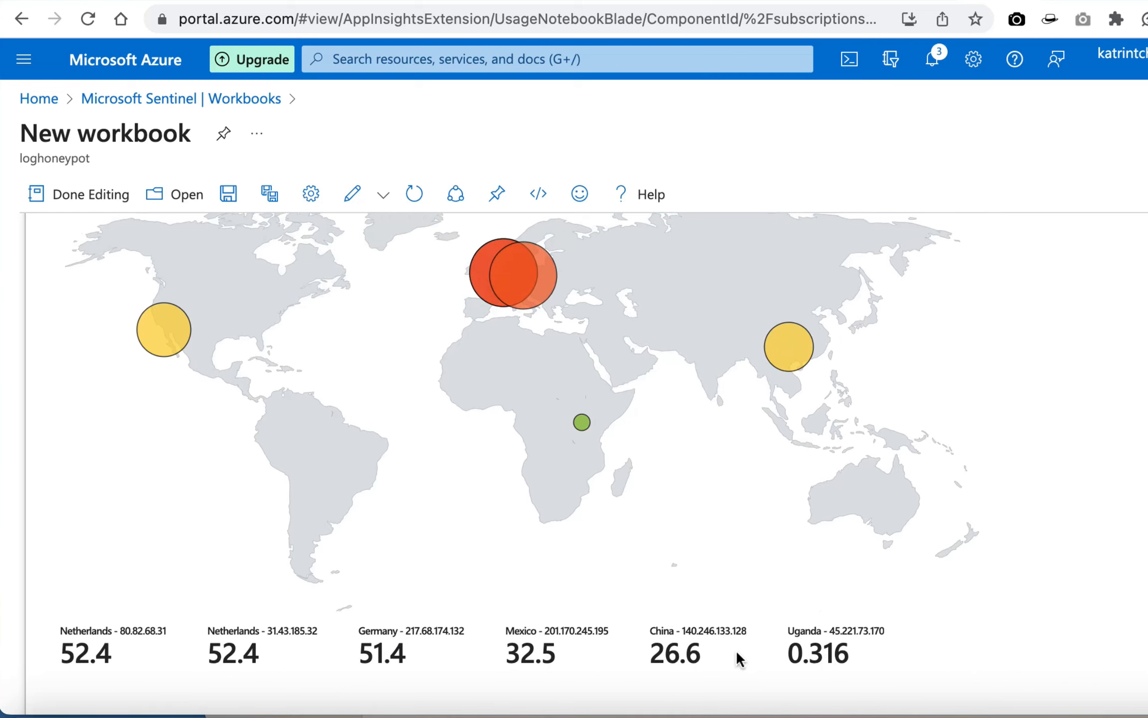
Save the workbook as map_failed_RDP in resource group HoneyPot, region East US 2.
click(229, 194)
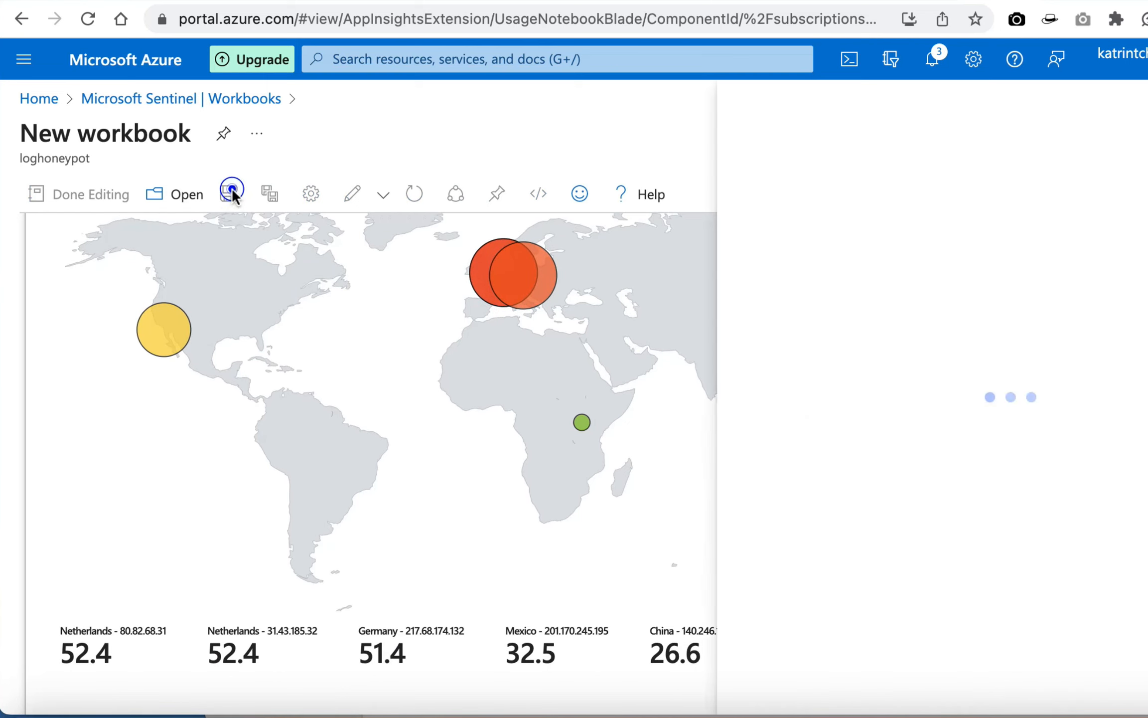
drag(820, 194, 685, 198)
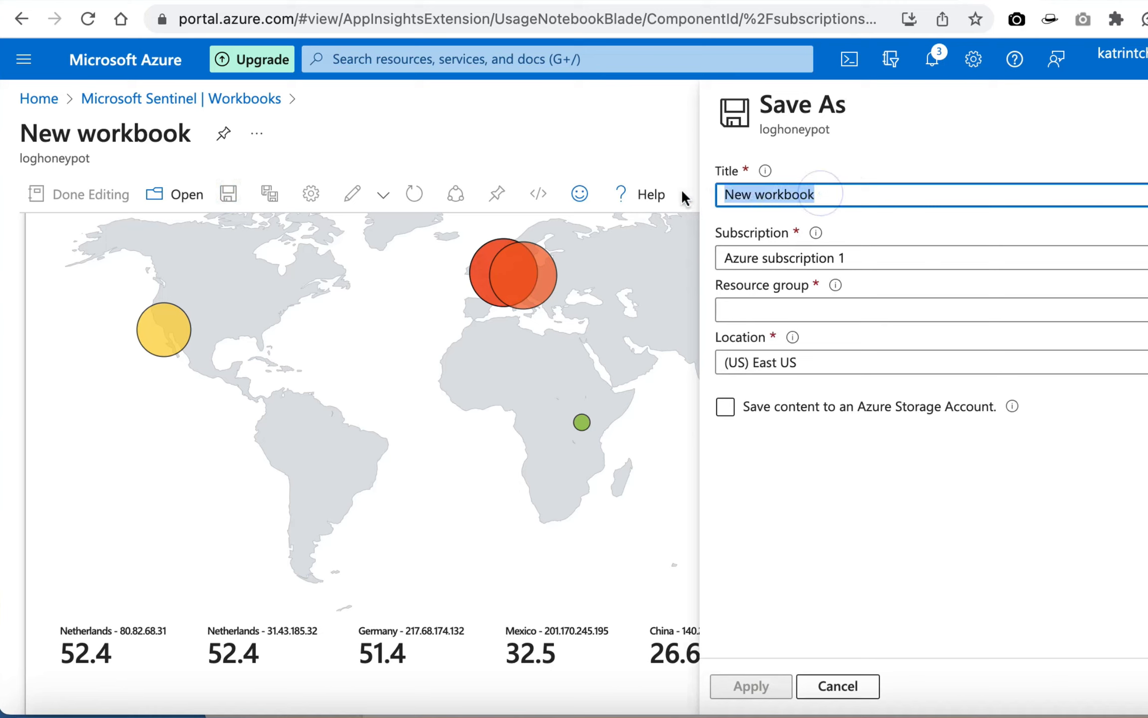
text(map_failed_RDP)
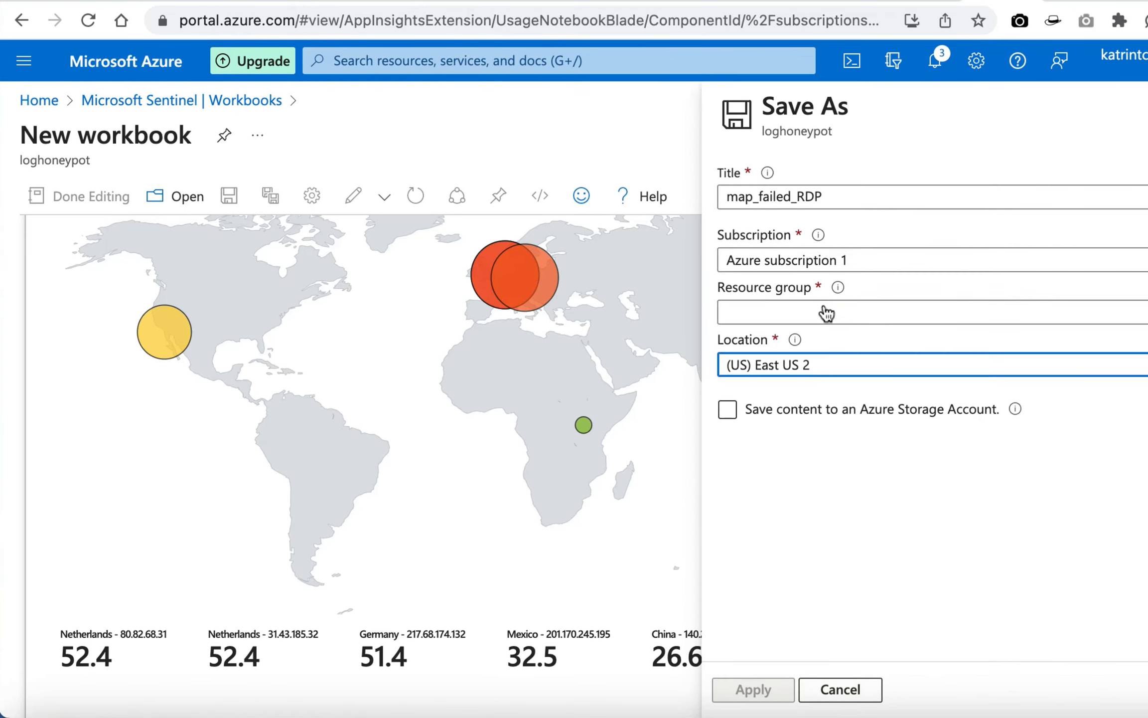
click(826, 313)
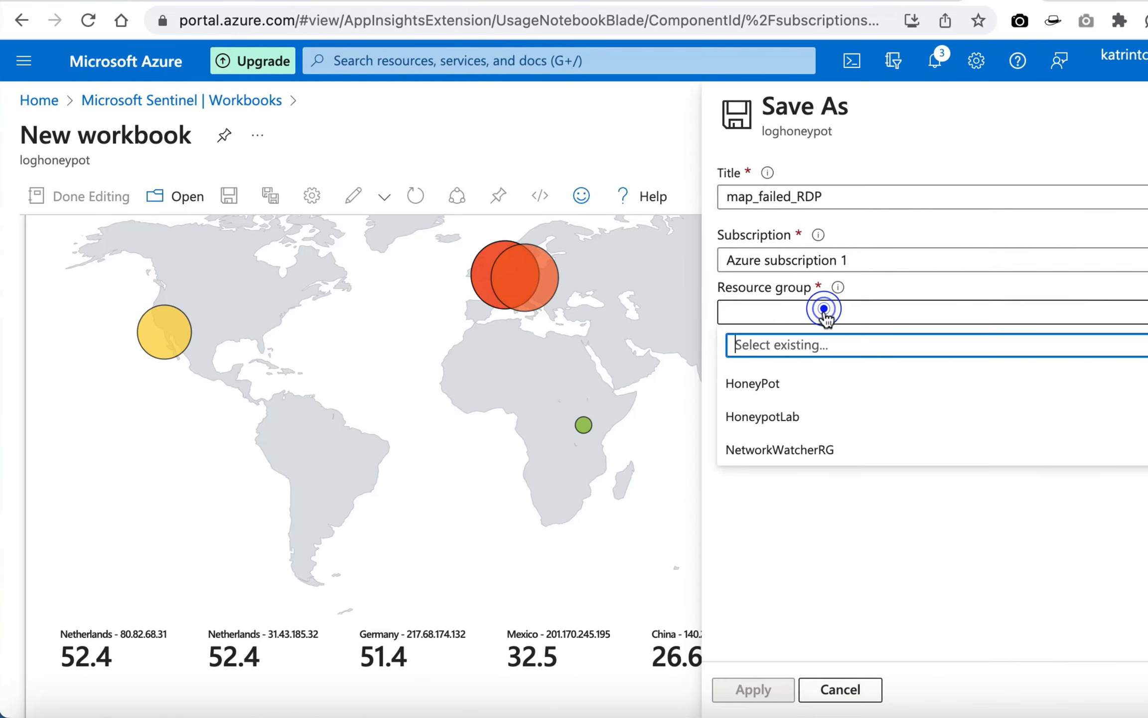
click(822, 387)
click(859, 363)
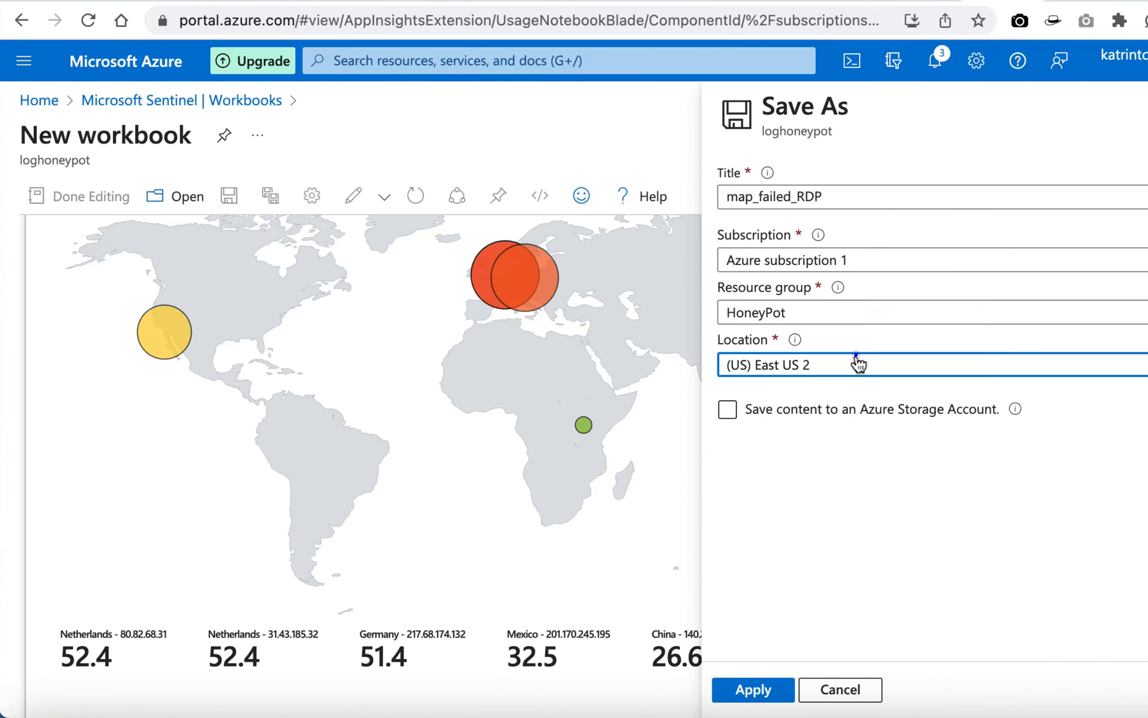
click(804, 605)
click(754, 689)
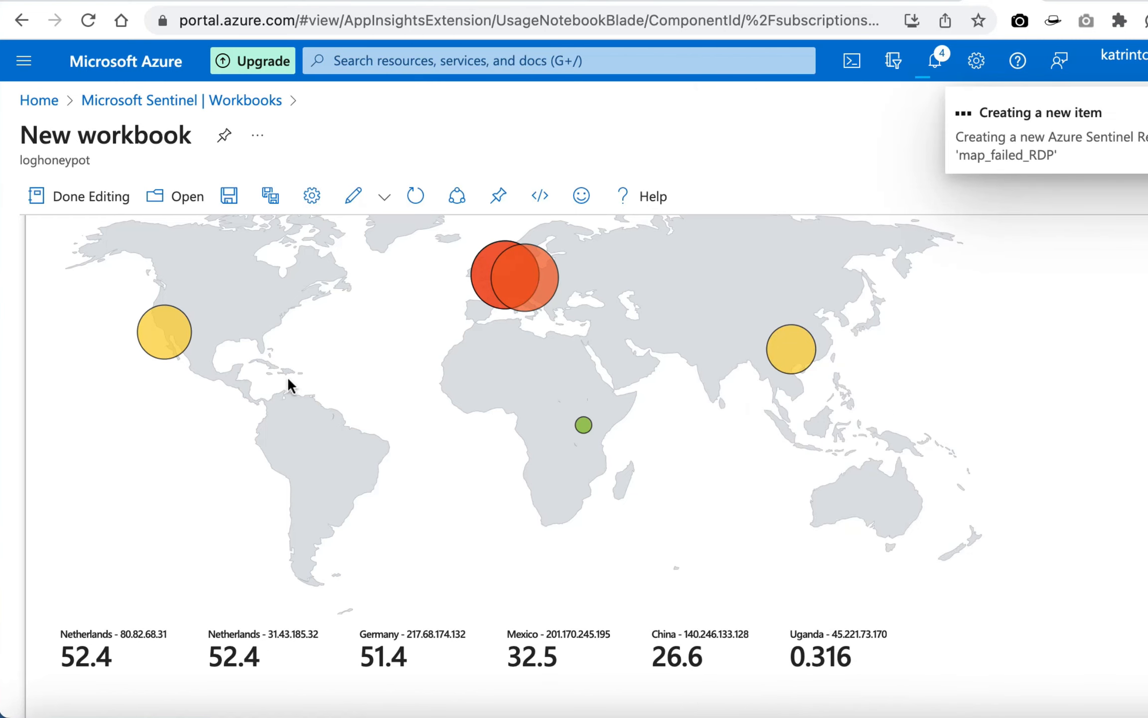
Refresh the map_failed_RDP workbook and review the updated attack map.
scroll(287, 376, down, 3)
scroll(287, 376, up, 2)
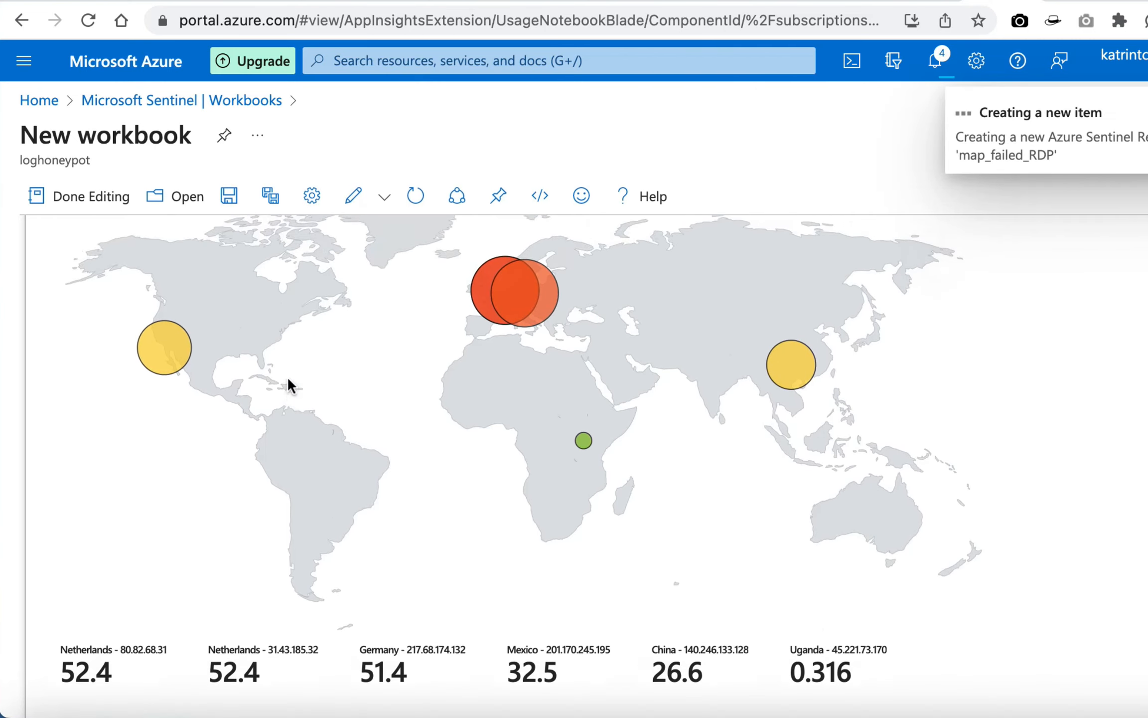
scroll(291, 385, up, 2)
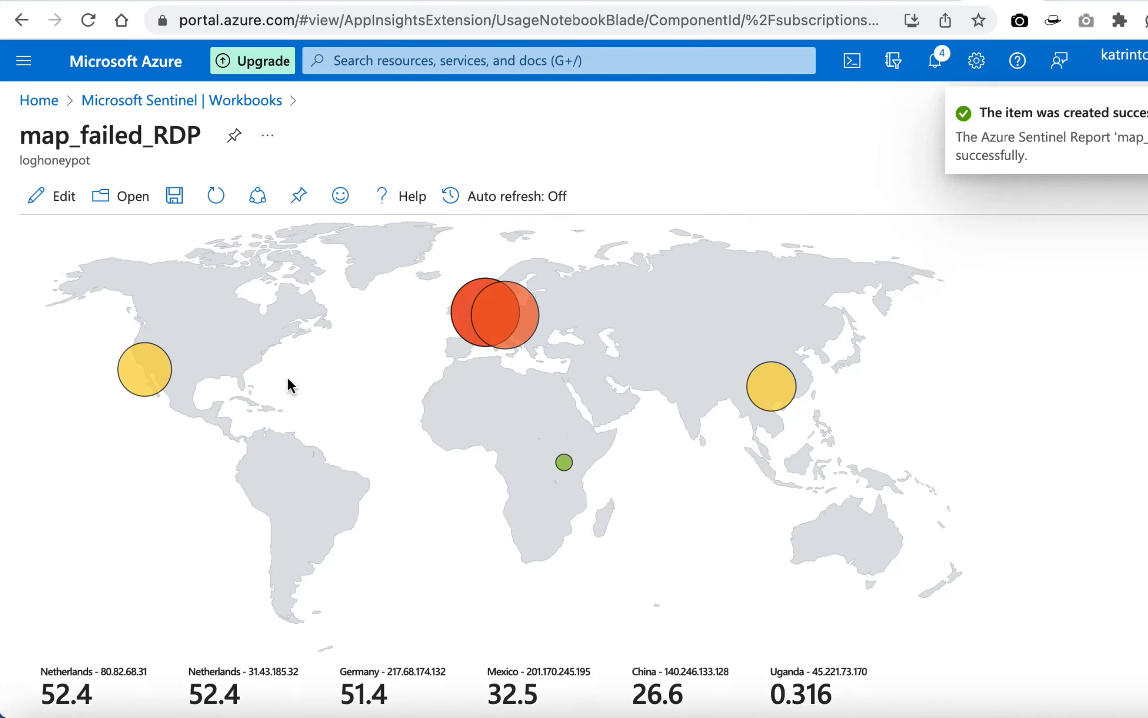
scroll(599, 508, down, 3)
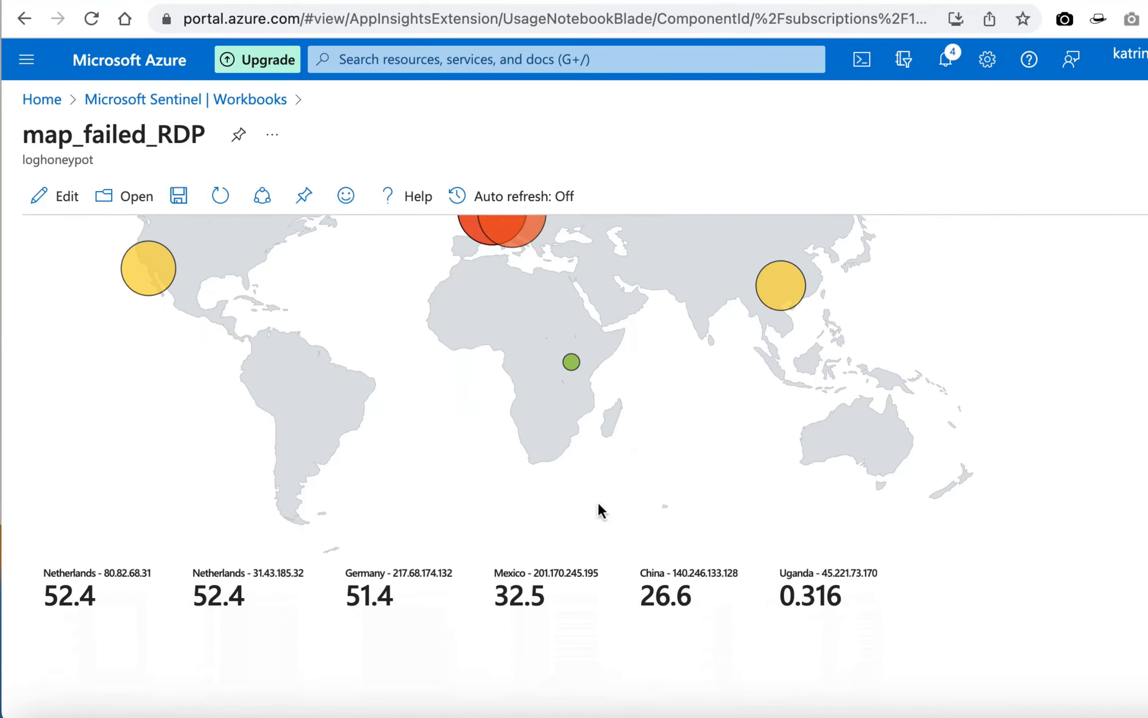
click(218, 197)
scroll(516, 629, up, 3)
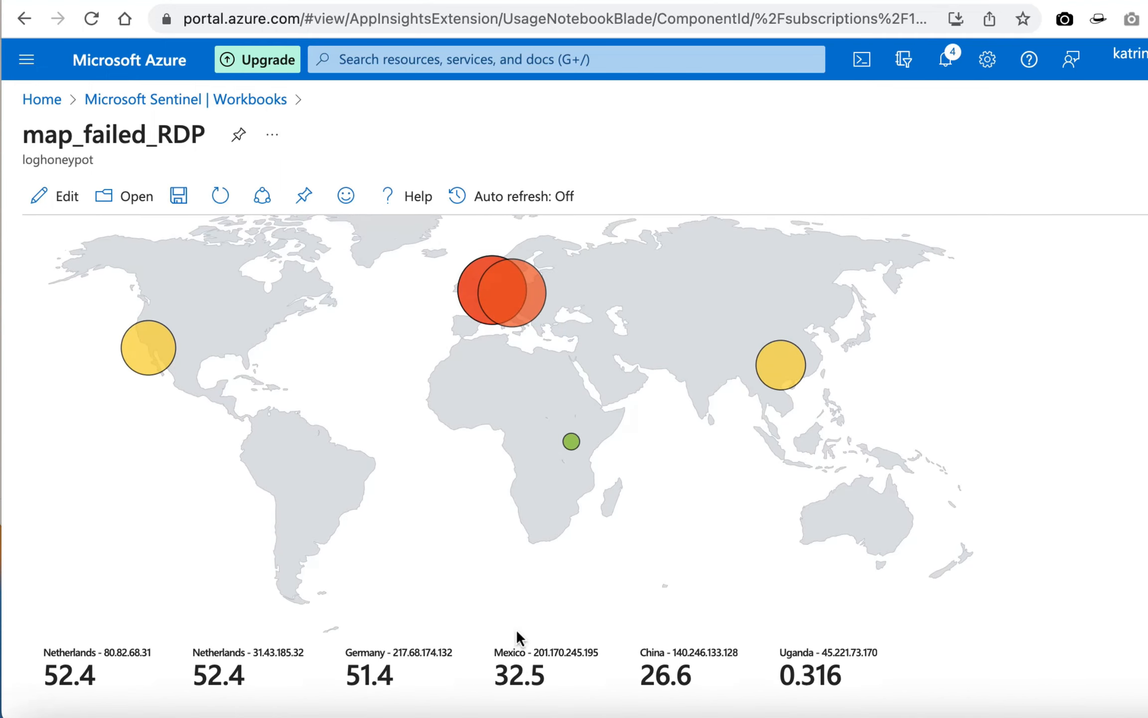
scroll(516, 629, down, 2)
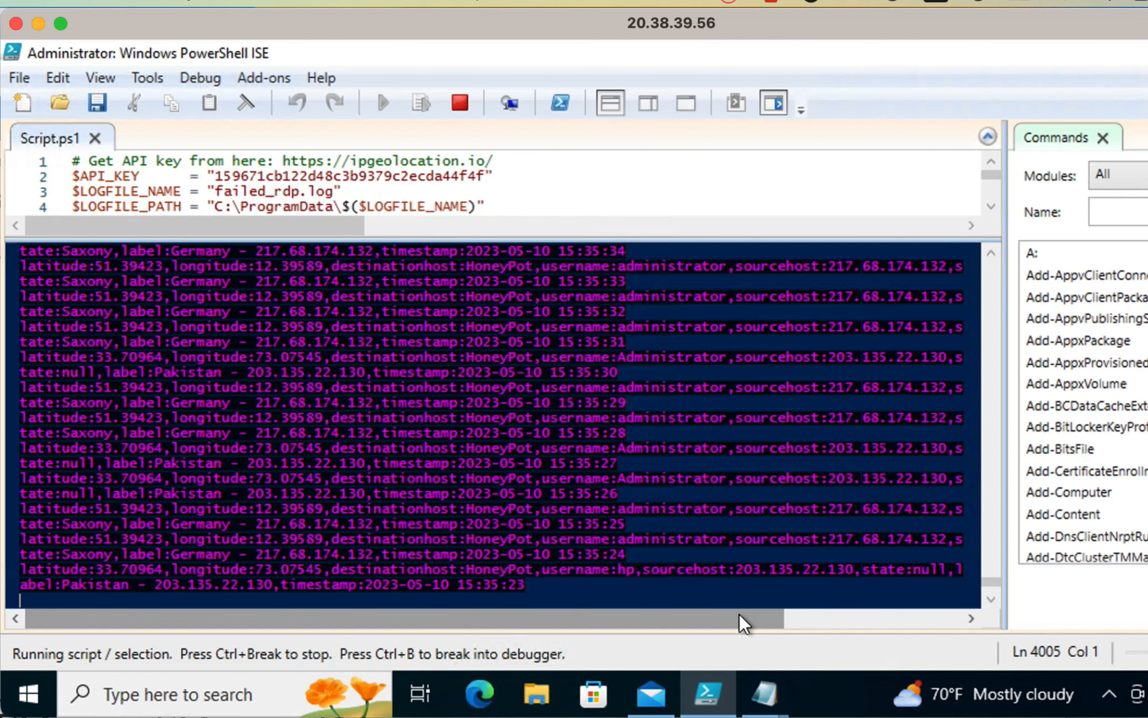
drag(743, 623, 862, 629)
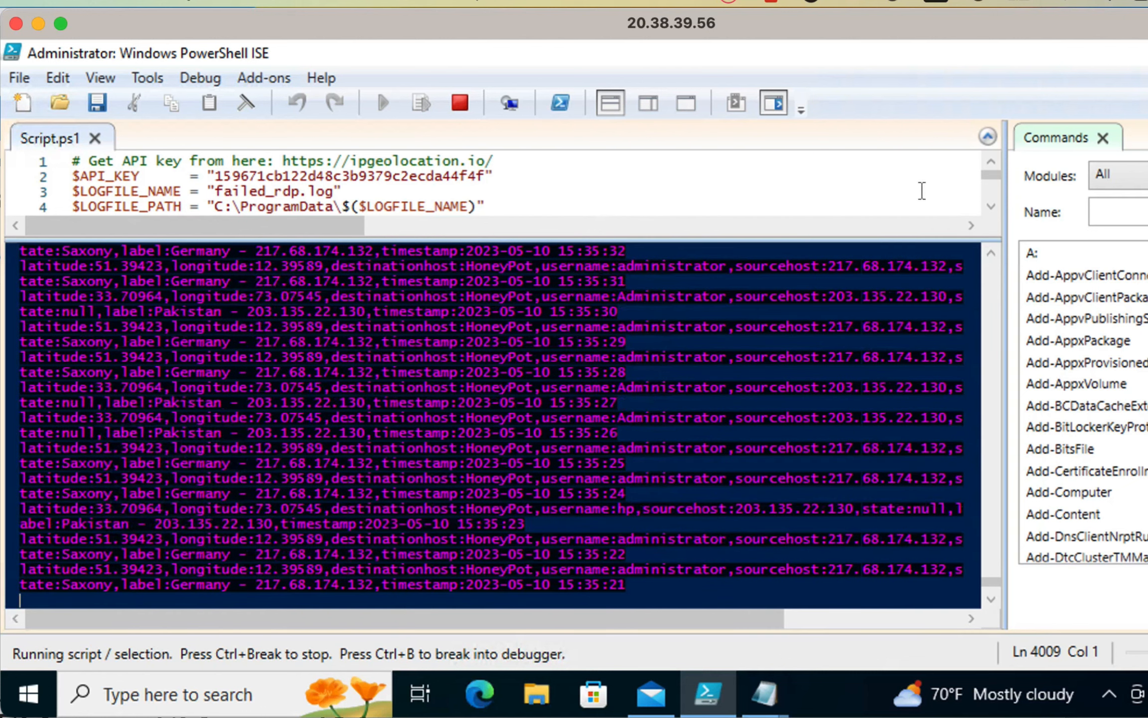
click(992, 207)
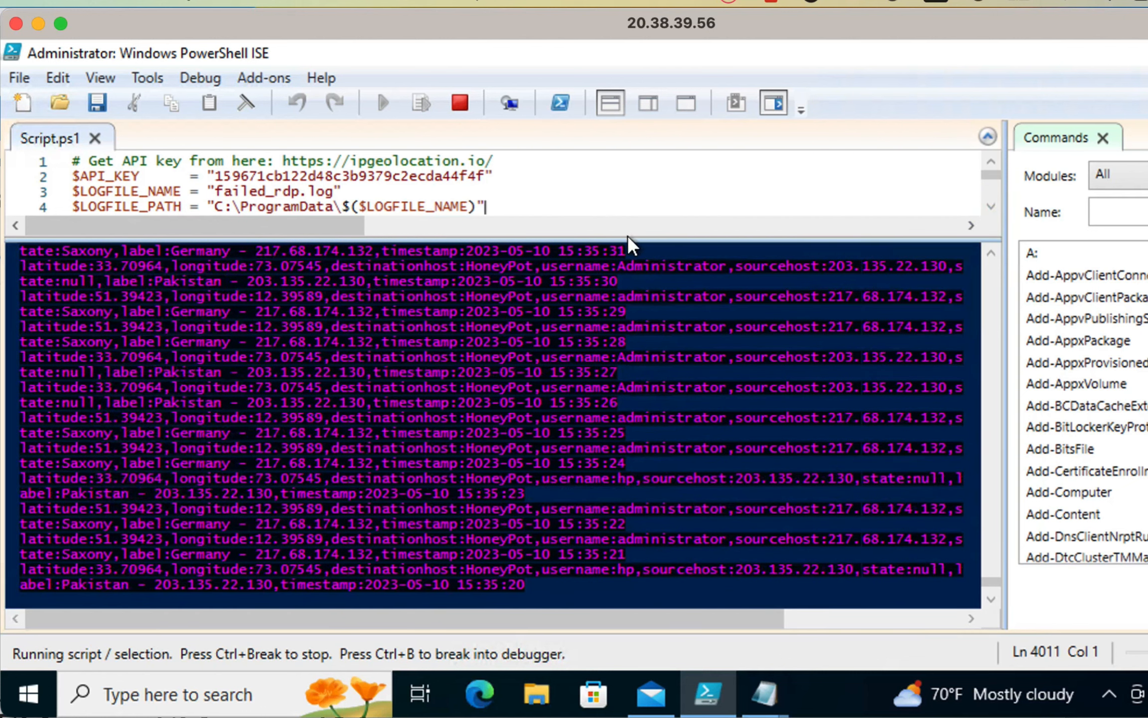
drag(627, 234, 625, 463)
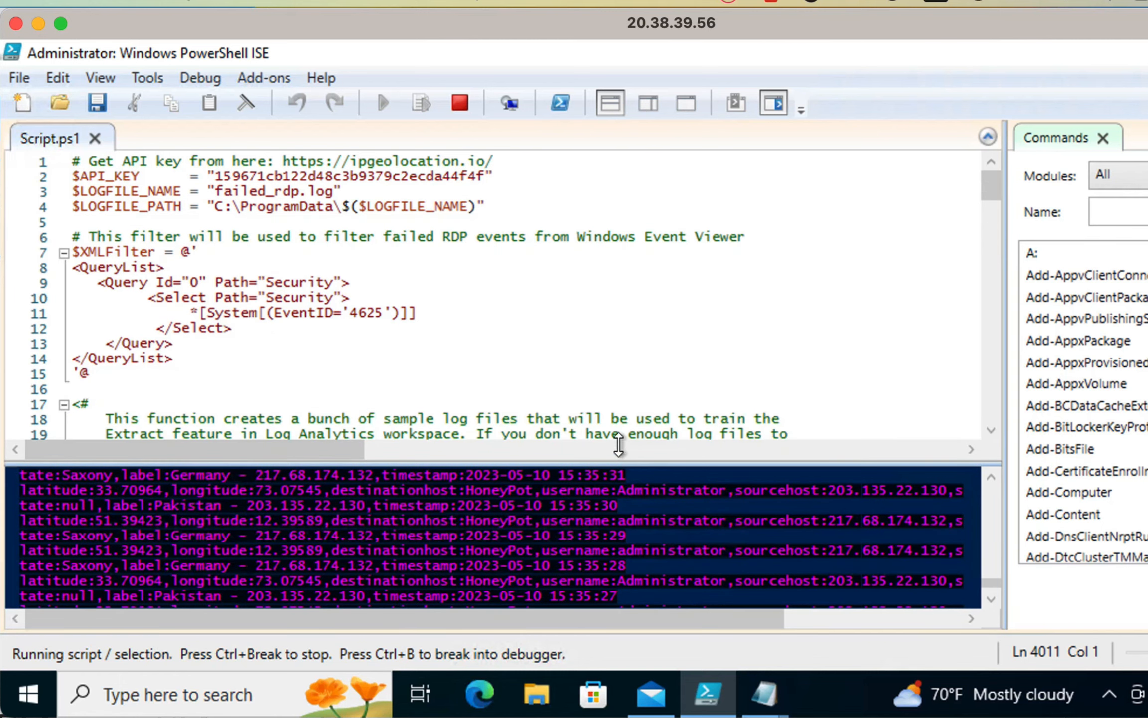
scroll(580, 292, down, 20)
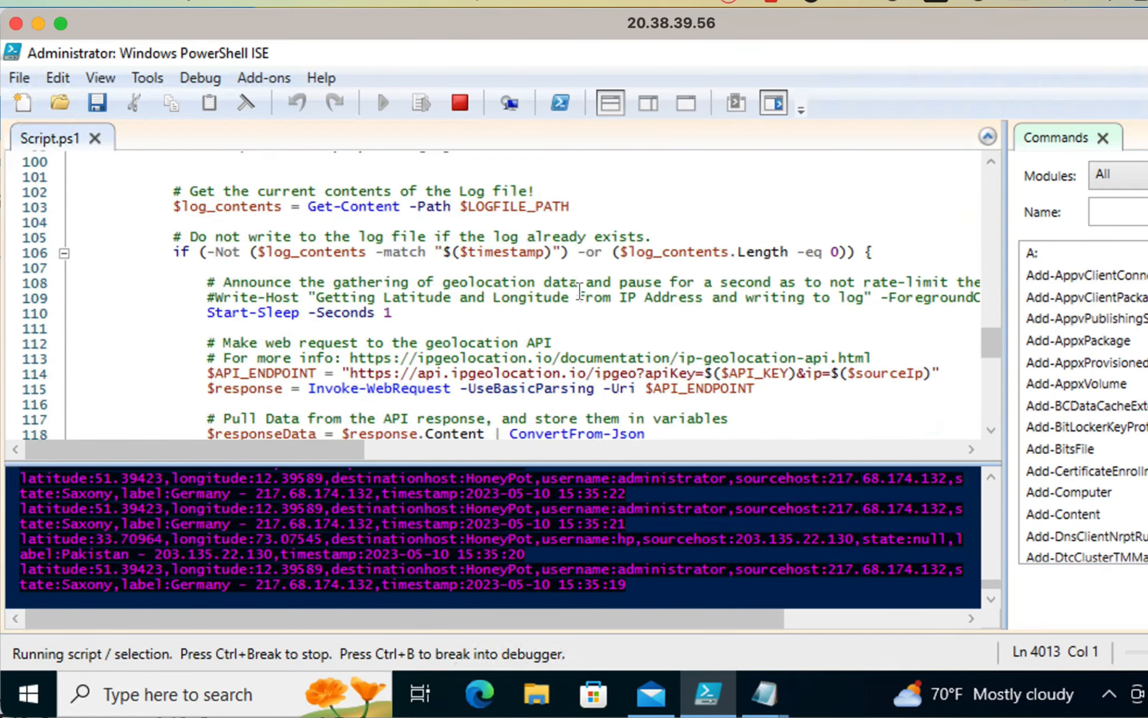
scroll(579, 292, down, 7)
scroll(578, 294, up, 20)
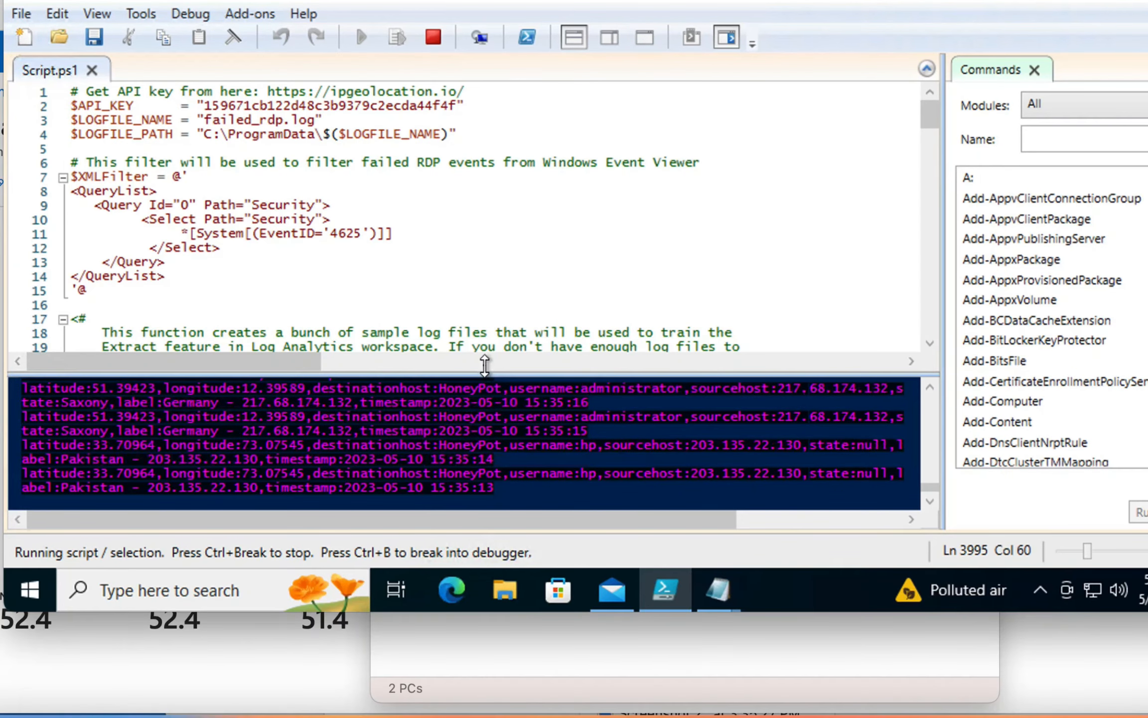
drag(521, 450, 549, 217)
drag(517, 145, 518, 146)
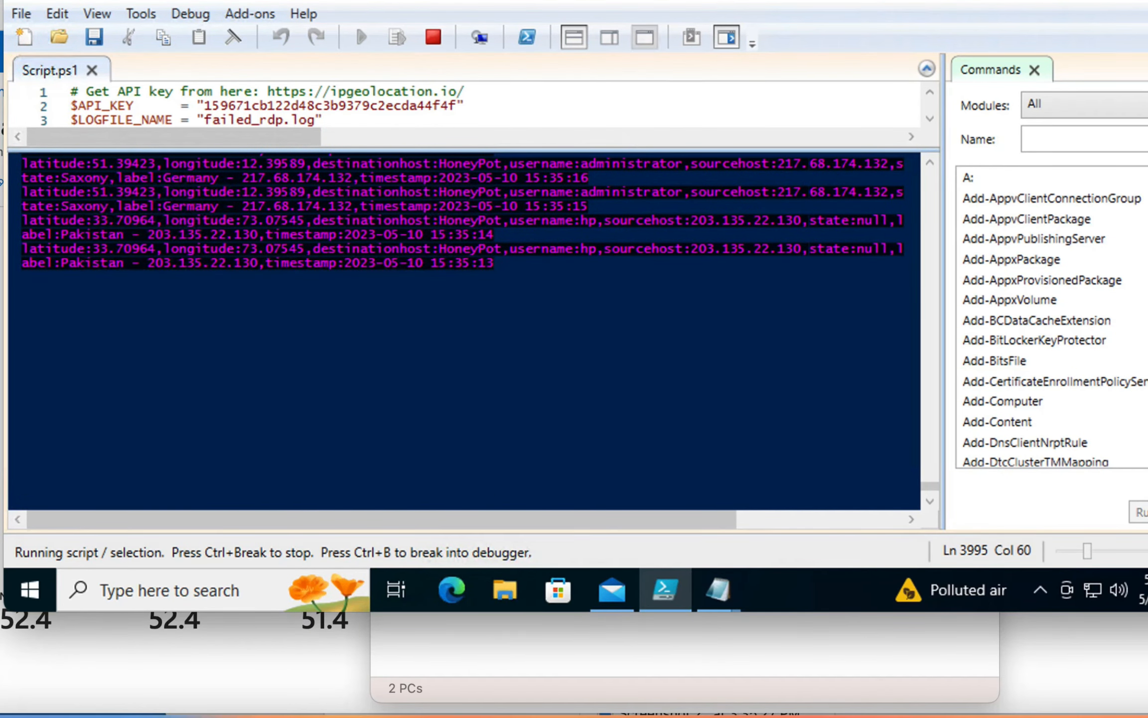